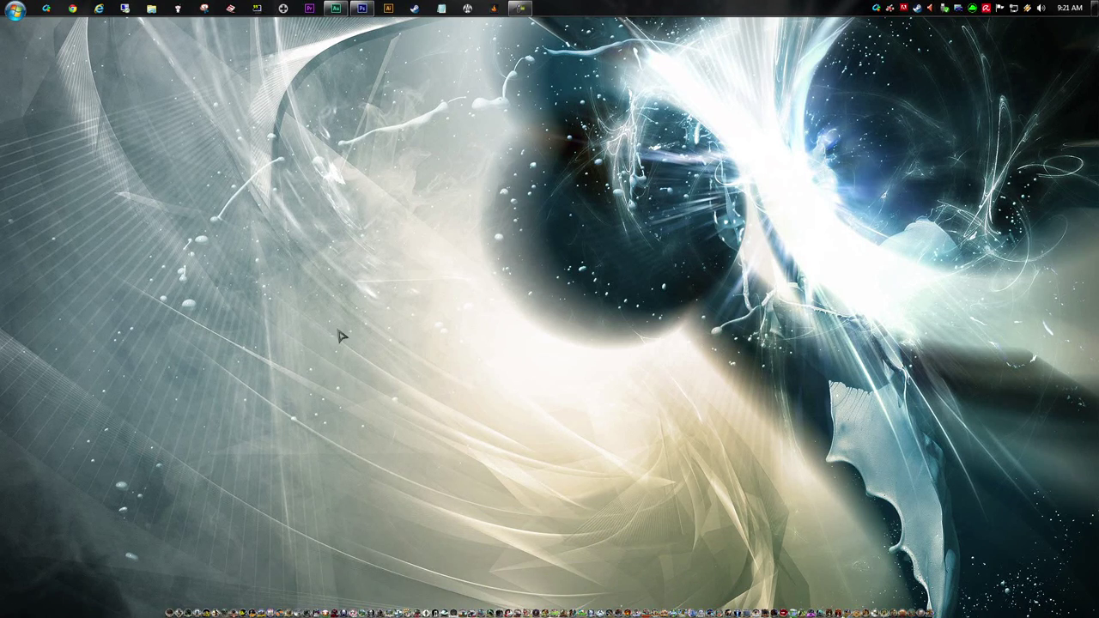
Step: View the Ultra Street Fighter IV page in the Steam library, then minimise Steam
{"action": "left_click", "coordinate": [415, 8]}
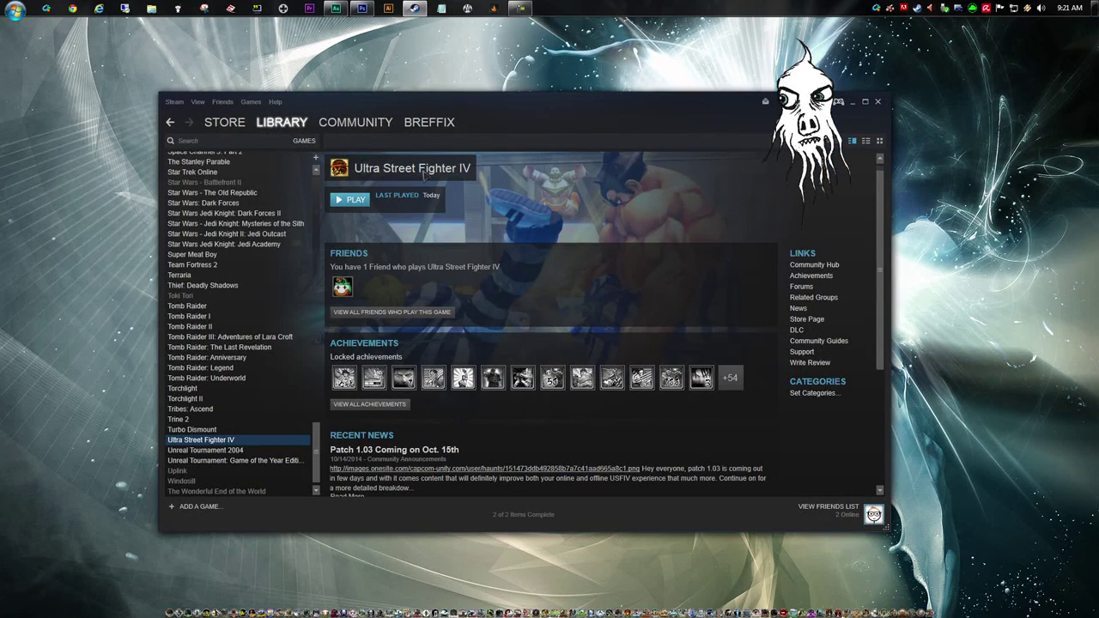
{"action": "scroll", "coordinate": [491, 256], "scroll_direction": "down", "scroll_amount": 3}
{"action": "scroll", "coordinate": [578, 303], "scroll_direction": "up", "scroll_amount": 3}
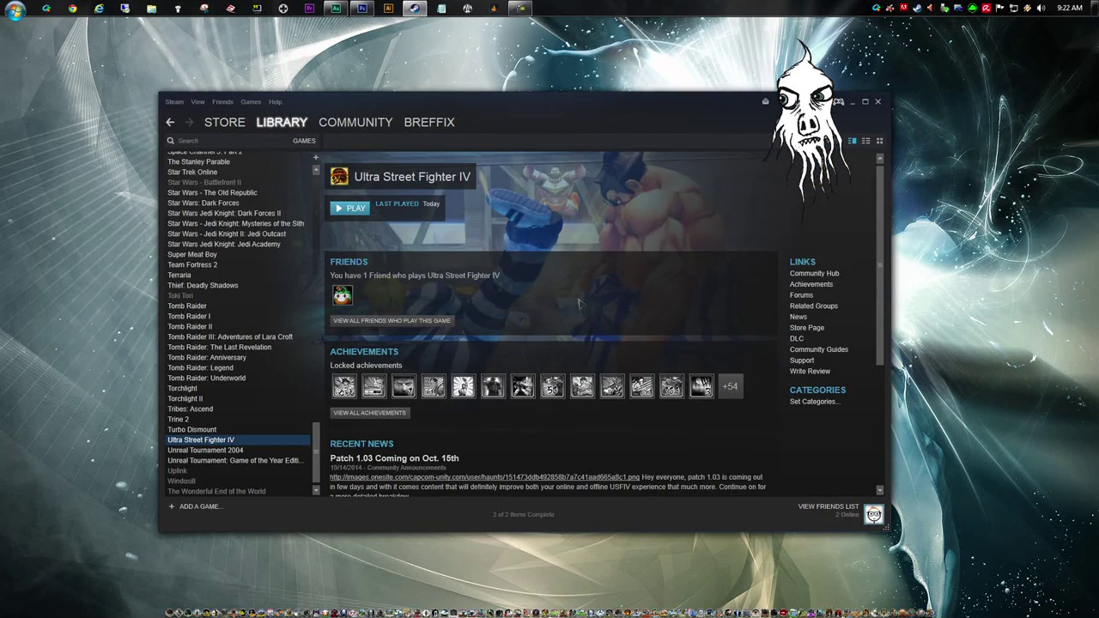
{"action": "left_click", "coordinate": [854, 103]}
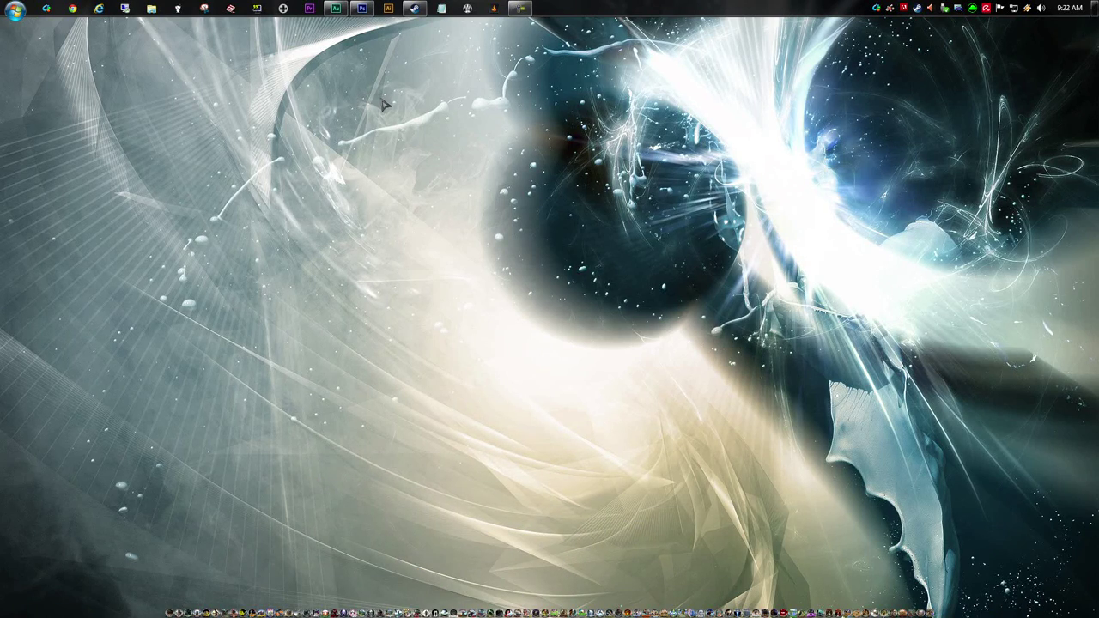
Step: Switch to Photoshop and create a new 1000 by 1000 pixel document with a white background
{"action": "left_click", "coordinate": [364, 10]}
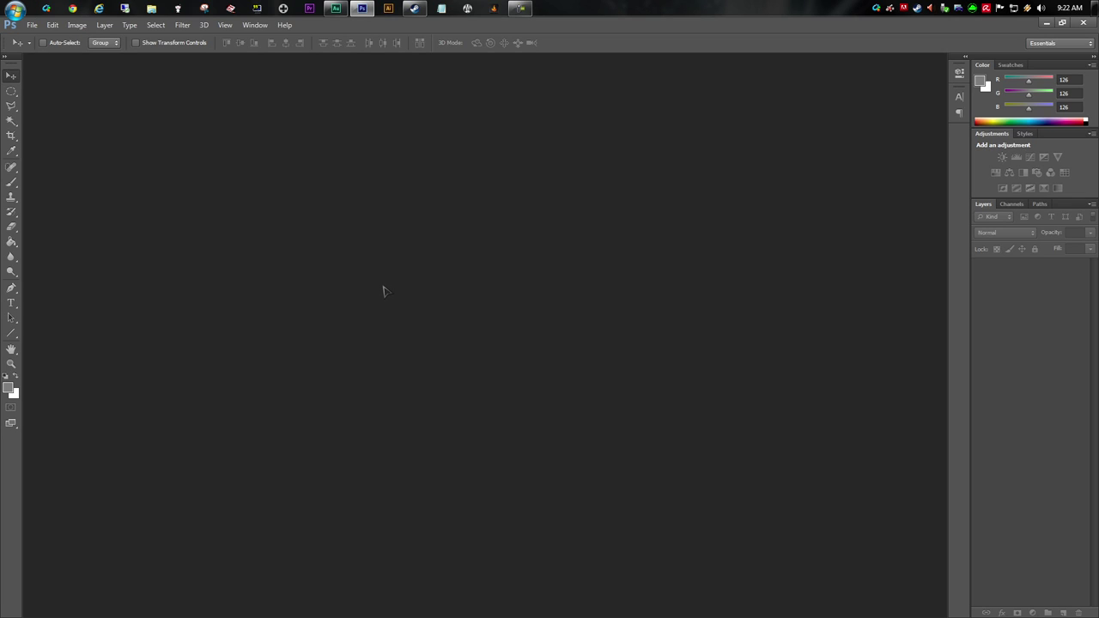
{"action": "left_click", "coordinate": [35, 26]}
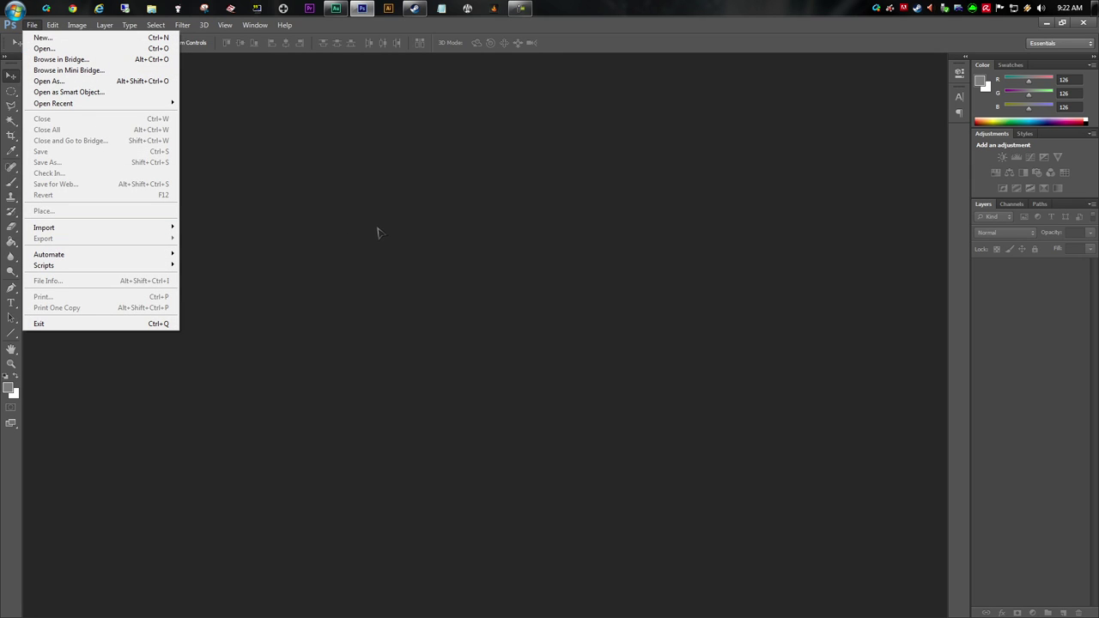
{"action": "left_click", "coordinate": [66, 39]}
{"action": "left_click_drag", "start_coordinate": [454, 265], "coordinate": [294, 265]}
{"action": "type", "text": "100"}
{"action": "left_click_drag", "start_coordinate": [460, 286], "coordinate": [339, 285]}
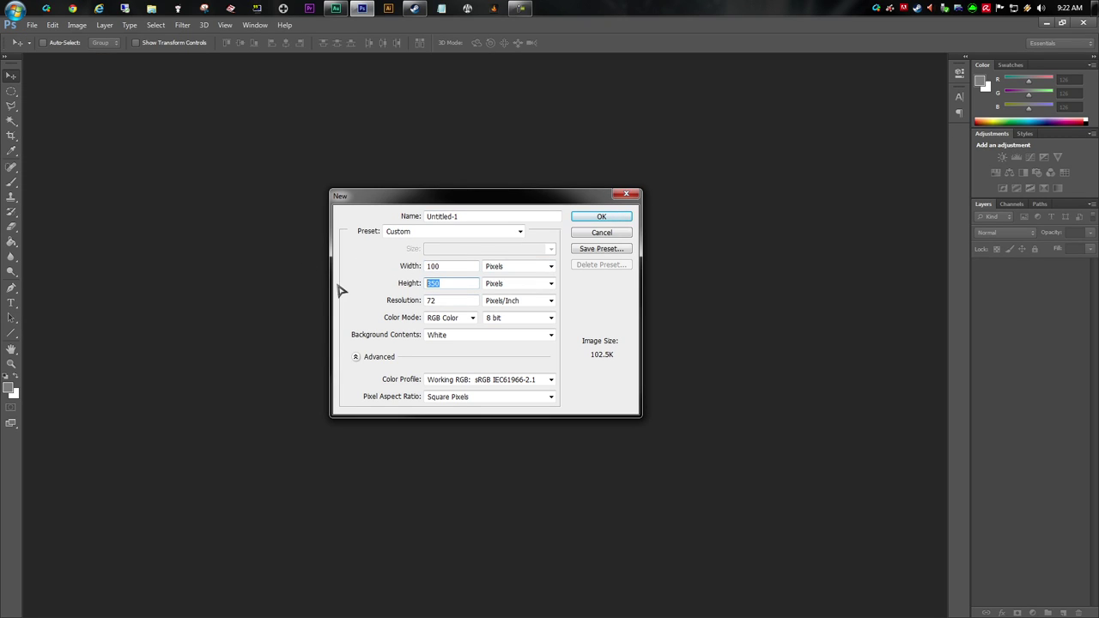
{"action": "type", "text": "11"}
{"action": "key", "text": "BackSpace"}
{"action": "type", "text": "0000"}
{"action": "left_click", "coordinate": [599, 219]}
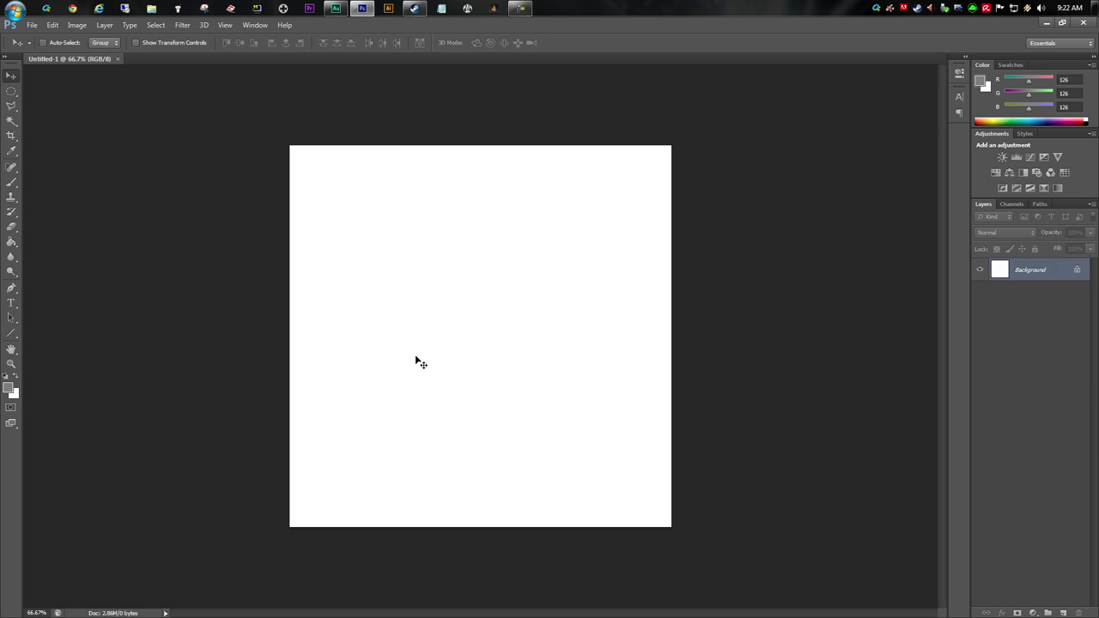
Step: Add a new empty layer above the background and keep it as the active layer
{"action": "mouse_move", "coordinate": [409, 609]}
{"action": "left_click", "coordinate": [11, 90]}
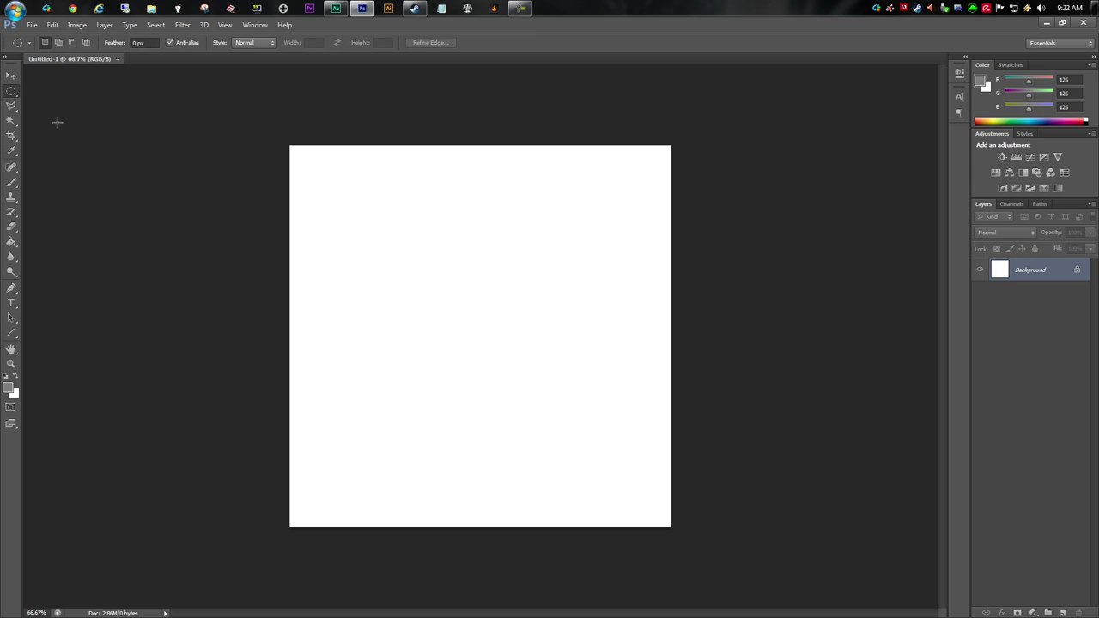
{"action": "left_click", "coordinate": [1063, 613]}
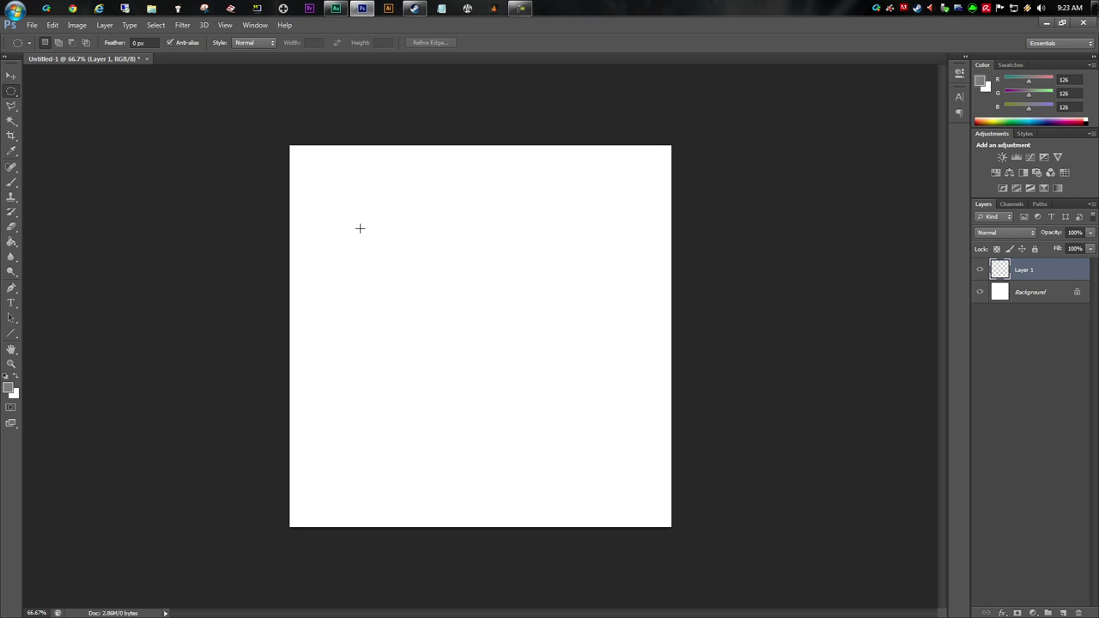
{"action": "left_click", "coordinate": [1022, 292]}
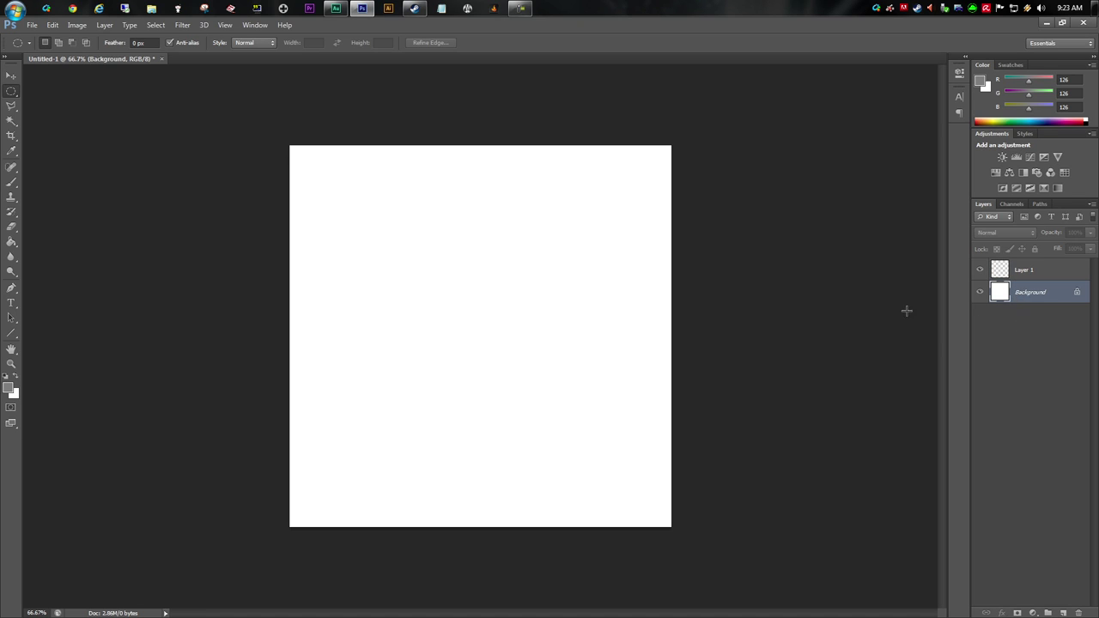
{"action": "left_click", "coordinate": [1022, 270]}
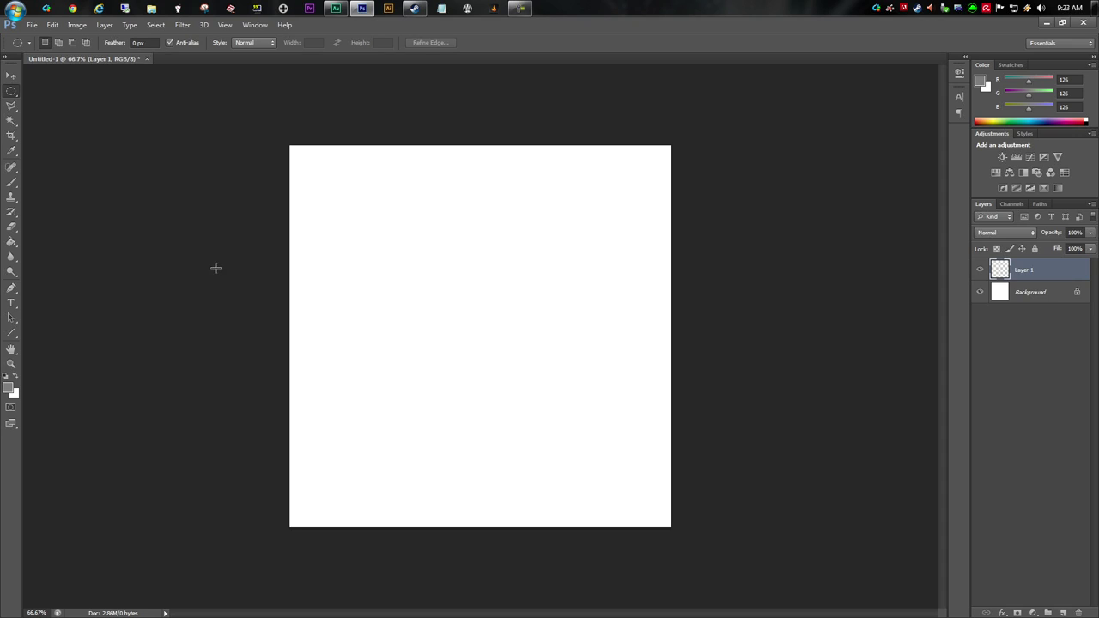
Step: Make a circular selection with the Elliptical Marquee tool that almost fills the canvas, leaving a narrow margin
{"action": "left_click_drag", "start_coordinate": [297, 154], "coordinate": [259, 193]}
{"action": "left_click", "coordinate": [214, 175]}
{"action": "left_click", "coordinate": [11, 92]}
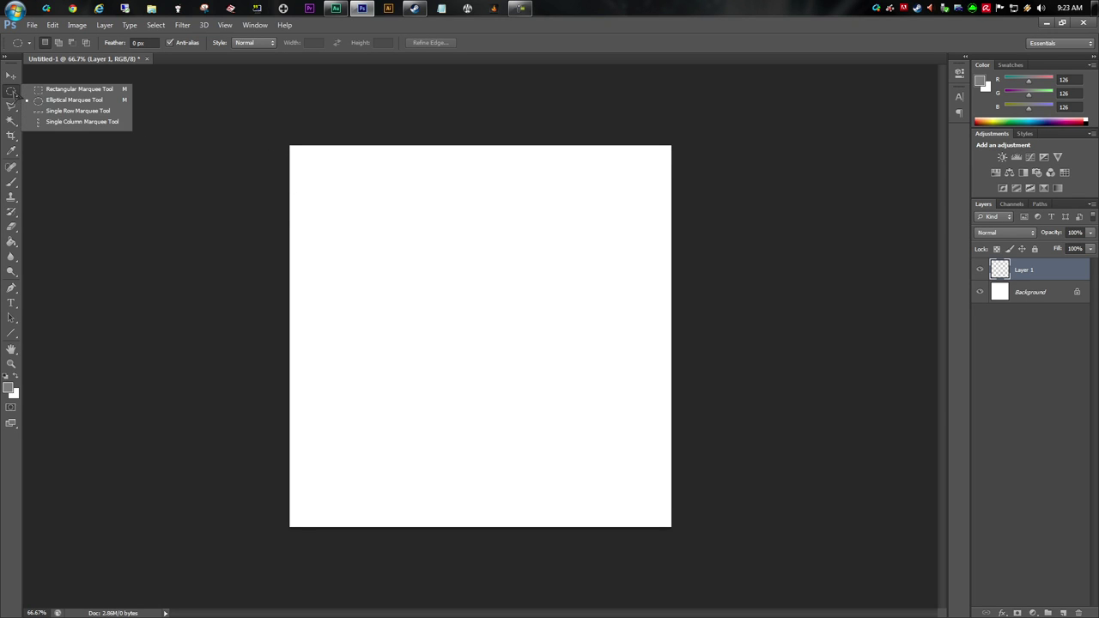
{"action": "left_click", "coordinate": [40, 89]}
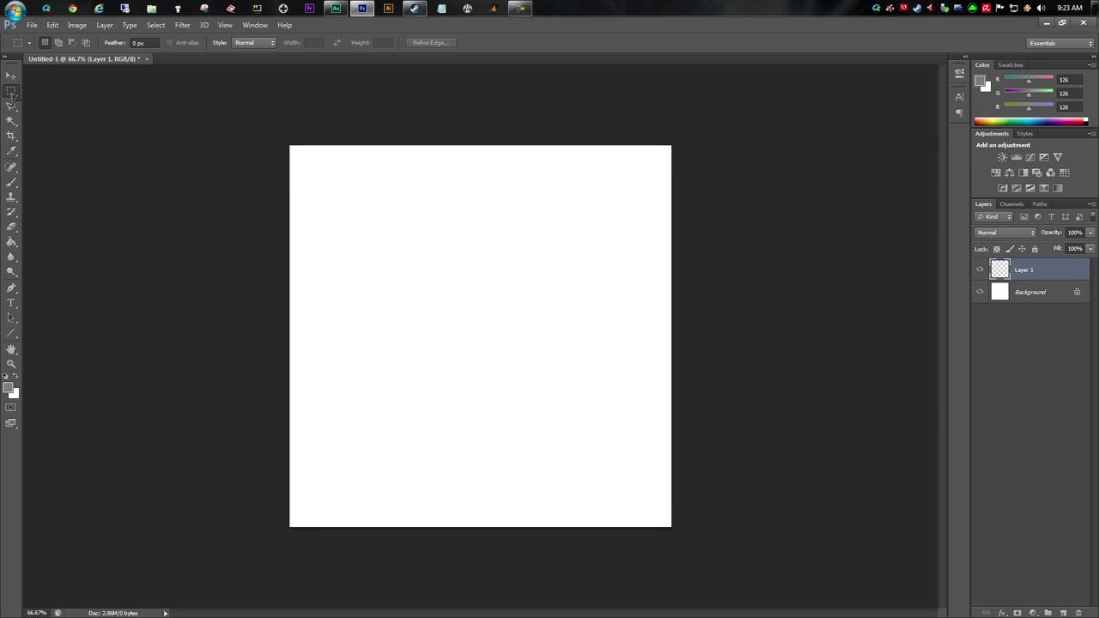
{"action": "left_click", "coordinate": [11, 92]}
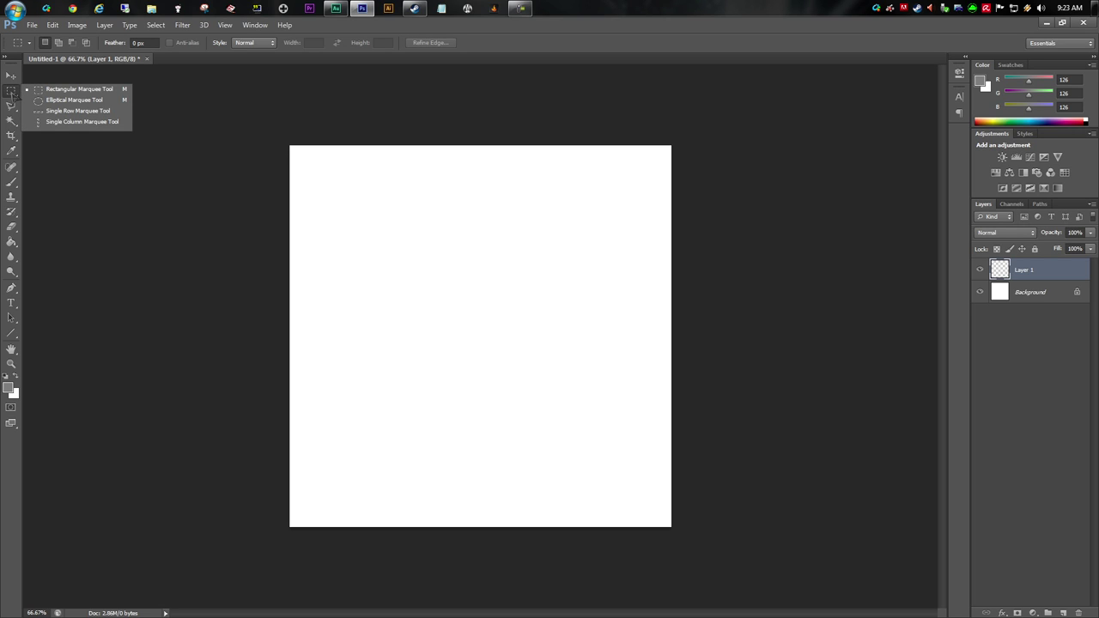
{"action": "left_click", "coordinate": [86, 100]}
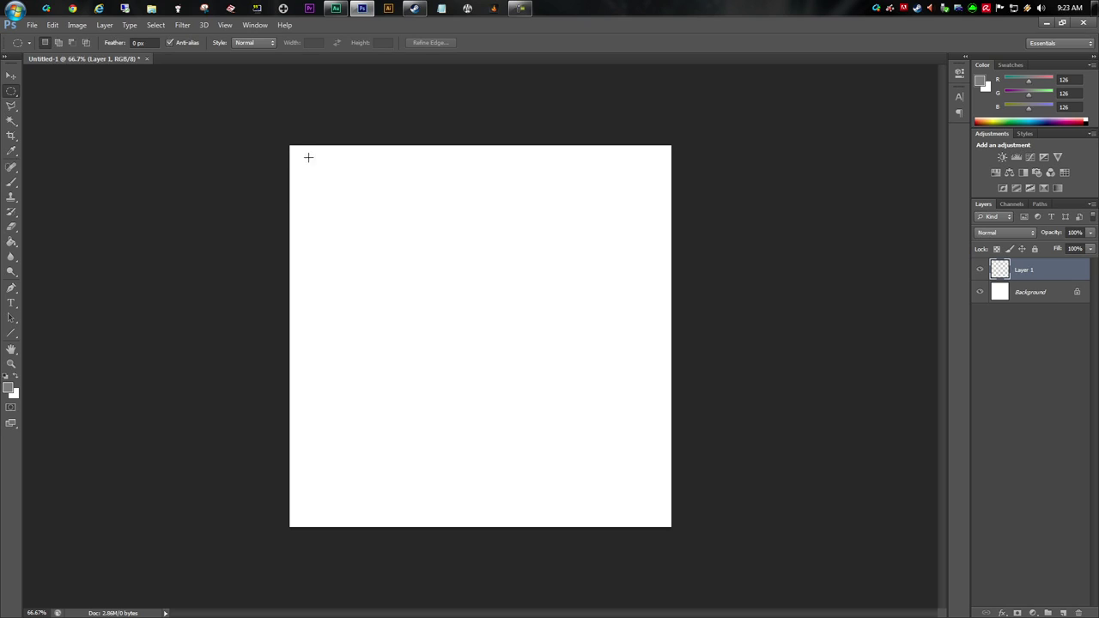
{"action": "left_click_drag", "start_coordinate": [297, 153], "coordinate": [678, 518]}
Step: Set the foreground colour to RGB 255, 0, 0 and fill the circular selection with it using the Paint Bucket
{"action": "left_click", "coordinate": [11, 242]}
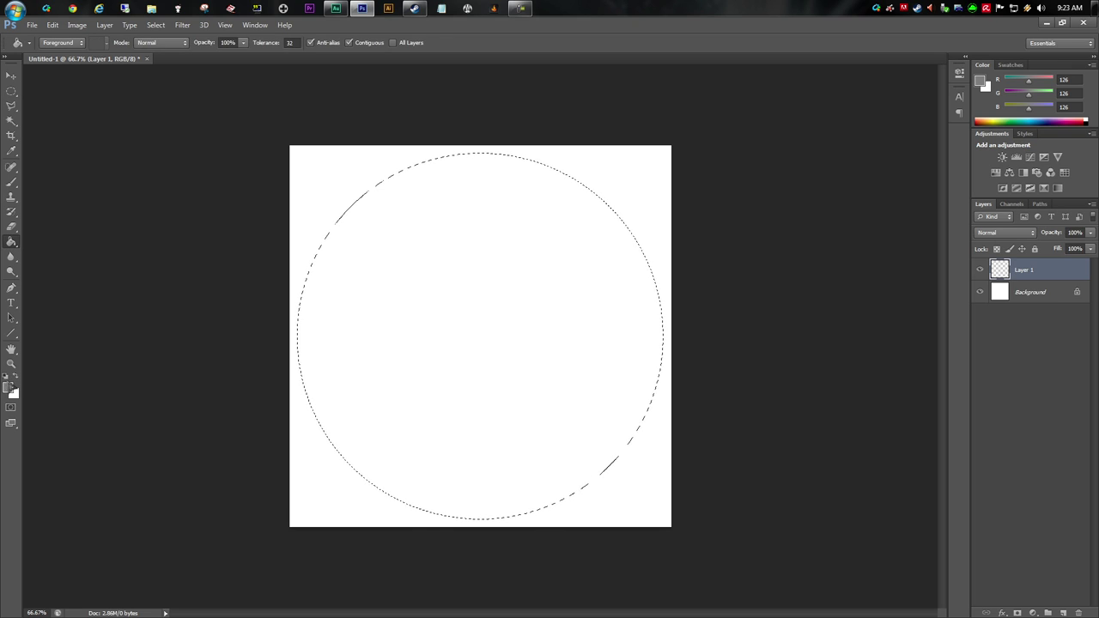
{"action": "left_click", "coordinate": [9, 387]}
{"action": "type", "text": "0"}
{"action": "key", "text": "Tab"}
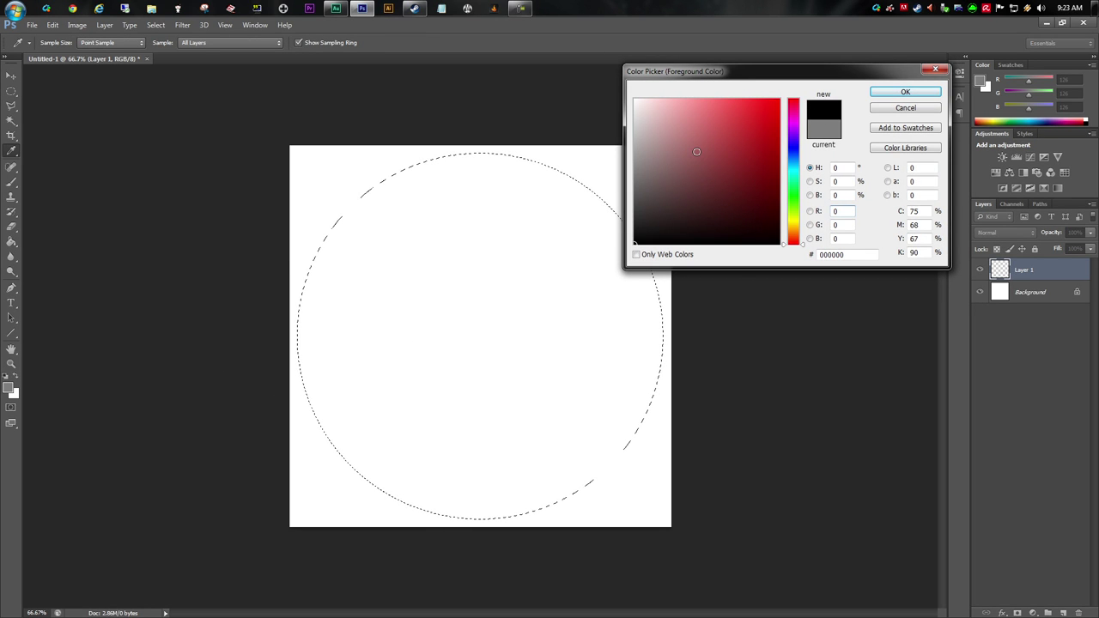
{"action": "type", "text": "255"}
{"action": "left_click", "coordinate": [905, 92]}
{"action": "left_click", "coordinate": [522, 313]}
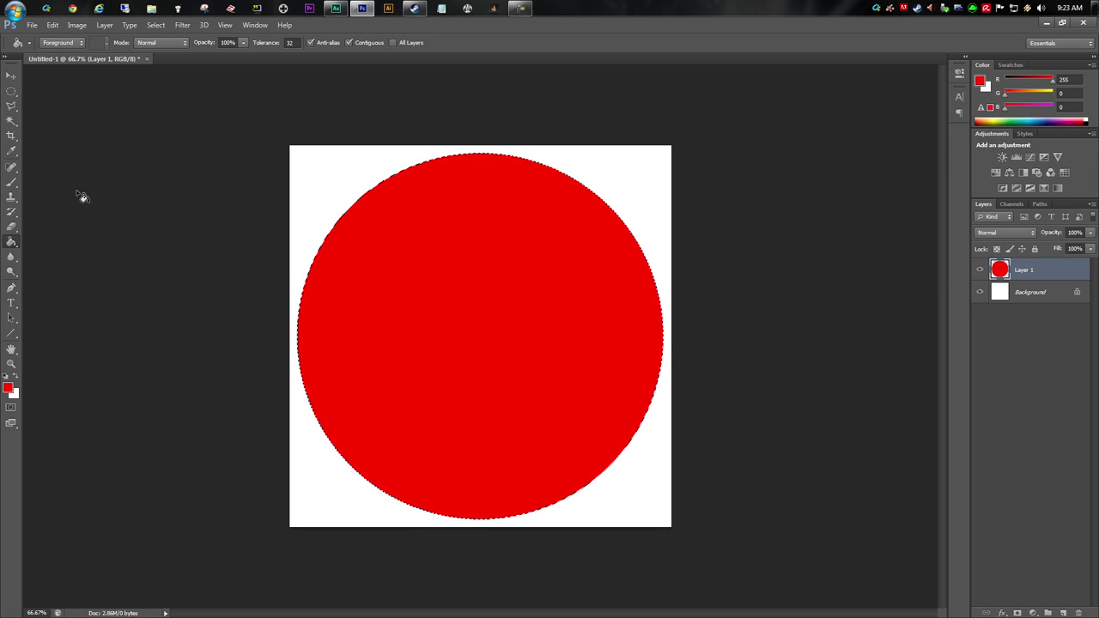
Step: Replace the selection with a slightly smaller circular one centred inside the red circle
{"action": "left_click", "coordinate": [11, 75]}
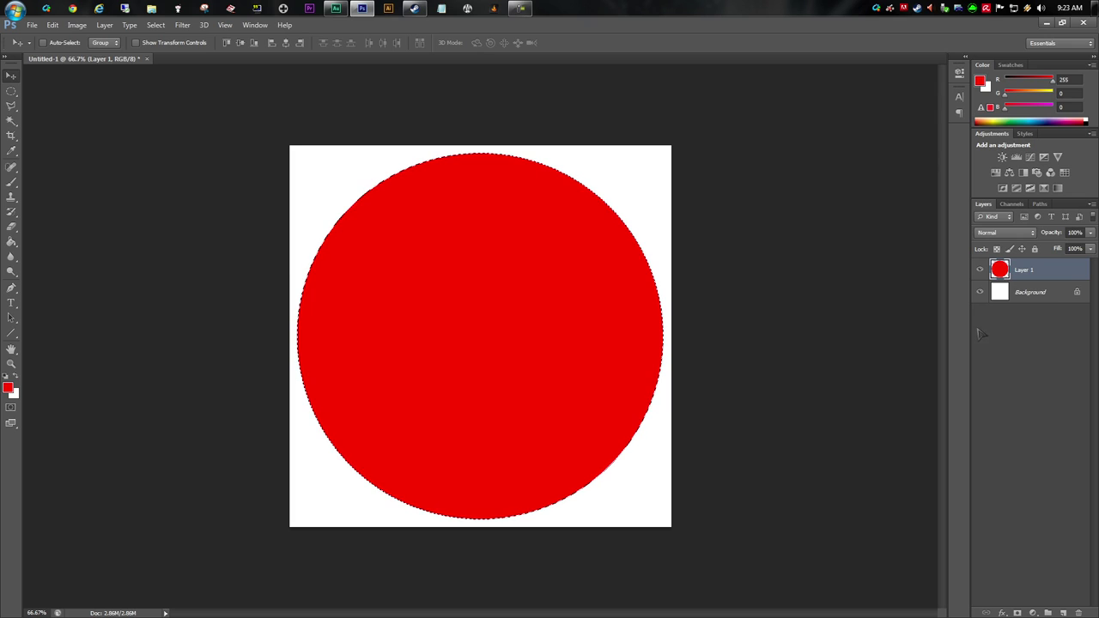
{"action": "left_click", "coordinate": [11, 91]}
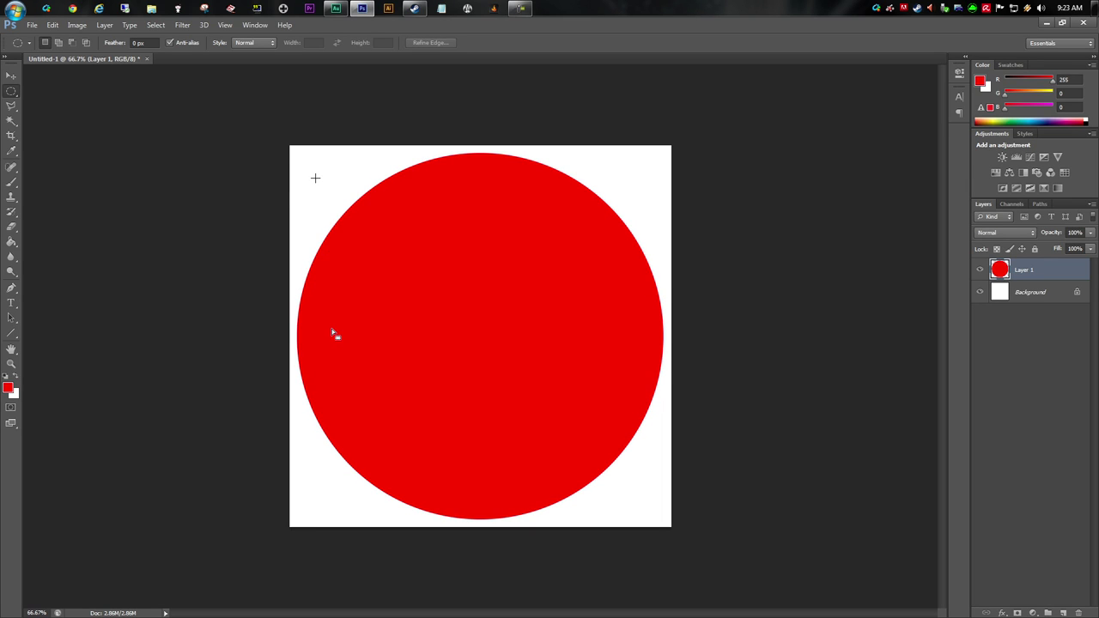
{"action": "left_click_drag", "start_coordinate": [315, 178], "coordinate": [763, 491]}
{"action": "left_click", "coordinate": [755, 487]}
{"action": "key", "text": "ctrl+z"}
{"action": "left_click_drag", "start_coordinate": [430, 334], "coordinate": [408, 331]}
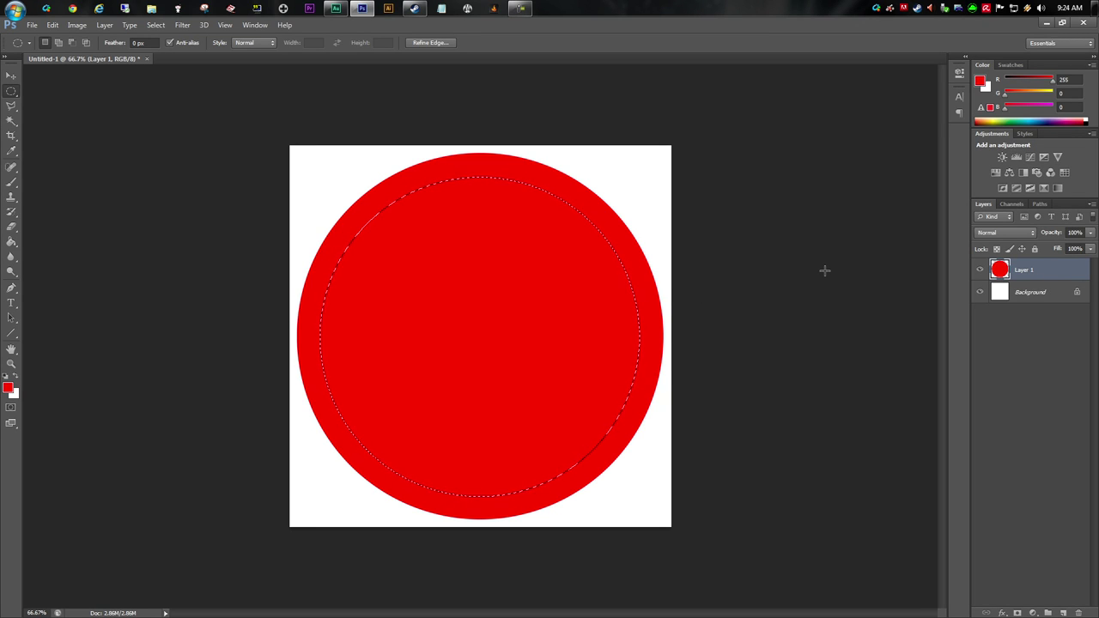
Step: Delete the selected inner area of the red circle to leave a ring, and deselect
{"action": "key", "text": "Delete"}
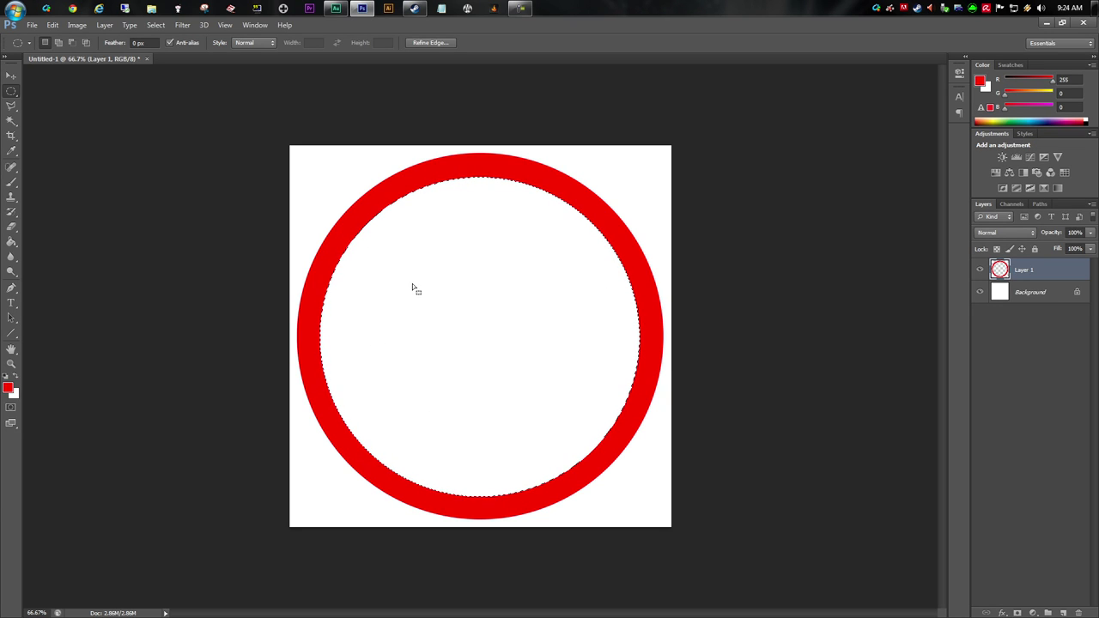
{"action": "left_click", "coordinate": [155, 25]}
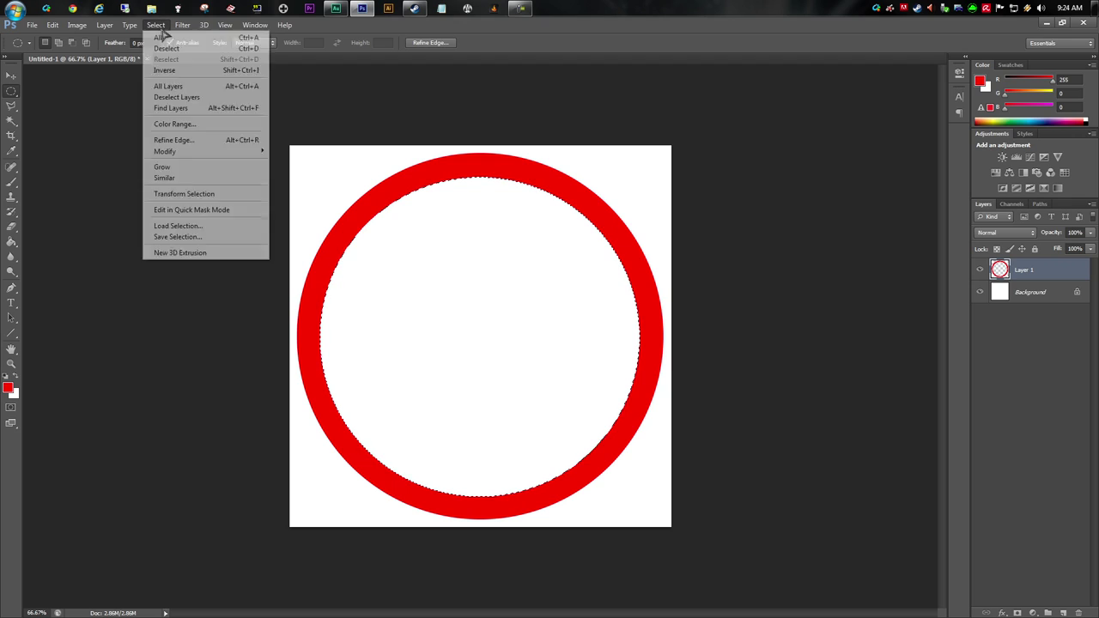
{"action": "left_click", "coordinate": [181, 49]}
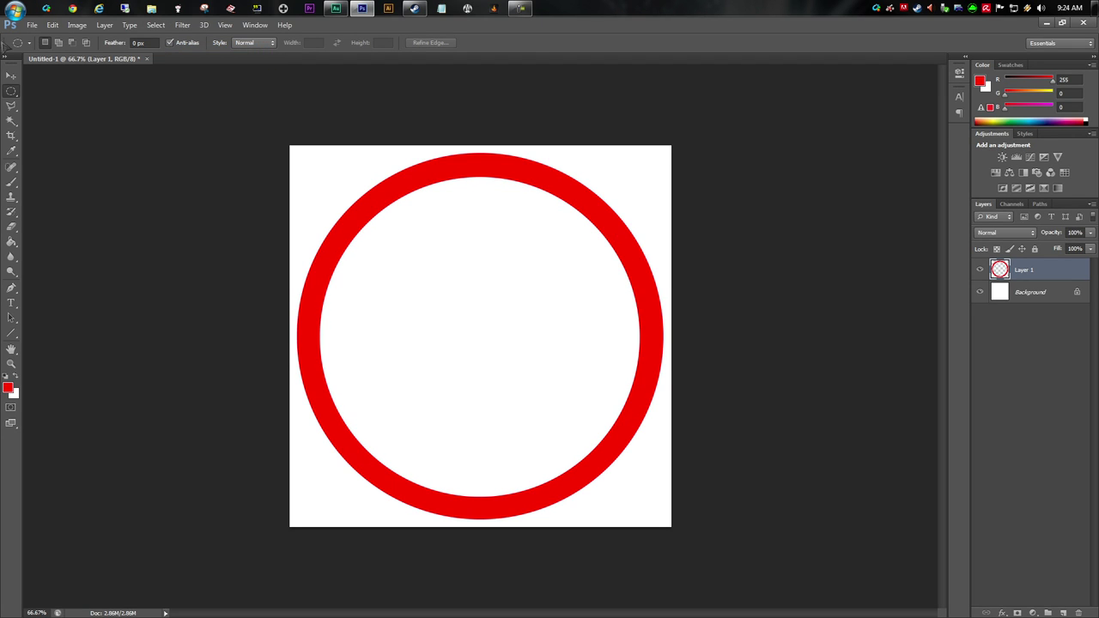
Step: Apply a light grey Color Overlay with Normal blending and 100% opacity to the ring layer
{"action": "left_click", "coordinate": [11, 75]}
{"action": "left_click", "coordinate": [104, 25]}
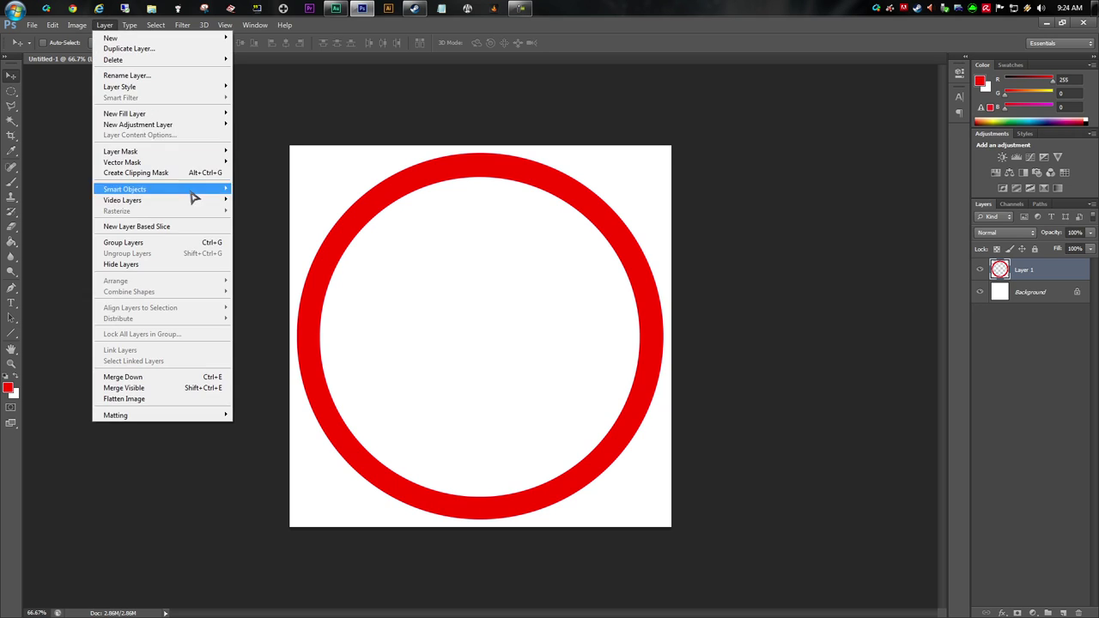
{"action": "mouse_move", "coordinate": [166, 92]}
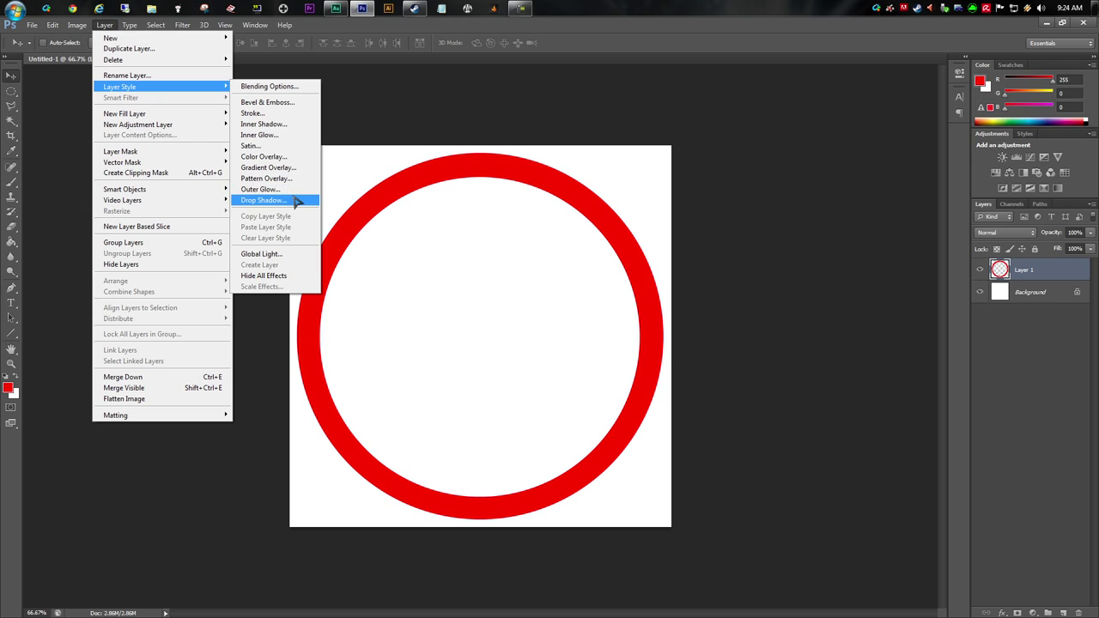
{"action": "left_click", "coordinate": [289, 158]}
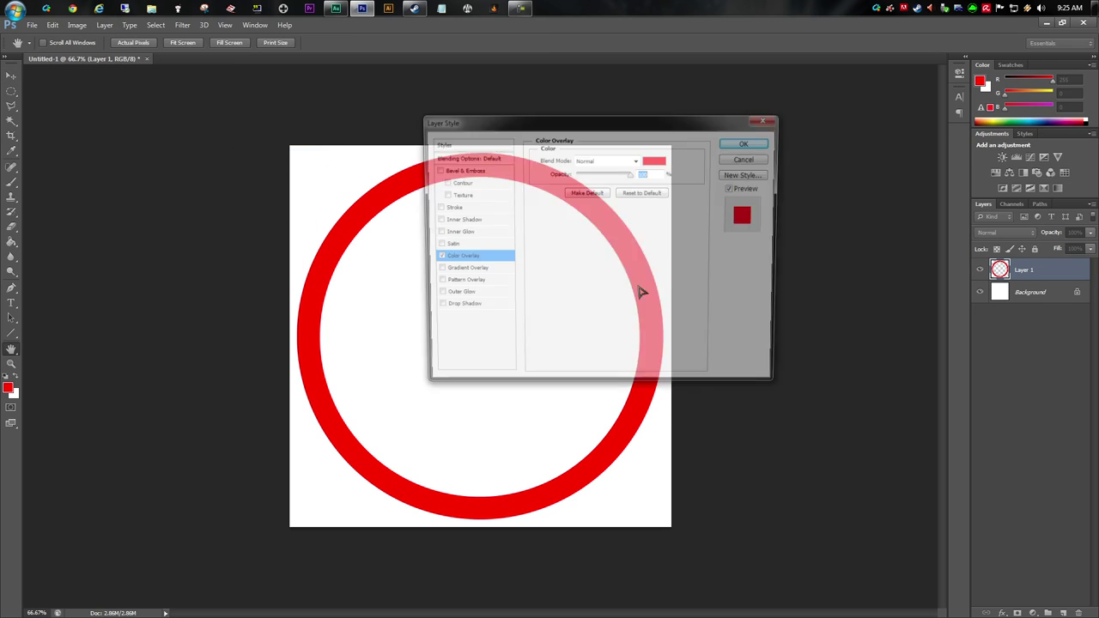
{"action": "left_click_drag", "start_coordinate": [575, 131], "coordinate": [839, 132]}
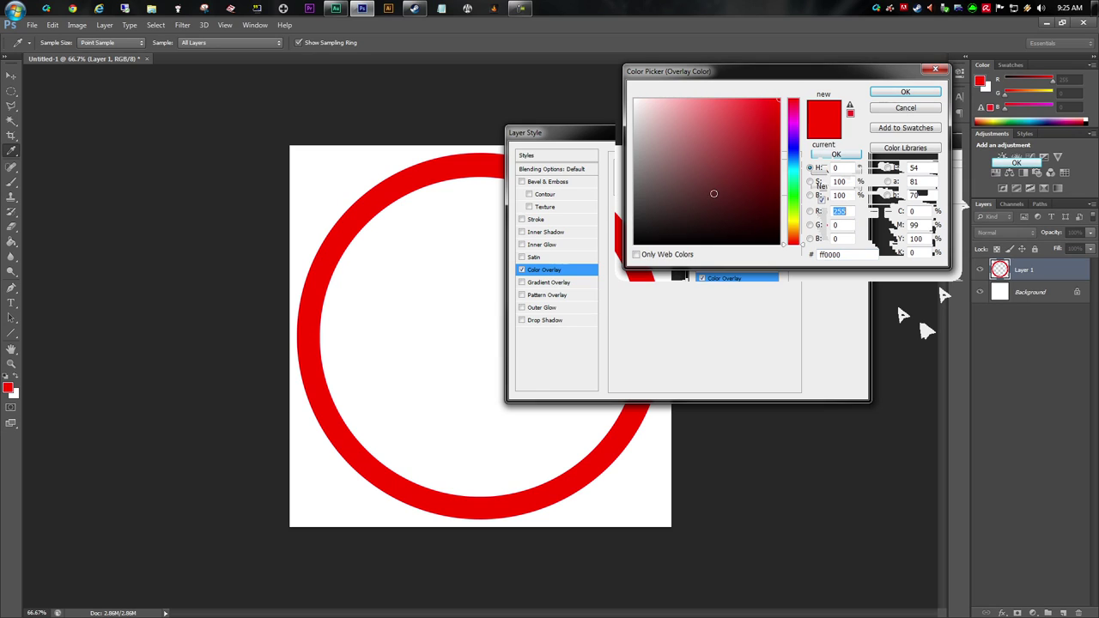
{"action": "left_click_drag", "start_coordinate": [714, 193], "coordinate": [634, 130]}
{"action": "left_click", "coordinate": [903, 97]}
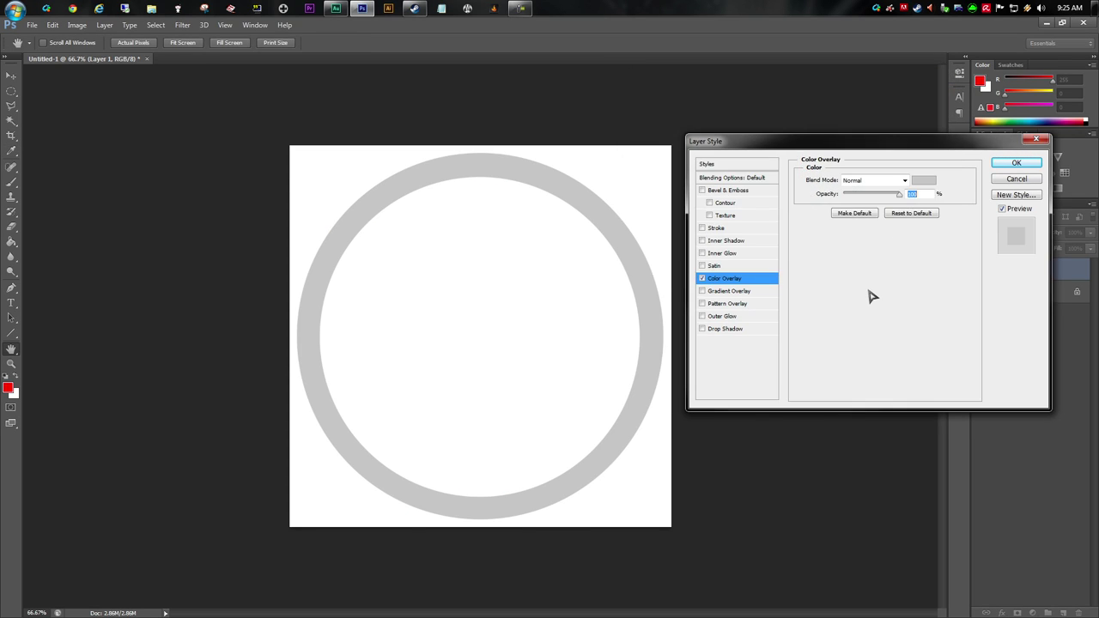
Step: Enable Bevel & Emboss with Contour on the ring, set the depth to 653%, and increase the bevel size
{"action": "left_click", "coordinate": [736, 192]}
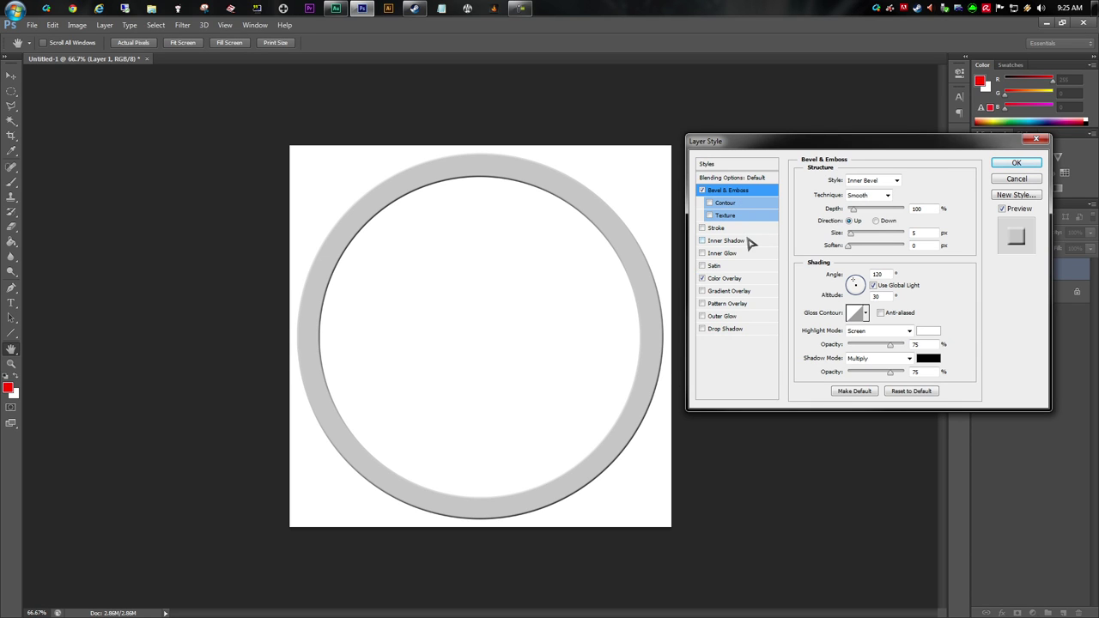
{"action": "left_click", "coordinate": [723, 205]}
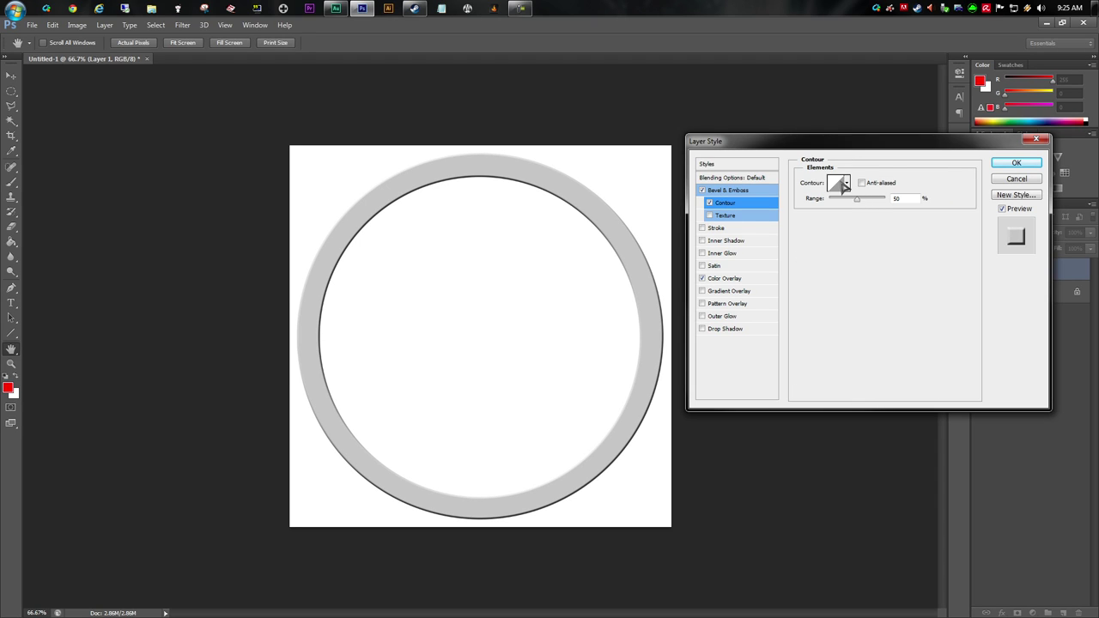
{"action": "left_click", "coordinate": [734, 192]}
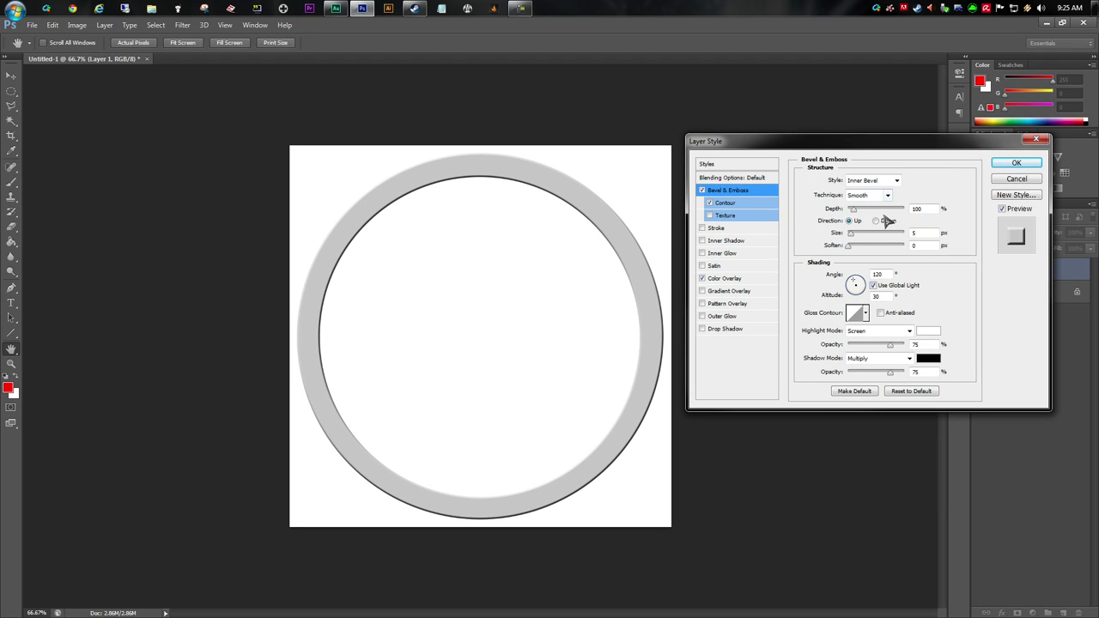
{"action": "mouse_move", "coordinate": [853, 210]}
{"action": "left_mouse_down"}
{"action": "mouse_move", "coordinate": [889, 221]}
{"action": "mouse_move", "coordinate": [890, 258]}
{"action": "mouse_move", "coordinate": [861, 240]}
{"action": "left_mouse_up"}
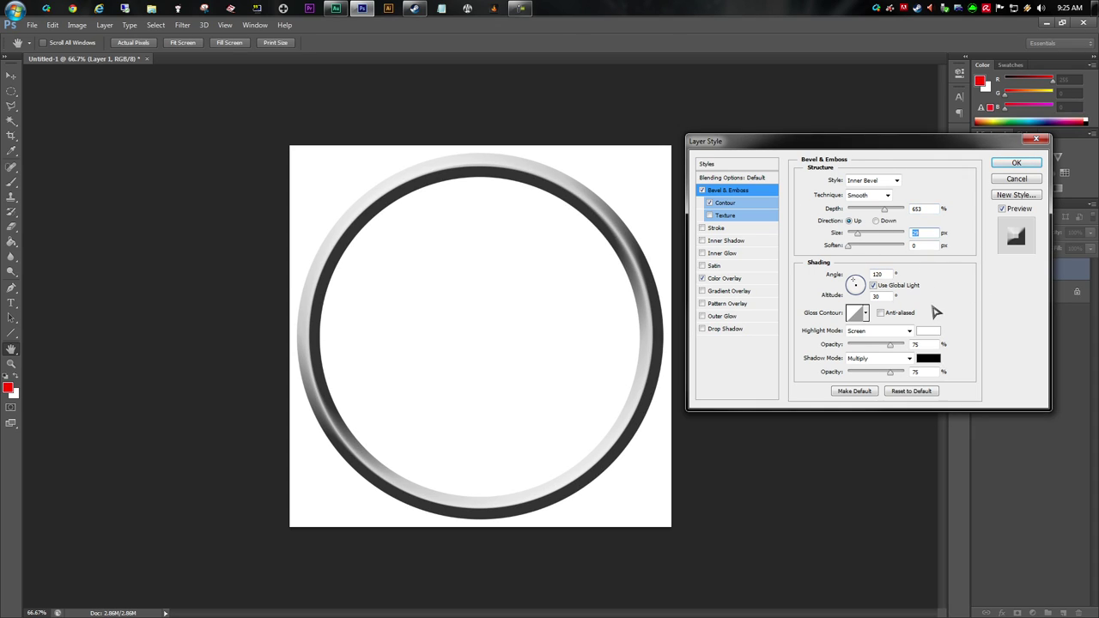
Step: Add a Satin effect to the ring, set its size to 27 px, and increase its distance
{"action": "left_click", "coordinate": [720, 271]}
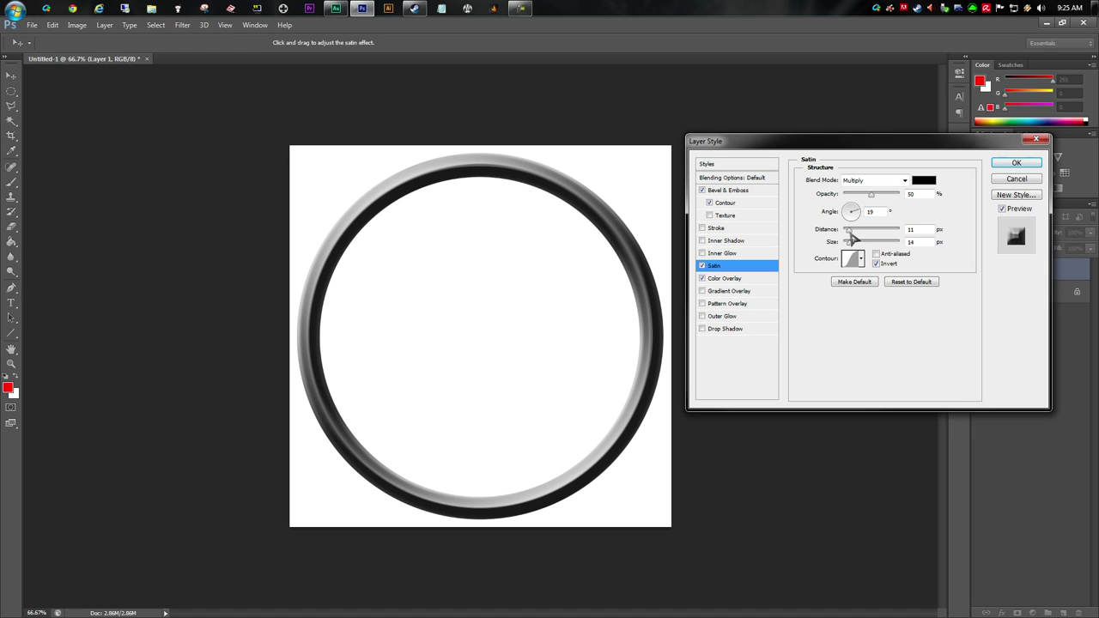
{"action": "mouse_move", "coordinate": [853, 247]}
{"action": "left_mouse_down"}
{"action": "mouse_move", "coordinate": [879, 248]}
{"action": "mouse_move", "coordinate": [857, 247]}
{"action": "mouse_move", "coordinate": [857, 234]}
{"action": "mouse_move", "coordinate": [882, 248]}
{"action": "mouse_move", "coordinate": [858, 243]}
{"action": "left_mouse_up"}
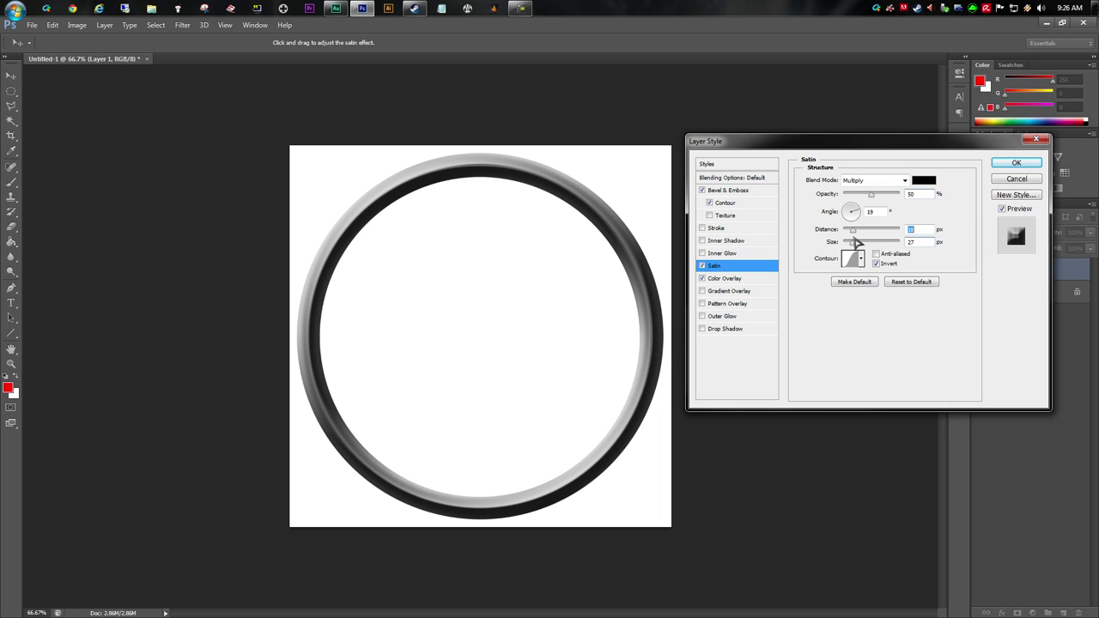
Step: Fine-tune the ring's Satin opacity, then set the Bevel & Emboss depth to 572% and slightly increase its size
{"action": "left_click_drag", "start_coordinate": [872, 199], "coordinate": [876, 200]}
{"action": "left_click", "coordinate": [744, 203]}
{"action": "left_click", "coordinate": [738, 190]}
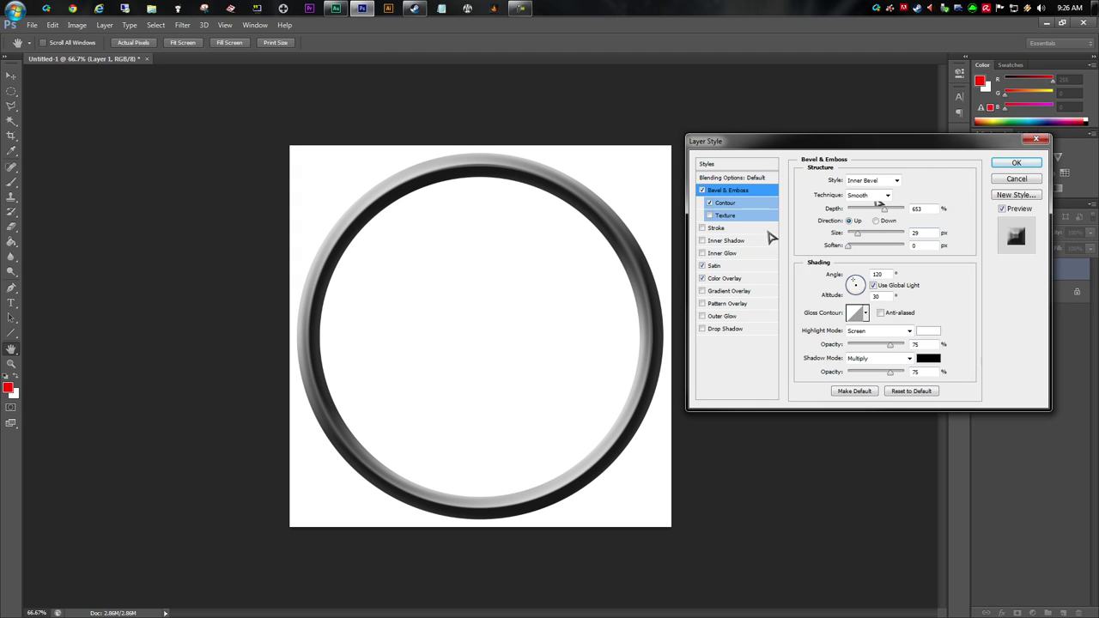
{"action": "mouse_move", "coordinate": [886, 212]}
{"action": "left_mouse_down"}
{"action": "mouse_move", "coordinate": [895, 219]}
{"action": "mouse_move", "coordinate": [867, 219]}
{"action": "mouse_move", "coordinate": [886, 221]}
{"action": "left_mouse_up"}
{"action": "left_click_drag", "start_coordinate": [857, 235], "coordinate": [860, 241]}
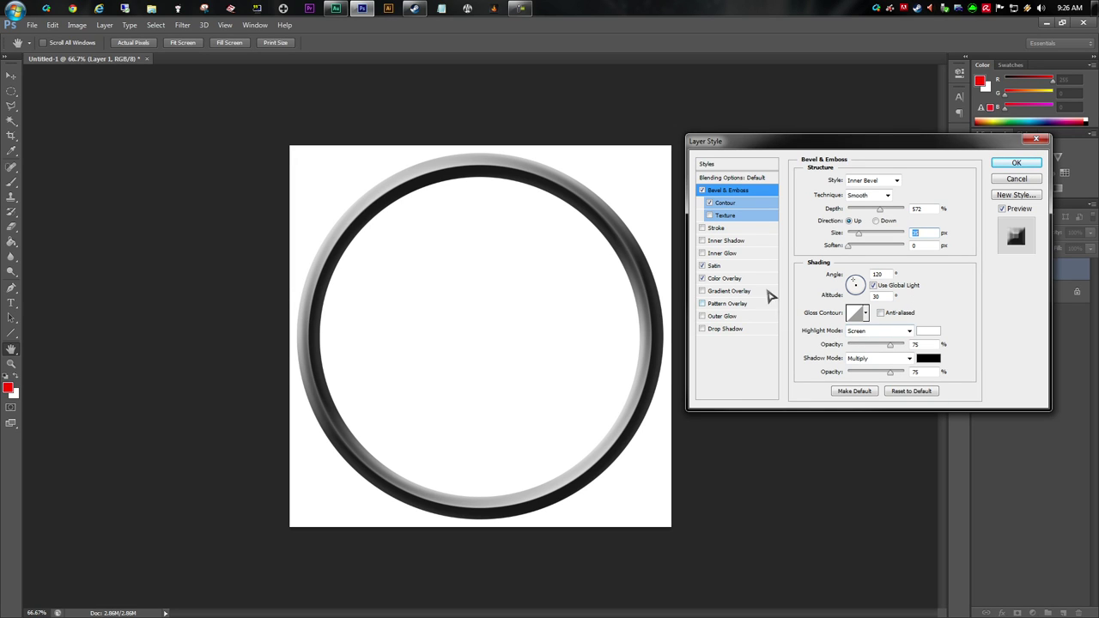
Step: Set the ring's Color Overlay colour to light grey cbcbcb and apply the layer style
{"action": "left_click", "coordinate": [740, 279]}
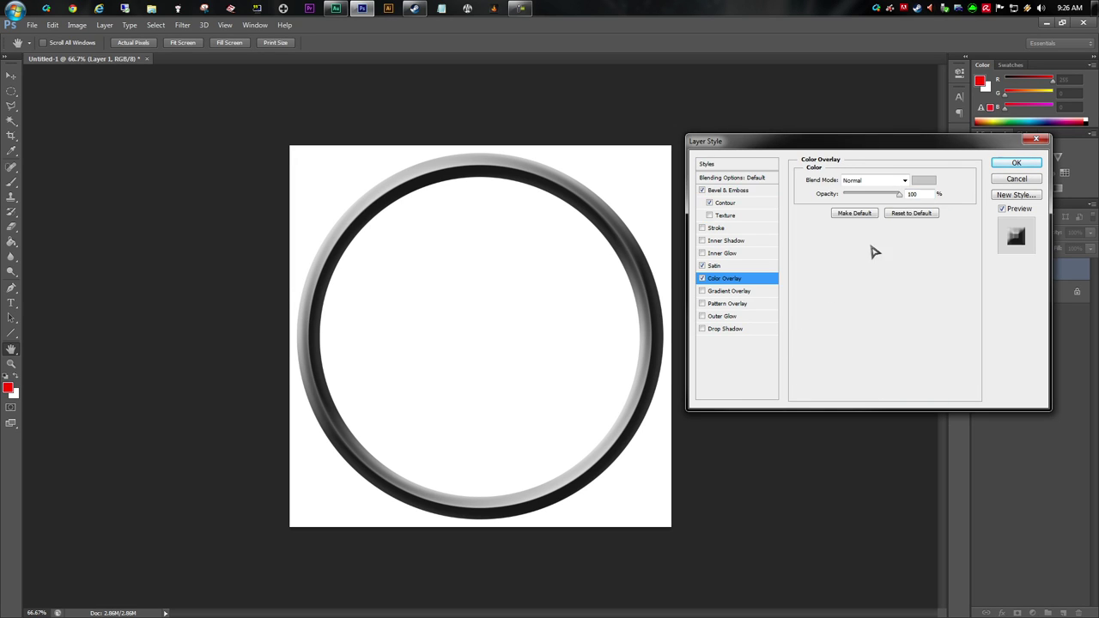
{"action": "left_click", "coordinate": [924, 185]}
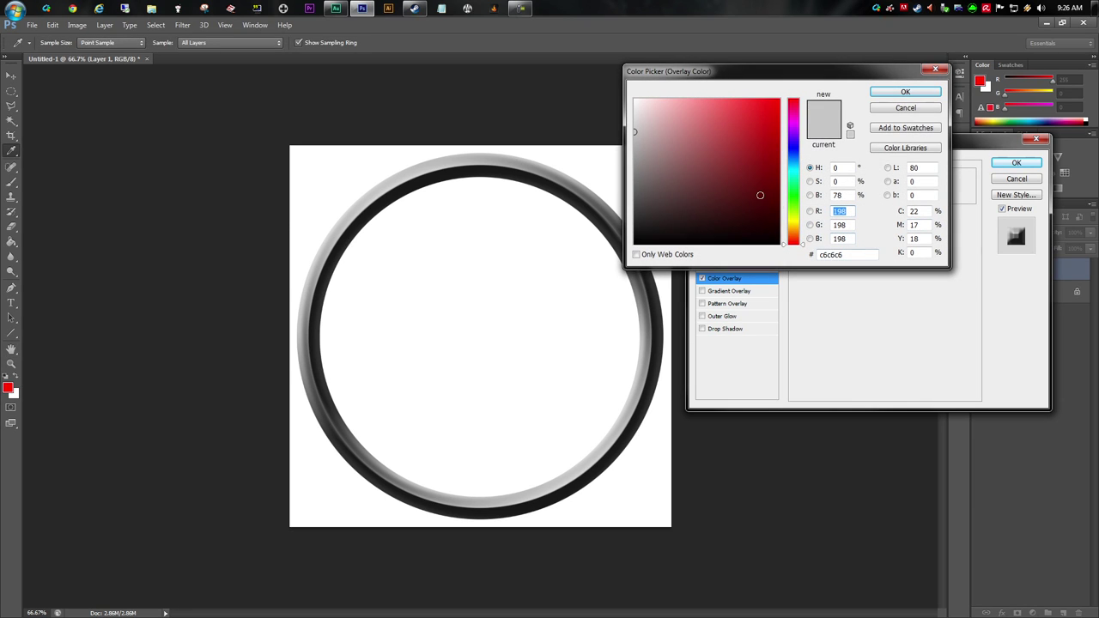
{"action": "left_click_drag", "start_coordinate": [702, 81], "coordinate": [807, 127]}
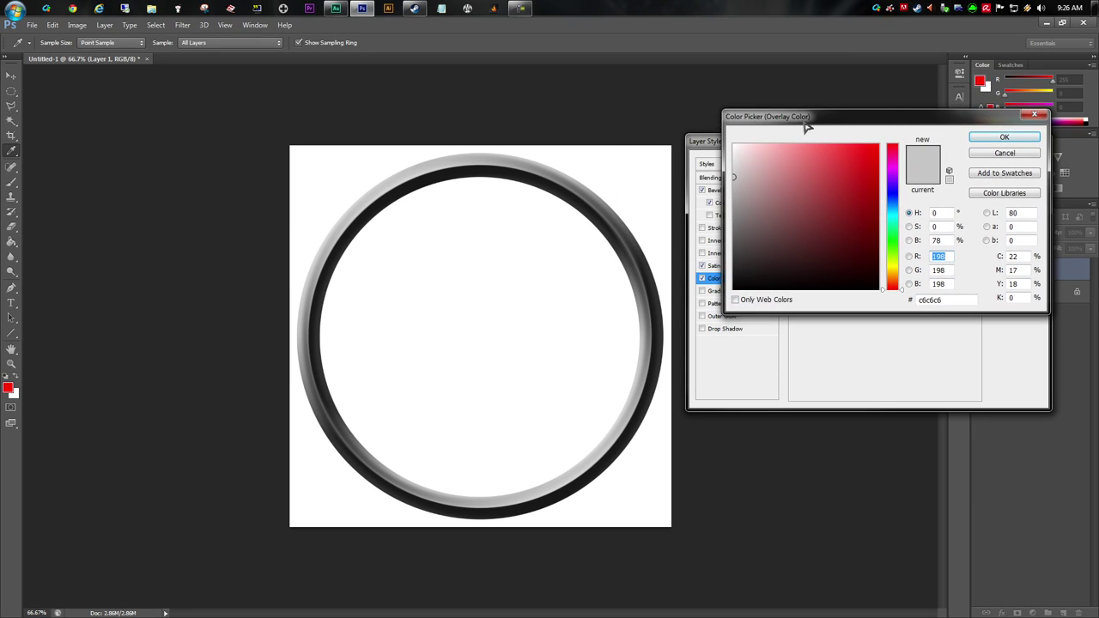
{"action": "left_click", "coordinate": [734, 188]}
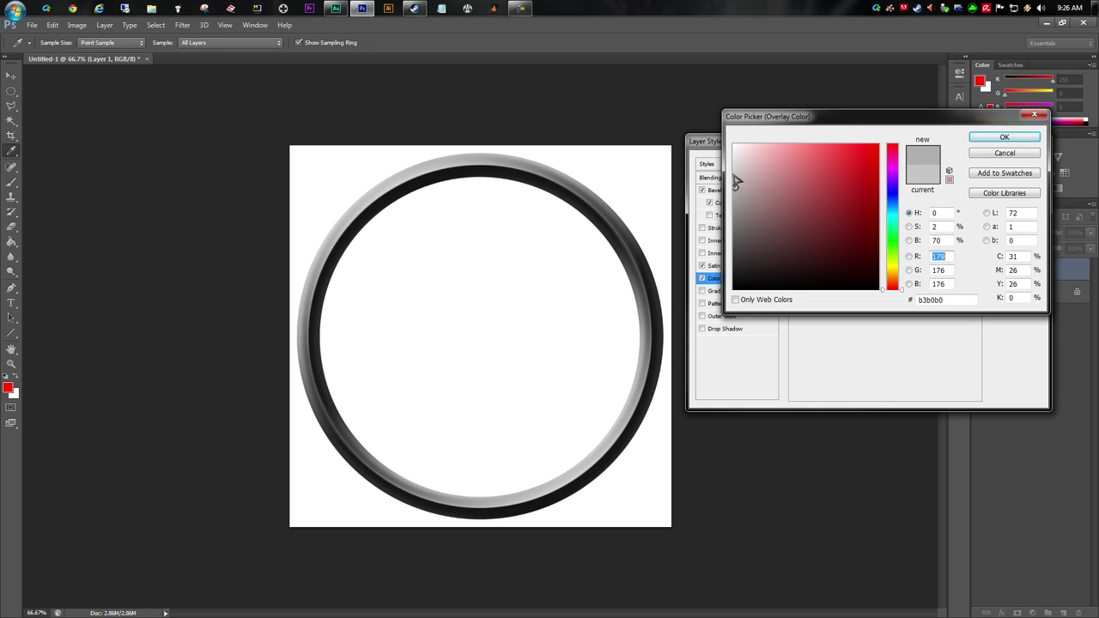
{"action": "mouse_move", "coordinate": [735, 163]}
{"action": "left_mouse_down"}
{"action": "mouse_move", "coordinate": [724, 138]}
{"action": "mouse_move", "coordinate": [750, 165]}
{"action": "mouse_move", "coordinate": [754, 207]}
{"action": "mouse_move", "coordinate": [770, 195]}
{"action": "mouse_move", "coordinate": [737, 167]}
{"action": "mouse_move", "coordinate": [836, 268]}
{"action": "mouse_move", "coordinate": [827, 300]}
{"action": "mouse_move", "coordinate": [731, 165]}
{"action": "mouse_move", "coordinate": [733, 174]}
{"action": "left_mouse_up"}
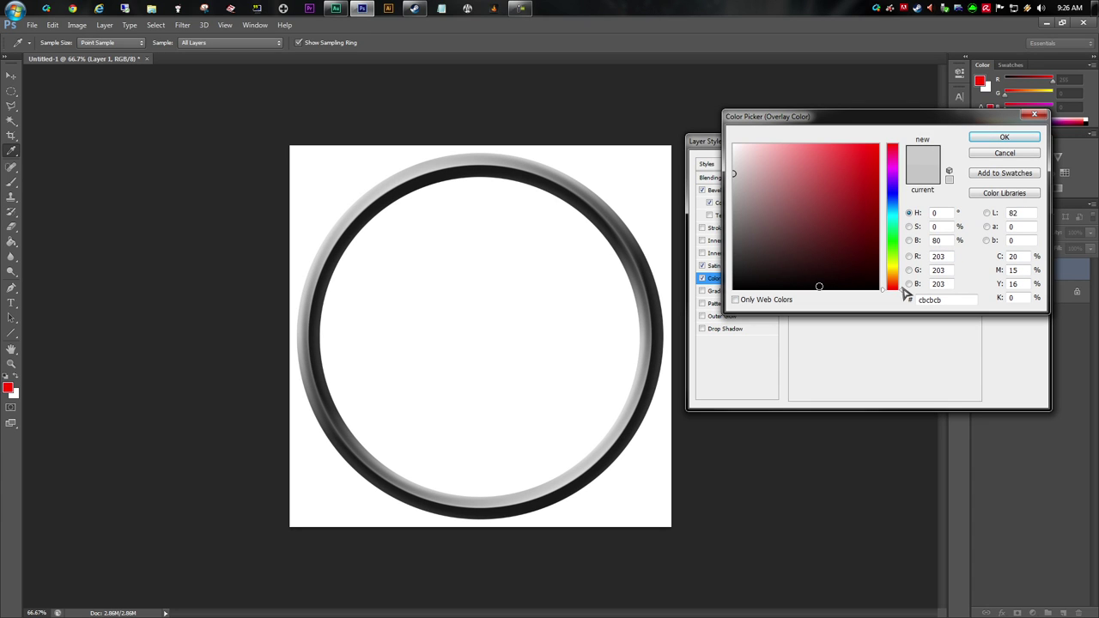
{"action": "left_click", "coordinate": [1006, 139]}
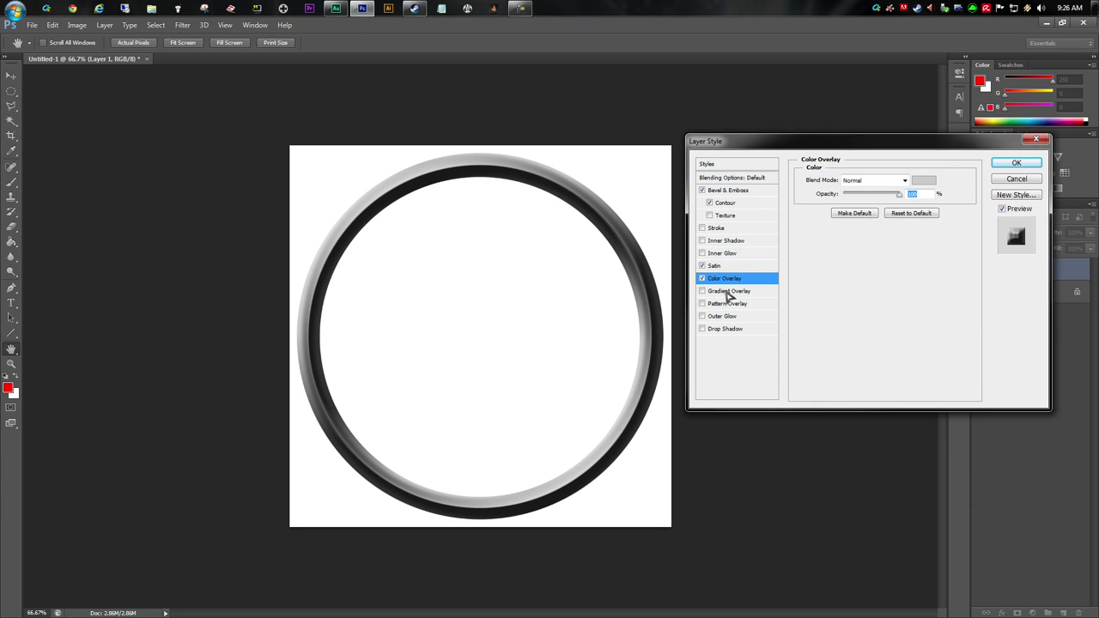
{"action": "left_click", "coordinate": [1017, 168]}
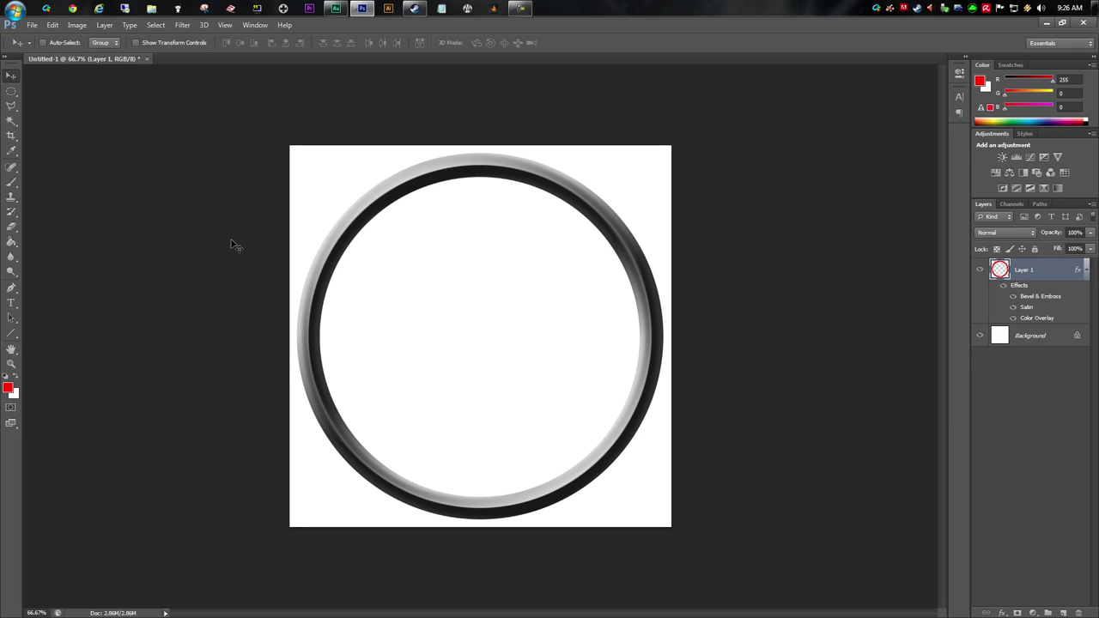
Step: Make a circular selection slightly smaller than the ring's inner opening and centre it inside the ring
{"action": "left_click", "coordinate": [11, 91]}
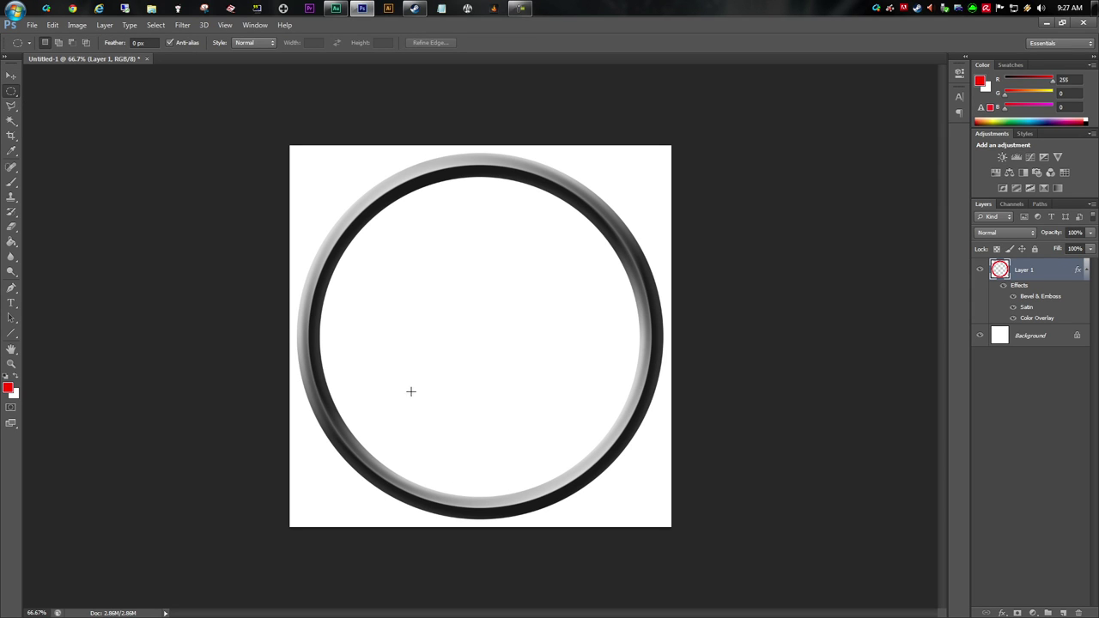
{"action": "left_click_drag", "start_coordinate": [336, 177], "coordinate": [713, 448]}
{"action": "left_click_drag", "start_coordinate": [433, 286], "coordinate": [439, 305]}
{"action": "left_click", "coordinate": [333, 189]}
{"action": "mouse_move", "coordinate": [333, 189]}
{"action": "left_mouse_down"}
{"action": "mouse_move", "coordinate": [468, 319]}
{"action": "mouse_move", "coordinate": [718, 473]}
{"action": "left_mouse_up"}
{"action": "left_click_drag", "start_coordinate": [438, 301], "coordinate": [446, 313]}
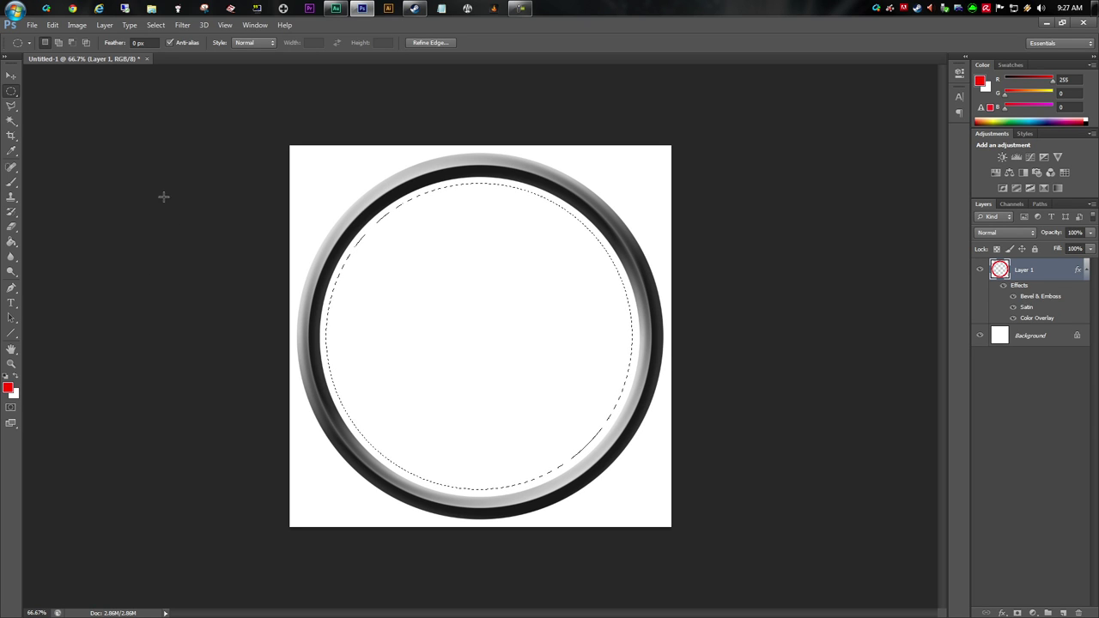
Step: Invert the selection, hide the ring's layer effects, and fill the gap along the ring's inner edge with red
{"action": "left_click", "coordinate": [155, 24]}
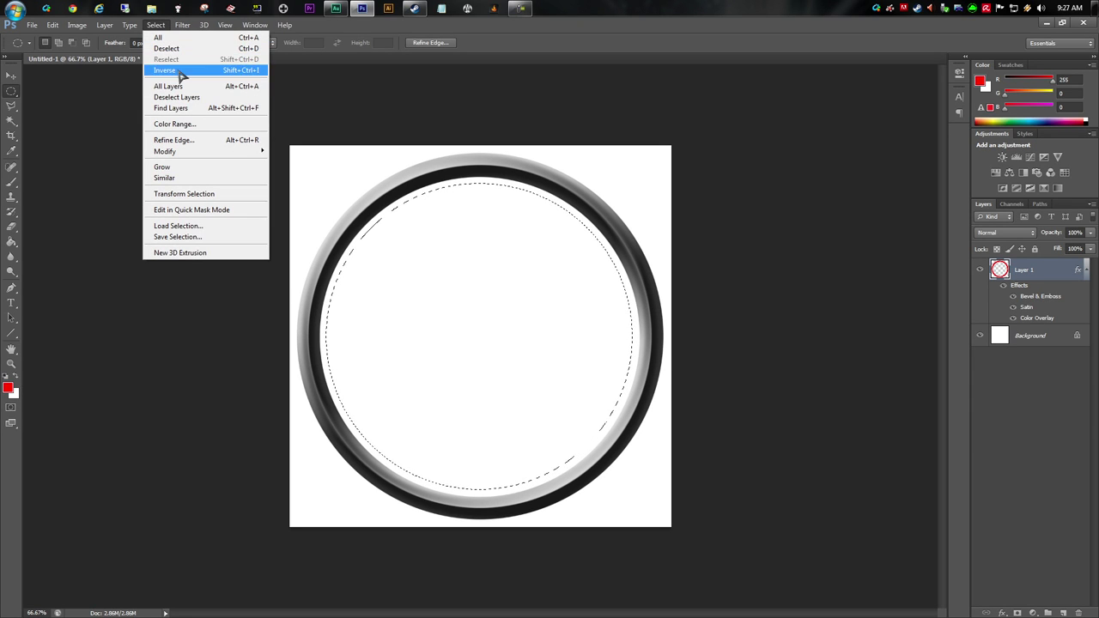
{"action": "left_click", "coordinate": [172, 70]}
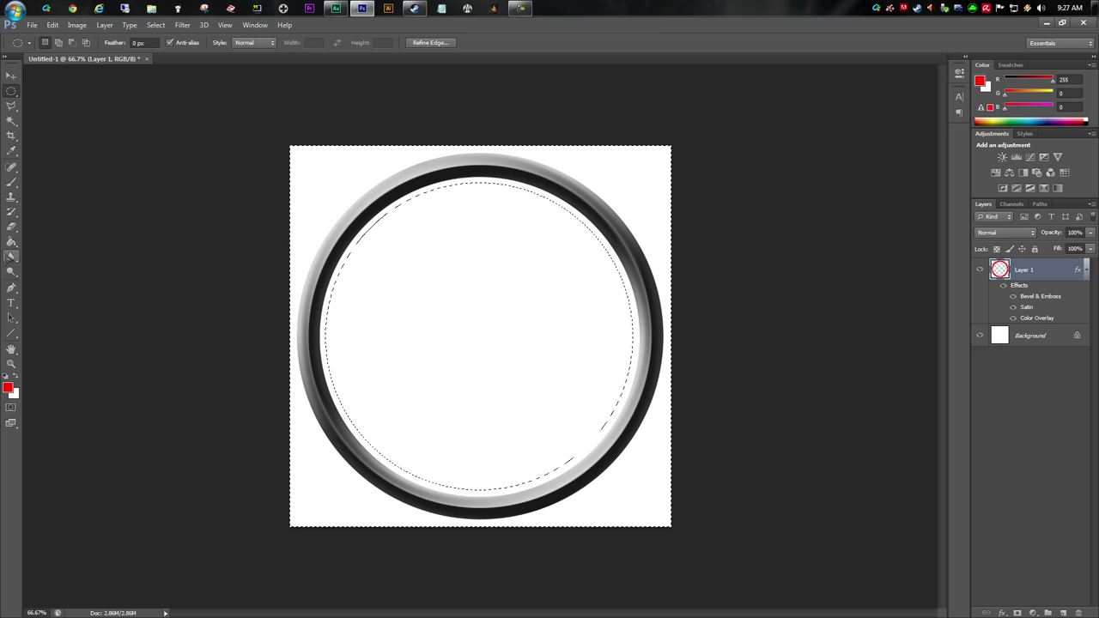
{"action": "left_click", "coordinate": [11, 243]}
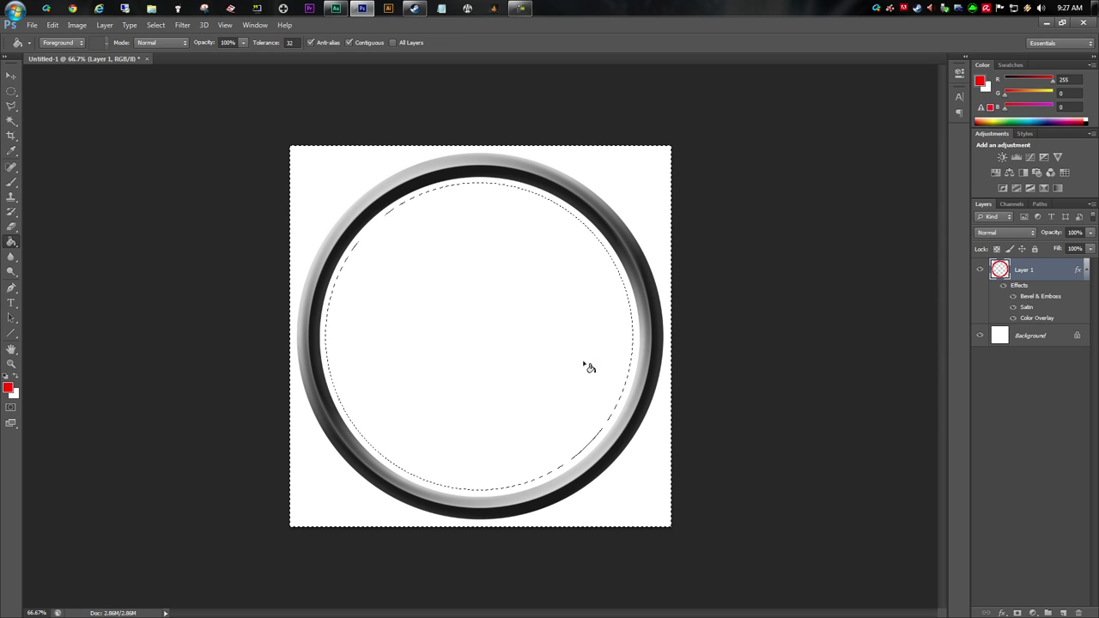
{"action": "left_click_drag", "start_coordinate": [1012, 296], "coordinate": [1013, 306]}
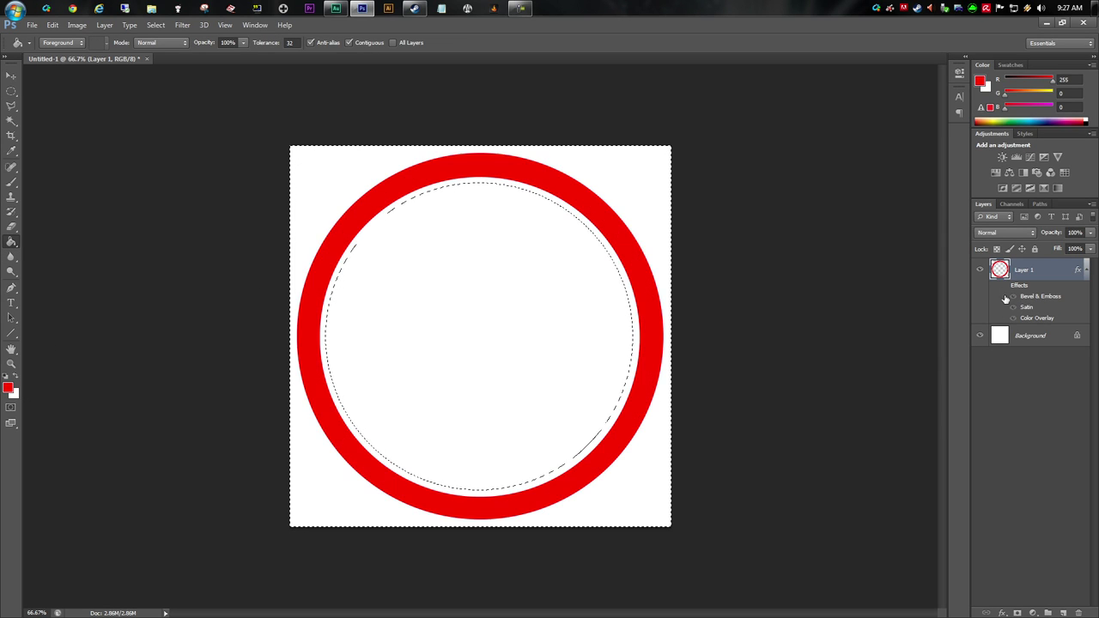
{"action": "left_click", "coordinate": [502, 184]}
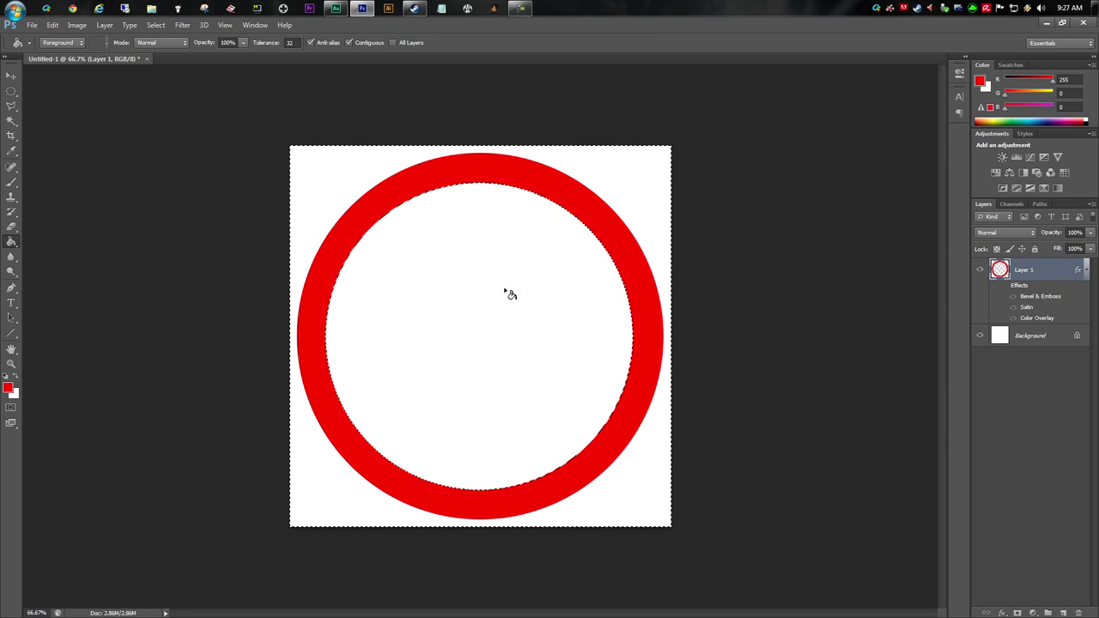
Step: Deselect the thickened ring and show its layer effects again
{"action": "left_click", "coordinate": [11, 76]}
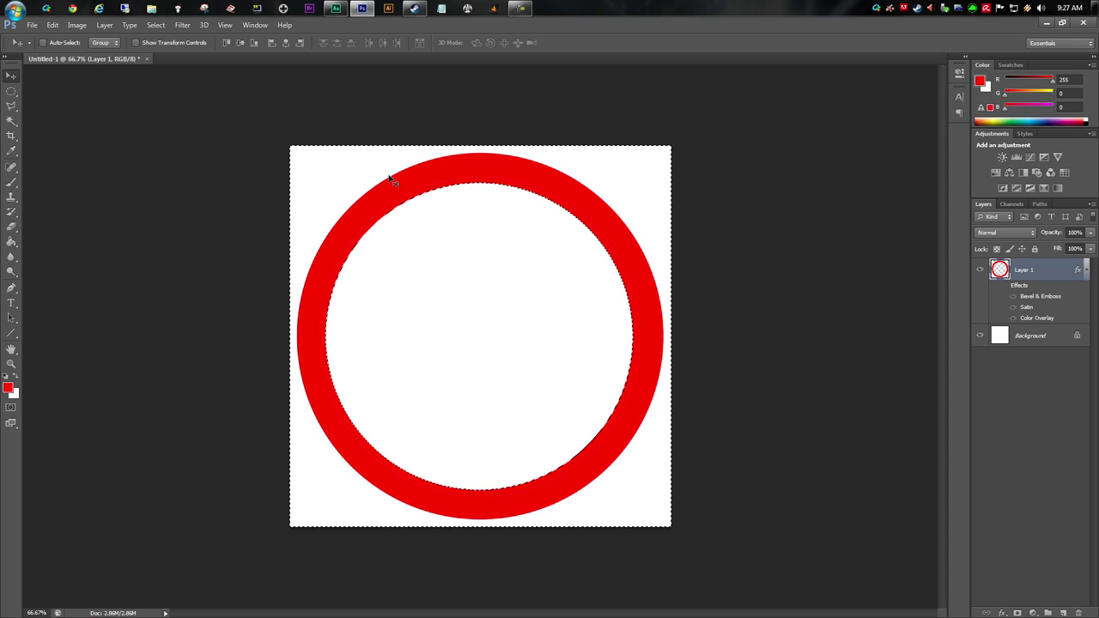
{"action": "left_click", "coordinate": [155, 25]}
{"action": "left_click", "coordinate": [166, 49]}
{"action": "left_click", "coordinate": [1005, 287]}
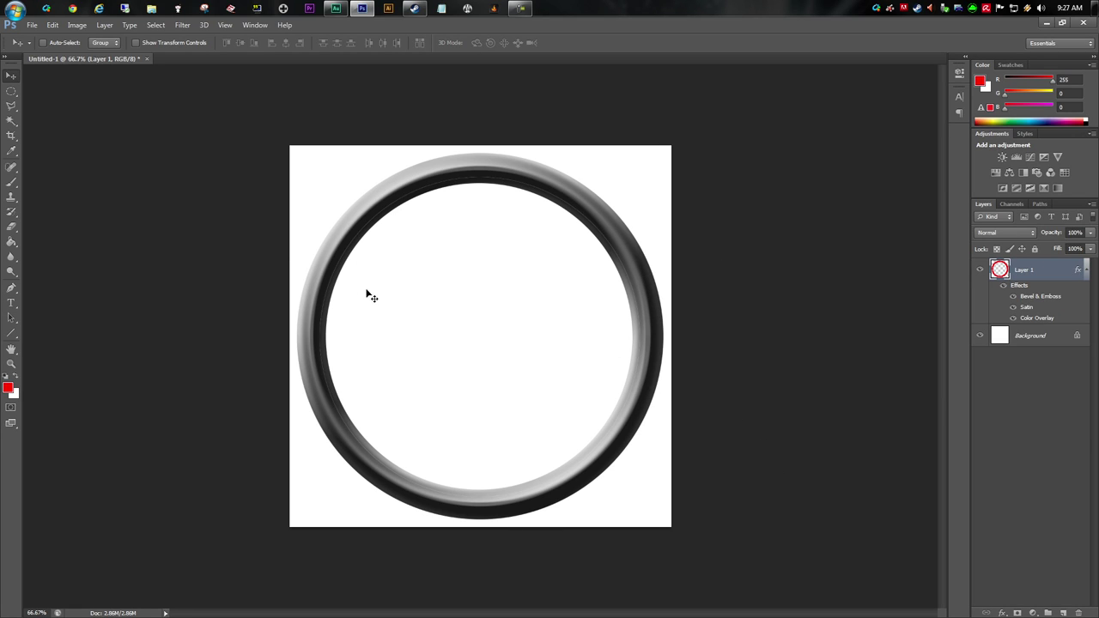
Step: Reset the colours to black and white and make a wide, flat elliptical selection across the ring's lower part
{"action": "left_click", "coordinate": [11, 90]}
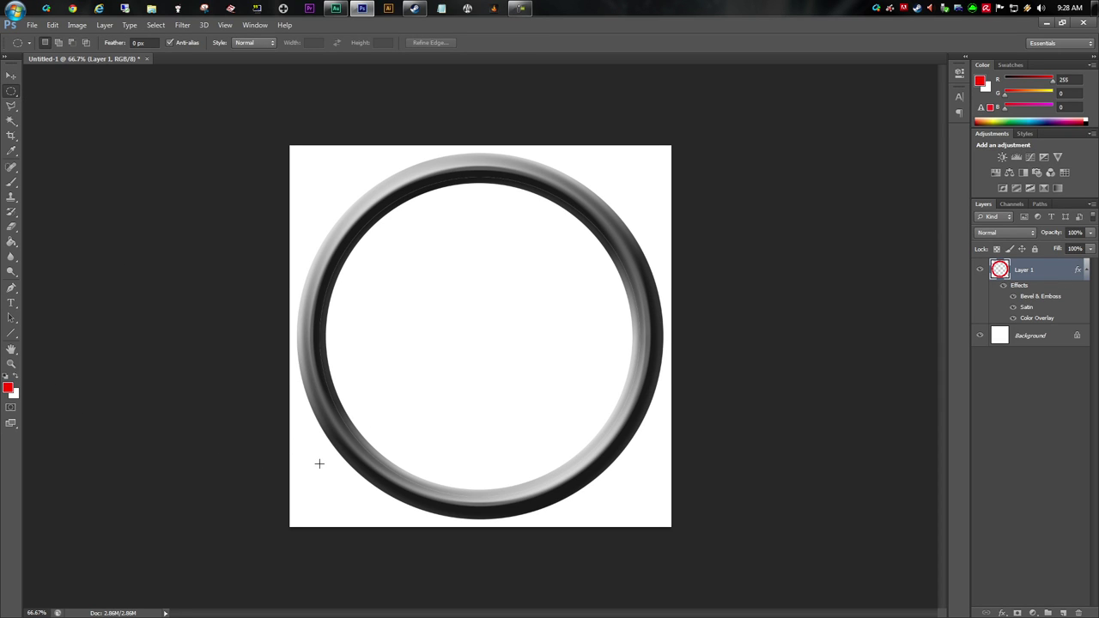
{"action": "key", "text": "d"}
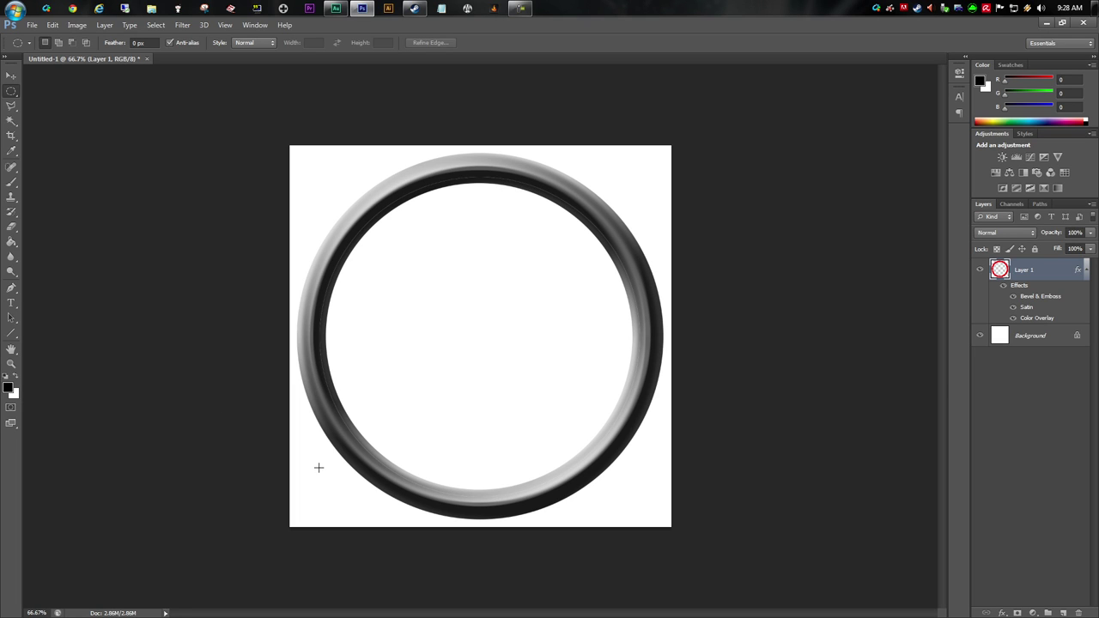
{"action": "left_click_drag", "start_coordinate": [304, 447], "coordinate": [655, 500]}
{"action": "left_click_drag", "start_coordinate": [656, 500], "coordinate": [656, 499]}
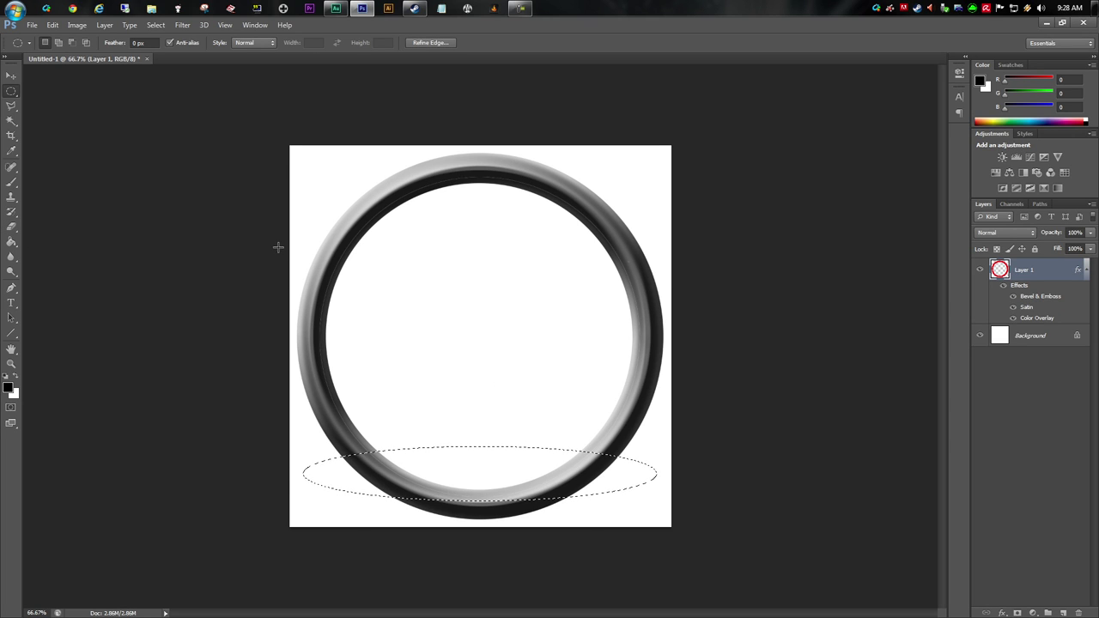
Step: Add a new layer beneath the ring layer and fill the elliptical selection on it with black
{"action": "left_click", "coordinate": [1063, 612]}
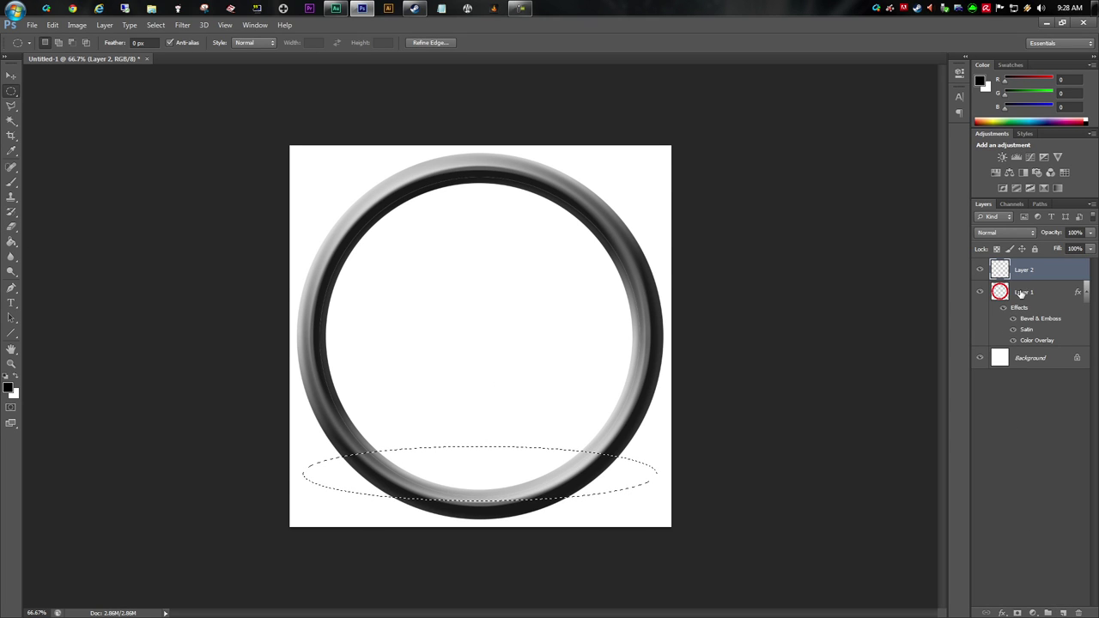
{"action": "left_click_drag", "start_coordinate": [1023, 269], "coordinate": [1026, 341]}
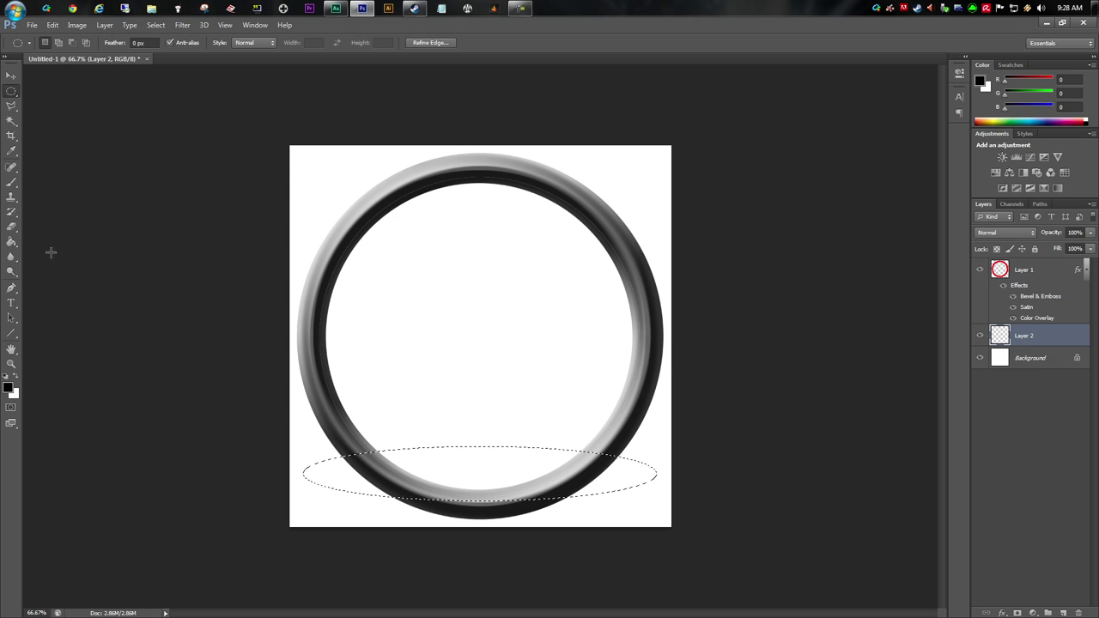
{"action": "left_click", "coordinate": [11, 241]}
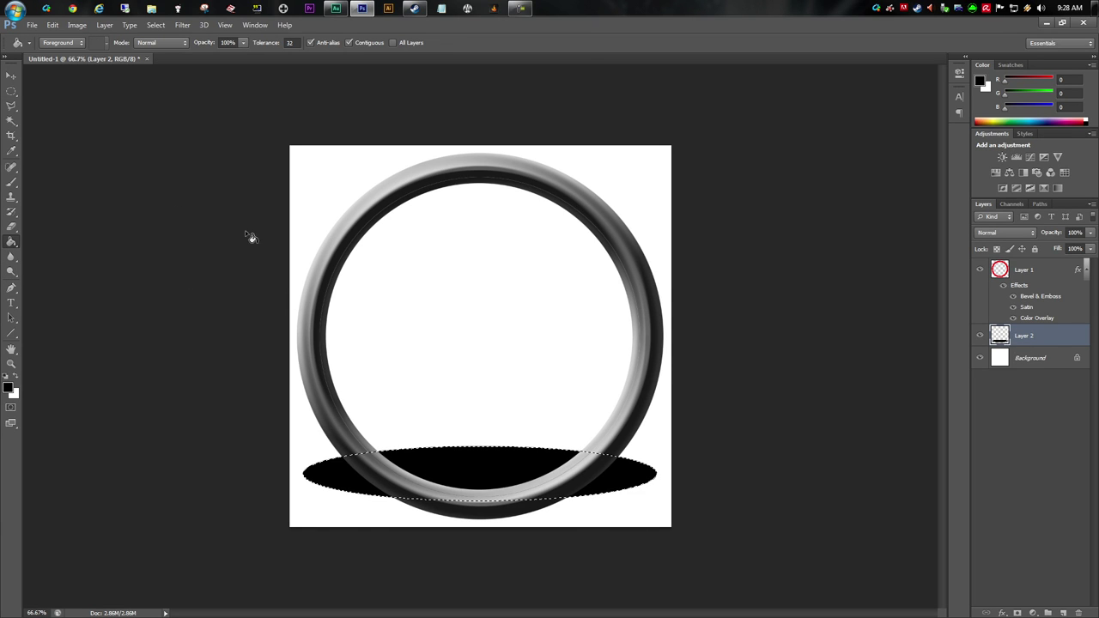
Step: Deselect and move the black ellipse down so its lower edge meets the bottom of the ring
{"action": "left_click", "coordinate": [11, 75]}
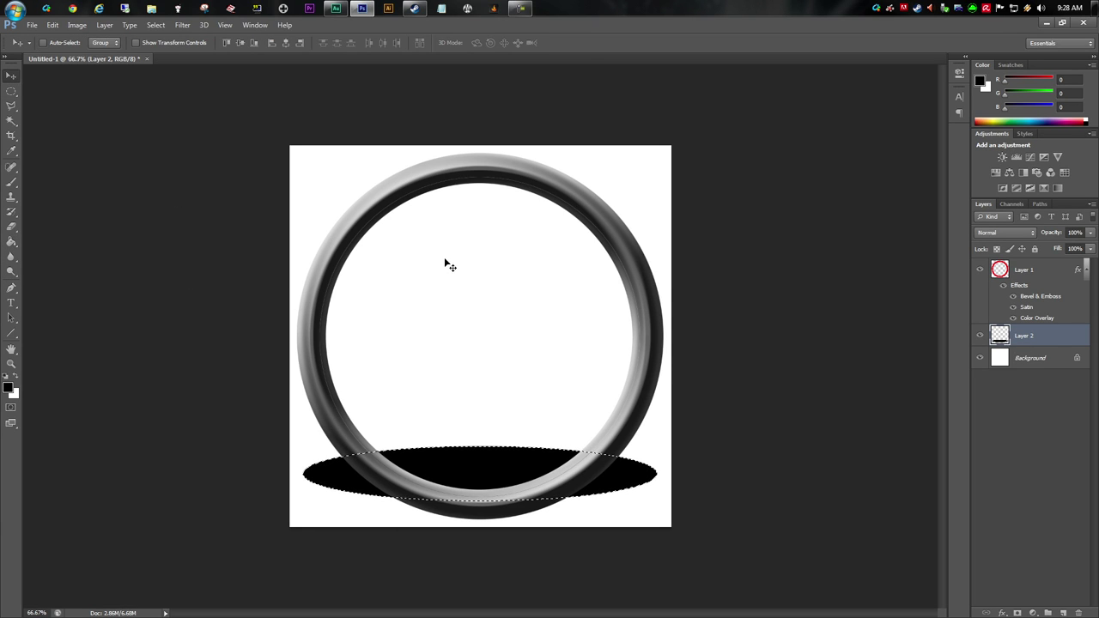
{"action": "left_click", "coordinate": [155, 25]}
{"action": "left_click", "coordinate": [167, 49]}
{"action": "left_click_drag", "start_coordinate": [478, 289], "coordinate": [481, 307]}
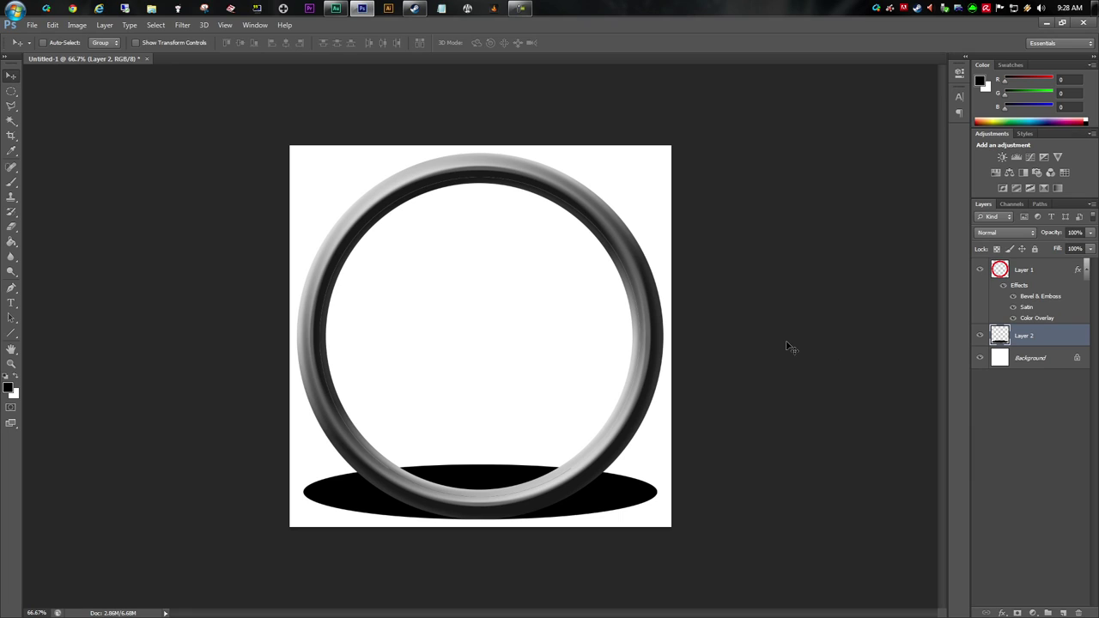
Step: Lower the opacity of the black ellipse layer to 26%
{"action": "left_click", "coordinate": [1090, 233]}
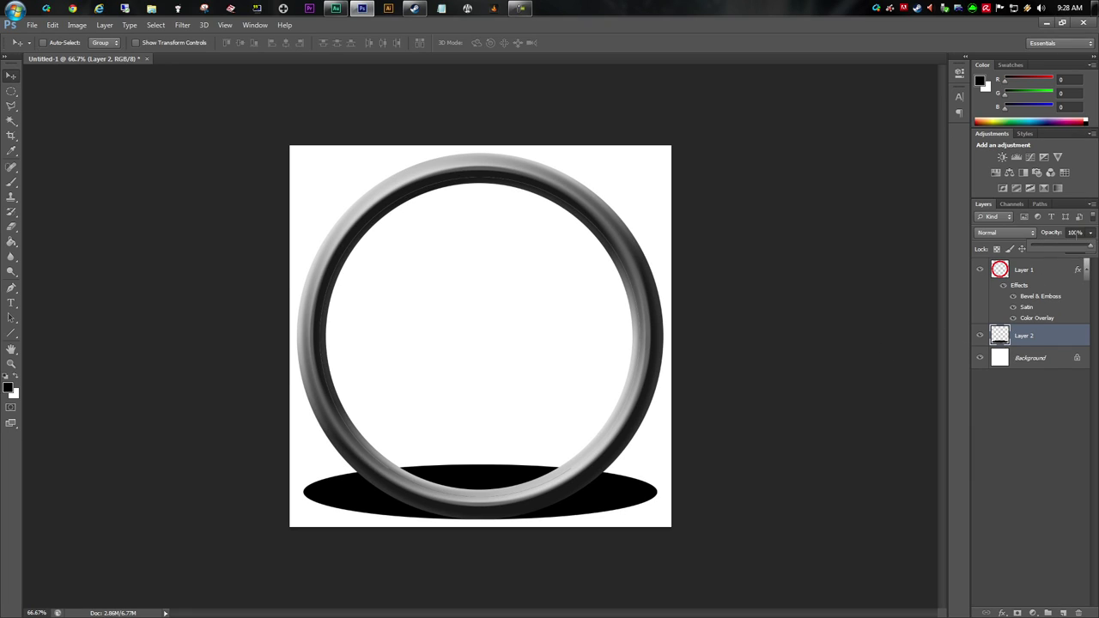
{"action": "left_click_drag", "start_coordinate": [1065, 248], "coordinate": [1067, 250]}
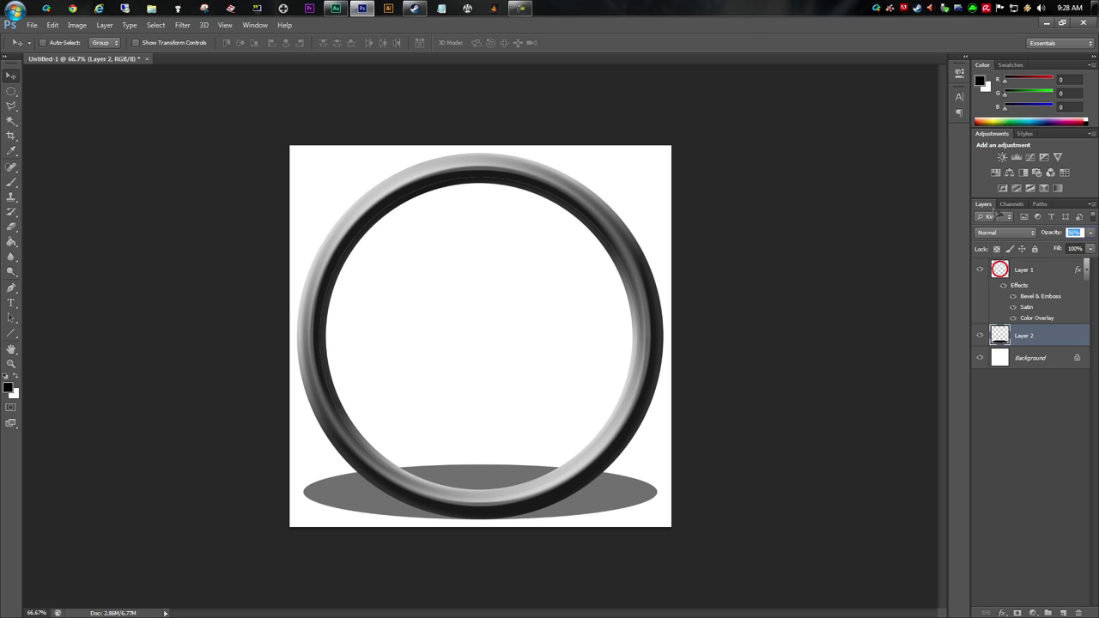
{"action": "left_click", "coordinate": [1091, 233]}
{"action": "left_click_drag", "start_coordinate": [1065, 248], "coordinate": [1054, 251]}
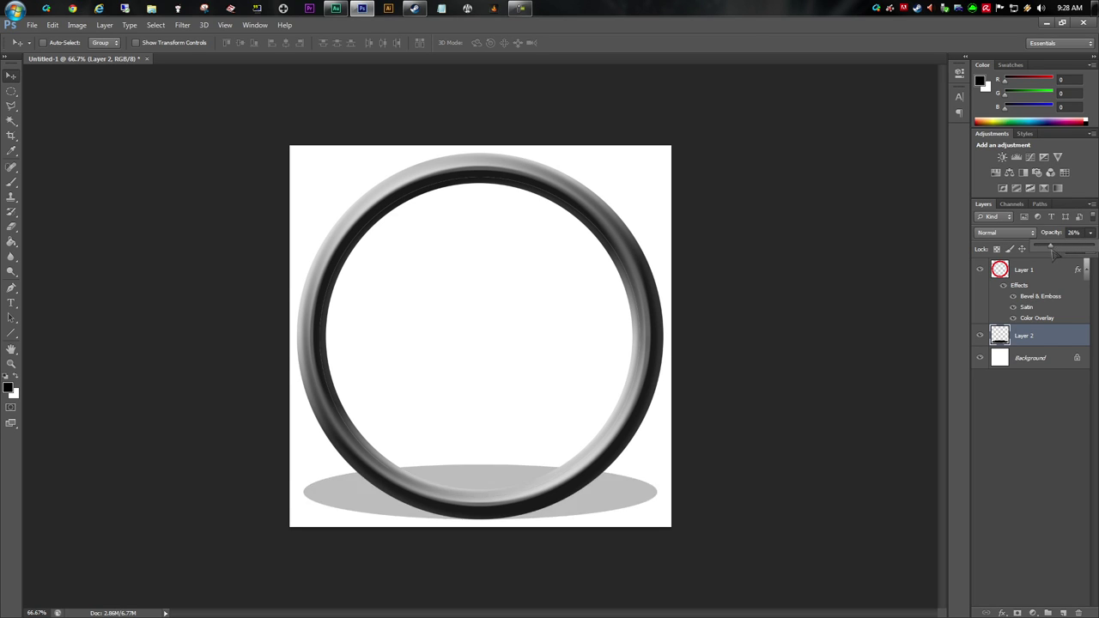
Step: Soften the ellipse into a shadow with a light Gaussian Blur
{"action": "left_click", "coordinate": [183, 25]}
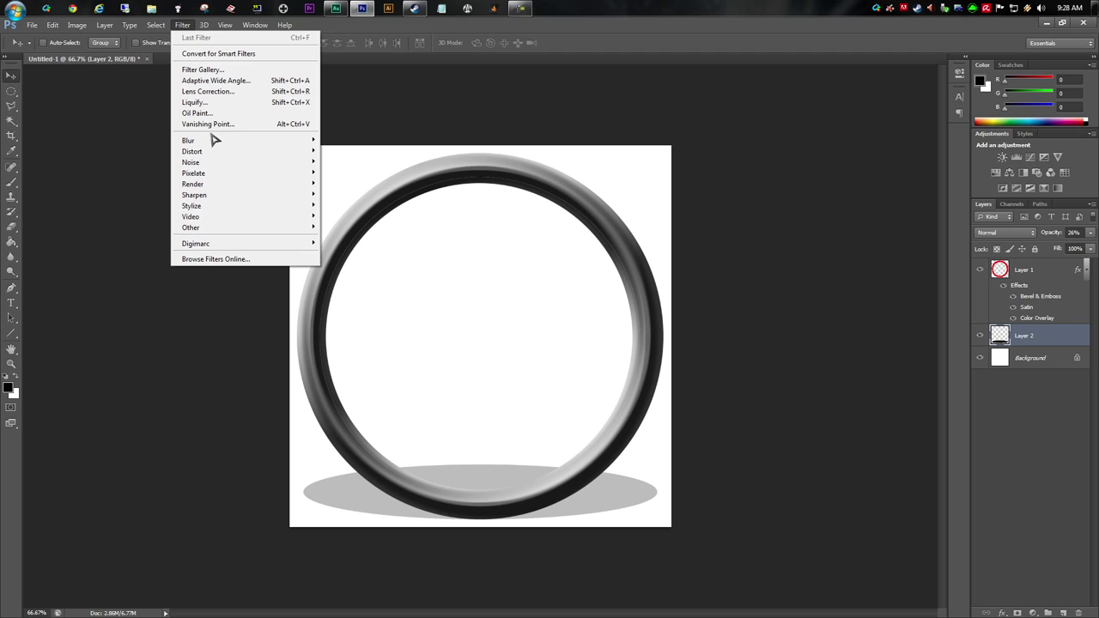
{"action": "mouse_move", "coordinate": [219, 140]}
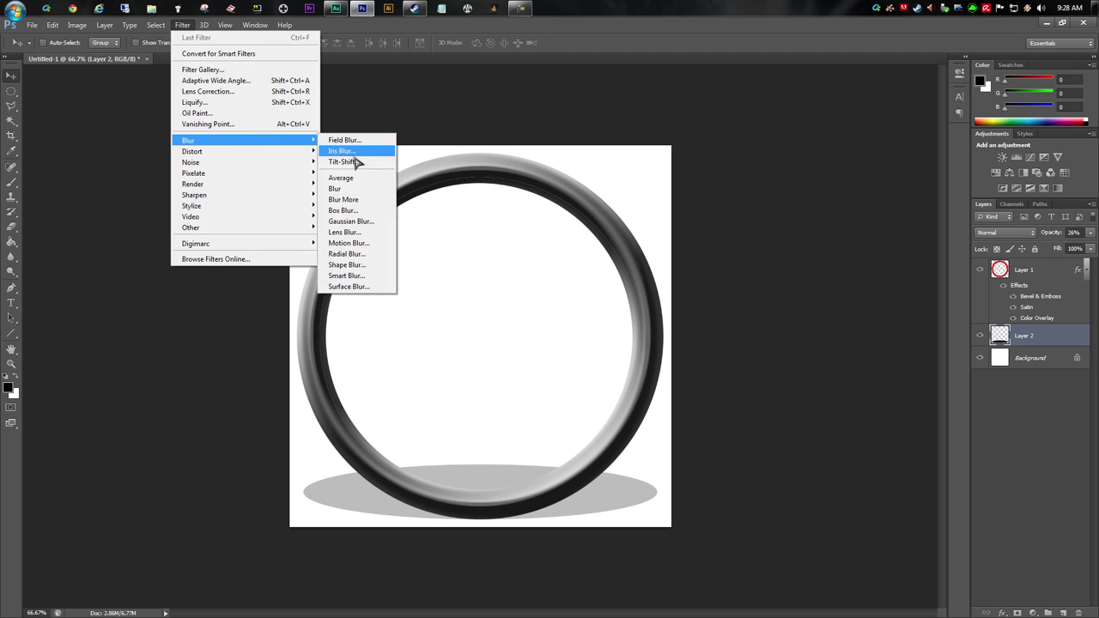
{"action": "left_click", "coordinate": [372, 224]}
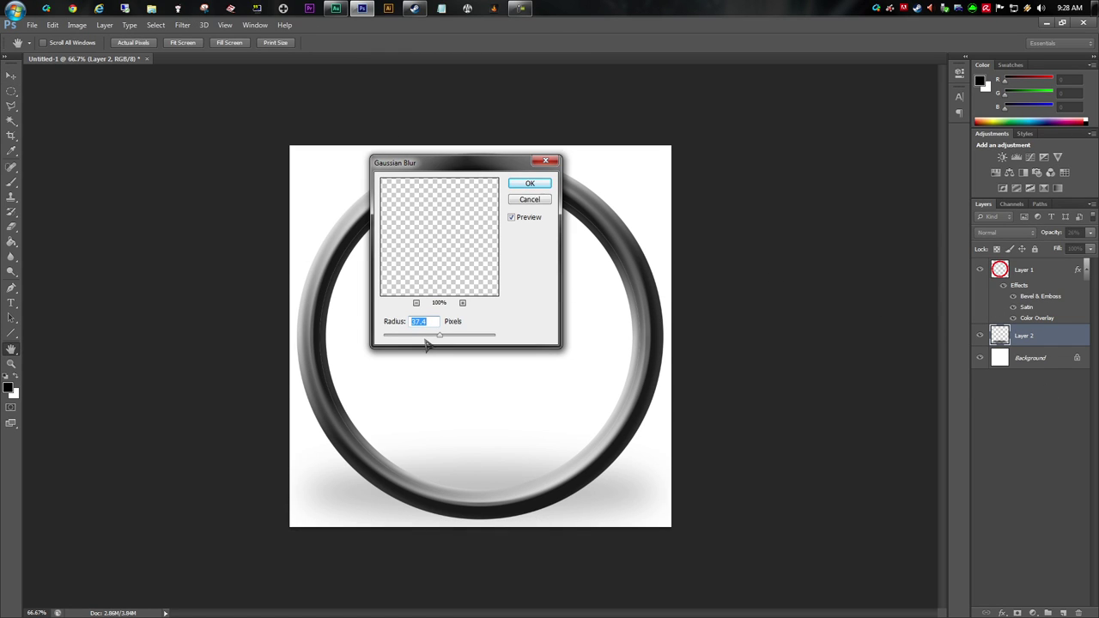
{"action": "mouse_move", "coordinate": [425, 344]}
{"action": "left_mouse_down"}
{"action": "mouse_move", "coordinate": [417, 341]}
{"action": "mouse_move", "coordinate": [425, 342]}
{"action": "left_mouse_up"}
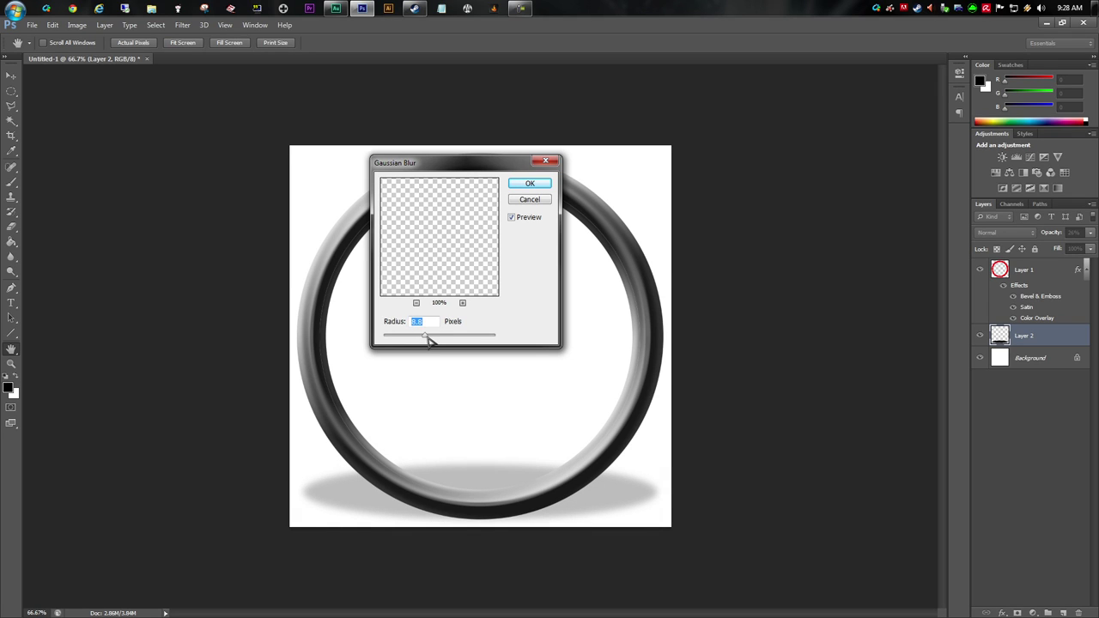
{"action": "left_click_drag", "start_coordinate": [427, 341], "coordinate": [432, 335]}
{"action": "left_click", "coordinate": [526, 183]}
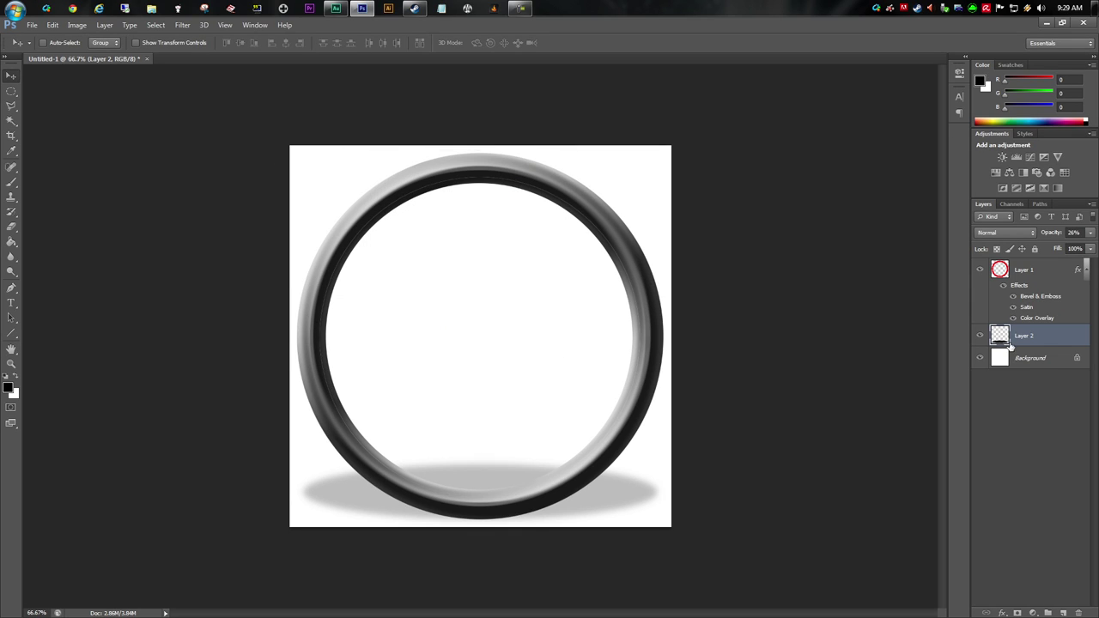
Step: Nudge the blurred shadow slightly sideways and select the ring layer
{"action": "left_click_drag", "start_coordinate": [545, 350], "coordinate": [551, 350]}
{"action": "left_click", "coordinate": [1037, 270]}
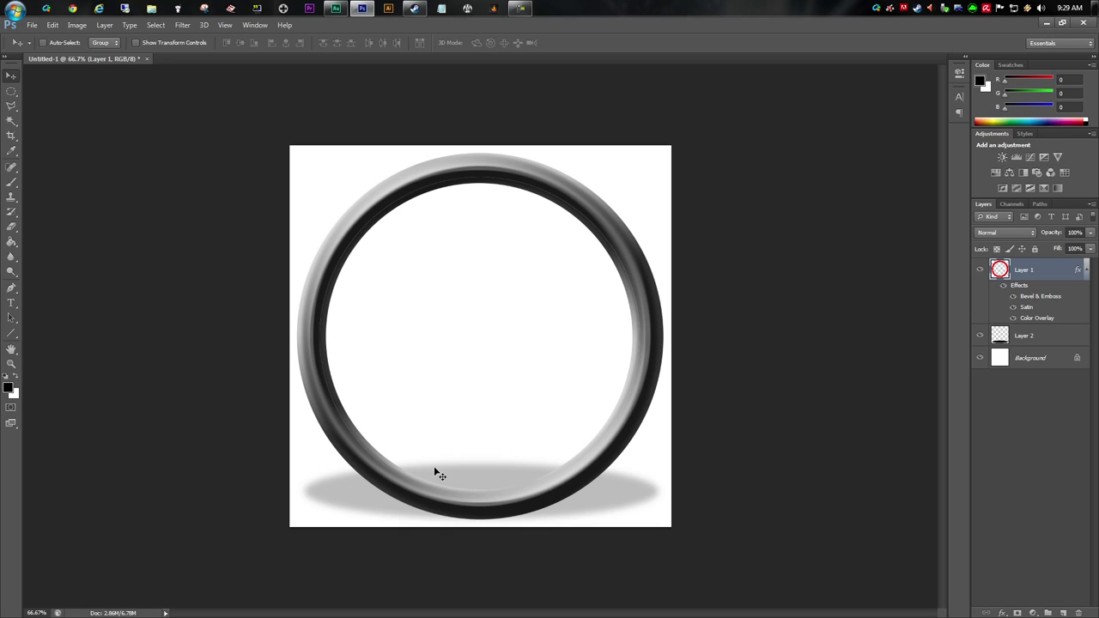
Step: Enlarge the canvas to 1500 by 1500 pixels, keeping the artwork centred
{"action": "left_click", "coordinate": [76, 25]}
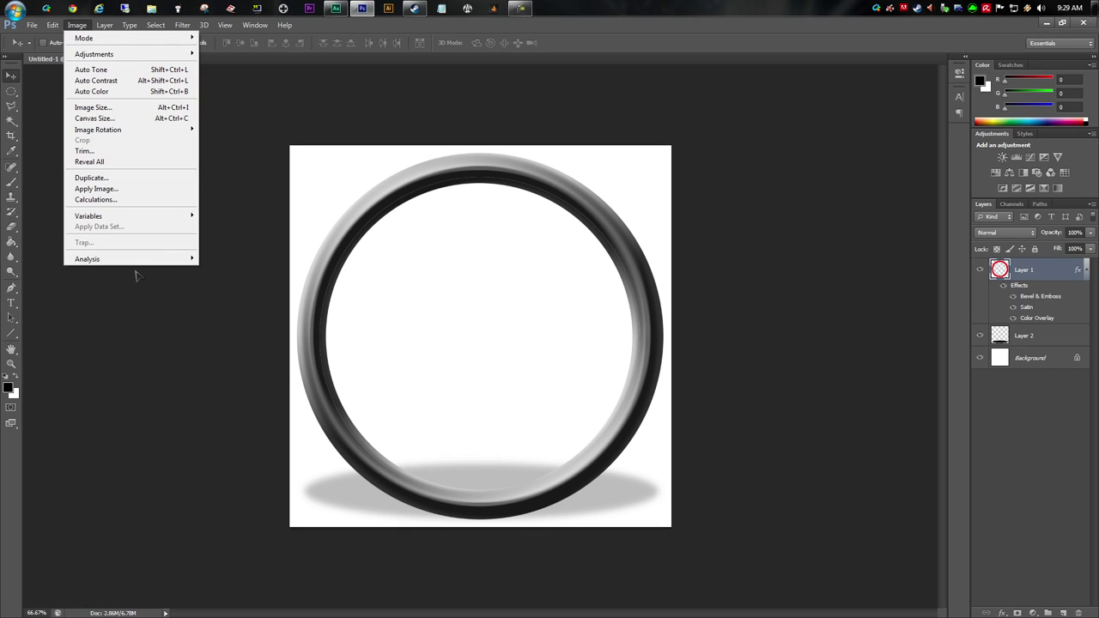
{"action": "left_click", "coordinate": [266, 111]}
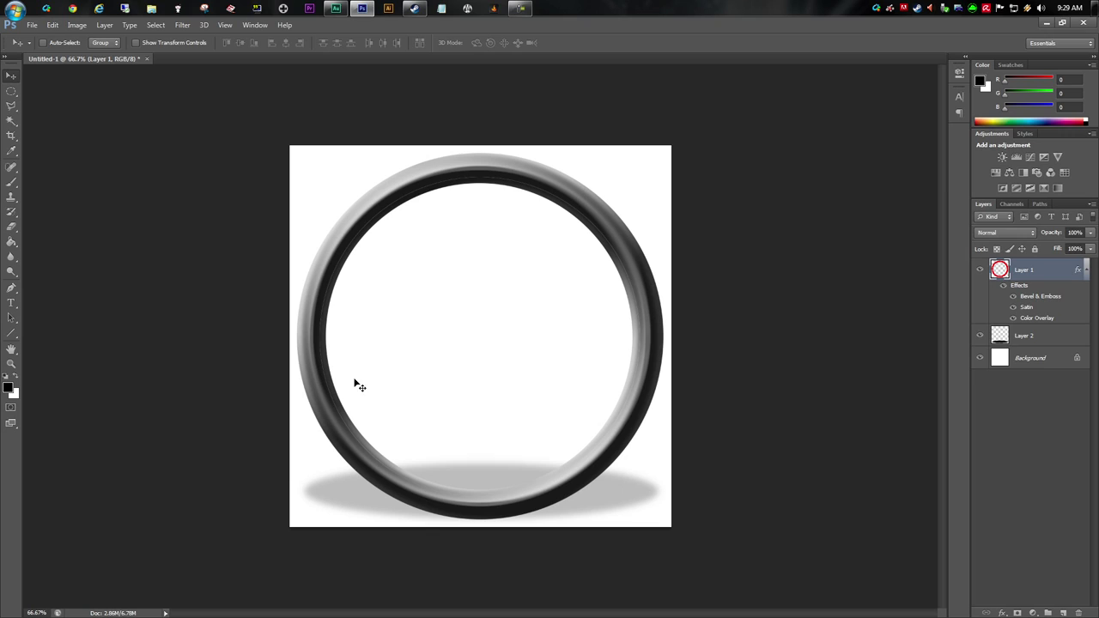
{"action": "left_click", "coordinate": [77, 25]}
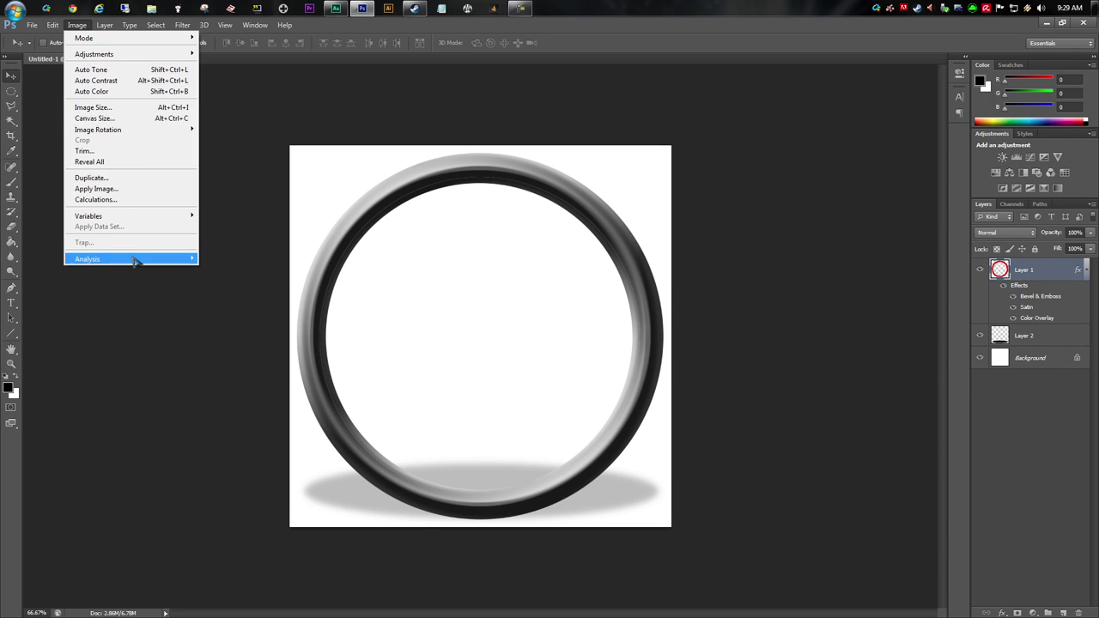
{"action": "left_click", "coordinate": [97, 120]}
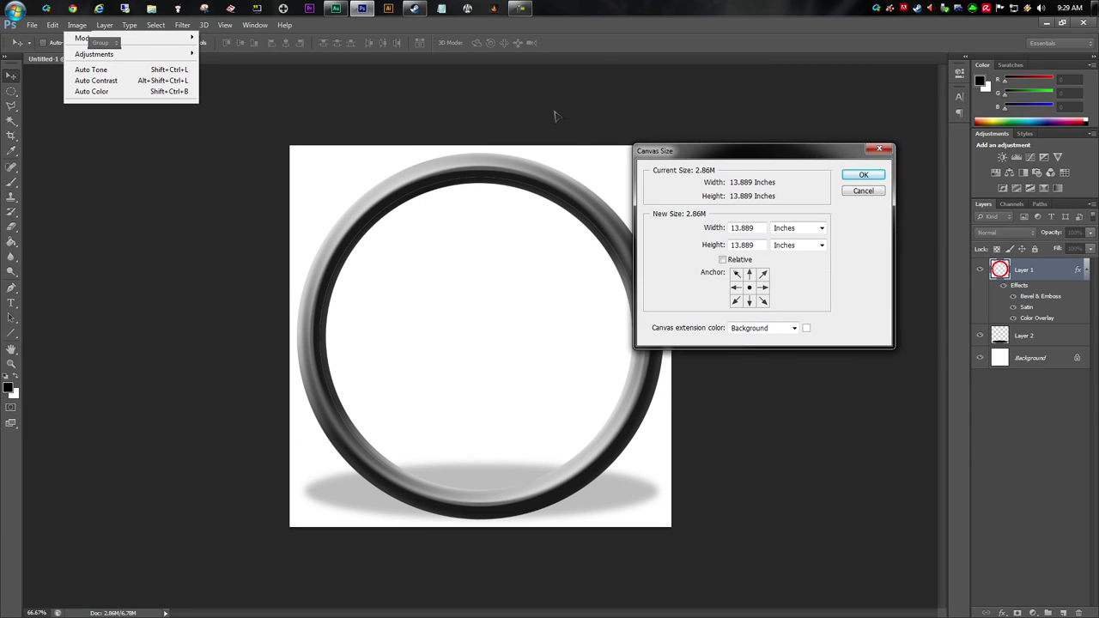
{"action": "left_click", "coordinate": [803, 228]}
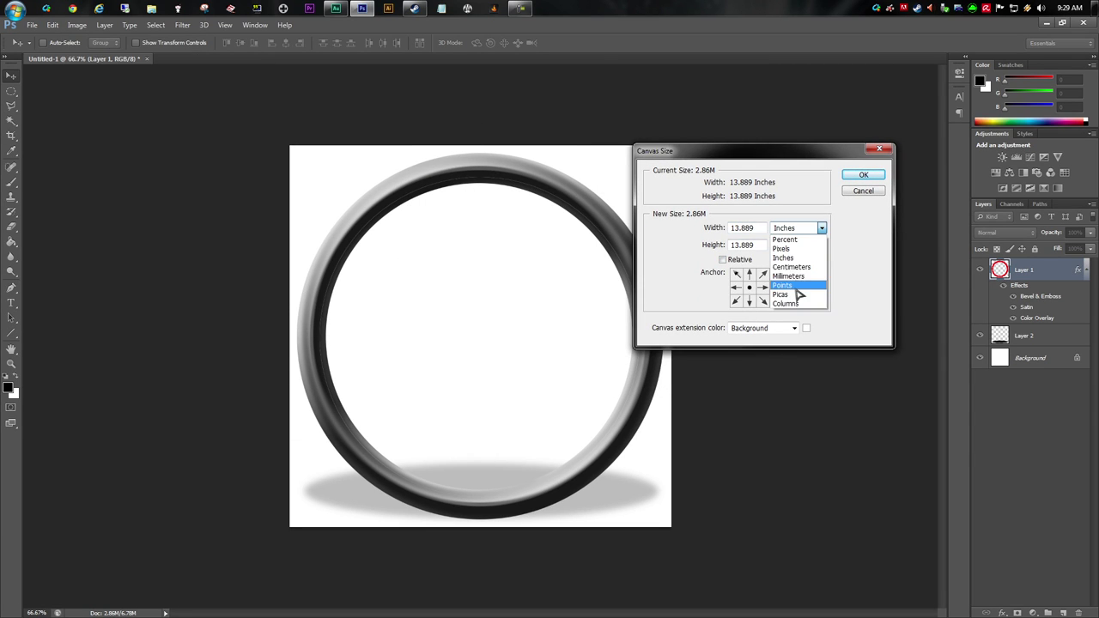
{"action": "left_click", "coordinate": [782, 249]}
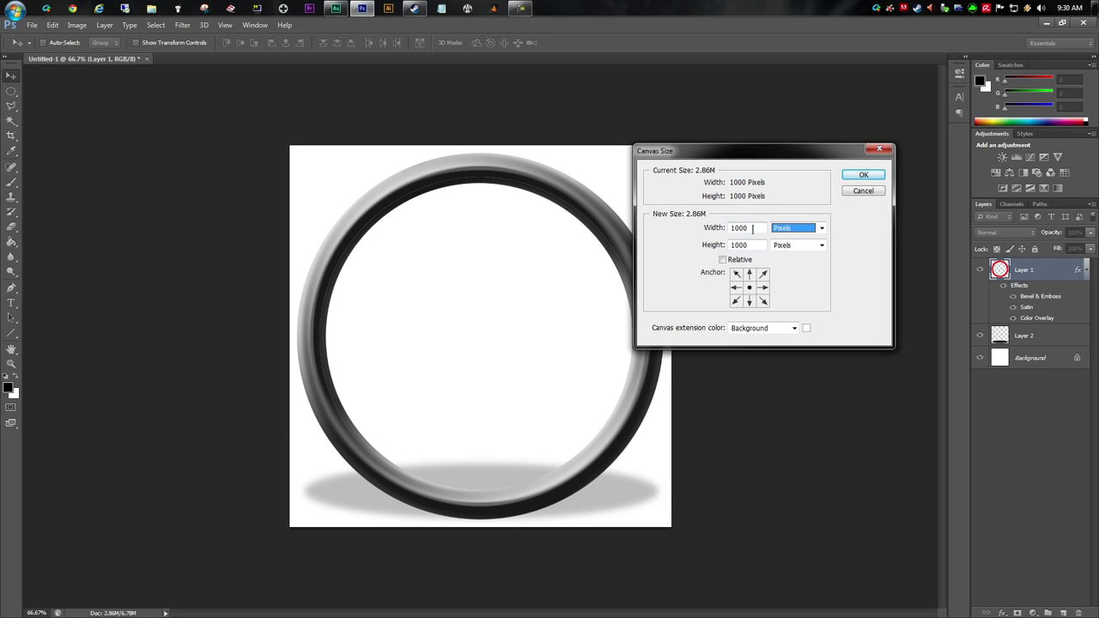
{"action": "double_click", "coordinate": [752, 229]}
{"action": "type", "text": "155"}
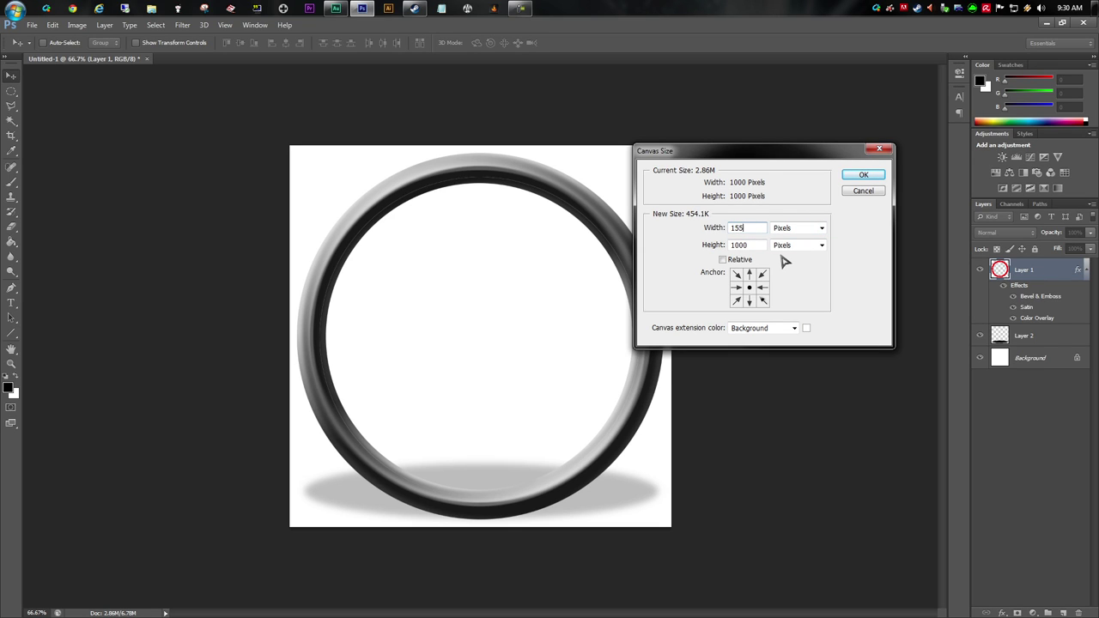
{"action": "type", "text": "5"}
{"action": "key", "text": "Tab"}
{"action": "type", "text": "1500"}
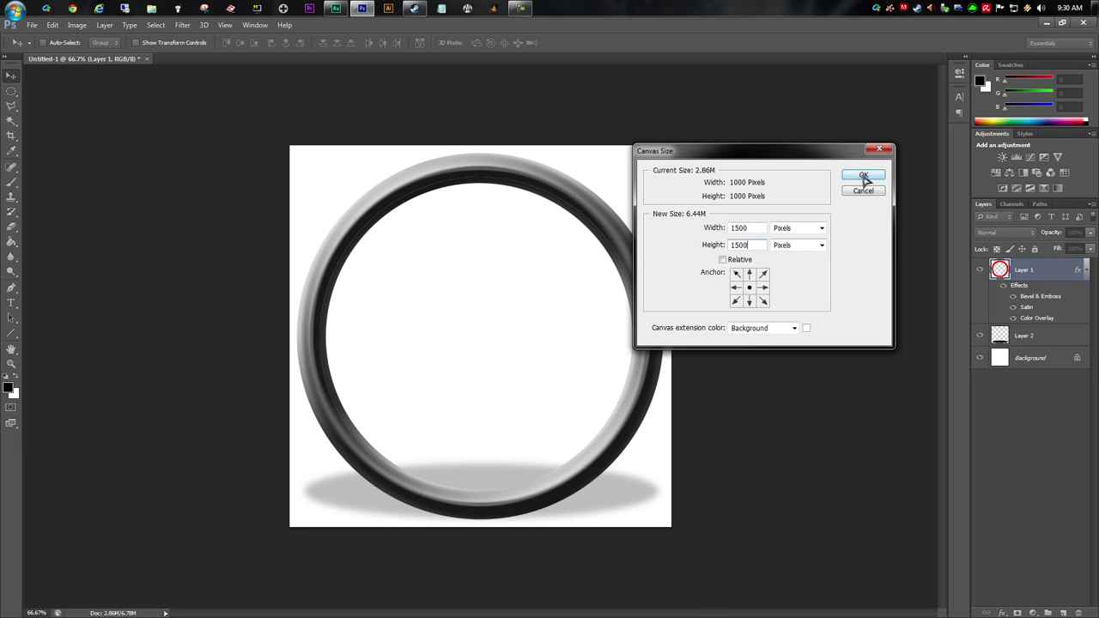
{"action": "left_click", "coordinate": [862, 176]}
Step: Move the shadow on Layer 2 slightly down to adjust its vertical position beneath the ring
{"action": "left_click", "coordinate": [11, 364]}
{"action": "right_click", "coordinate": [500, 284]}
{"action": "left_click", "coordinate": [524, 345]}
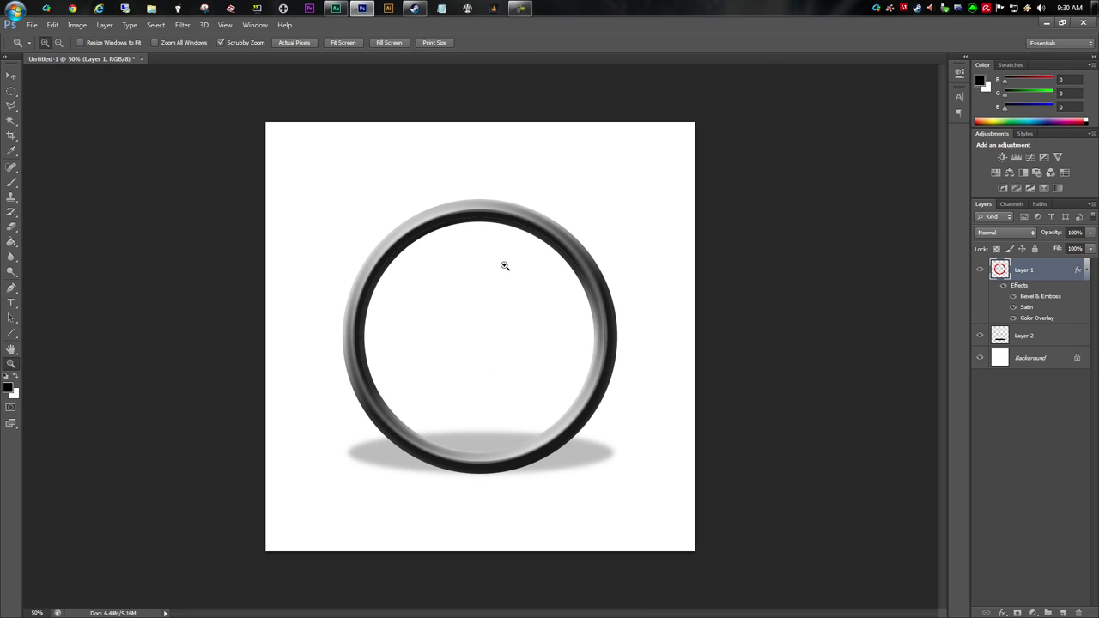
{"action": "left_click", "coordinate": [11, 76]}
{"action": "left_click", "coordinate": [1024, 335]}
{"action": "left_click_drag", "start_coordinate": [449, 300], "coordinate": [448, 306]}
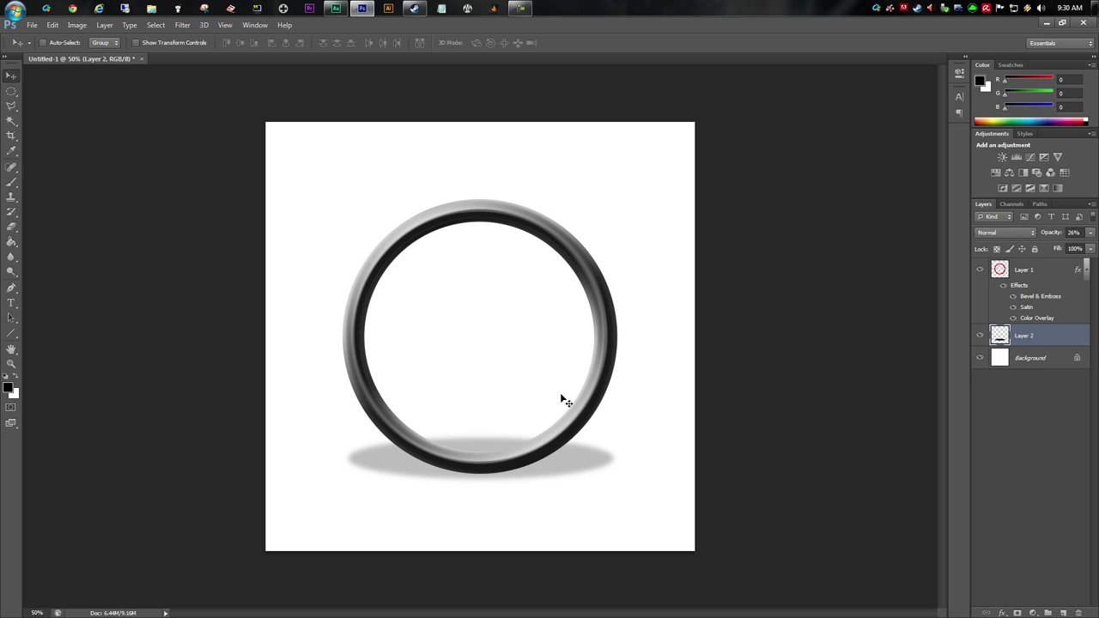
{"action": "left_click_drag", "start_coordinate": [478, 380], "coordinate": [613, 375]}
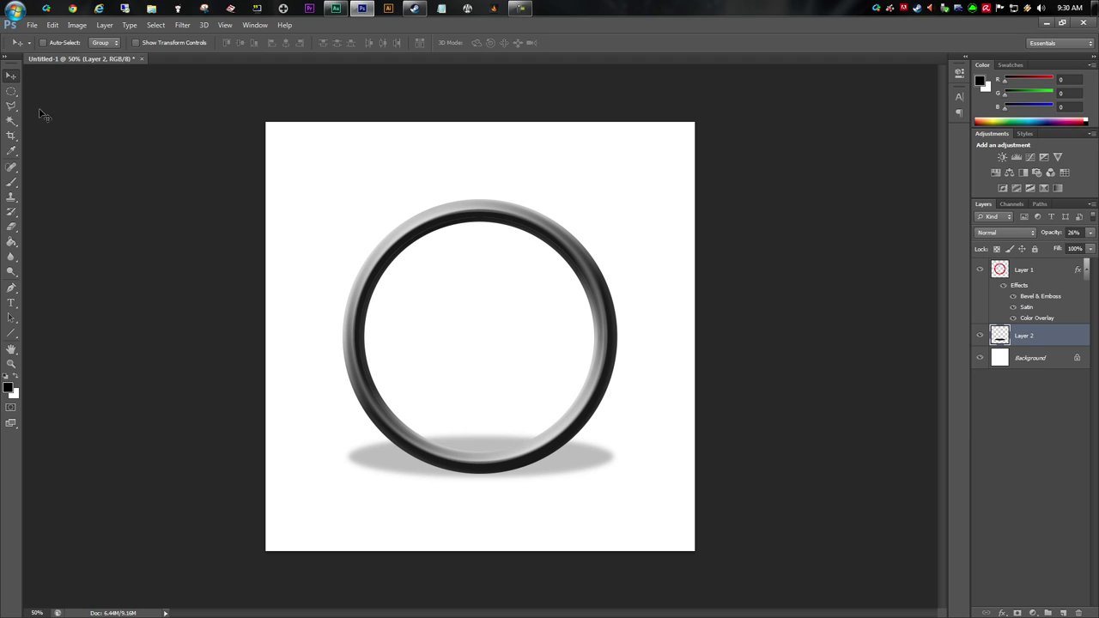
{"action": "left_click_drag", "start_coordinate": [615, 376], "coordinate": [614, 375]}
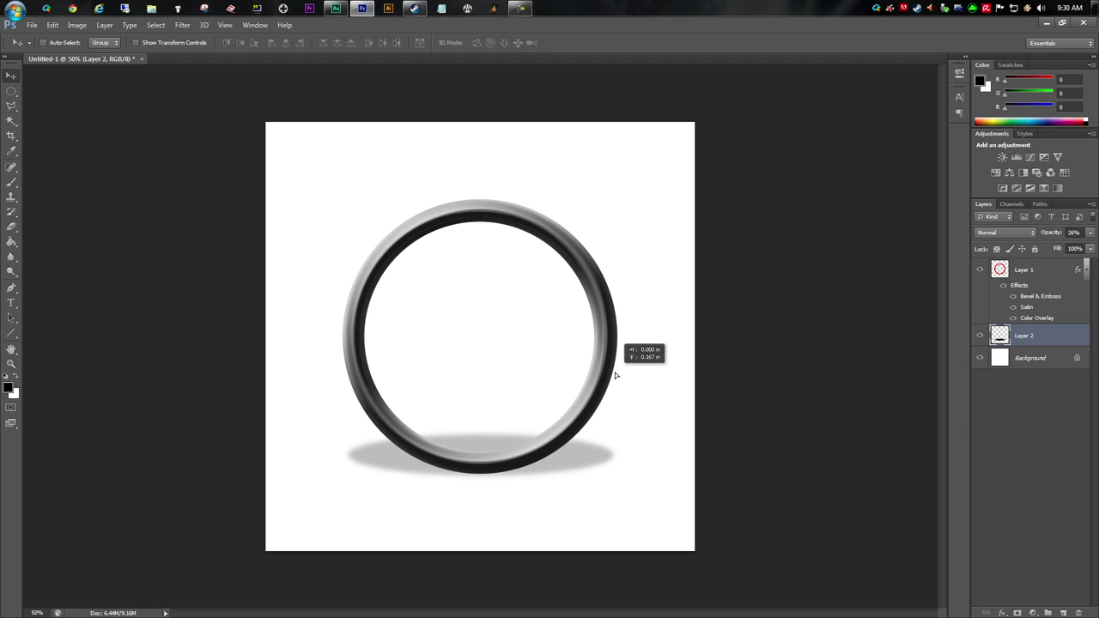
{"action": "left_click_drag", "start_coordinate": [615, 375], "coordinate": [615, 375]}
Step: Raise the shadow layer's opacity to 30% and apply a Gaussian Blur with a radius of 20.9 pixels
{"action": "left_click", "coordinate": [1090, 236]}
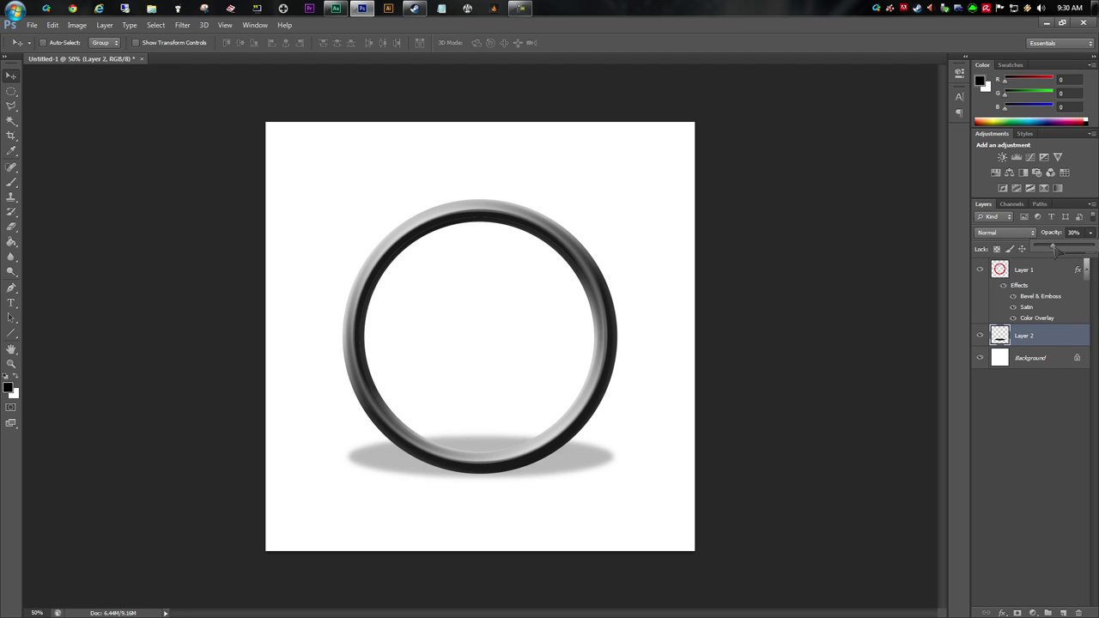
{"action": "left_click", "coordinate": [182, 25]}
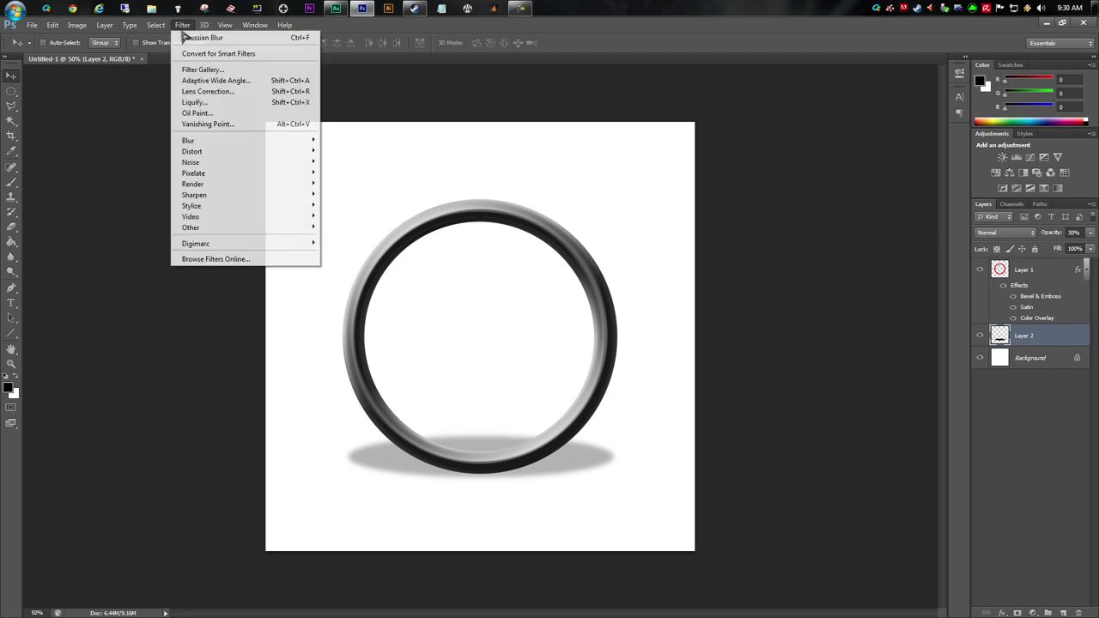
{"action": "mouse_move", "coordinate": [233, 144]}
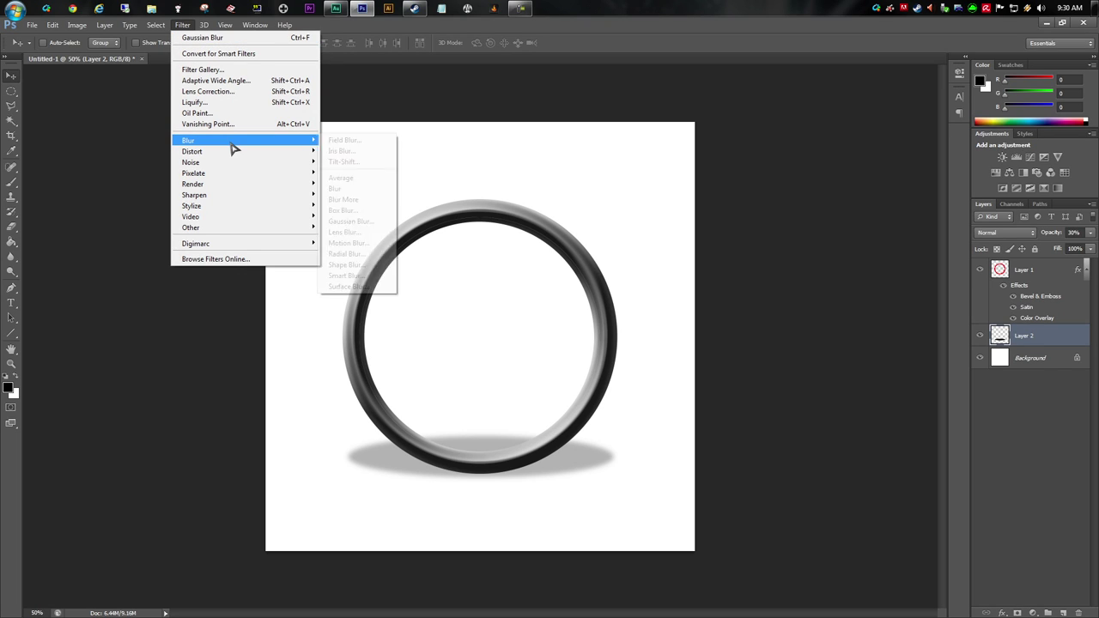
{"action": "left_click", "coordinate": [351, 222]}
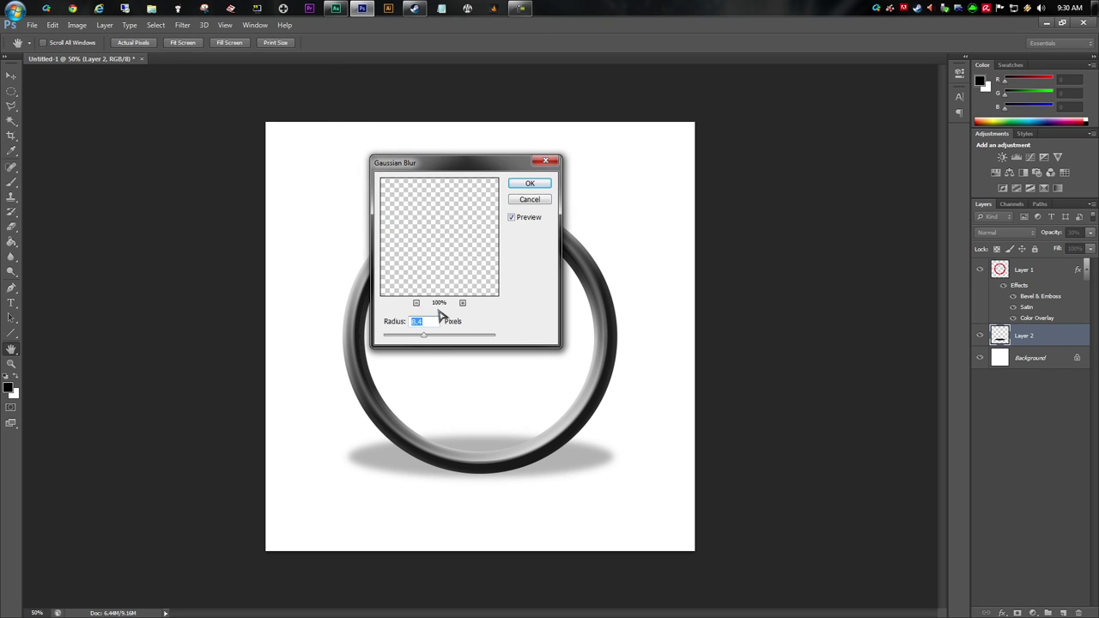
{"action": "left_click_drag", "start_coordinate": [424, 338], "coordinate": [434, 344]}
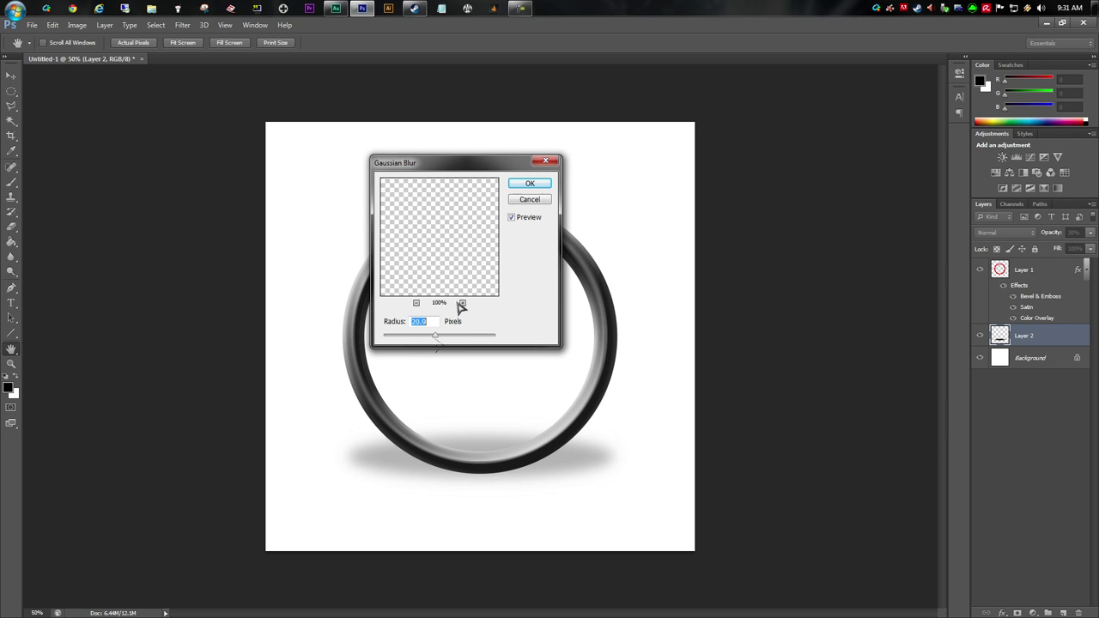
{"action": "left_click", "coordinate": [530, 184]}
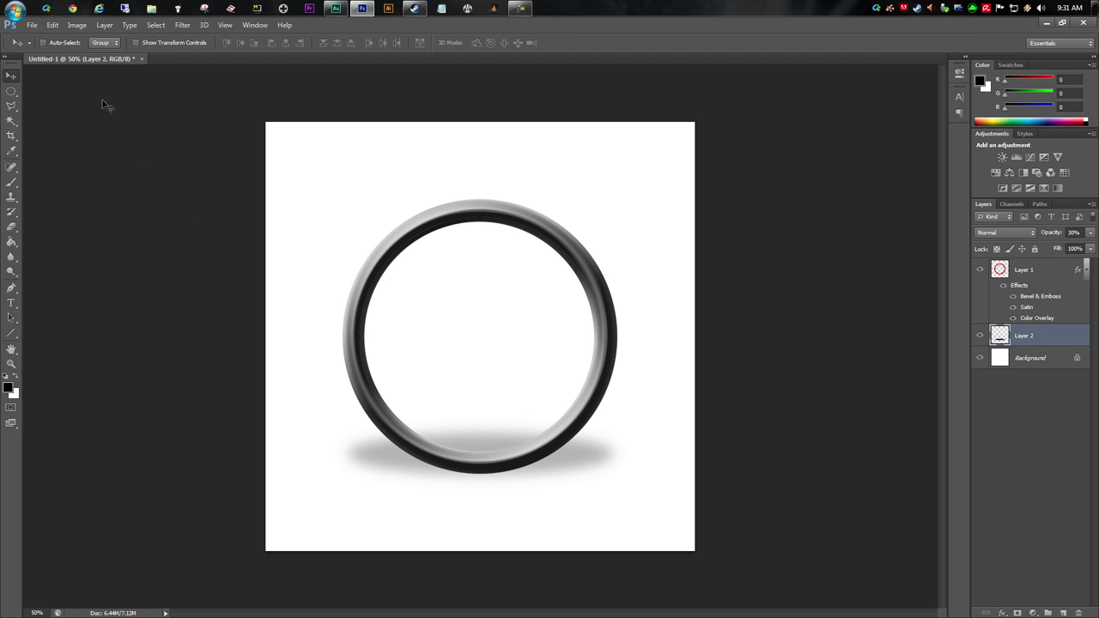
Step: Switch to a maximized Chrome window and search Google Images for "street fighter iv"
{"action": "left_click", "coordinate": [77, 7]}
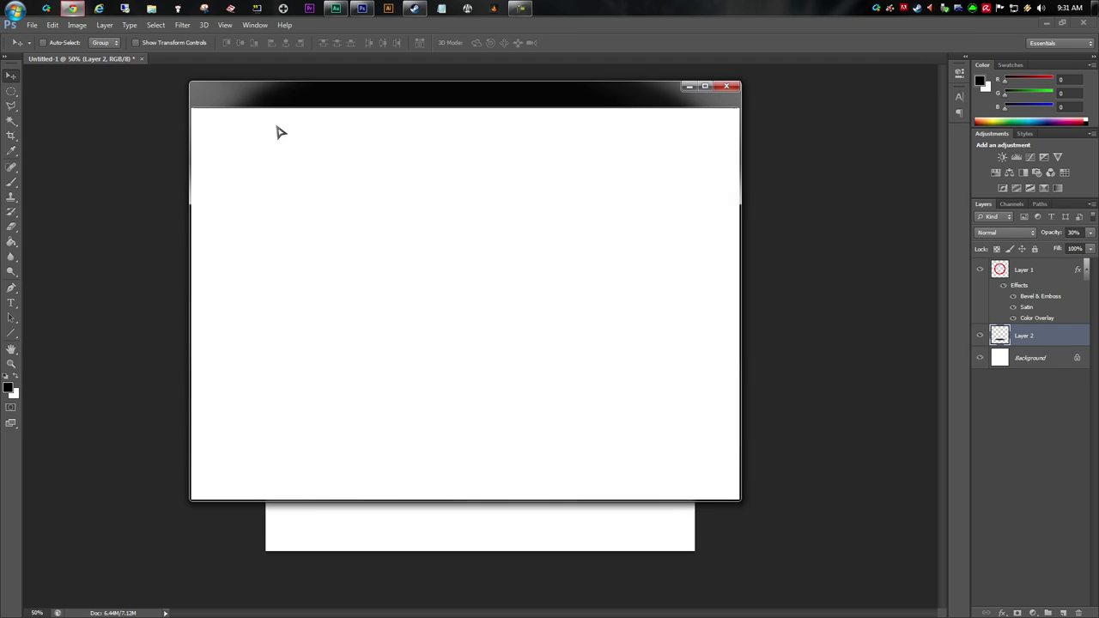
{"action": "double_click", "coordinate": [441, 92]}
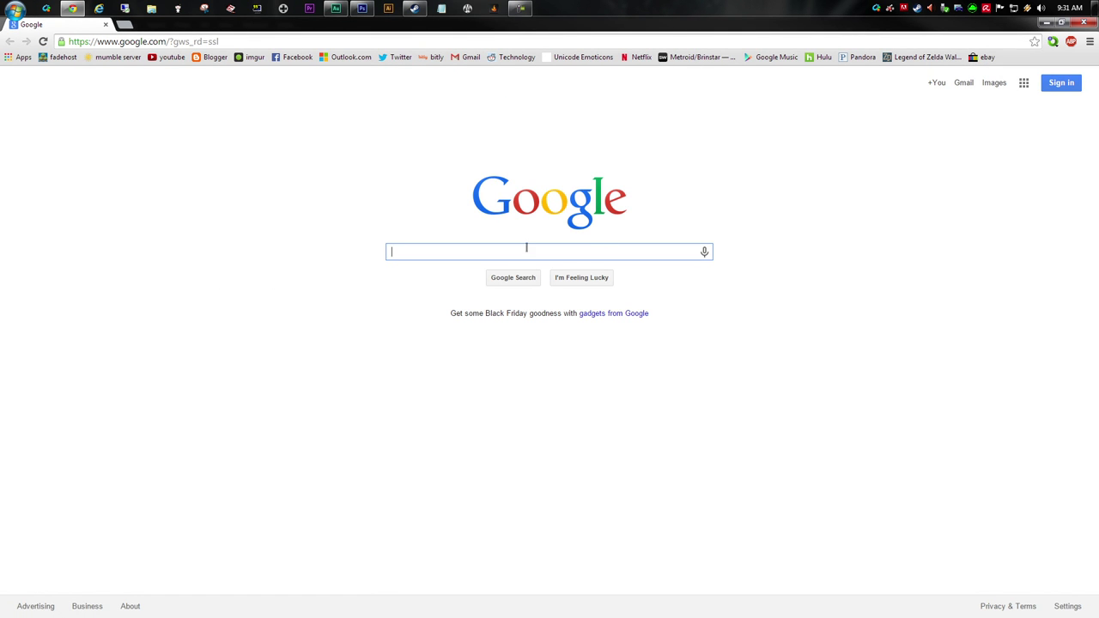
{"action": "type", "text": "stree"}
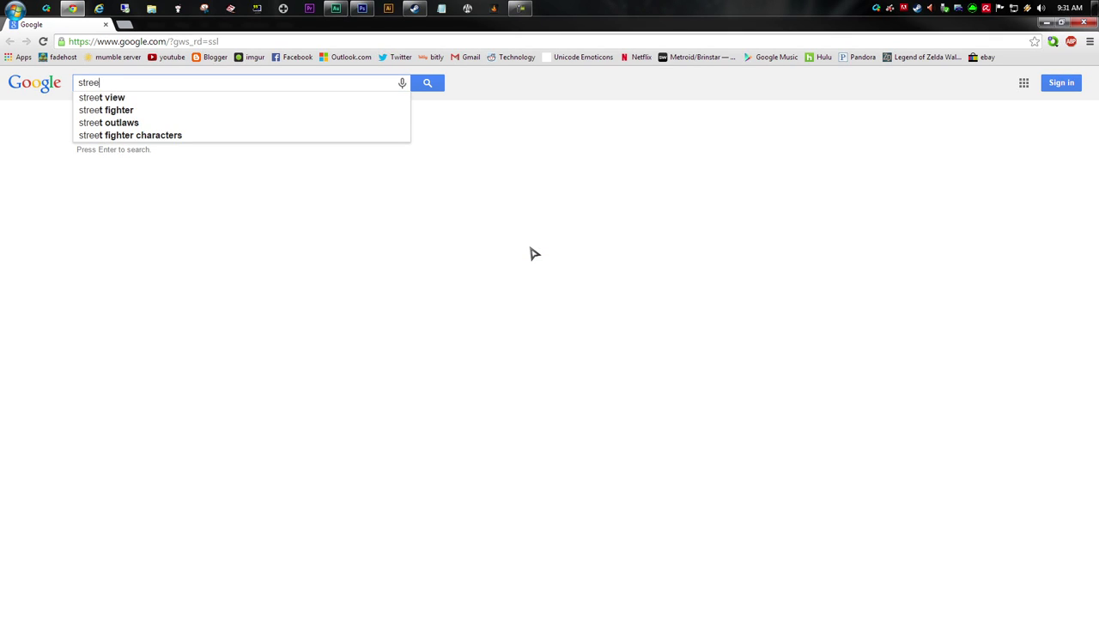
{"action": "type", "text": "t fight"}
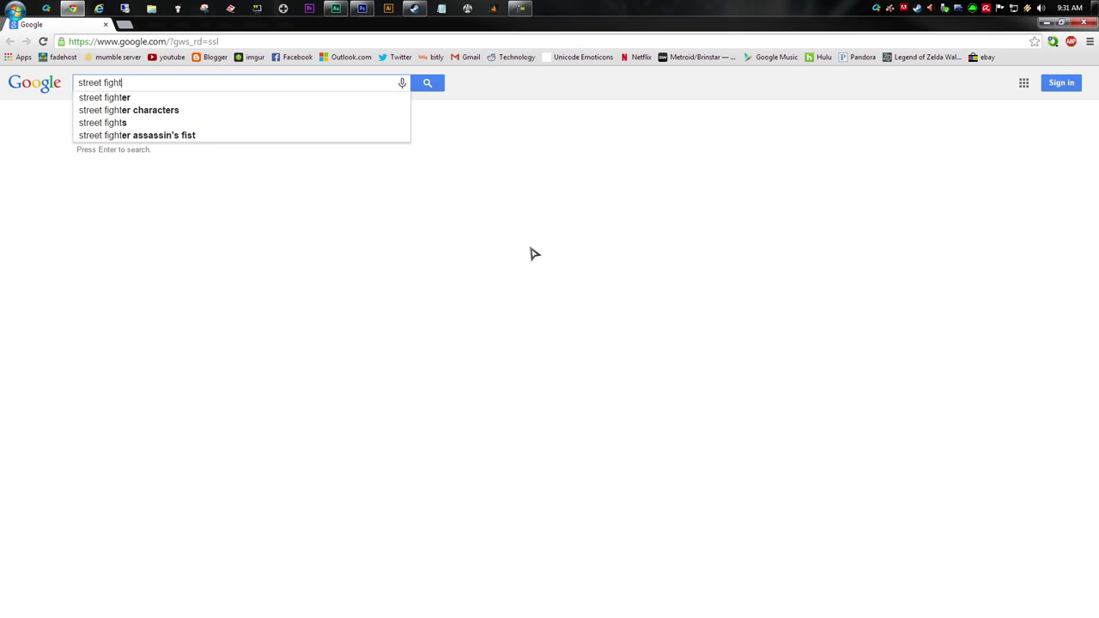
{"action": "type", "text": "er iv"}
{"action": "key", "text": "Return"}
{"action": "key", "text": "BackSpace"}
{"action": "key", "text": "BackSpace"}
{"action": "key", "text": "BackSpace"}
{"action": "key", "text": "BackSpace"}
{"action": "key", "text": "BackSpace"}
{"action": "key", "text": "BackSpace"}
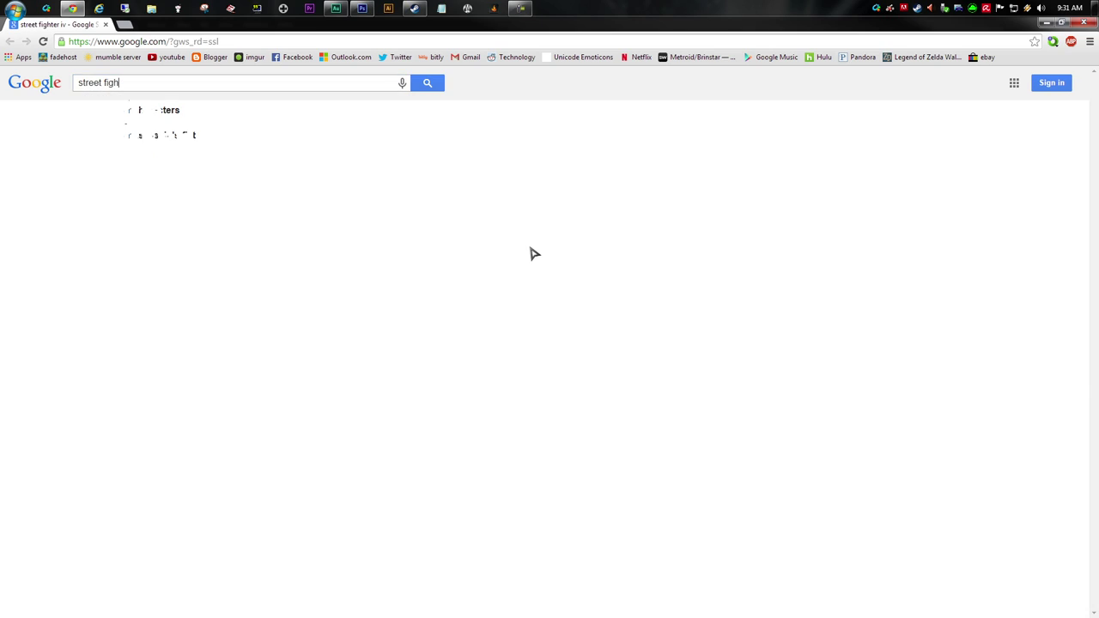
{"action": "type", "text": "ter iv"}
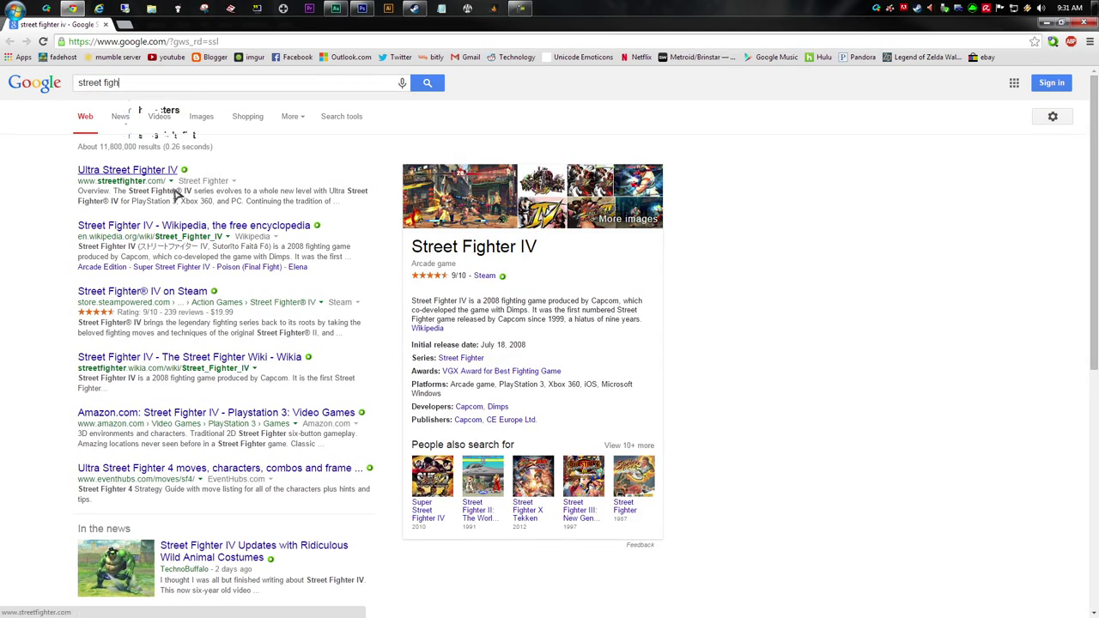
{"action": "left_click", "coordinate": [197, 120]}
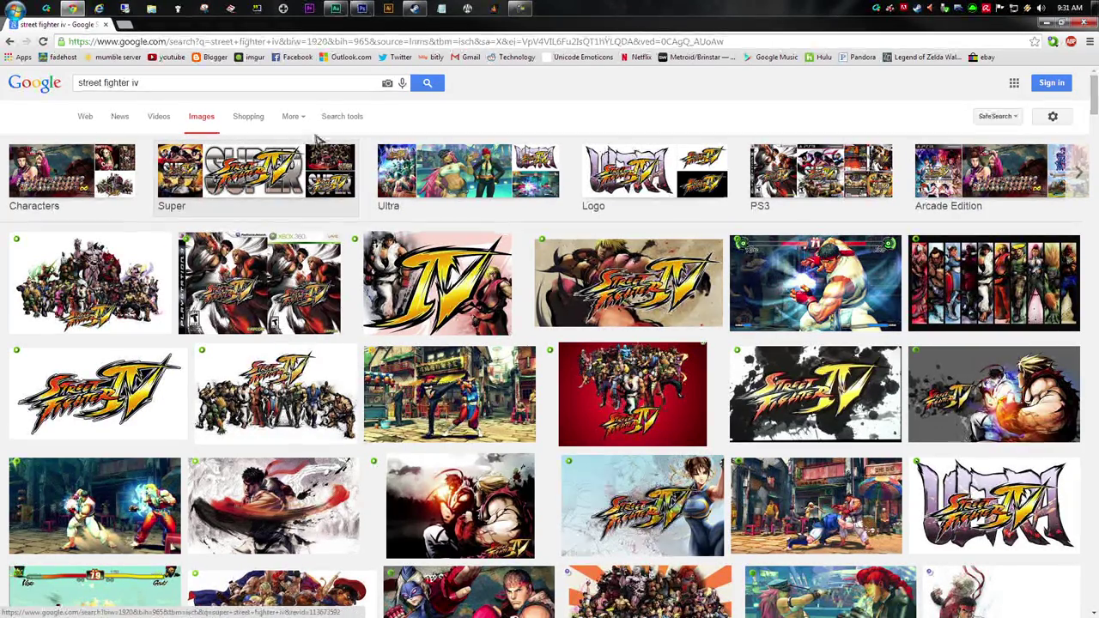
Step: Restrict the image results to PNG files through the advanced image search
{"action": "left_click", "coordinate": [1053, 116]}
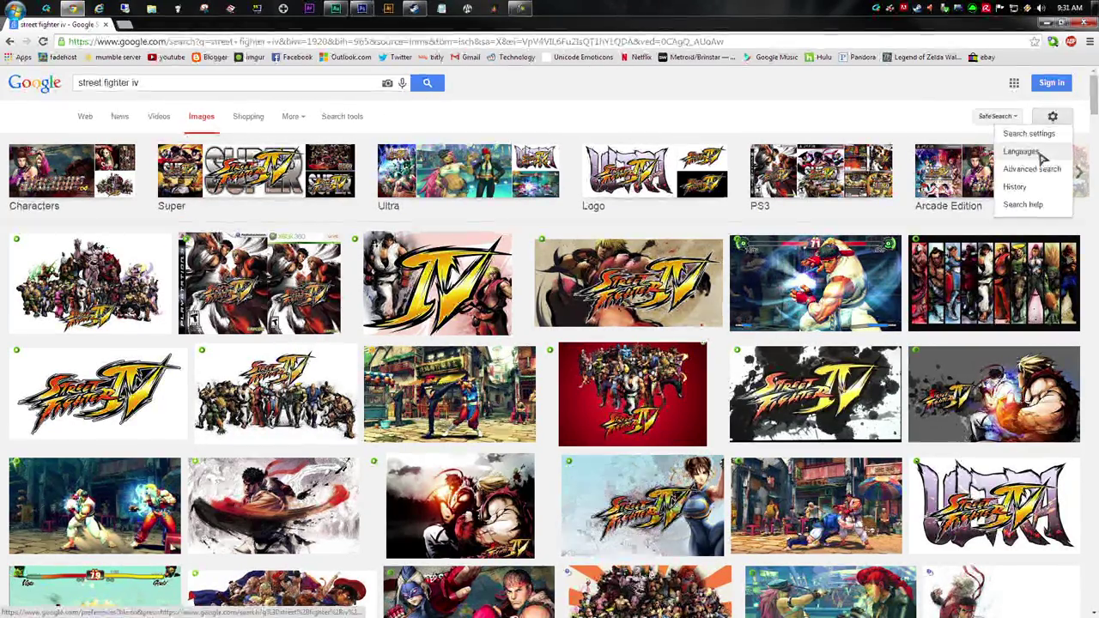
{"action": "left_click", "coordinate": [1034, 164]}
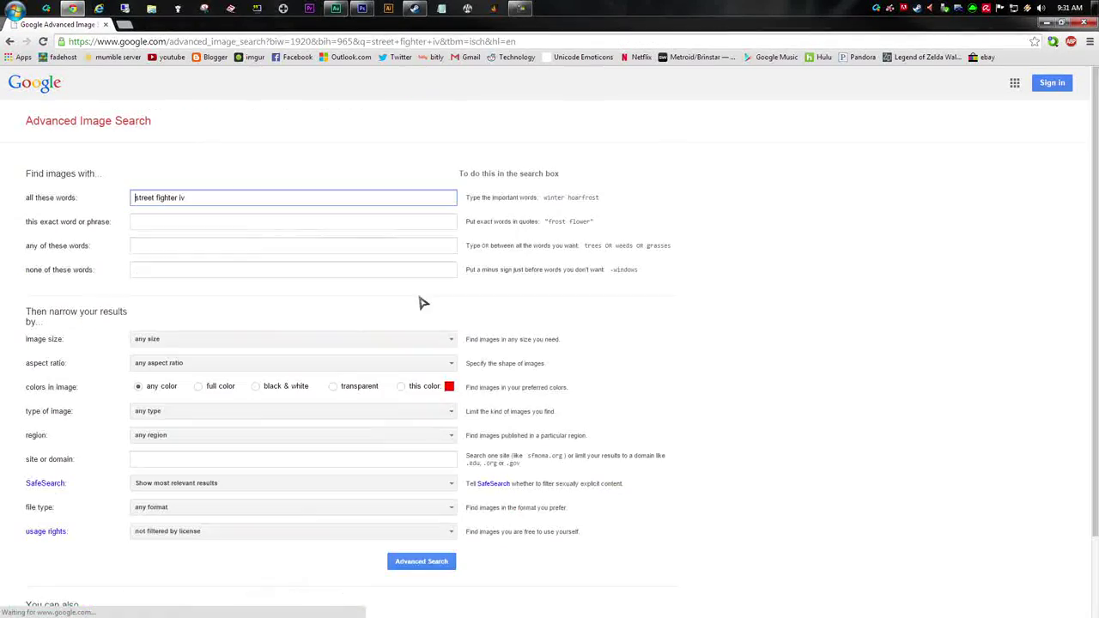
{"action": "left_click", "coordinate": [183, 514]}
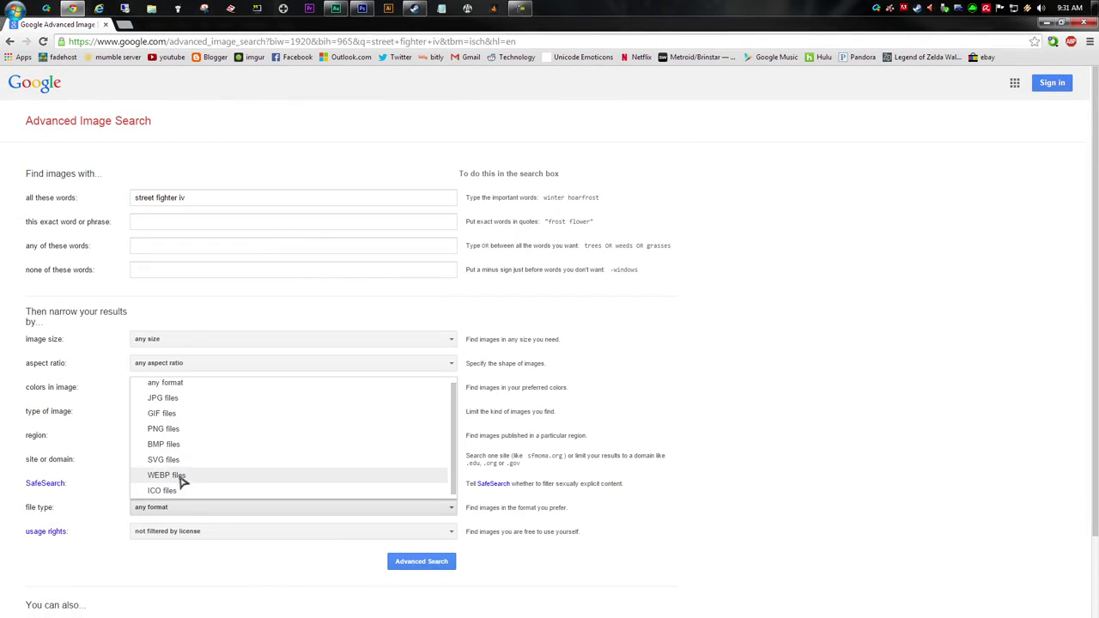
{"action": "left_click", "coordinate": [185, 435]}
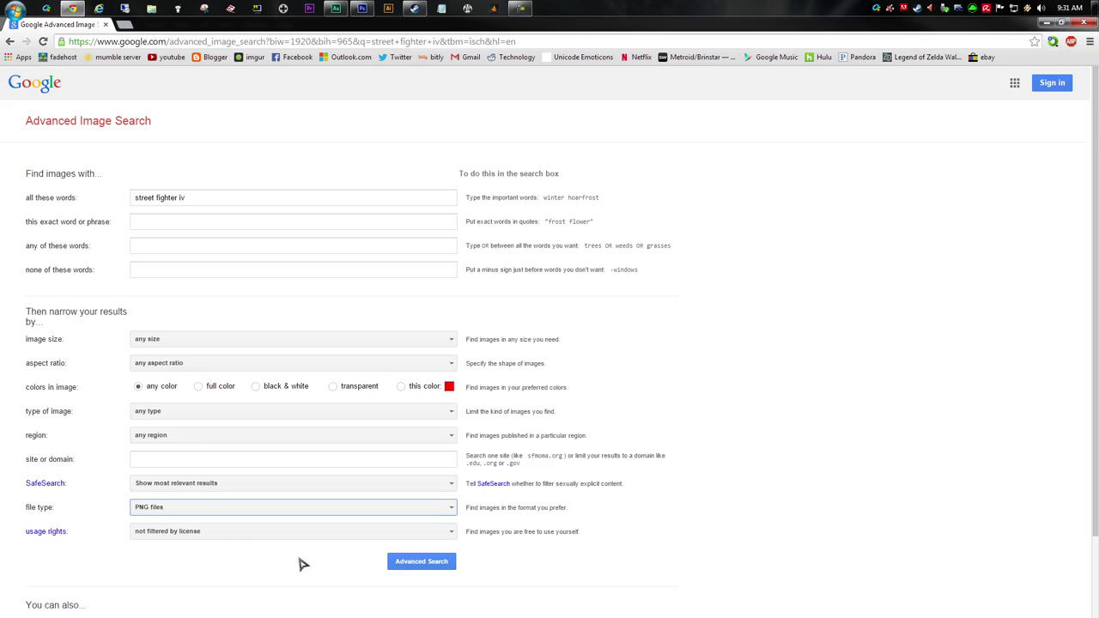
{"action": "left_click", "coordinate": [412, 561]}
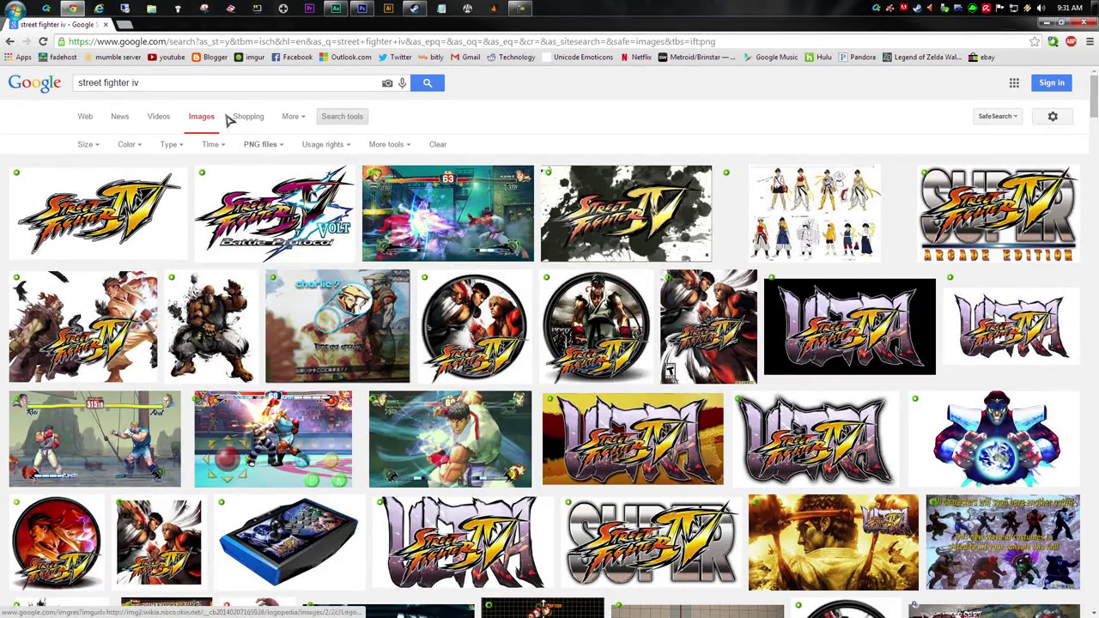
Step: Refine the image search to "street fighter iv logo"
{"action": "left_click", "coordinate": [225, 82]}
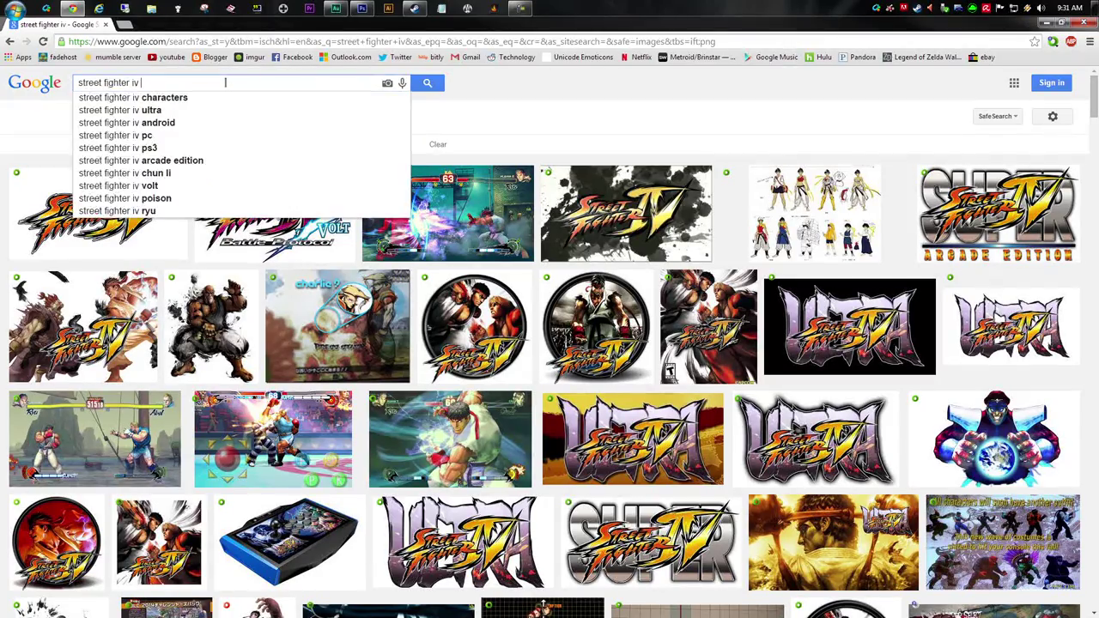
{"action": "type", "text": "logo"}
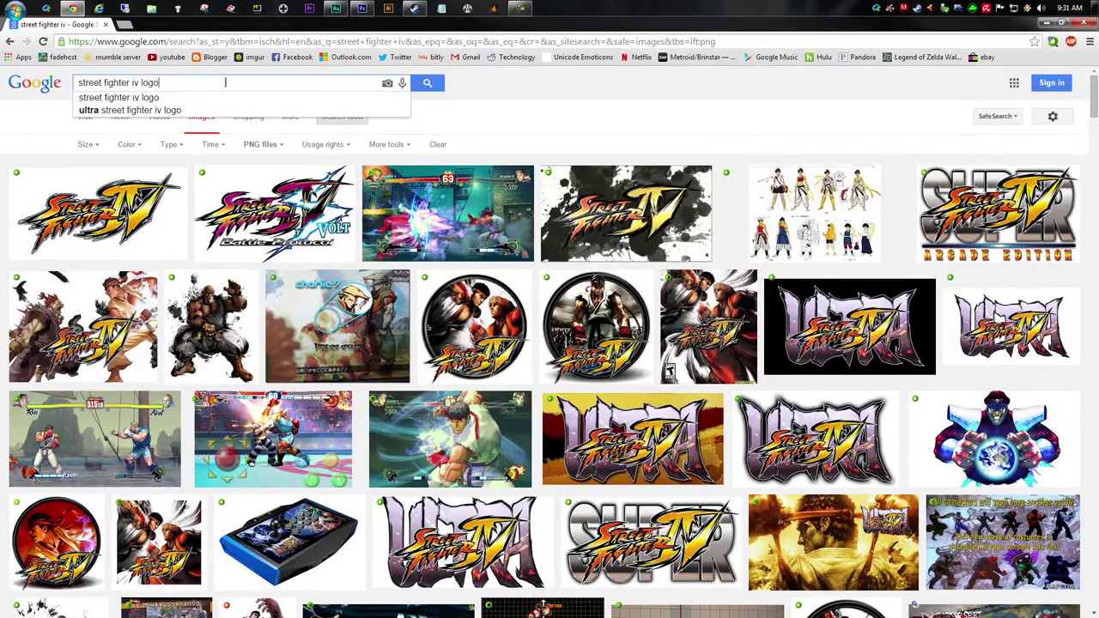
{"action": "key", "text": "Return"}
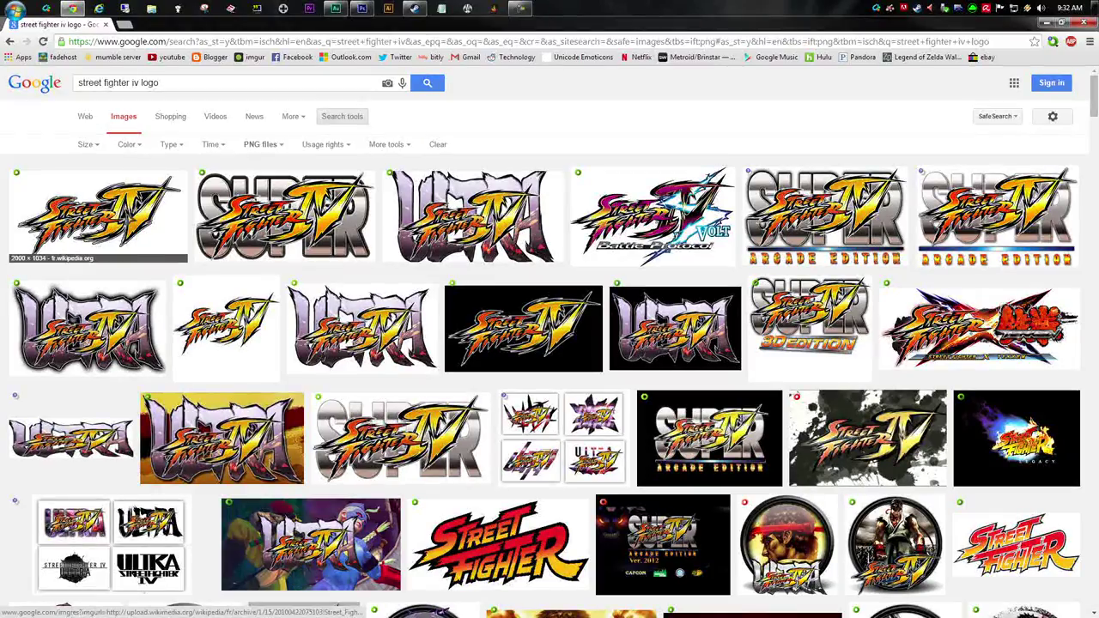
Step: Open the square white-background Street Fighter IV logo from the second row of results in a new tab
{"action": "right_click", "coordinate": [115, 206]}
{"action": "key", "text": "Escape"}
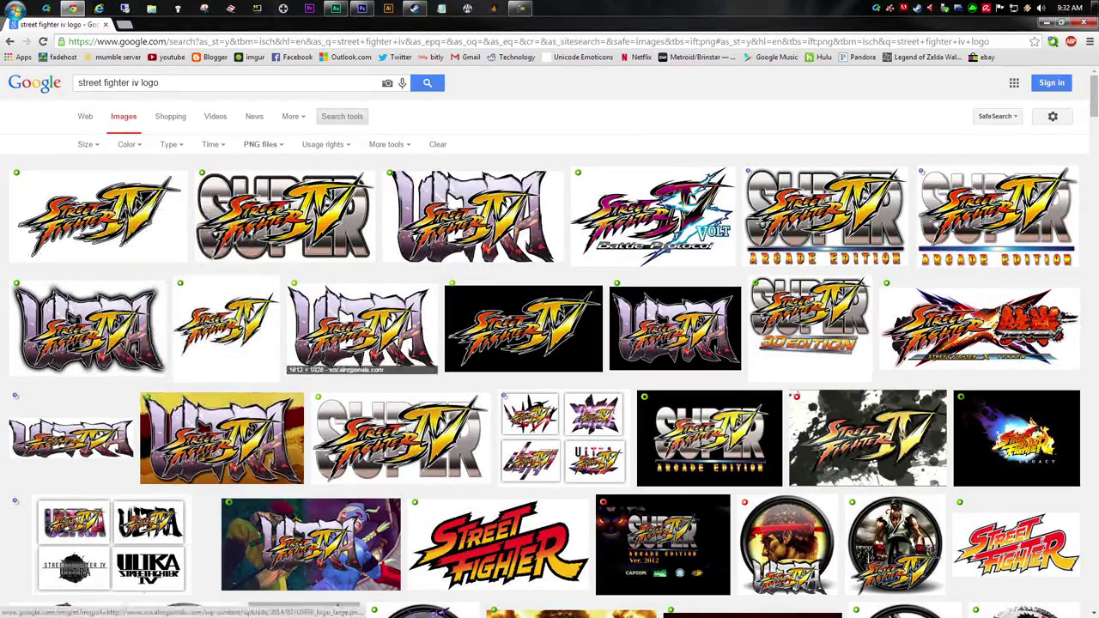
{"action": "middle_click", "coordinate": [225, 326]}
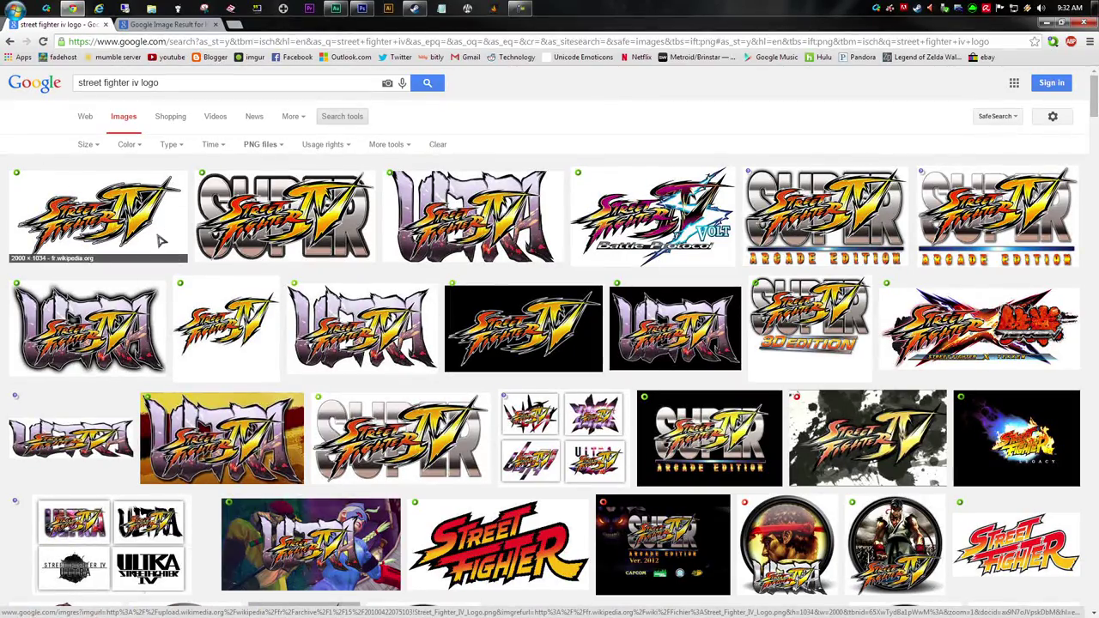
{"action": "left_click", "coordinate": [189, 25]}
{"action": "left_click", "coordinate": [809, 353]}
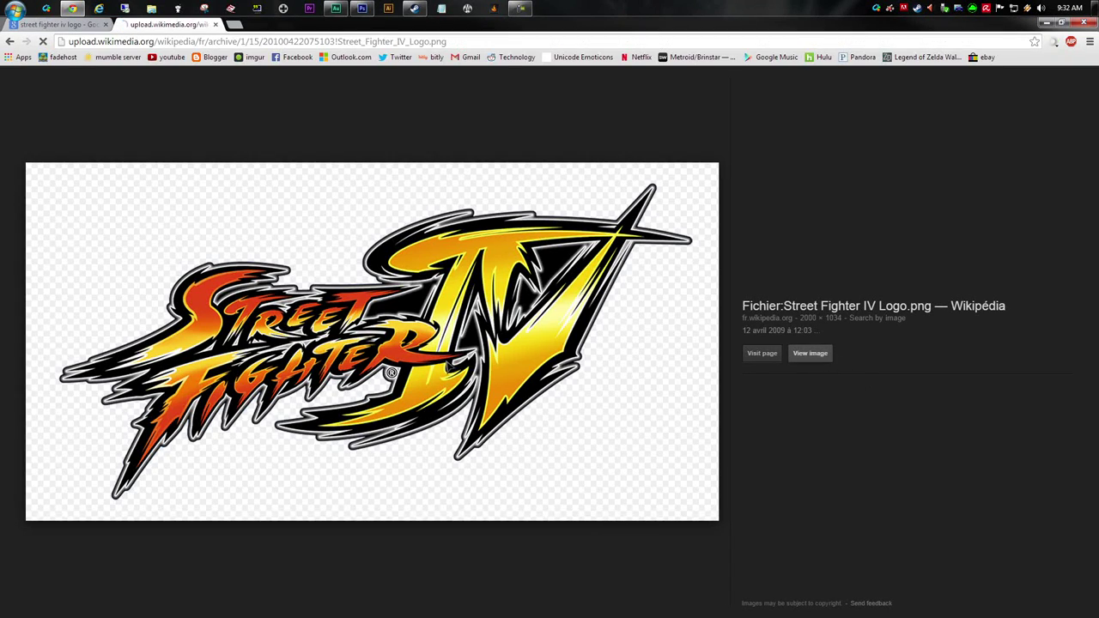
{"action": "right_click", "coordinate": [401, 307]}
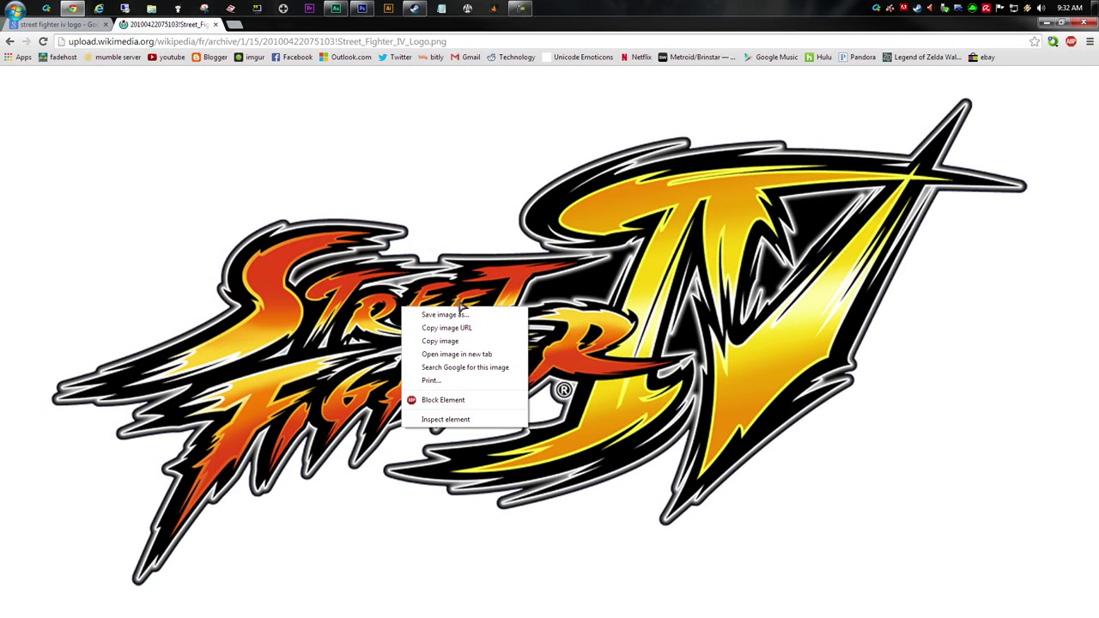
{"action": "left_click", "coordinate": [490, 315]}
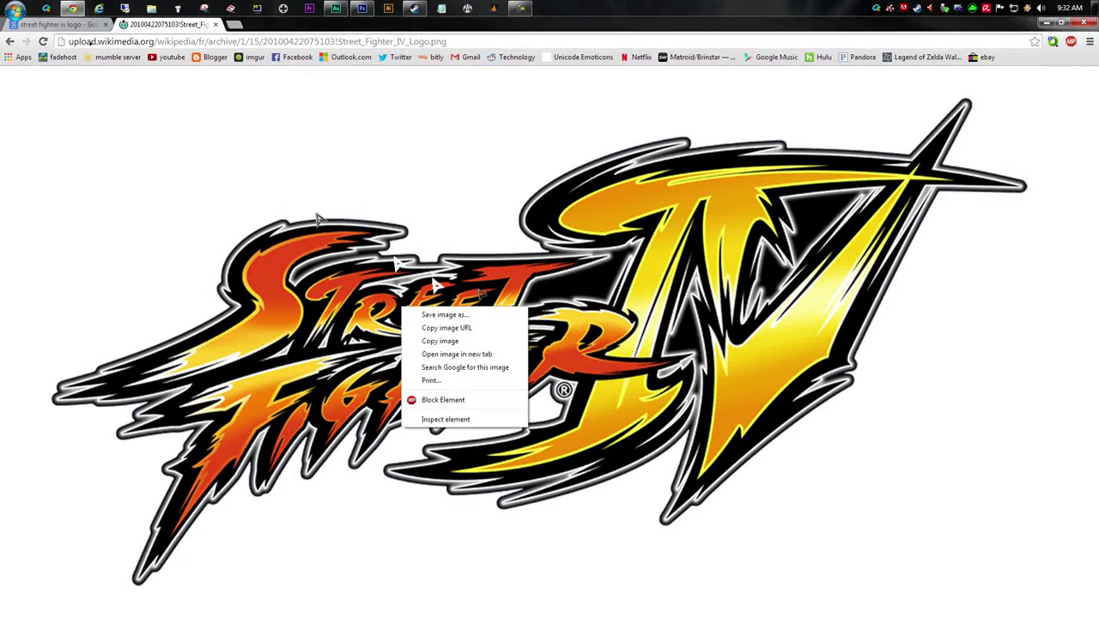
{"action": "left_click", "coordinate": [134, 121]}
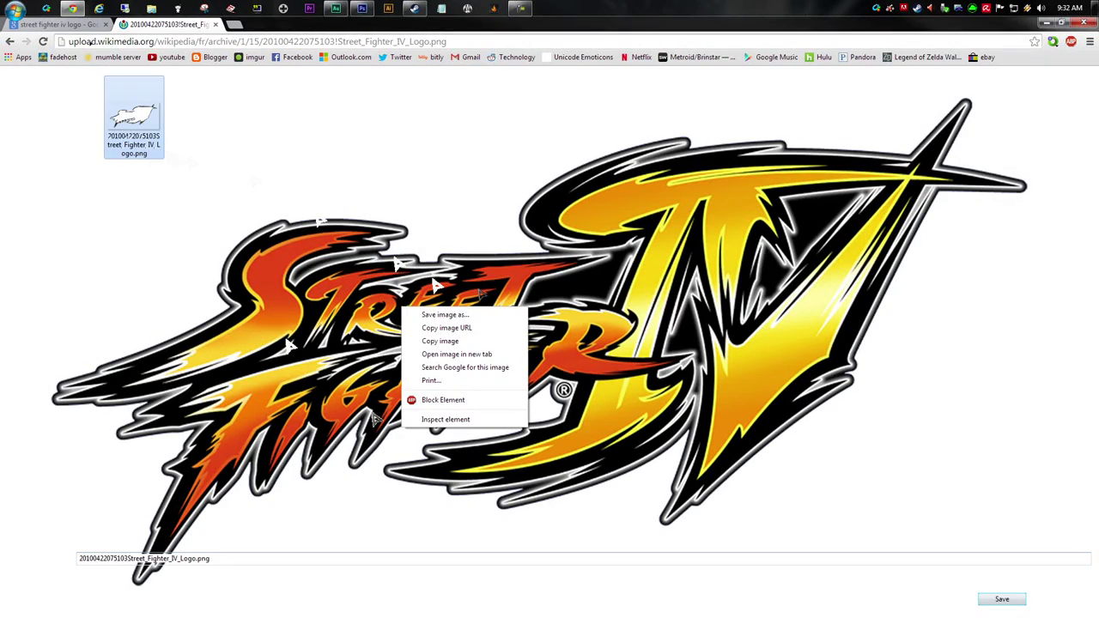
{"action": "left_click", "coordinate": [1002, 600]}
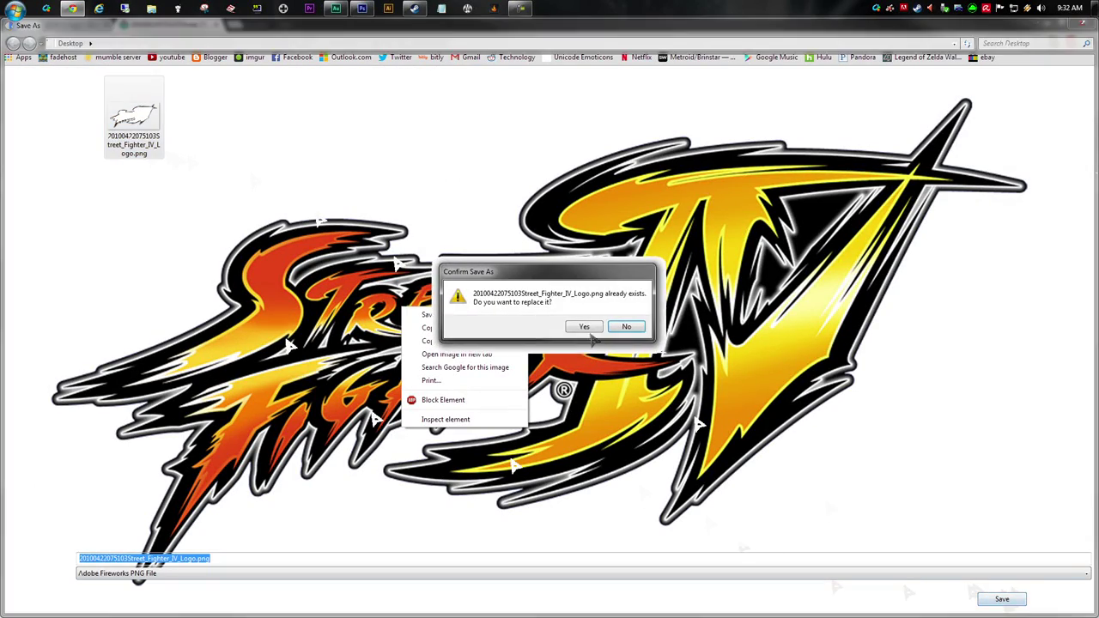
{"action": "left_click", "coordinate": [583, 327]}
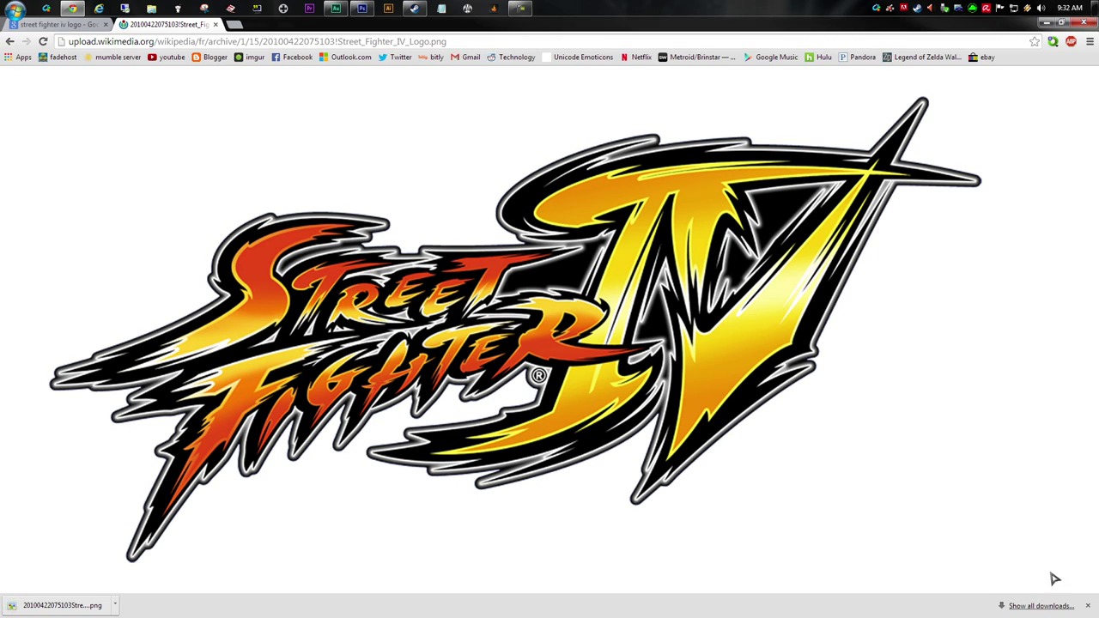
{"action": "left_click", "coordinate": [1087, 606]}
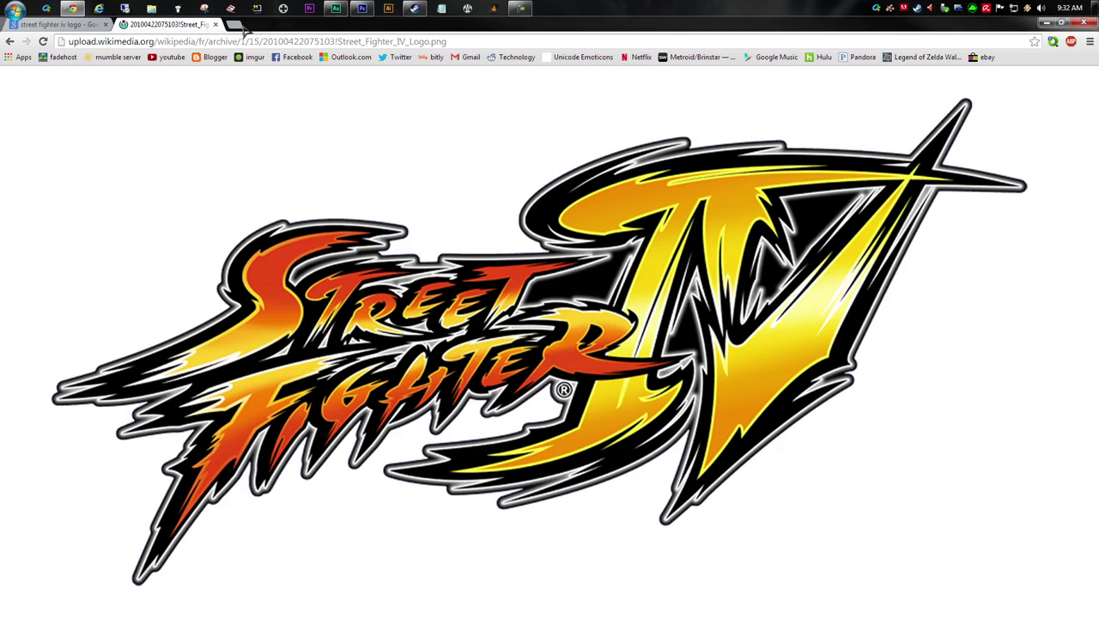
Step: Close the logo's tab, shorten the image search to "street fighter iv" and look through the results
{"action": "left_click", "coordinate": [216, 24]}
{"action": "scroll", "coordinate": [443, 359], "scroll_direction": "down", "scroll_amount": 2}
{"action": "scroll", "coordinate": [443, 359], "scroll_direction": "up", "scroll_amount": 2}
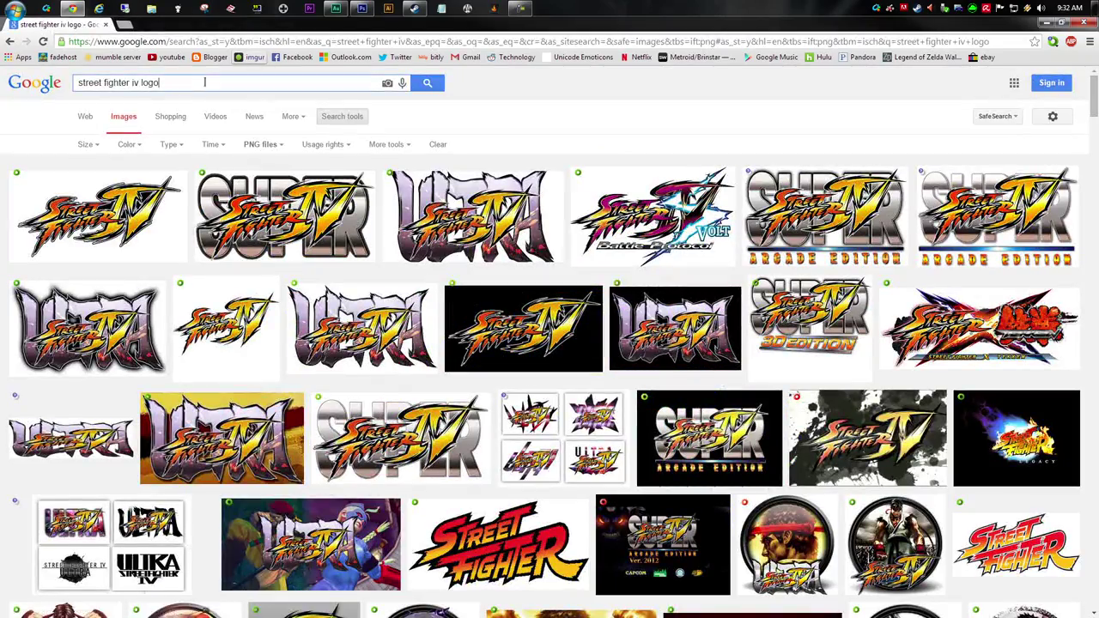
{"action": "left_click_drag", "start_coordinate": [137, 83], "coordinate": [247, 95]}
{"action": "key", "text": "BackSpace"}
{"action": "key", "text": "Return"}
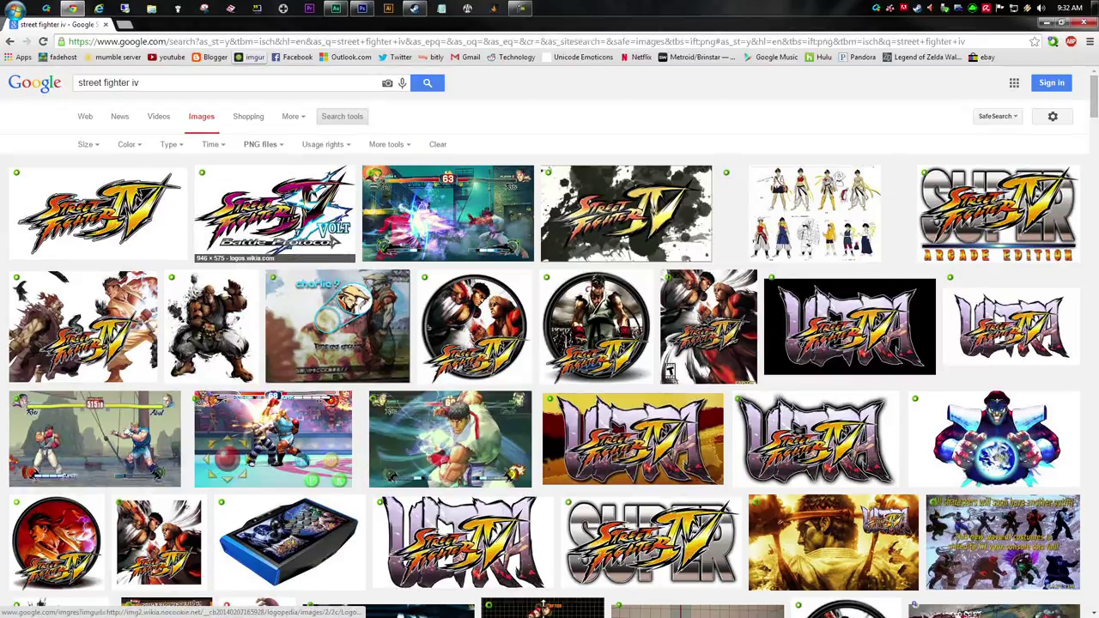
{"action": "scroll", "coordinate": [342, 256], "scroll_direction": "down", "scroll_amount": 2}
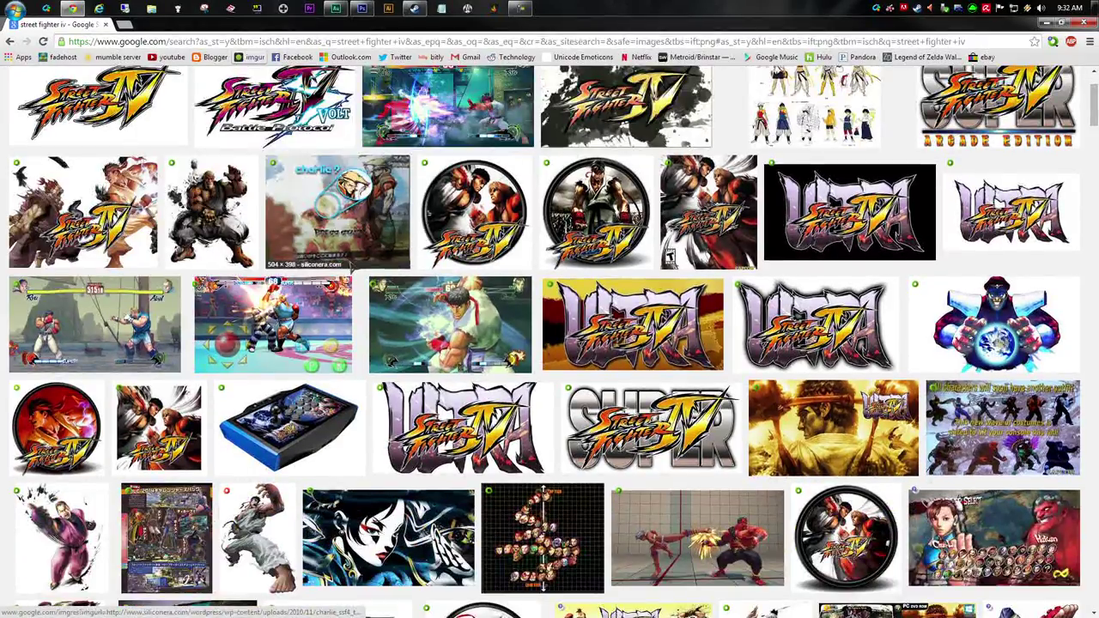
{"action": "scroll", "coordinate": [348, 264], "scroll_direction": "down", "scroll_amount": 2}
{"action": "scroll", "coordinate": [352, 267], "scroll_direction": "up", "scroll_amount": 4}
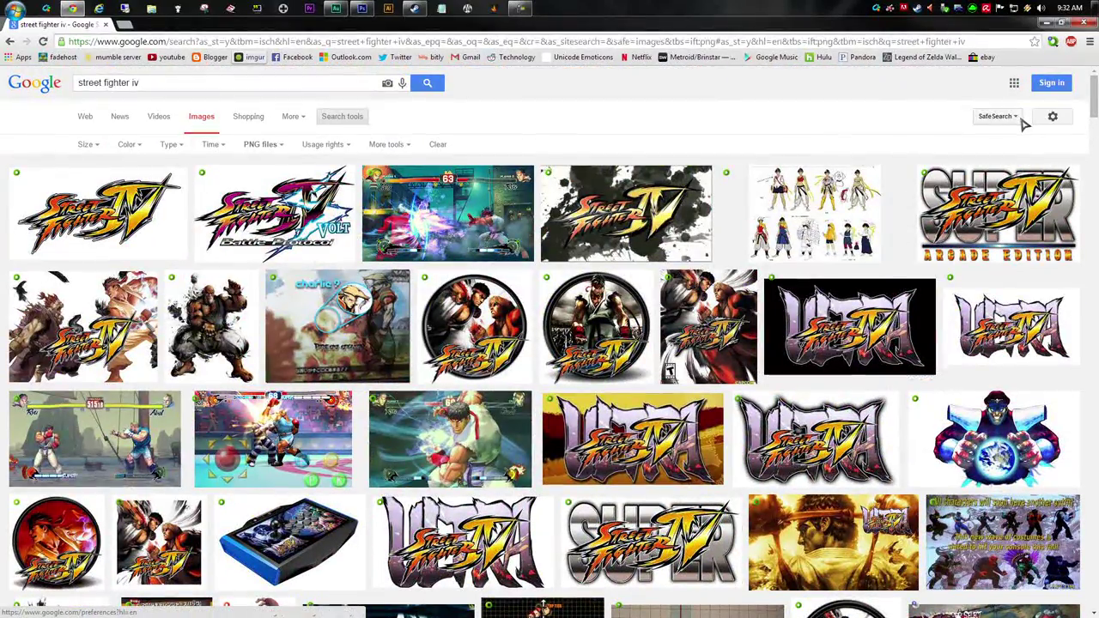
Step: Set the image search's file type to any format and limit the results to large images
{"action": "left_click", "coordinate": [1053, 116]}
{"action": "left_click", "coordinate": [1030, 170]}
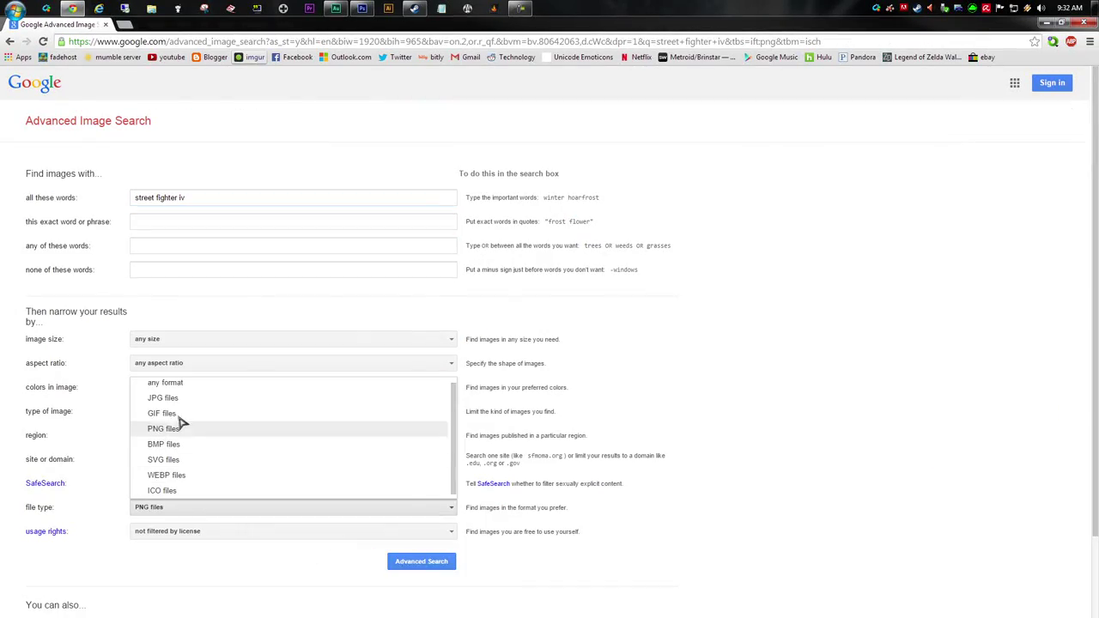
{"action": "left_click", "coordinate": [431, 564]}
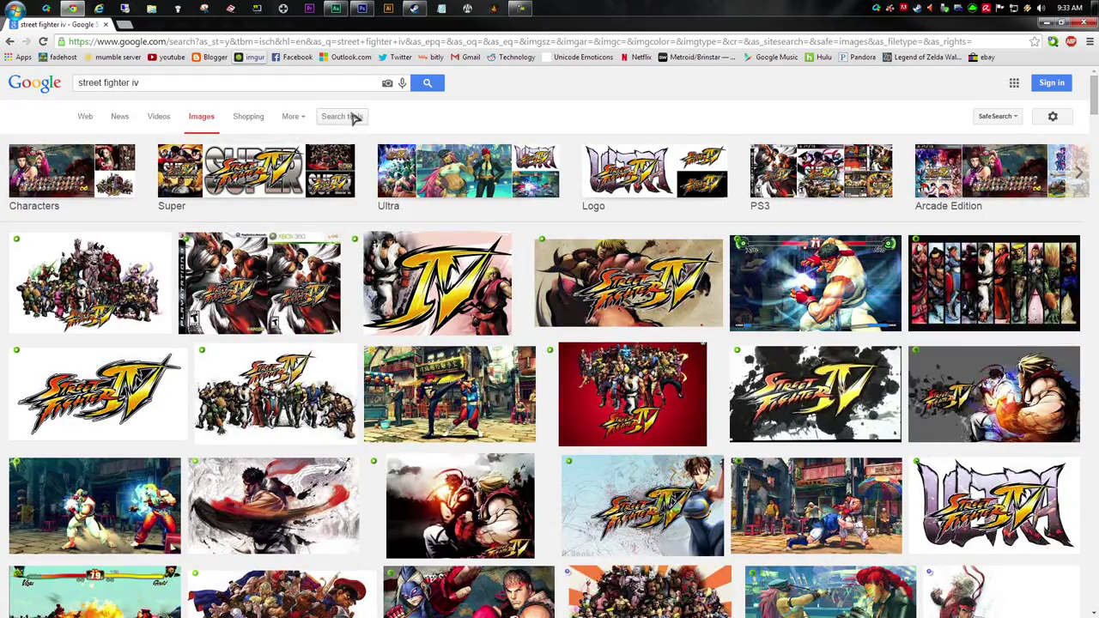
{"action": "left_click", "coordinate": [354, 119]}
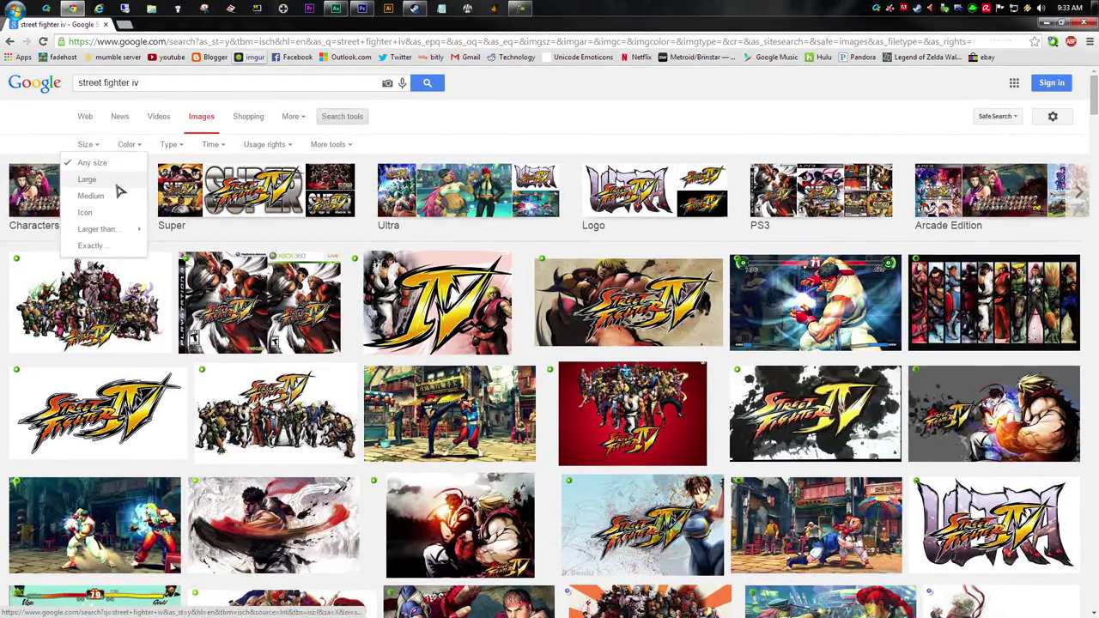
{"action": "left_click", "coordinate": [95, 180]}
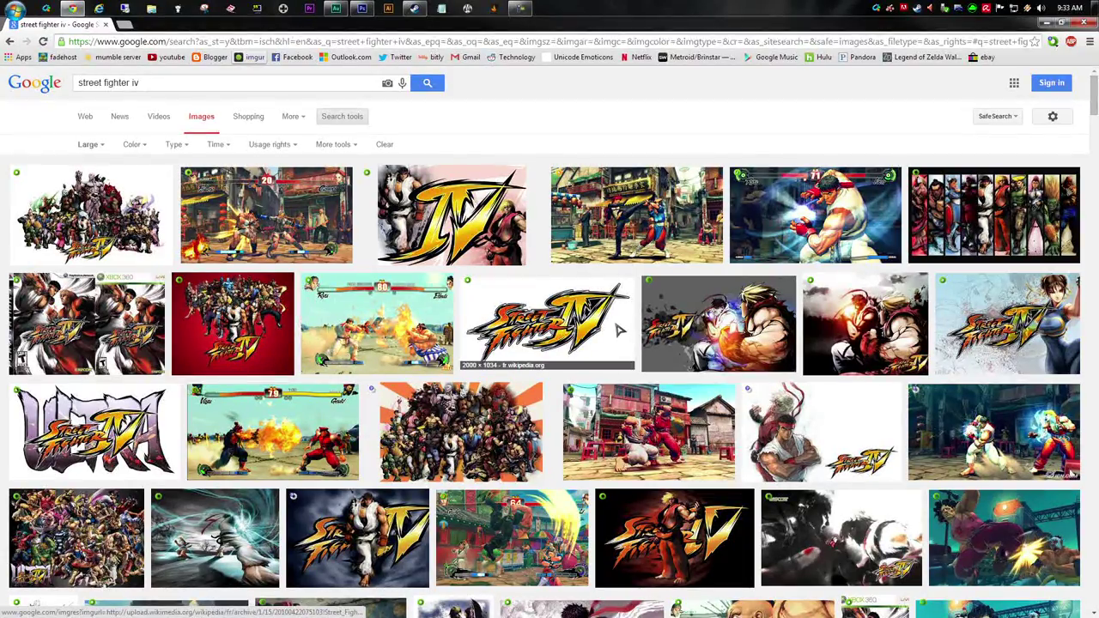
Step: Browse the large images and change the search to "street fighter iv background"
{"action": "scroll", "coordinate": [619, 328], "scroll_direction": "down", "scroll_amount": 2}
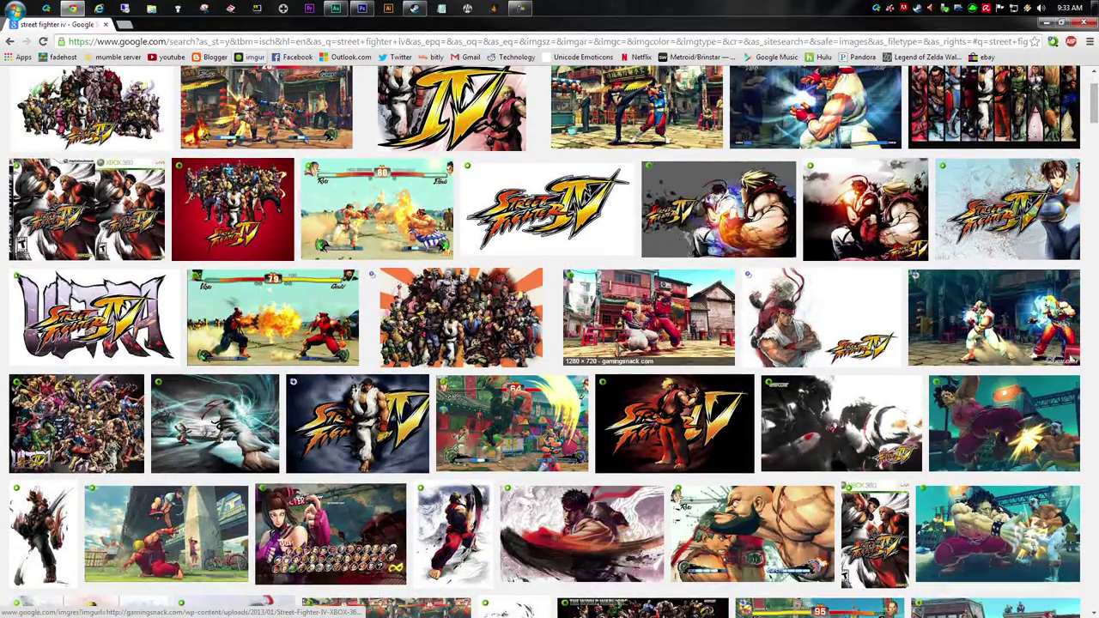
{"action": "scroll", "coordinate": [549, 344], "scroll_direction": "down", "scroll_amount": 4}
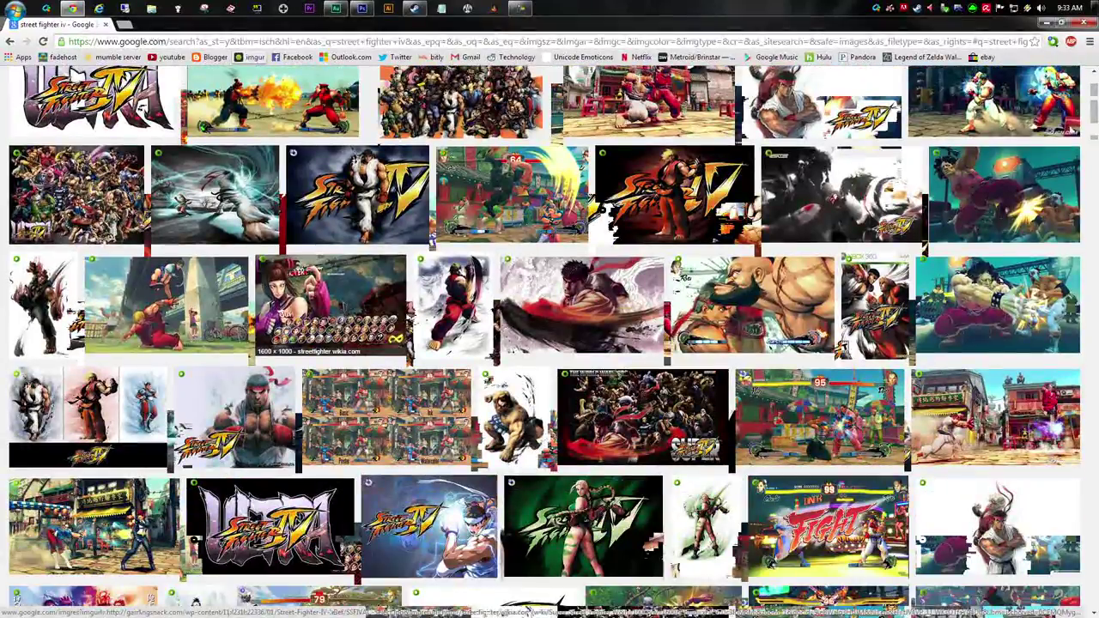
{"action": "scroll", "coordinate": [330, 335], "scroll_direction": "down", "scroll_amount": 5}
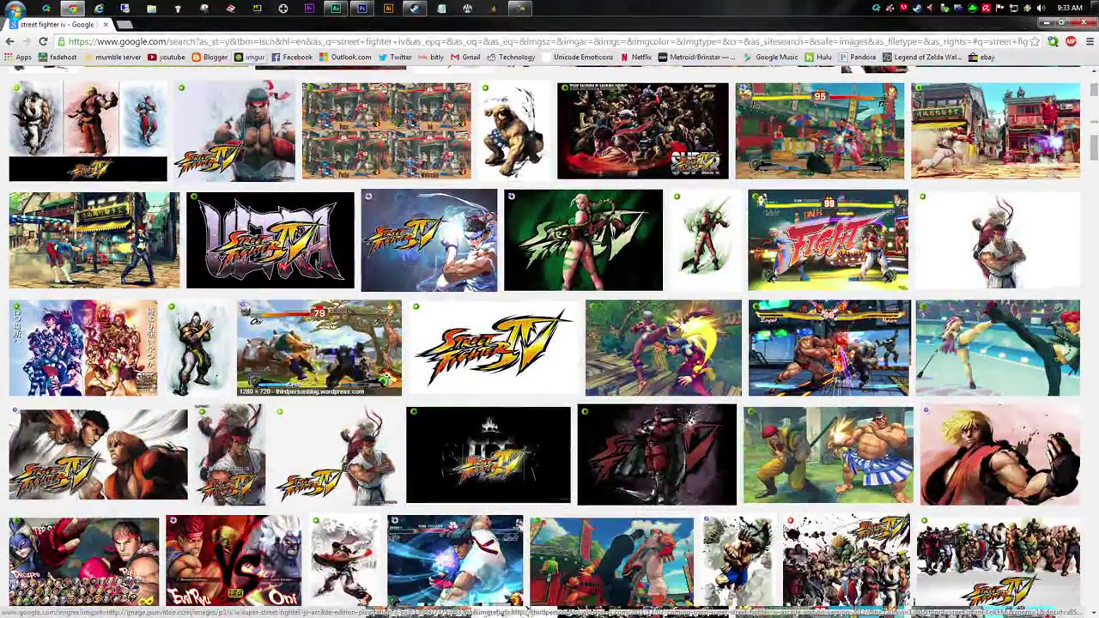
{"action": "scroll", "coordinate": [326, 344], "scroll_direction": "up", "scroll_amount": 10}
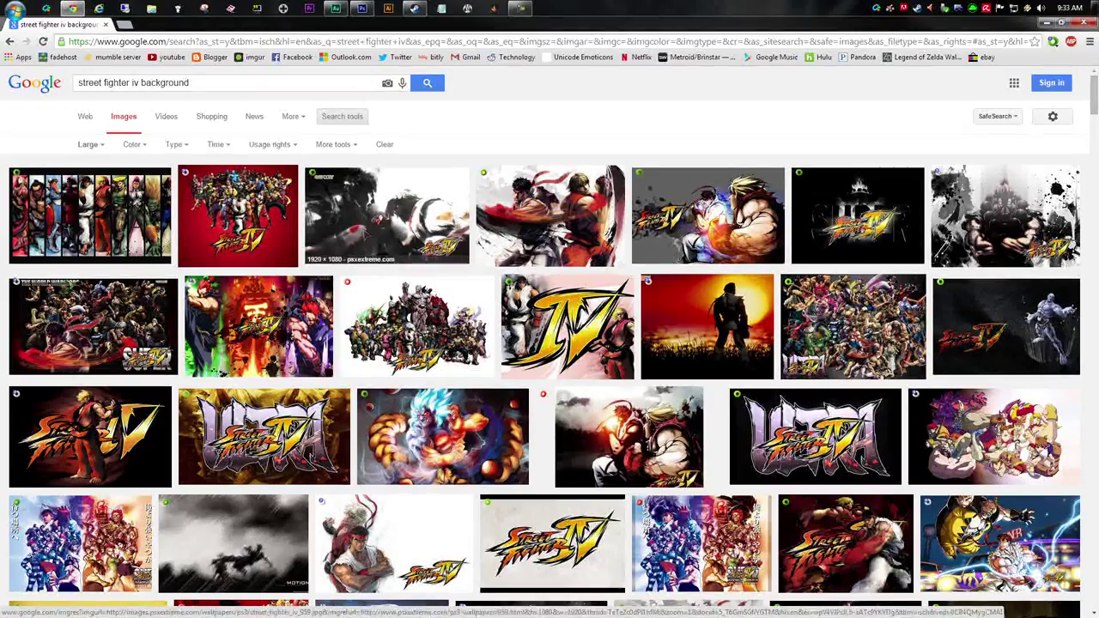
Step: Examine the "street fighter iv background" results for artwork suited to the icon's background
{"action": "left_click", "coordinate": [386, 215]}
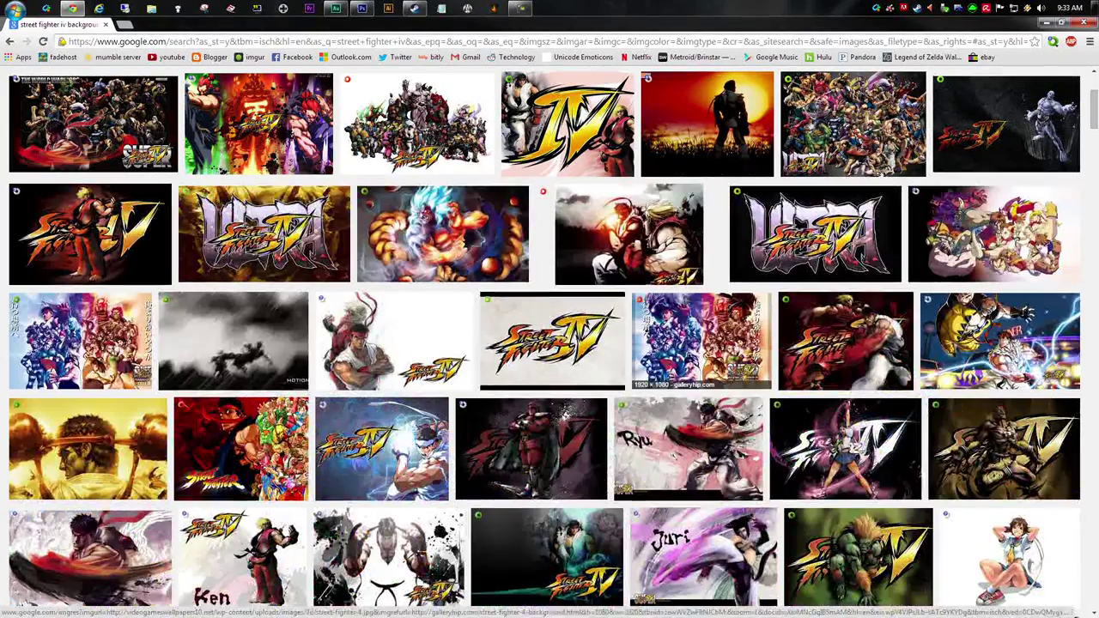
{"action": "scroll", "coordinate": [594, 309], "scroll_direction": "down", "scroll_amount": 1}
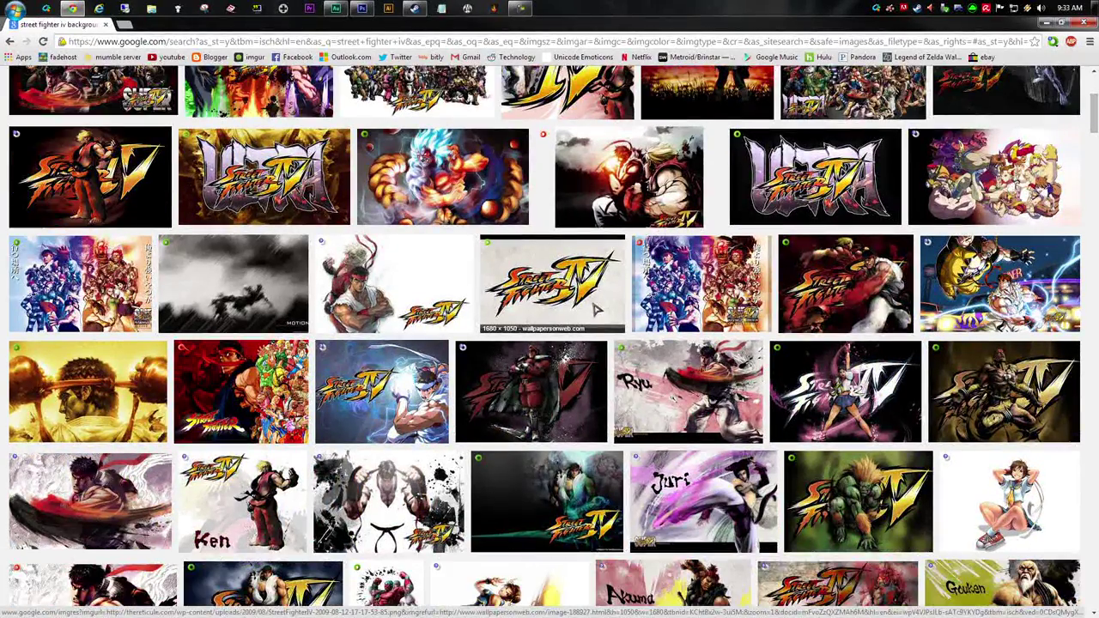
{"action": "scroll", "coordinate": [591, 307], "scroll_direction": "down", "scroll_amount": 1}
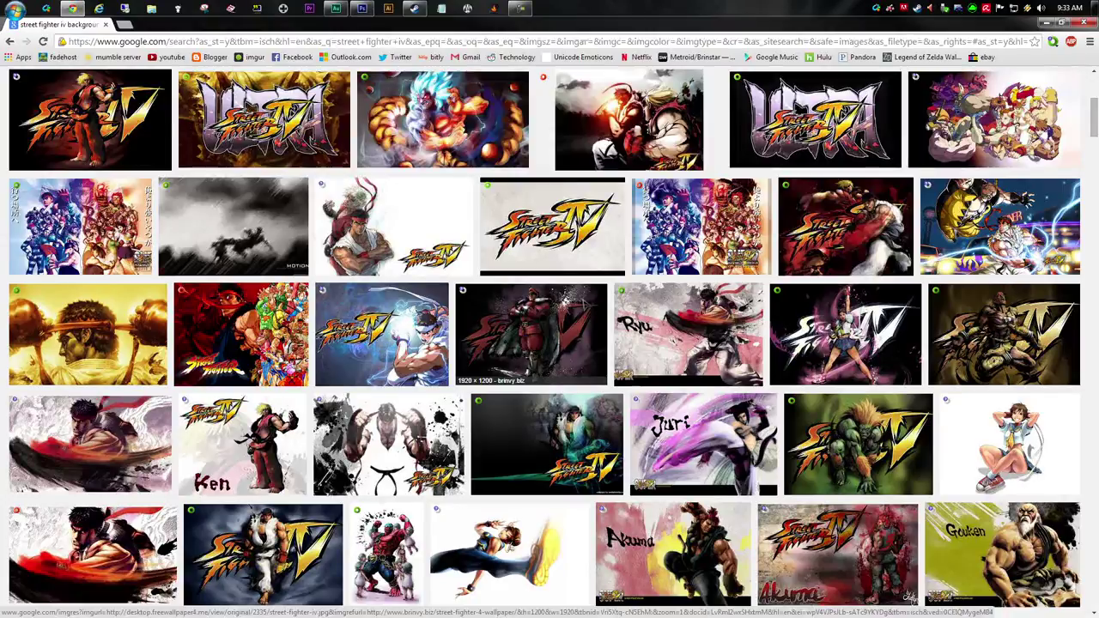
{"action": "scroll", "coordinate": [590, 307], "scroll_direction": "down", "scroll_amount": 3}
{"action": "scroll", "coordinate": [387, 292], "scroll_direction": "down", "scroll_amount": 4}
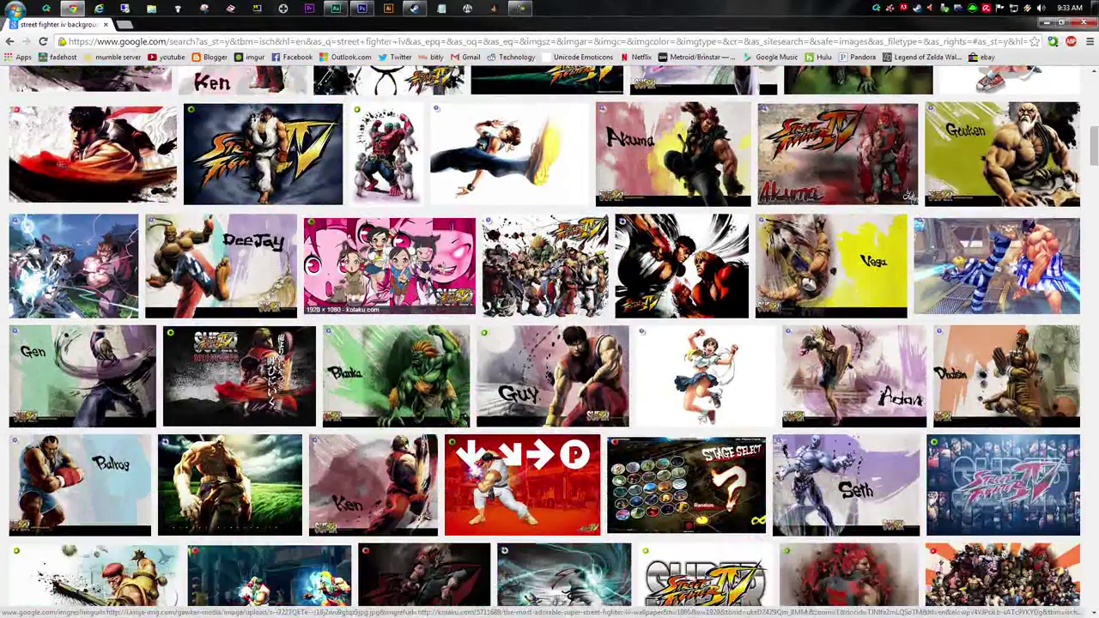
{"action": "scroll", "coordinate": [386, 292], "scroll_direction": "down", "scroll_amount": 3}
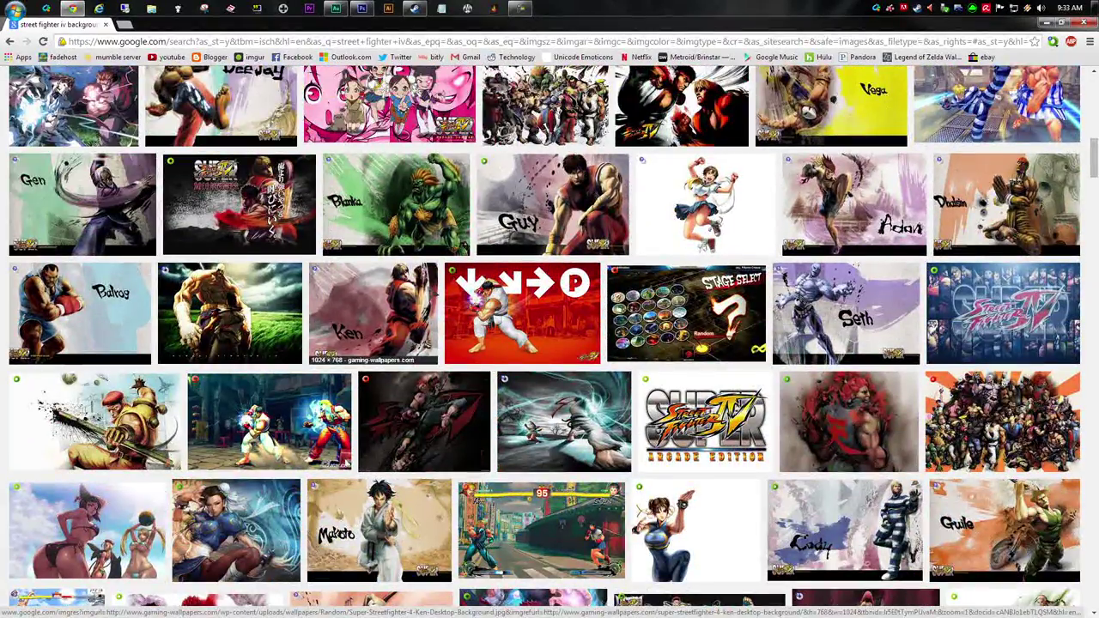
{"action": "scroll", "coordinate": [439, 324], "scroll_direction": "down", "scroll_amount": 3}
{"action": "scroll", "coordinate": [442, 331], "scroll_direction": "up", "scroll_amount": 15}
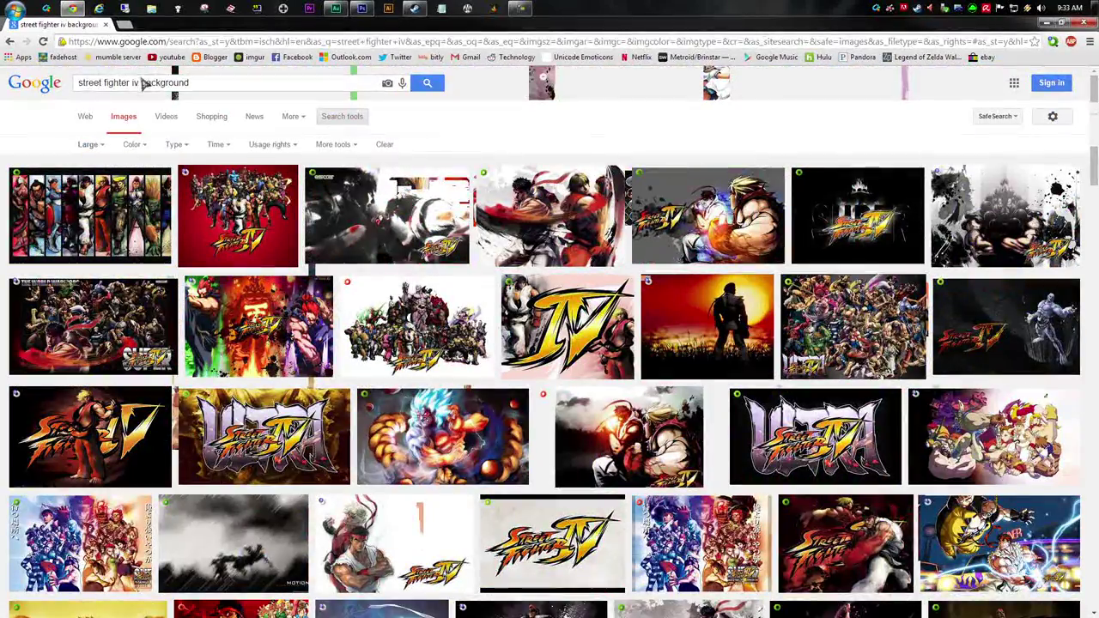
Step: Search for "street fighter iv arena" and check the results for a usable stage image
{"action": "type", "text": "arena"}
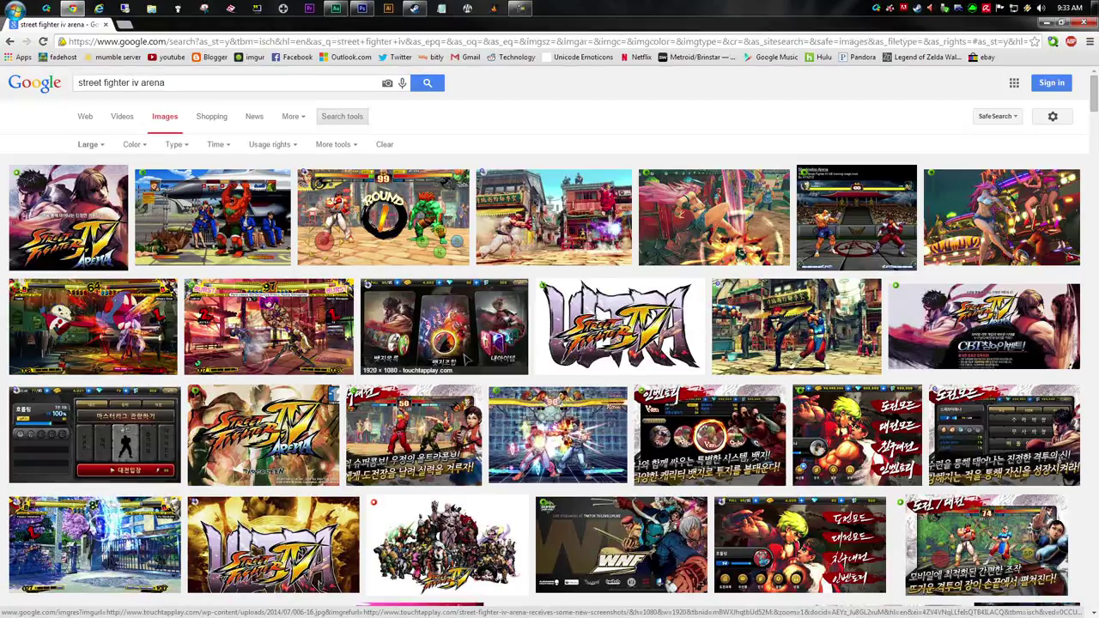
{"action": "scroll", "coordinate": [468, 359], "scroll_direction": "down", "scroll_amount": 2}
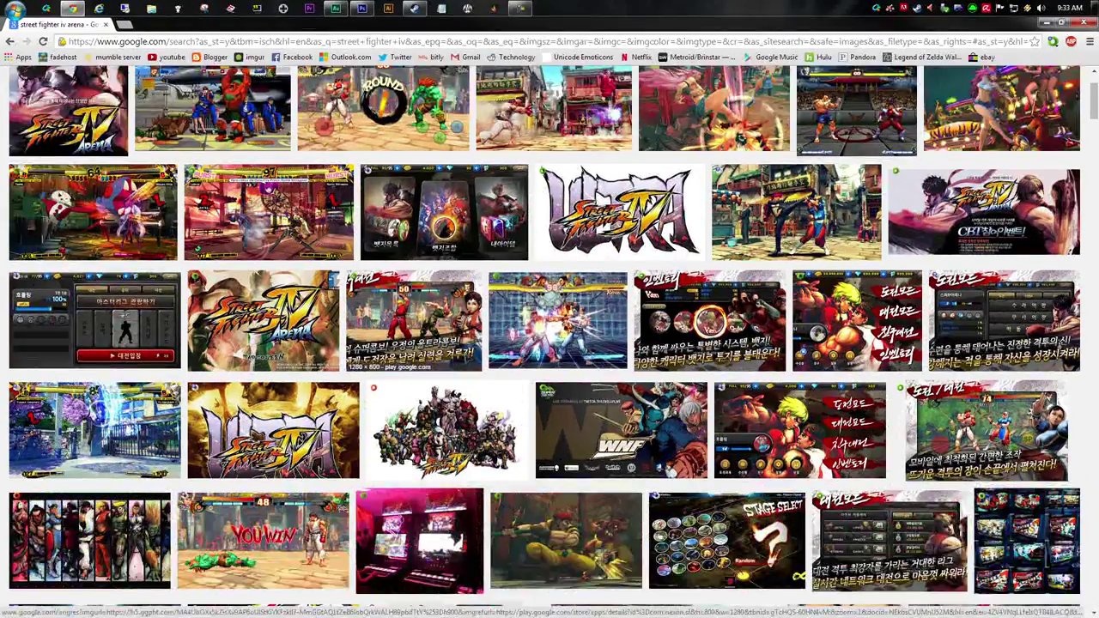
{"action": "scroll", "coordinate": [468, 359], "scroll_direction": "up", "scroll_amount": 1}
{"action": "left_click", "coordinate": [412, 172]}
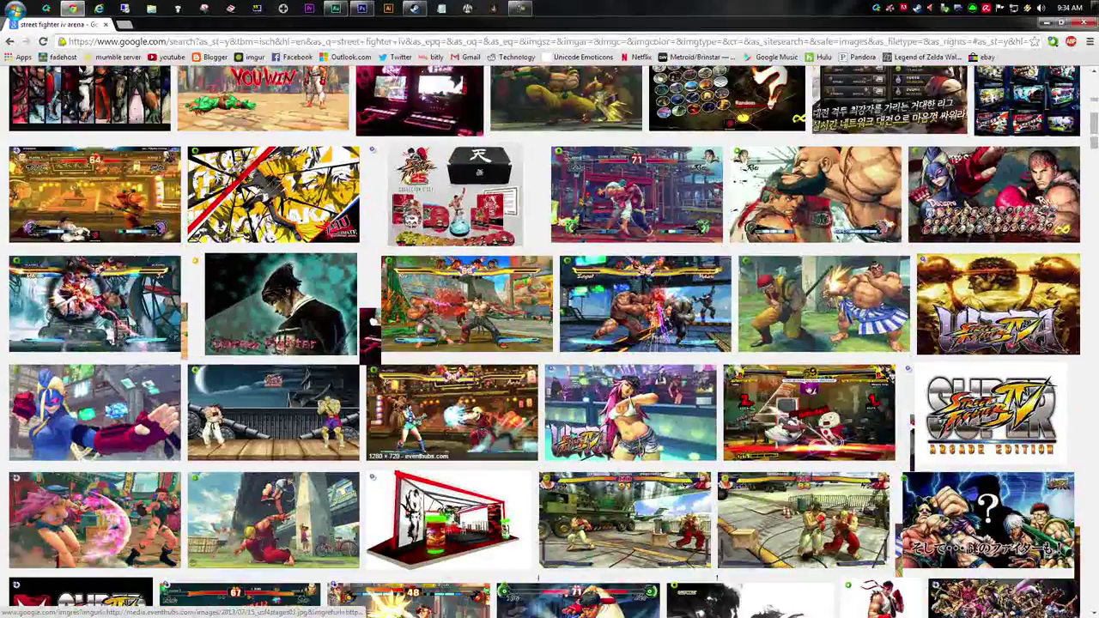
Step: Search for "street fighter iv background art" and browse the results for stage artwork
{"action": "scroll", "coordinate": [453, 386], "scroll_direction": "down", "scroll_amount": 1}
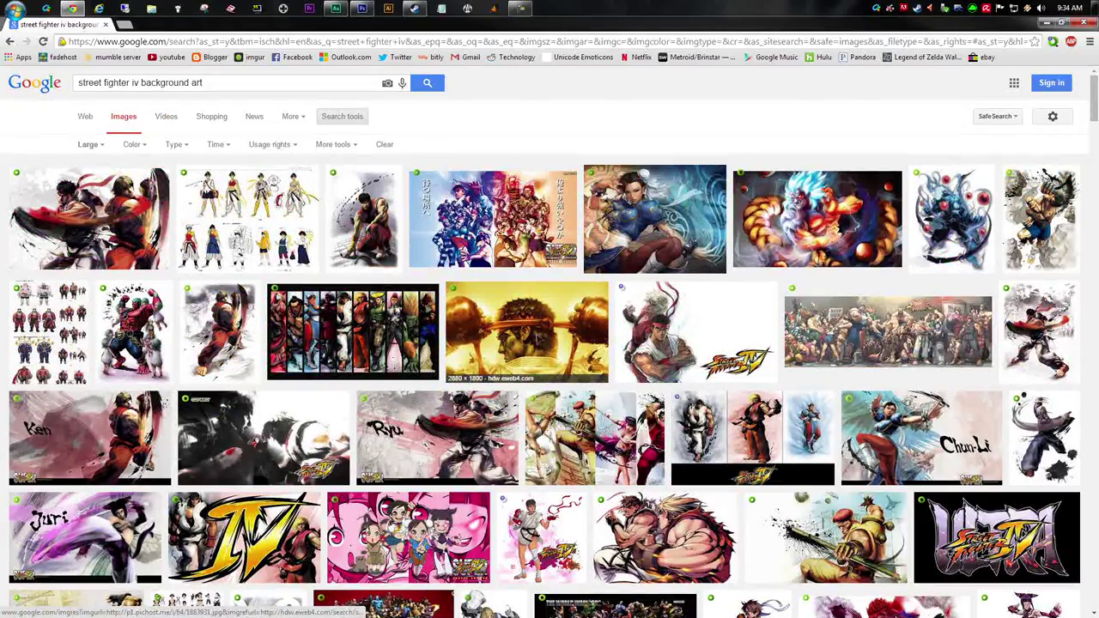
{"action": "scroll", "coordinate": [496, 348], "scroll_direction": "down", "scroll_amount": 4}
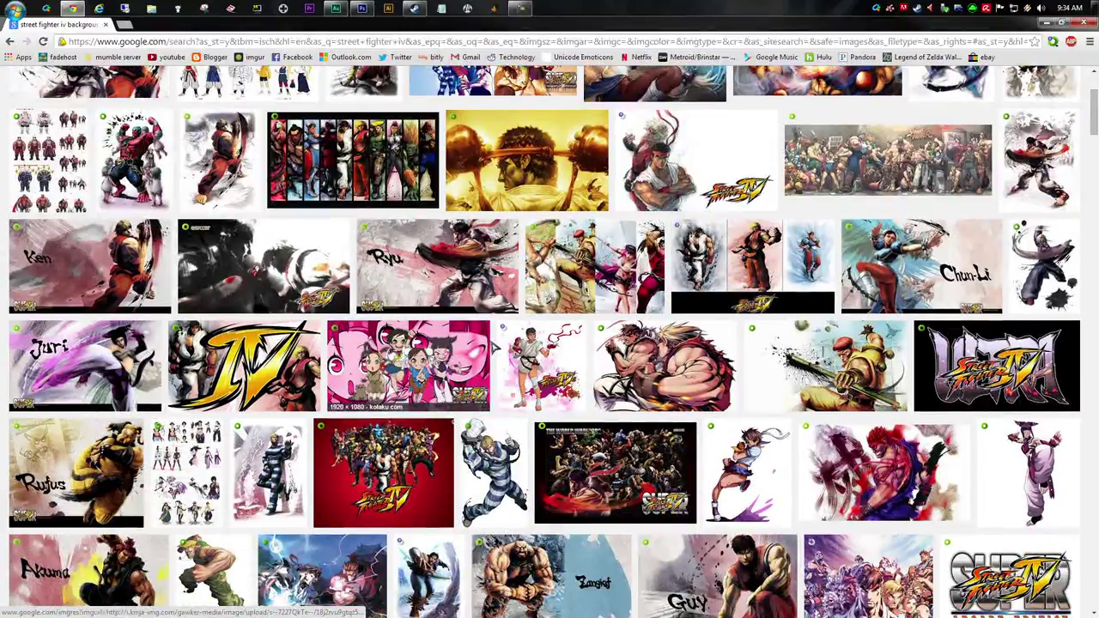
{"action": "scroll", "coordinate": [495, 347], "scroll_direction": "down", "scroll_amount": 12}
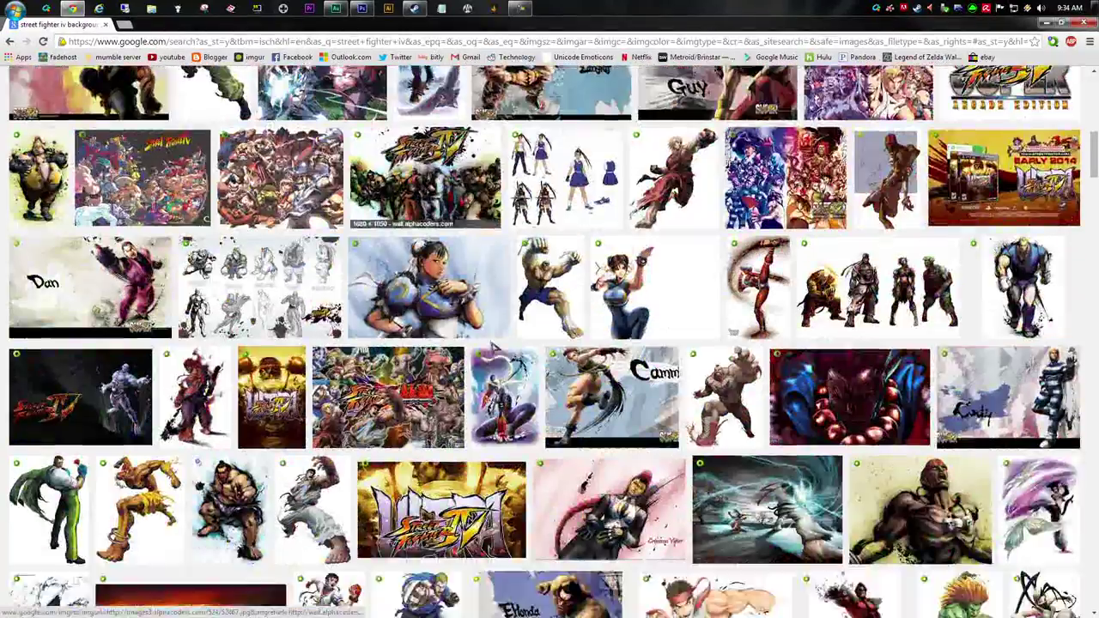
{"action": "scroll", "coordinate": [495, 347], "scroll_direction": "down", "scroll_amount": 9}
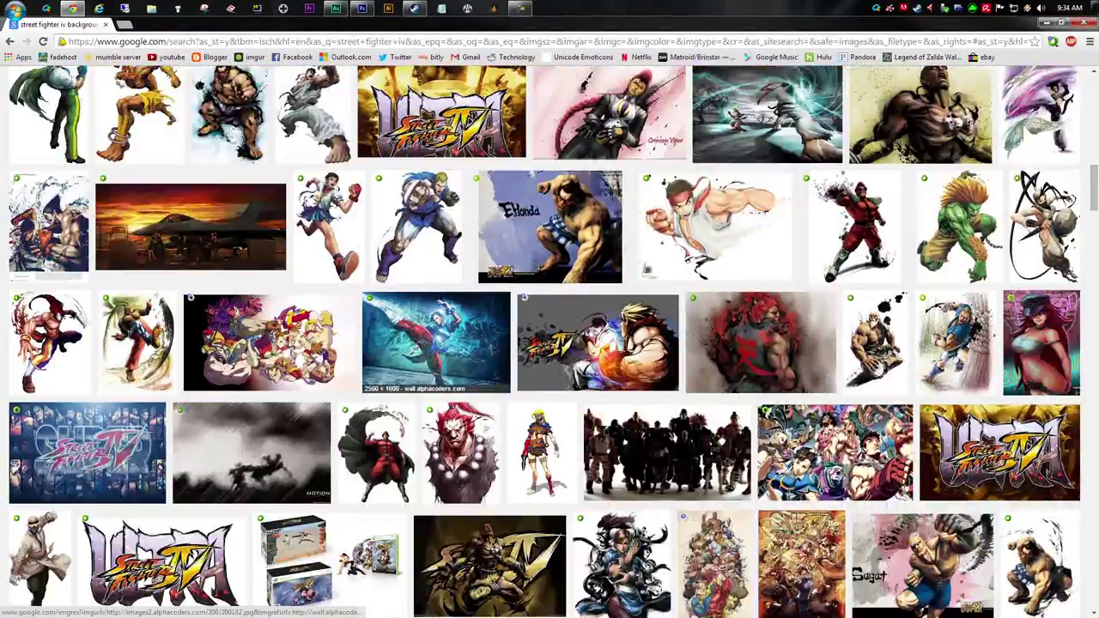
Step: Preview the fighter jet sunset artwork and its related stage images, including the industrial foundry stage
{"action": "left_click", "coordinate": [214, 237]}
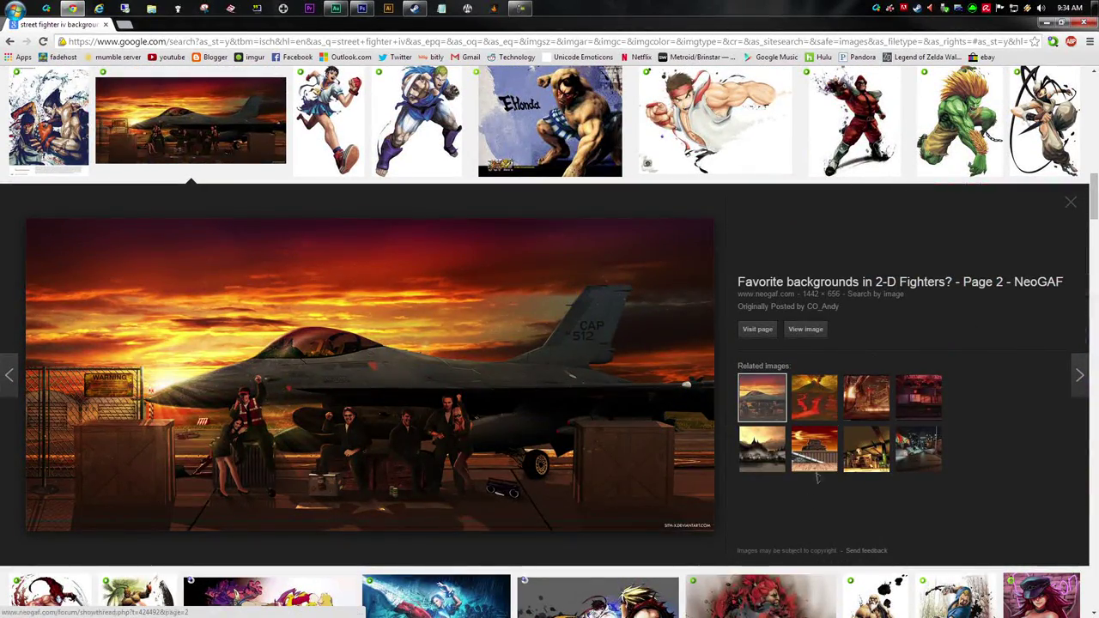
{"action": "left_click", "coordinate": [814, 398]}
{"action": "left_click", "coordinate": [862, 408]}
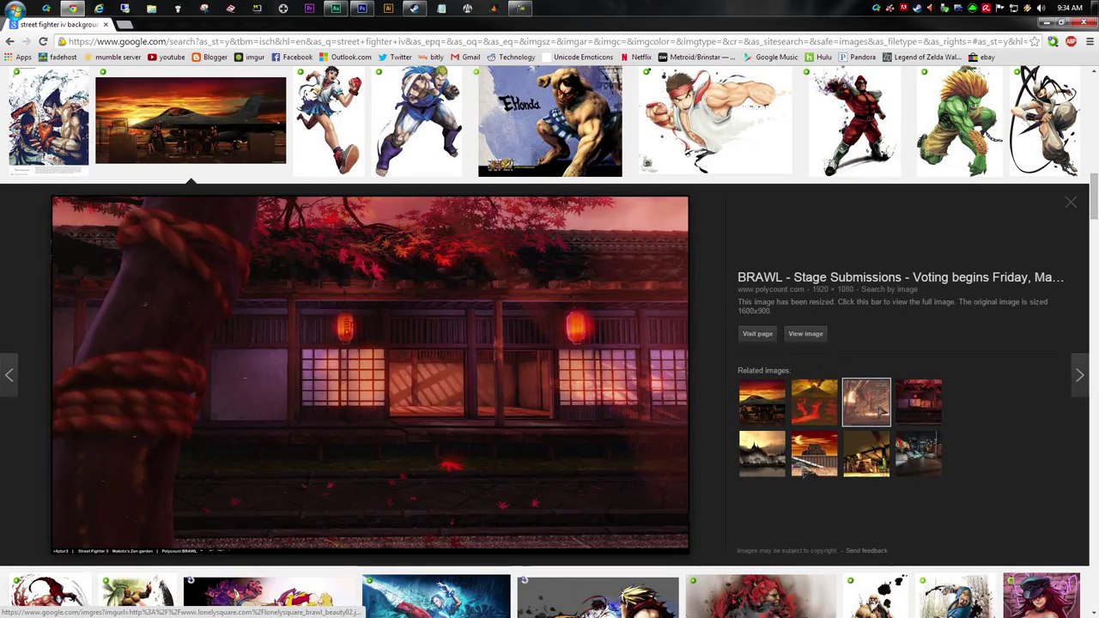
{"action": "left_click", "coordinate": [881, 412]}
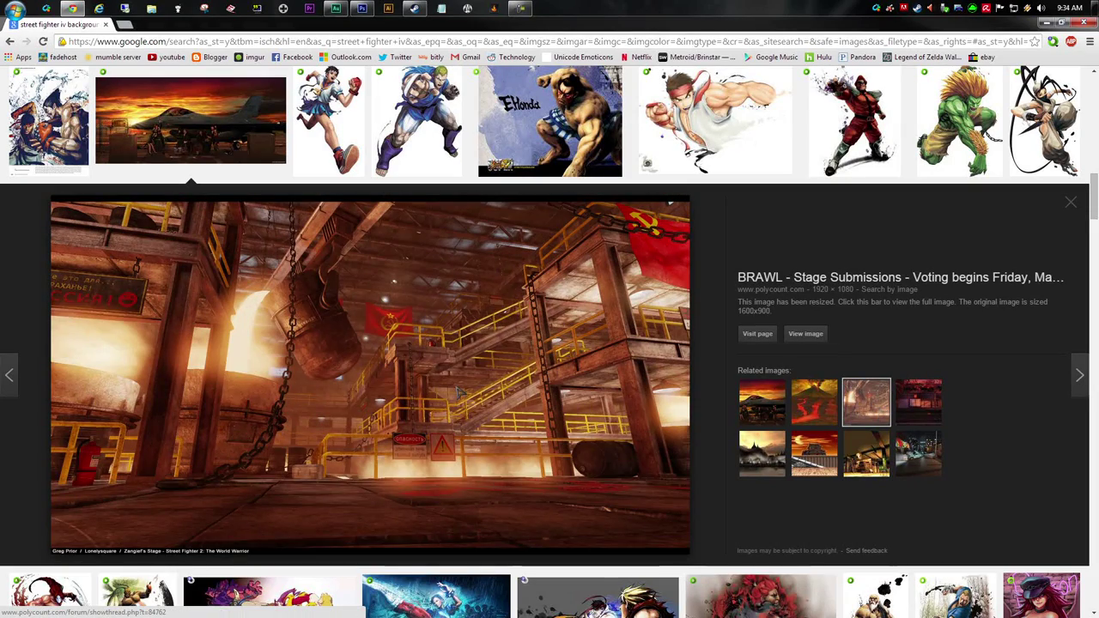
Step: Open the source page of the Makoto Street Fighter 3 stage image in a separate tab and view it
{"action": "right_click", "coordinate": [461, 333]}
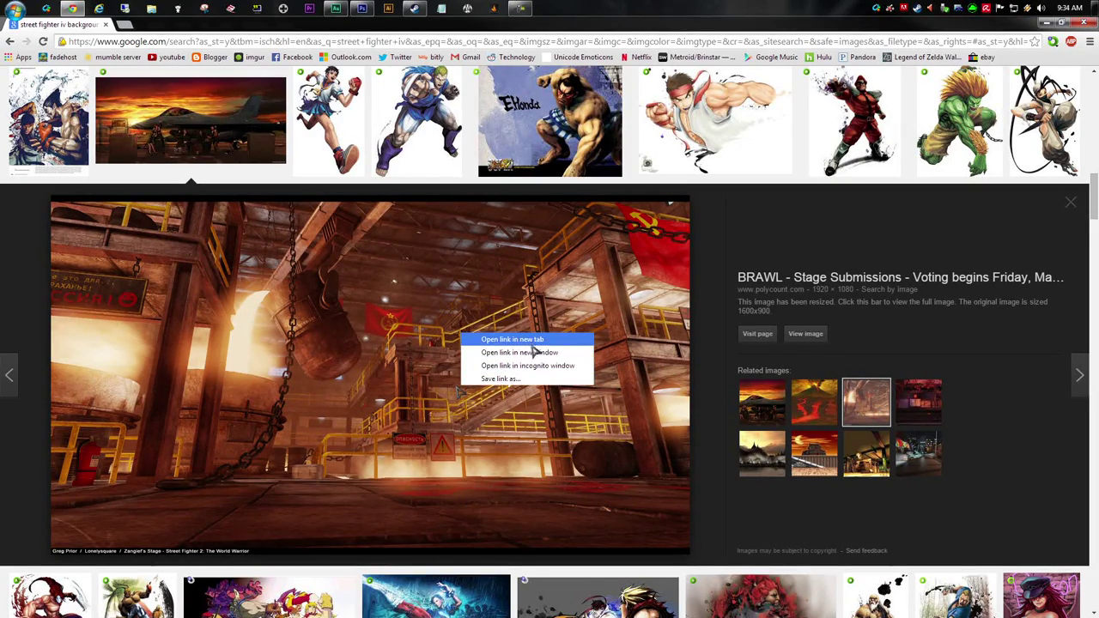
{"action": "left_click", "coordinate": [528, 340]}
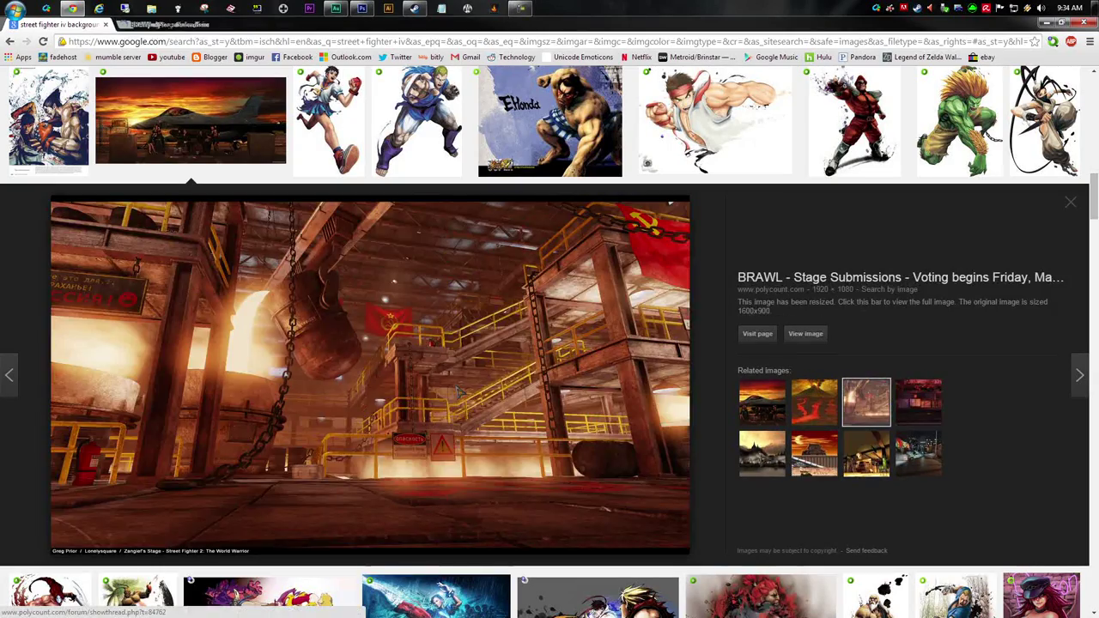
{"action": "right_click", "coordinate": [450, 331]}
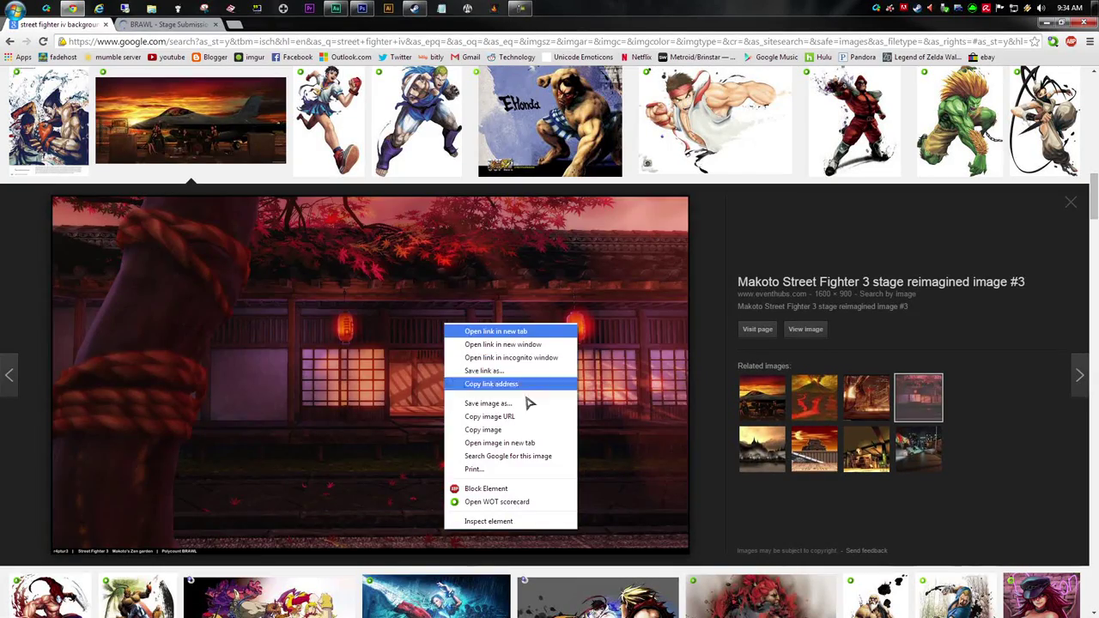
{"action": "left_click", "coordinate": [495, 332]}
{"action": "right_click", "coordinate": [448, 327]}
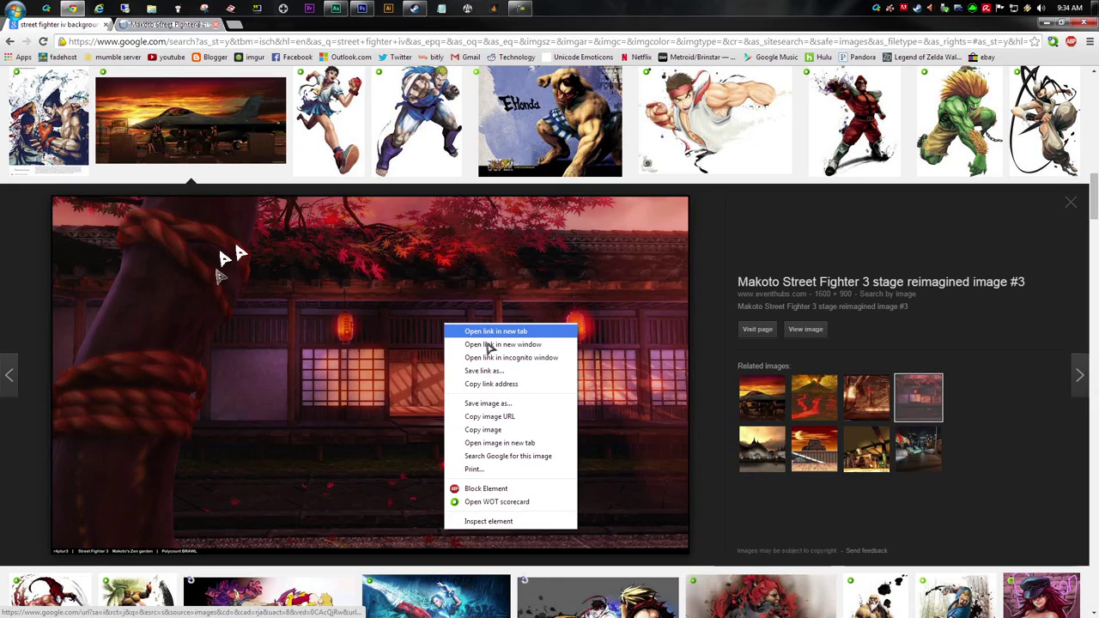
{"action": "left_click", "coordinate": [354, 255]}
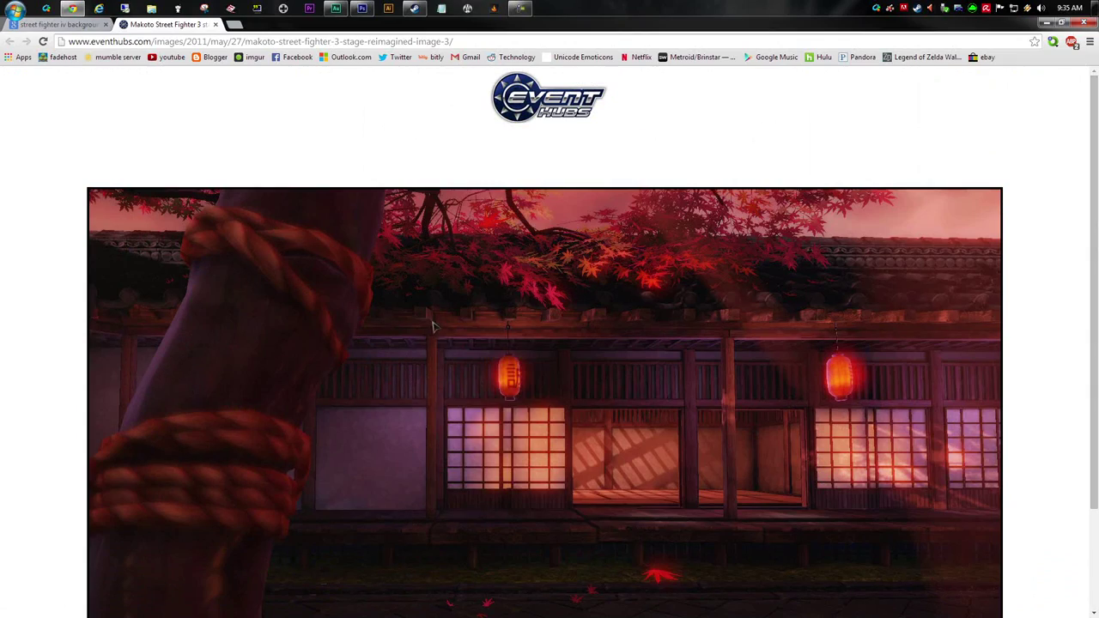
{"action": "right_click", "coordinate": [431, 320]}
{"action": "left_click", "coordinate": [468, 382]}
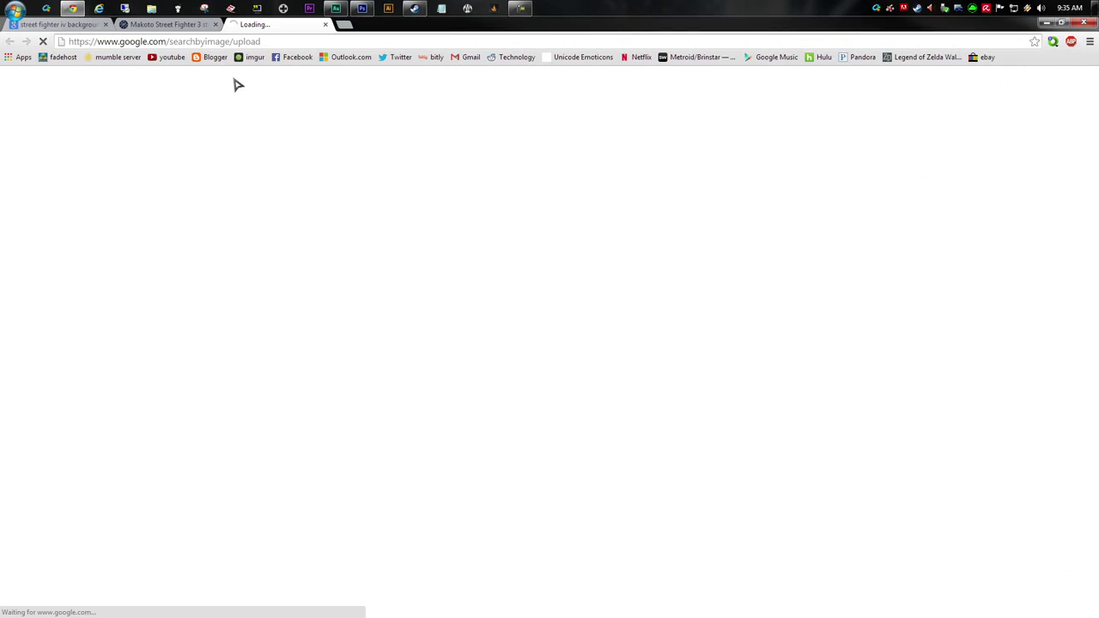
{"action": "left_click", "coordinate": [324, 24]}
Step: Open the full-size Makoto stage image from the EventHubs page on its own
{"action": "right_click", "coordinate": [477, 421]}
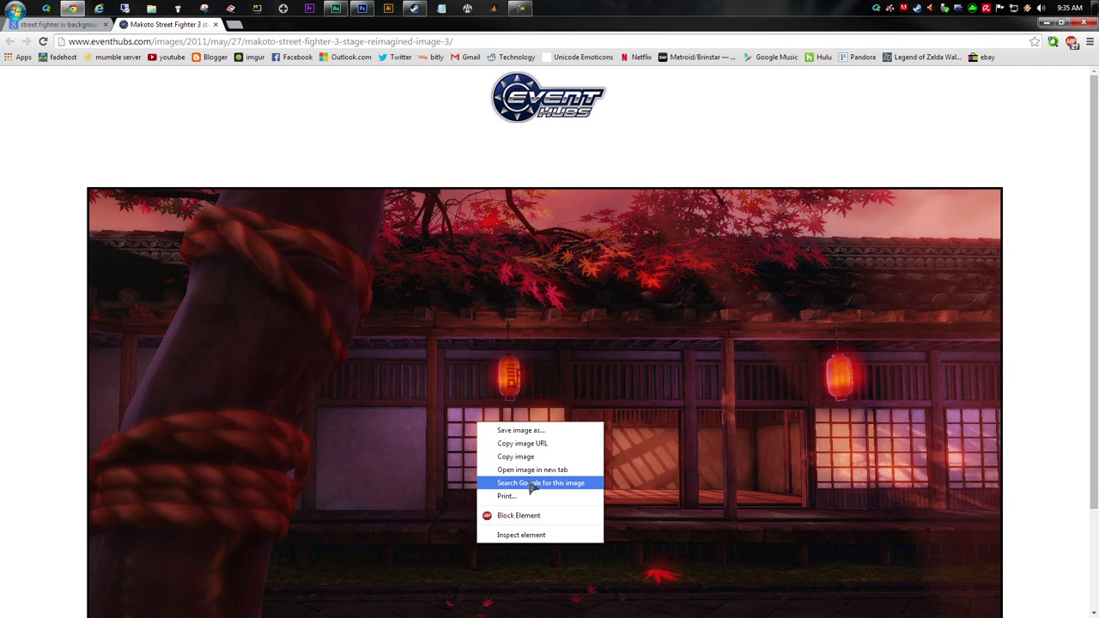
{"action": "left_click", "coordinate": [532, 470]}
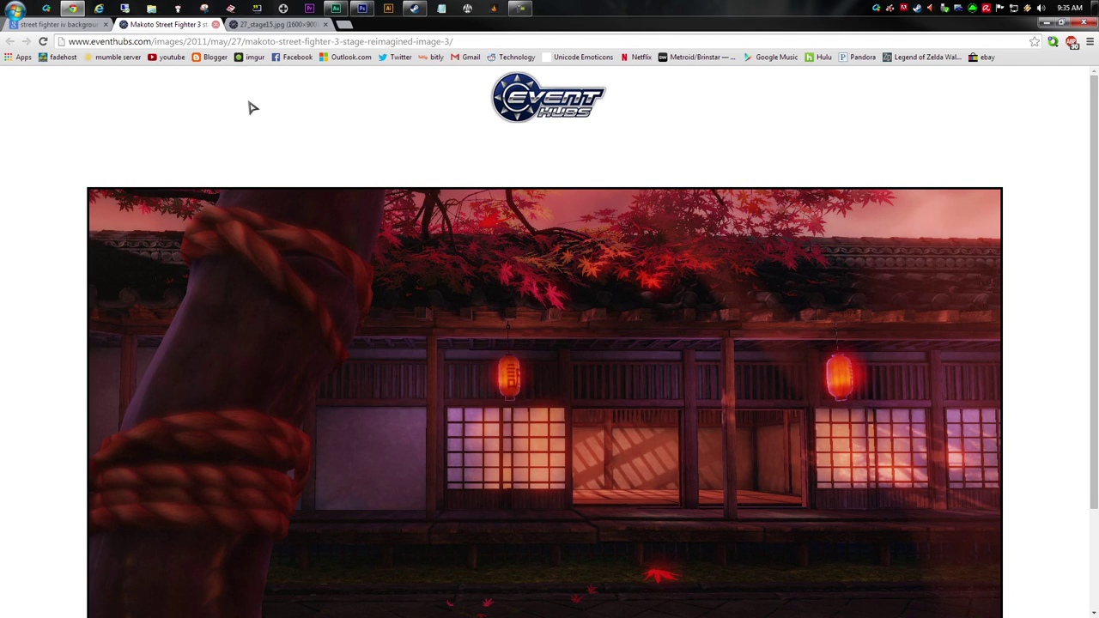
{"action": "key", "text": "ctrl+Tab"}
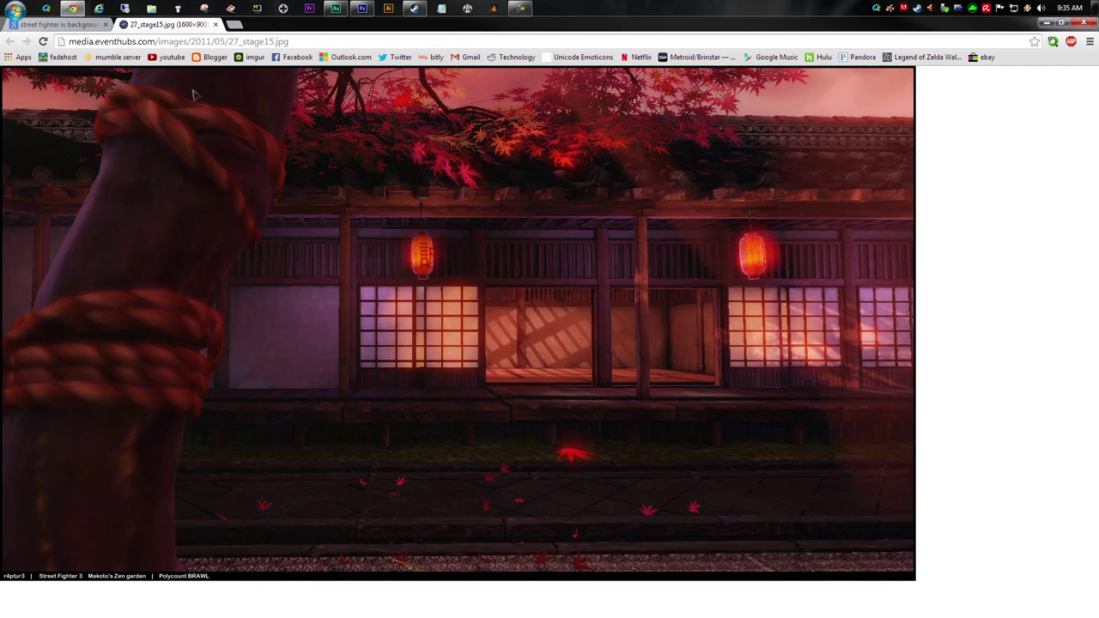
{"action": "right_click", "coordinate": [395, 283]}
{"action": "left_click", "coordinate": [442, 329]}
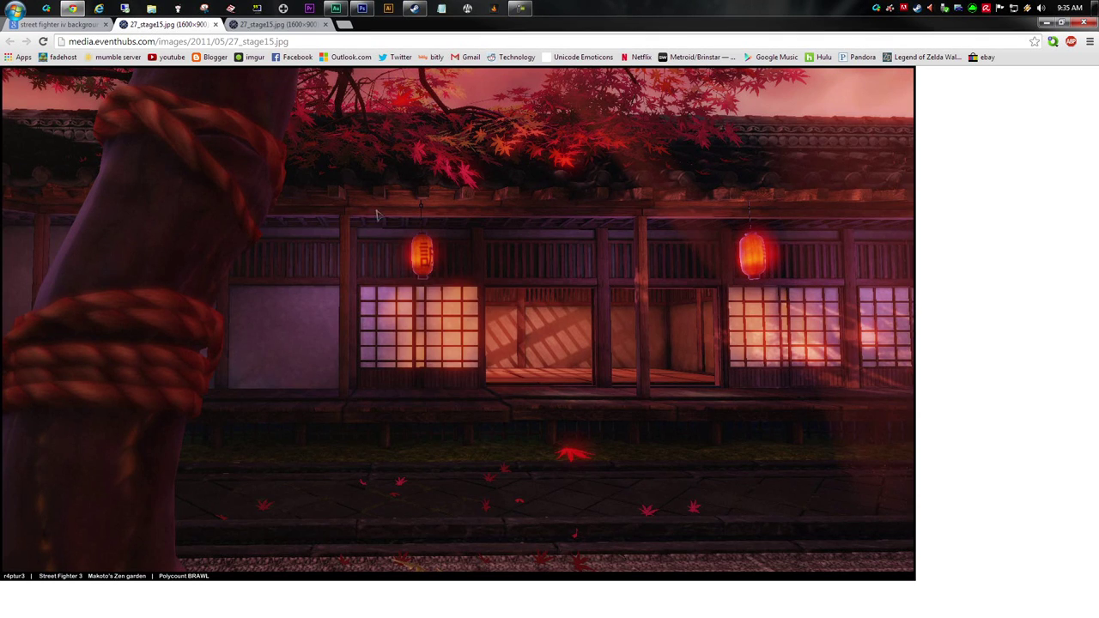
{"action": "left_click", "coordinate": [325, 24]}
Step: Copy the full-size stage image, switch to Photoshop and paste it directly above the shadow layer, Layer 2
{"action": "right_click", "coordinate": [360, 221]}
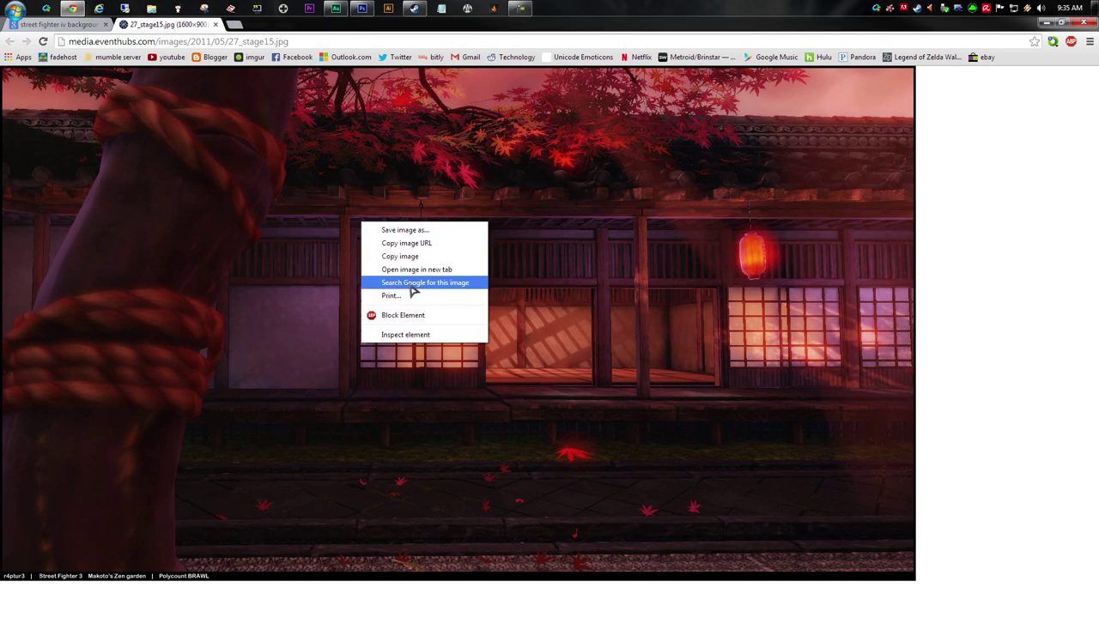
{"action": "left_click", "coordinate": [417, 260]}
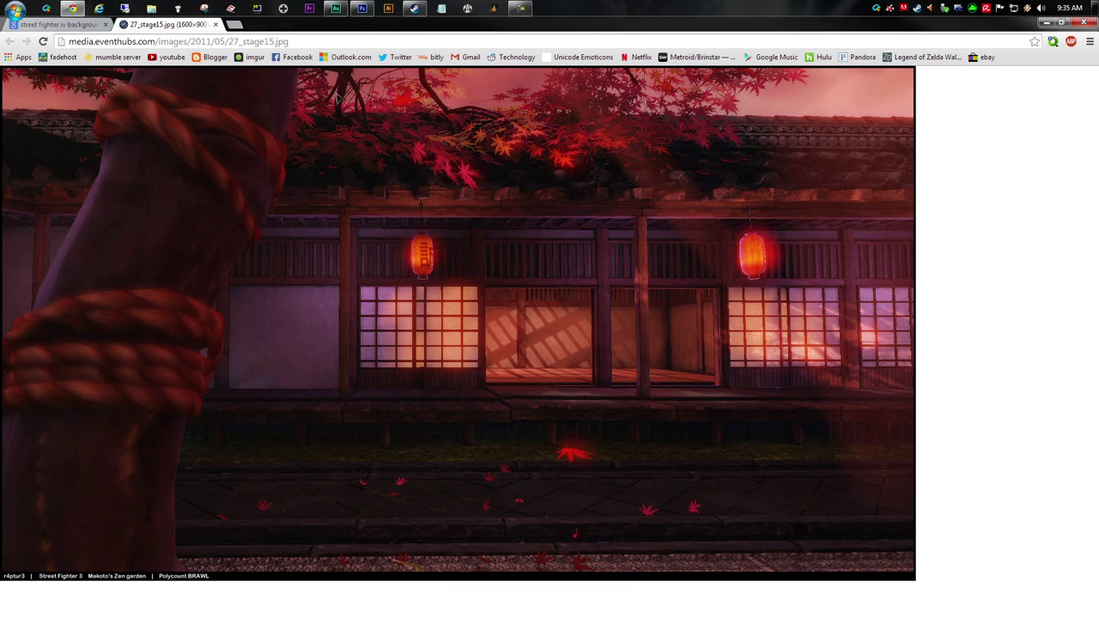
{"action": "left_click", "coordinate": [361, 9]}
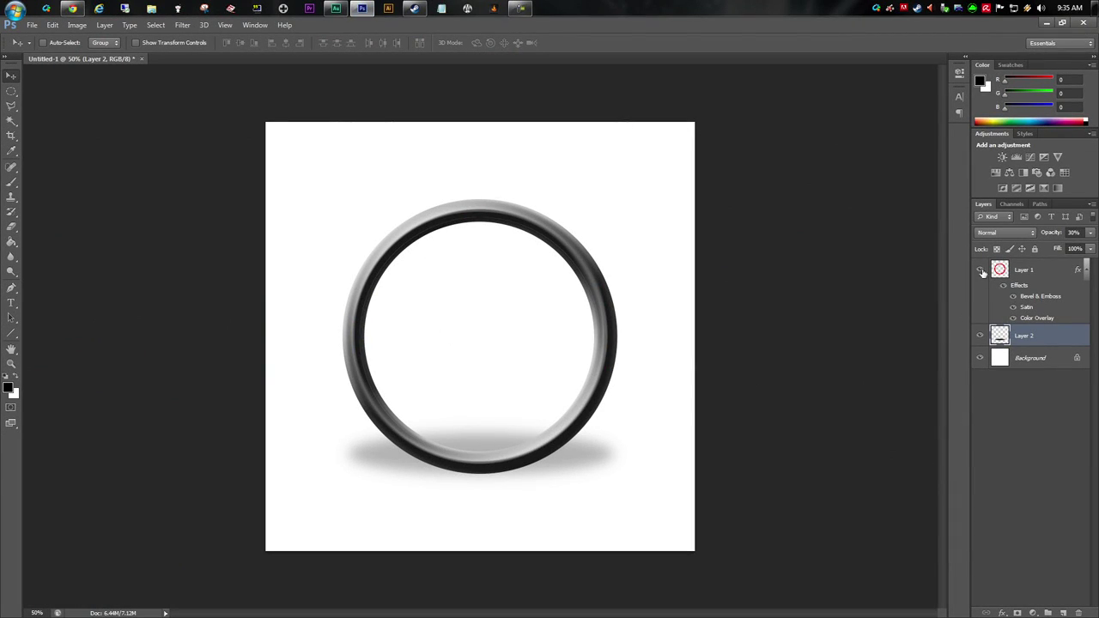
{"action": "left_click", "coordinate": [1019, 266]}
{"action": "left_click", "coordinate": [1010, 335]}
{"action": "left_click", "coordinate": [1021, 268]}
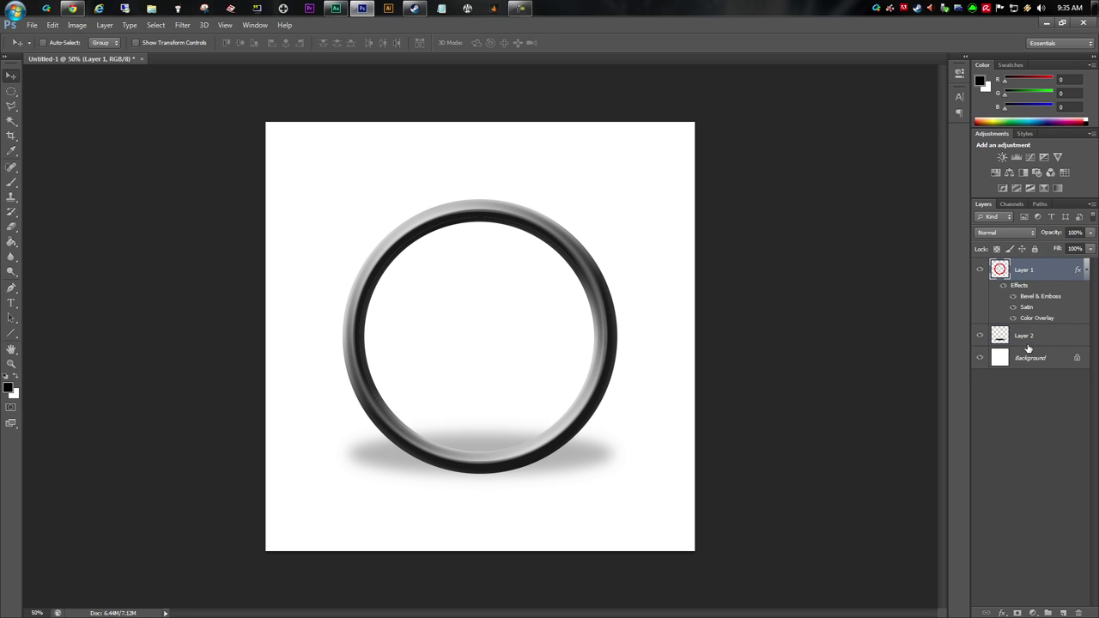
{"action": "left_click", "coordinate": [1028, 340]}
{"action": "key", "text": "ctrl+v"}
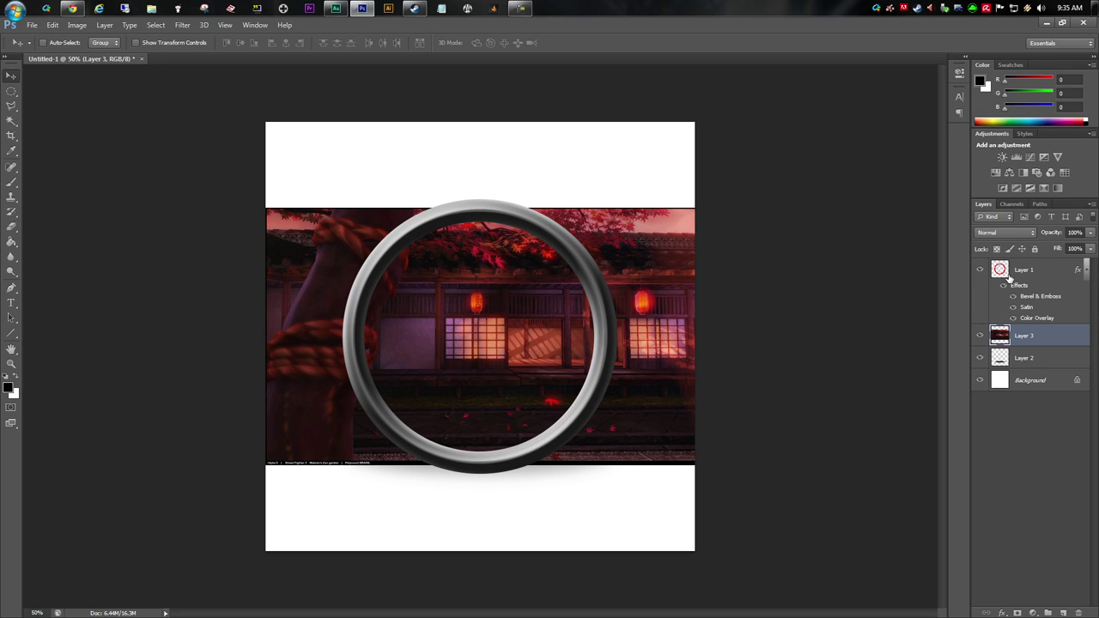
{"action": "left_click", "coordinate": [1007, 275]}
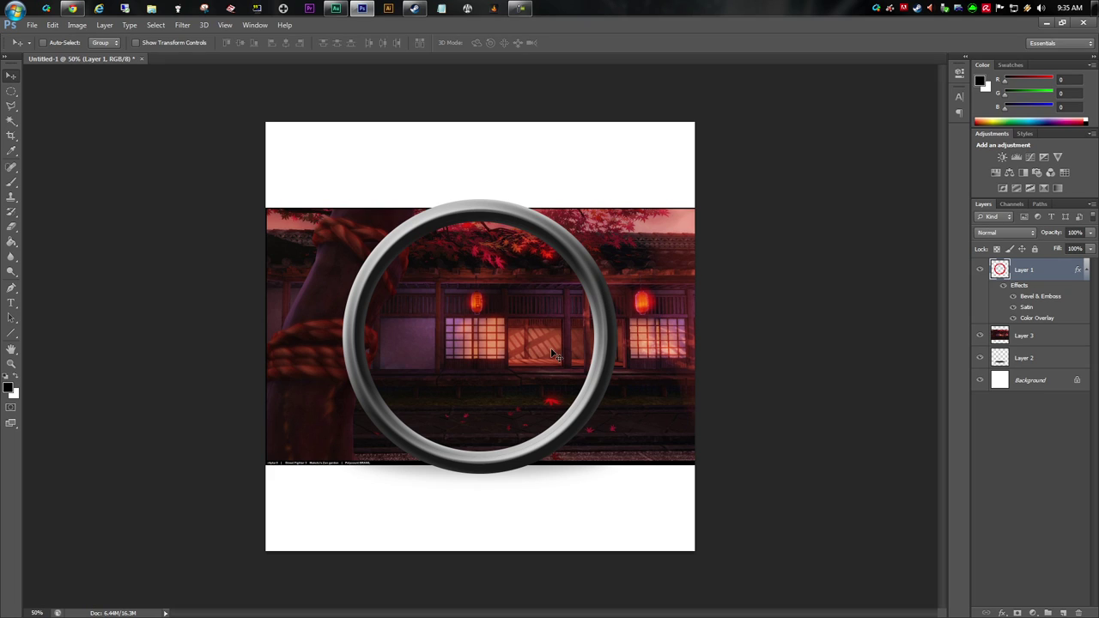
{"action": "left_click_drag", "start_coordinate": [540, 352], "coordinate": [455, 350]}
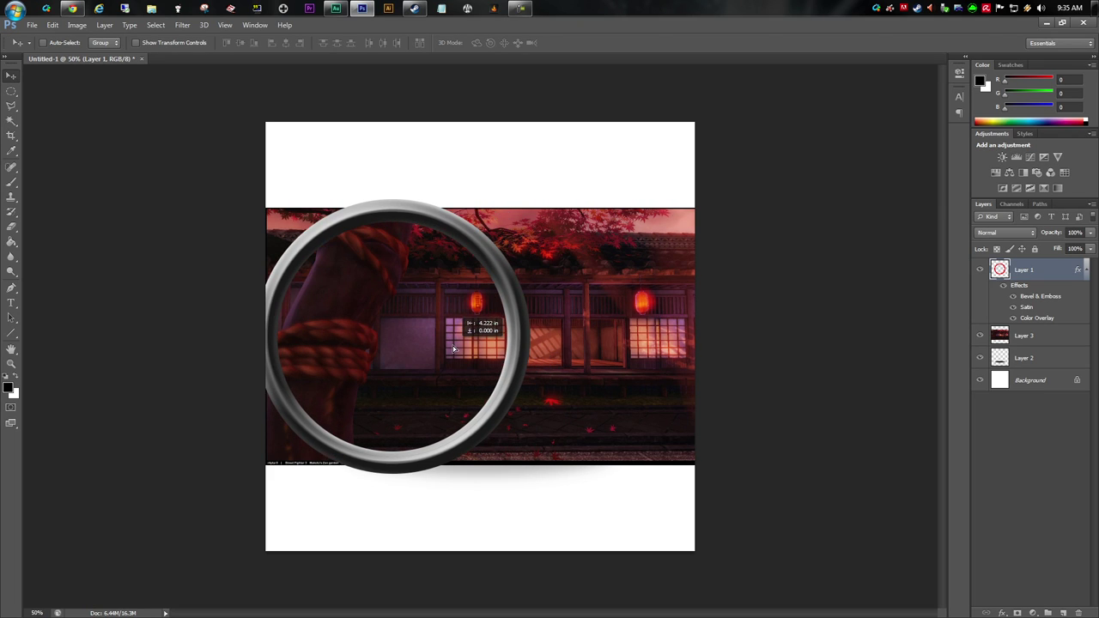
{"action": "key", "text": "ctrl+z"}
Step: Shift the stage image on Layer 3 sideways so the two lanterns sit evenly inside the ring
{"action": "left_click", "coordinate": [1039, 339]}
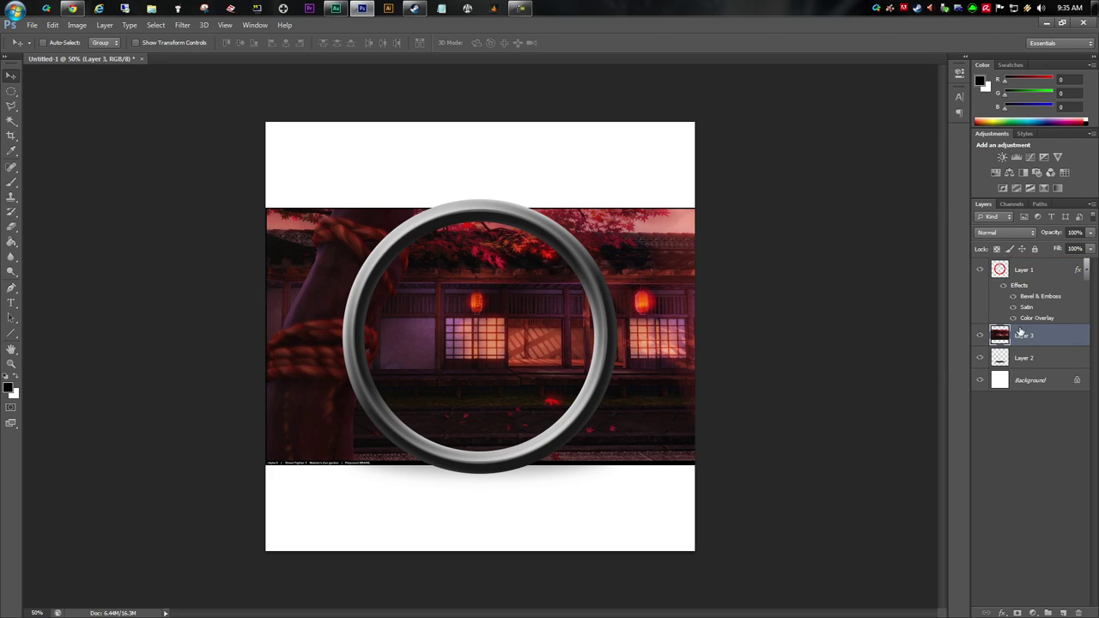
{"action": "left_click_drag", "start_coordinate": [498, 346], "coordinate": [446, 350]}
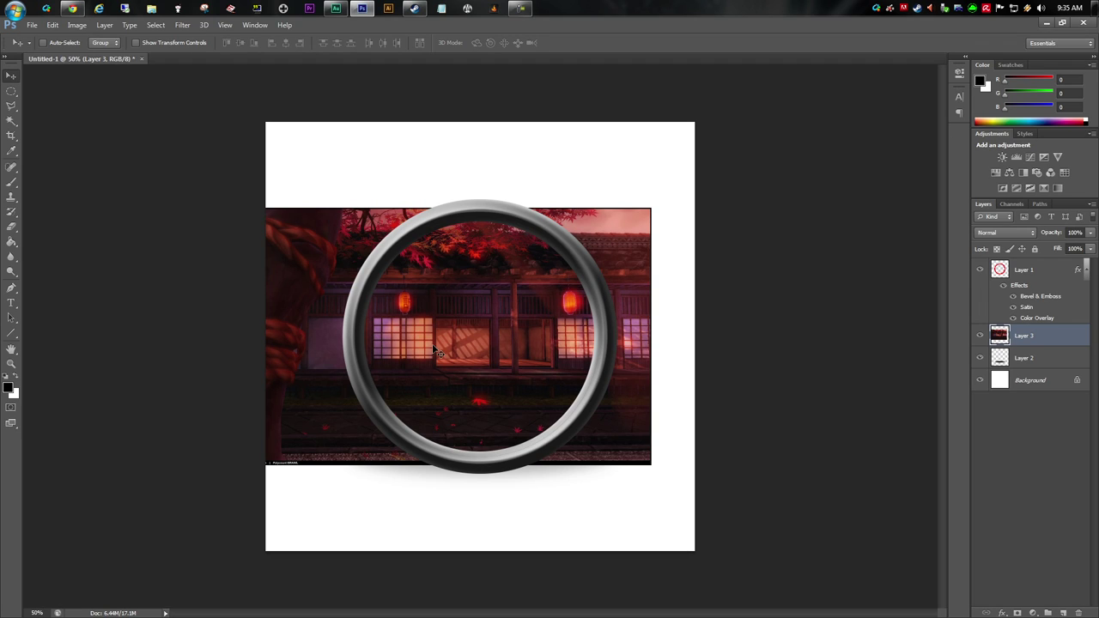
{"action": "key", "text": "Right"}
{"action": "key", "text": "Right"}
{"action": "key", "text": "Right"}
{"action": "key", "text": "Right"}
{"action": "key", "text": "Left"}
{"action": "key", "text": "Left"}
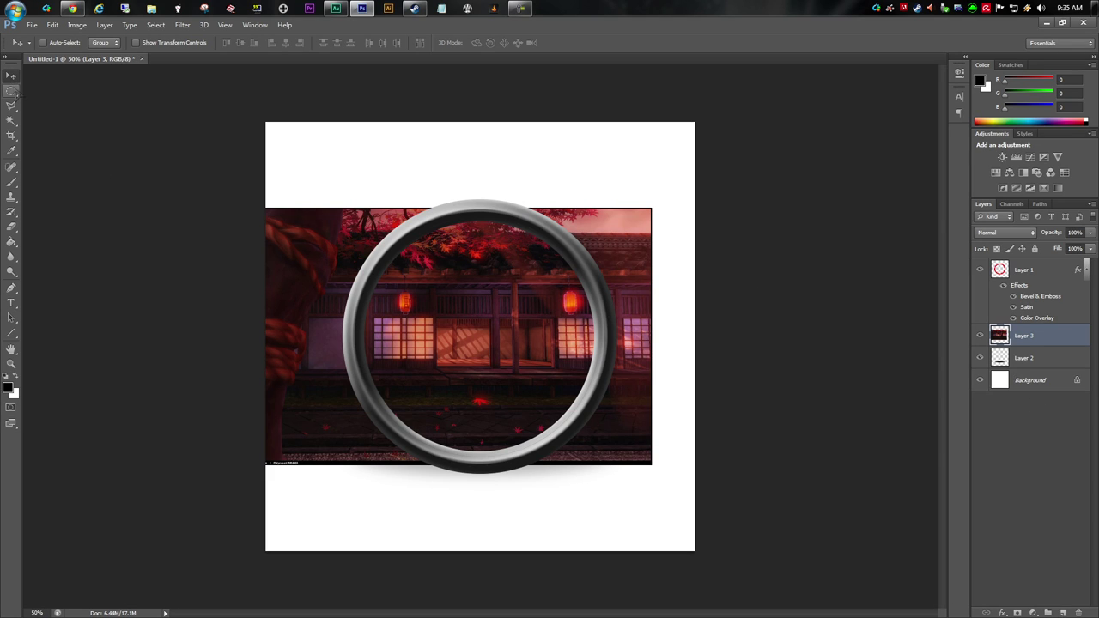
Step: Draw an elliptical selection around the ring and align its edge with the middle of the metallic band
{"action": "left_click", "coordinate": [12, 91]}
{"action": "left_click_drag", "start_coordinate": [345, 199], "coordinate": [624, 461]}
{"action": "left_click_drag", "start_coordinate": [458, 329], "coordinate": [460, 330]}
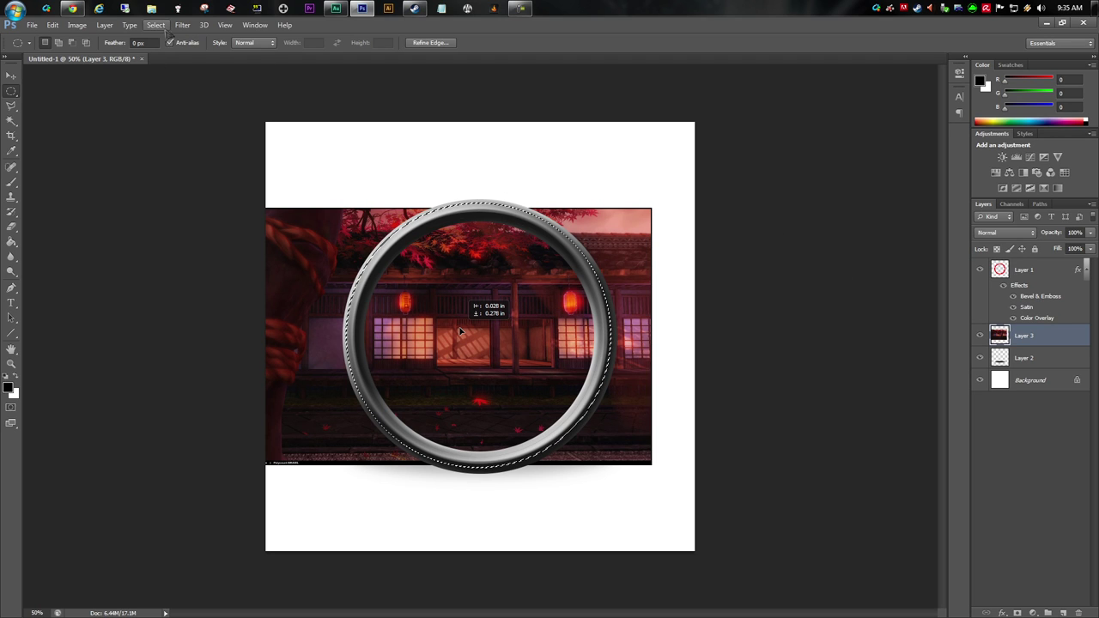
Step: Invert the selection, delete the stage image outside the ring, and clear the selection
{"action": "left_click", "coordinate": [156, 25]}
{"action": "left_click", "coordinate": [164, 69]}
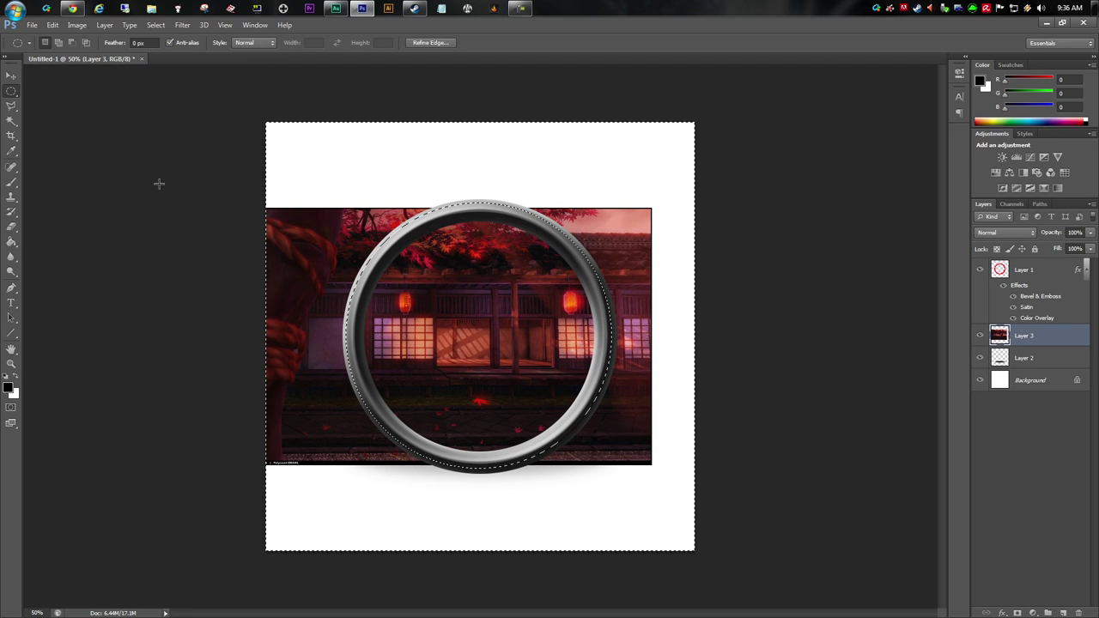
{"action": "key", "text": "Delete"}
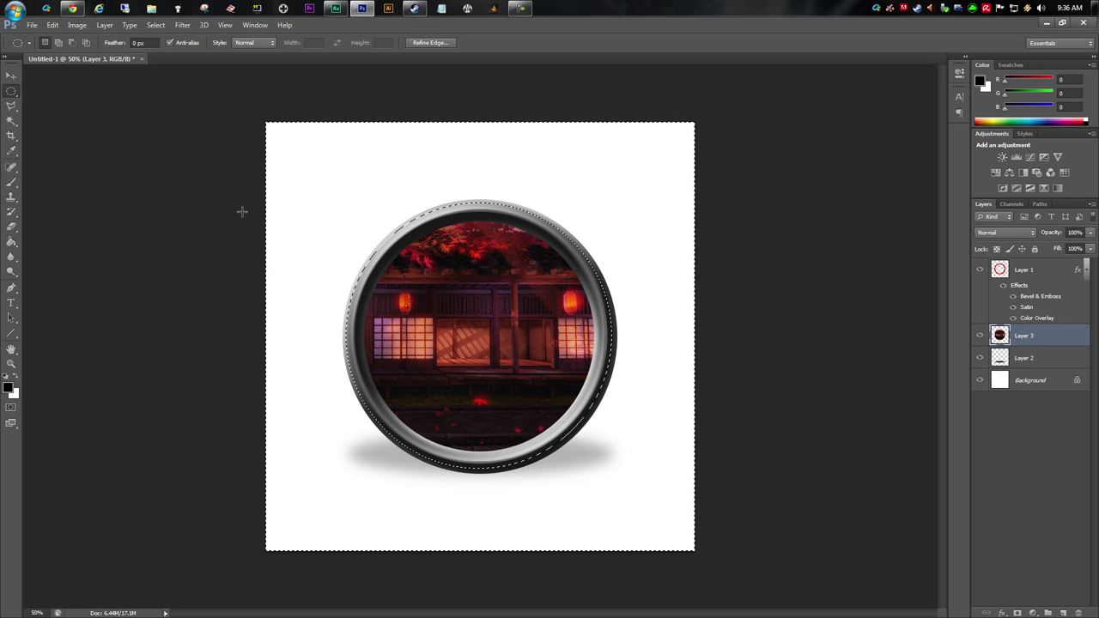
{"action": "left_click", "coordinate": [156, 25]}
{"action": "left_click", "coordinate": [160, 54]}
{"action": "left_click", "coordinate": [11, 75]}
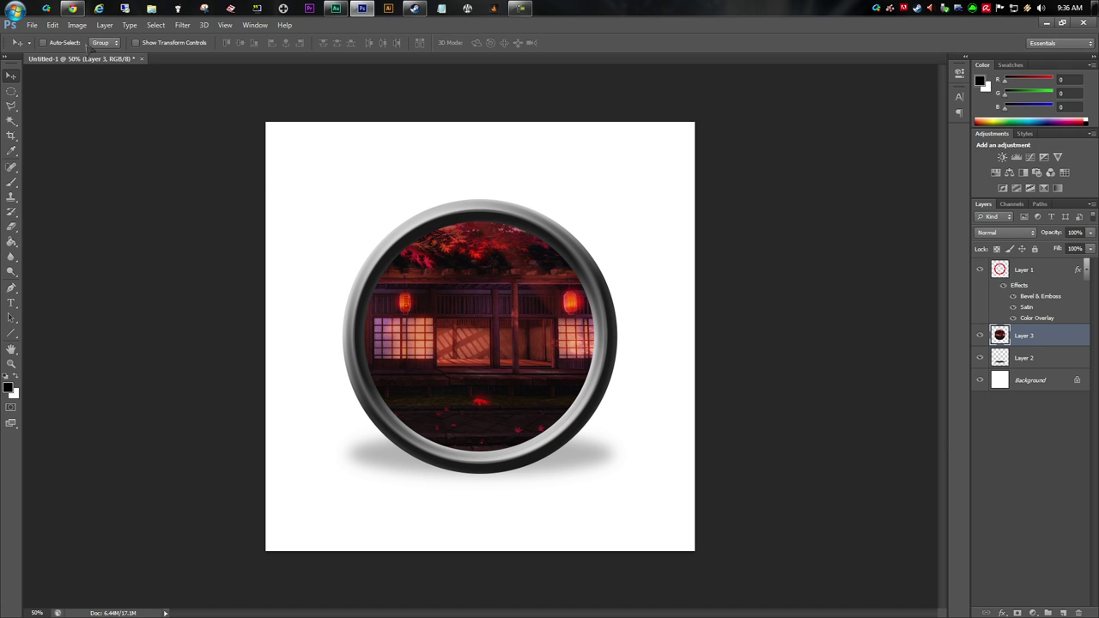
Step: Open the Street Fighter IV logo PNG from the Desktop
{"action": "left_click", "coordinate": [32, 25]}
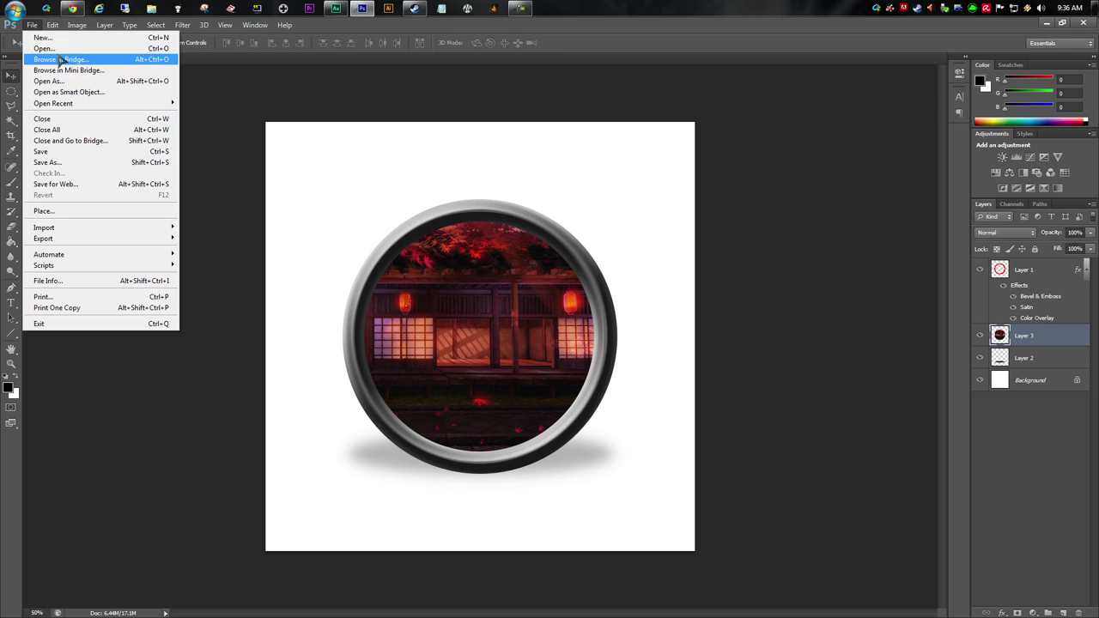
{"action": "left_click", "coordinate": [57, 49]}
{"action": "left_click", "coordinate": [268, 201]}
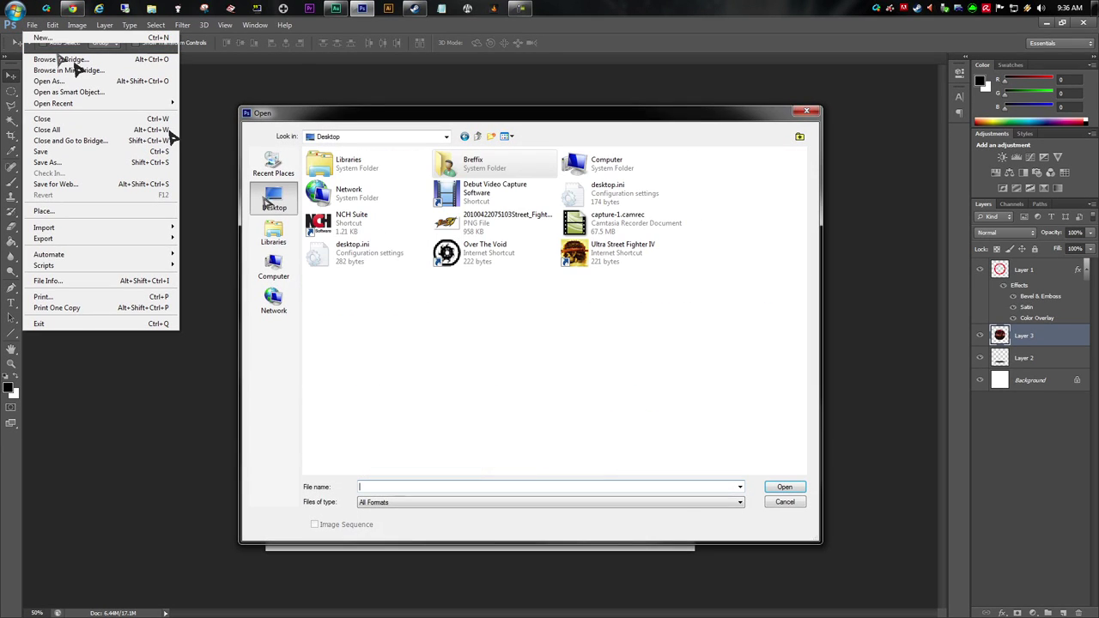
{"action": "left_click", "coordinate": [481, 189]}
{"action": "double_click", "coordinate": [481, 220]}
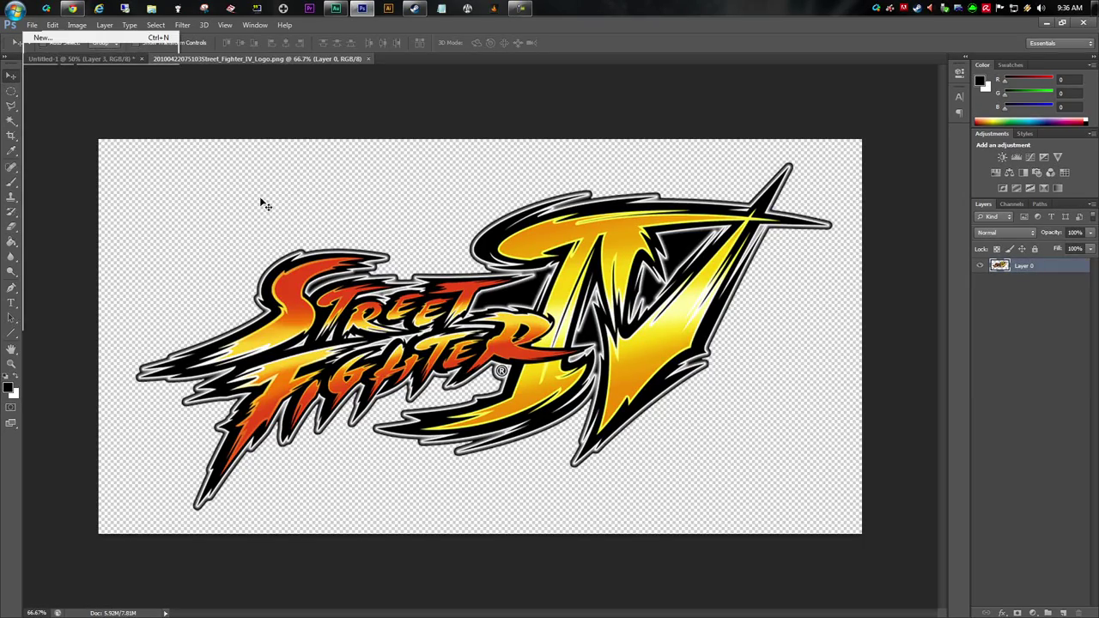
Step: Select the entire Street Fighter IV logo image and copy it
{"action": "left_click", "coordinate": [53, 25]}
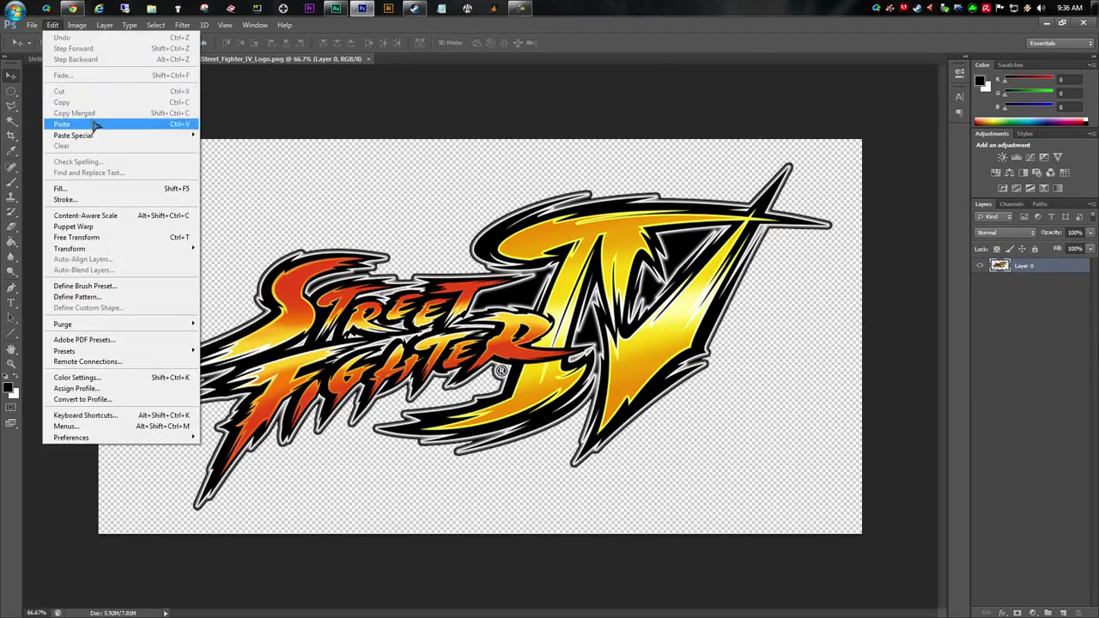
{"action": "left_click", "coordinate": [163, 38]}
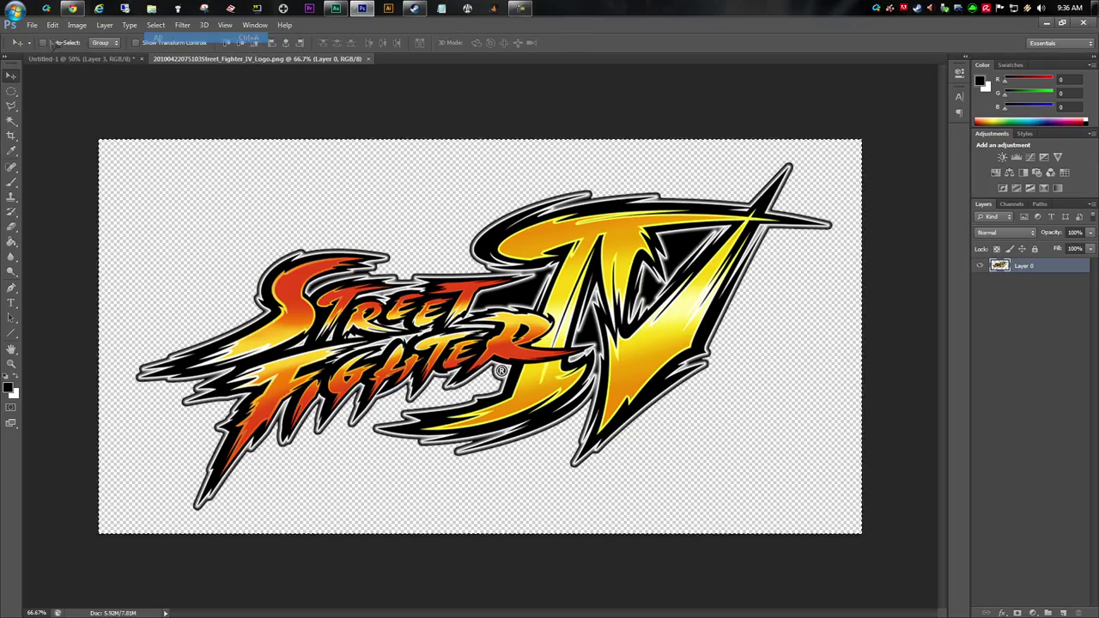
{"action": "left_click", "coordinate": [52, 25]}
{"action": "left_click", "coordinate": [95, 102]}
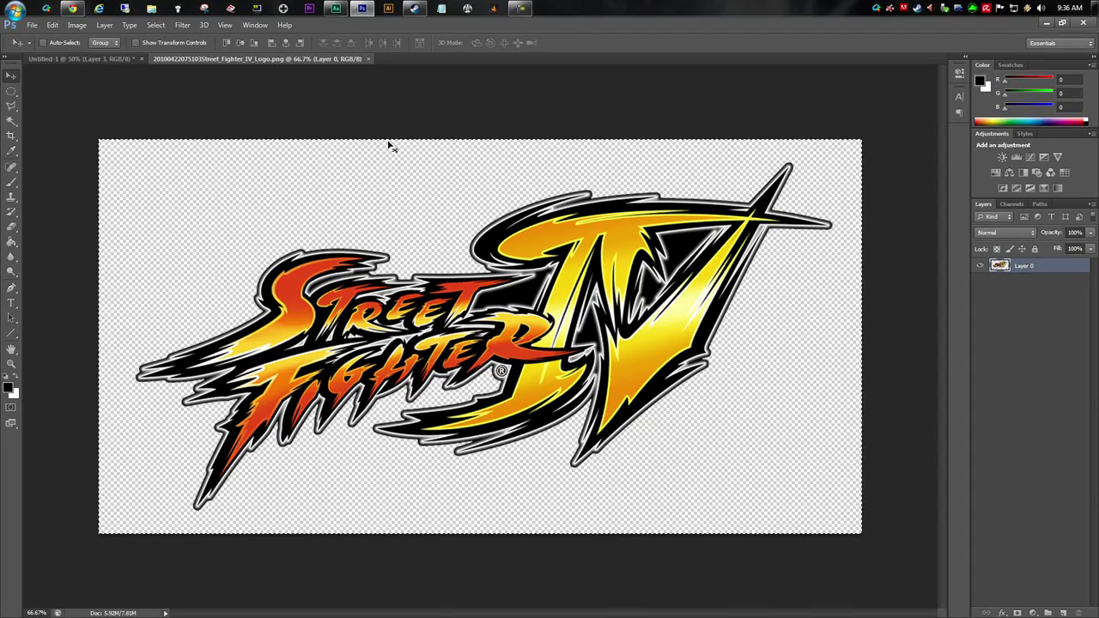
Step: Paste the logo into the Untitled-1 icon document and place its layer above the ring layer, Layer 1
{"action": "left_click", "coordinate": [81, 58]}
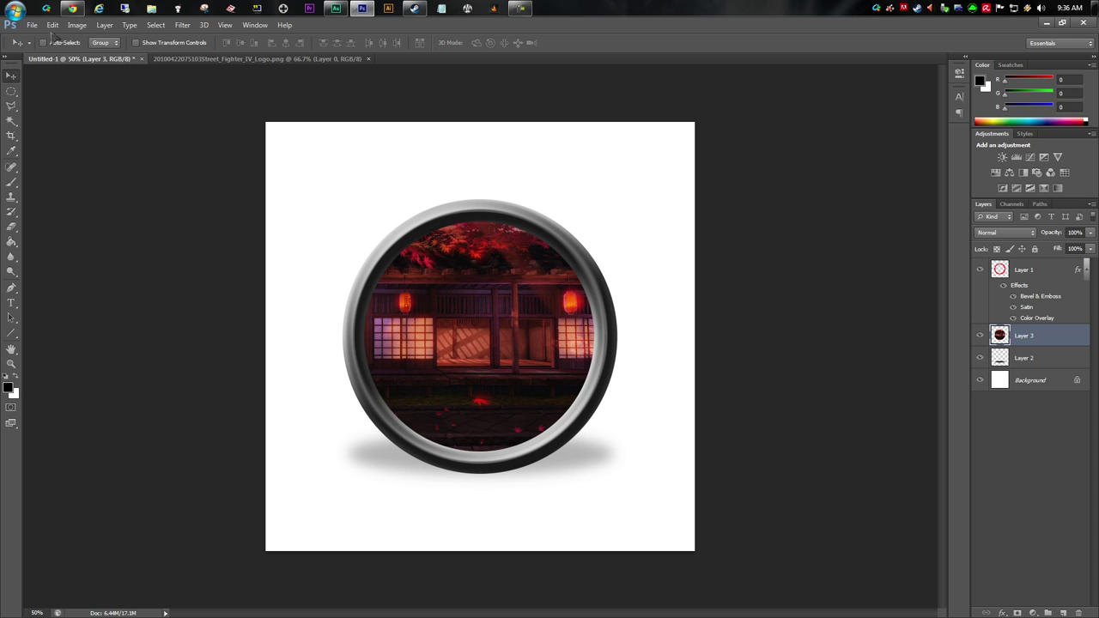
{"action": "left_click", "coordinate": [53, 24]}
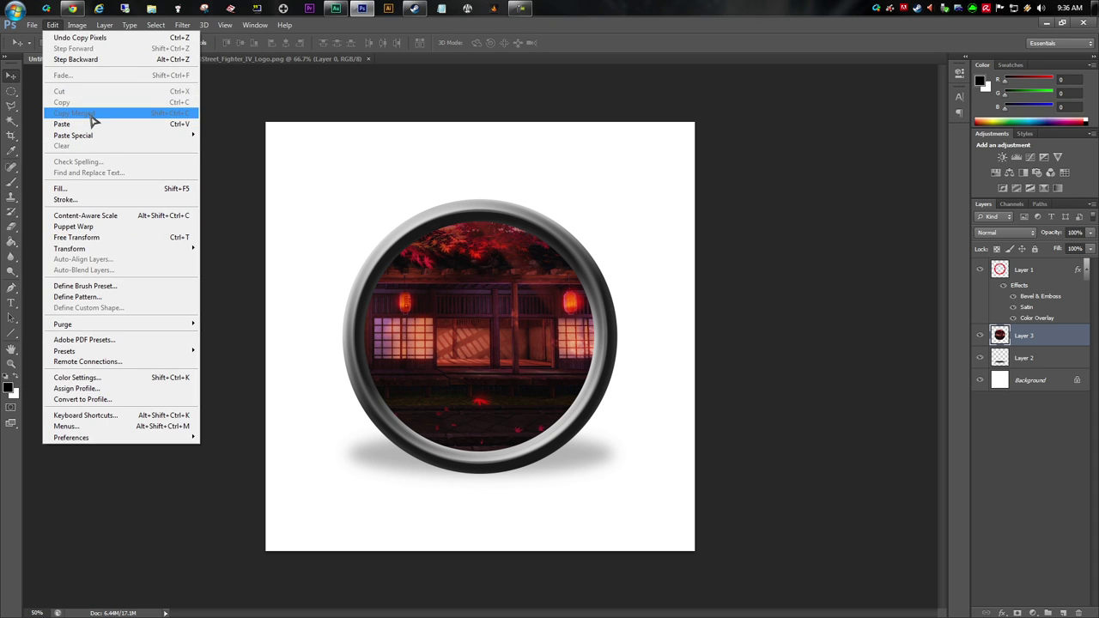
{"action": "left_click", "coordinate": [62, 124]}
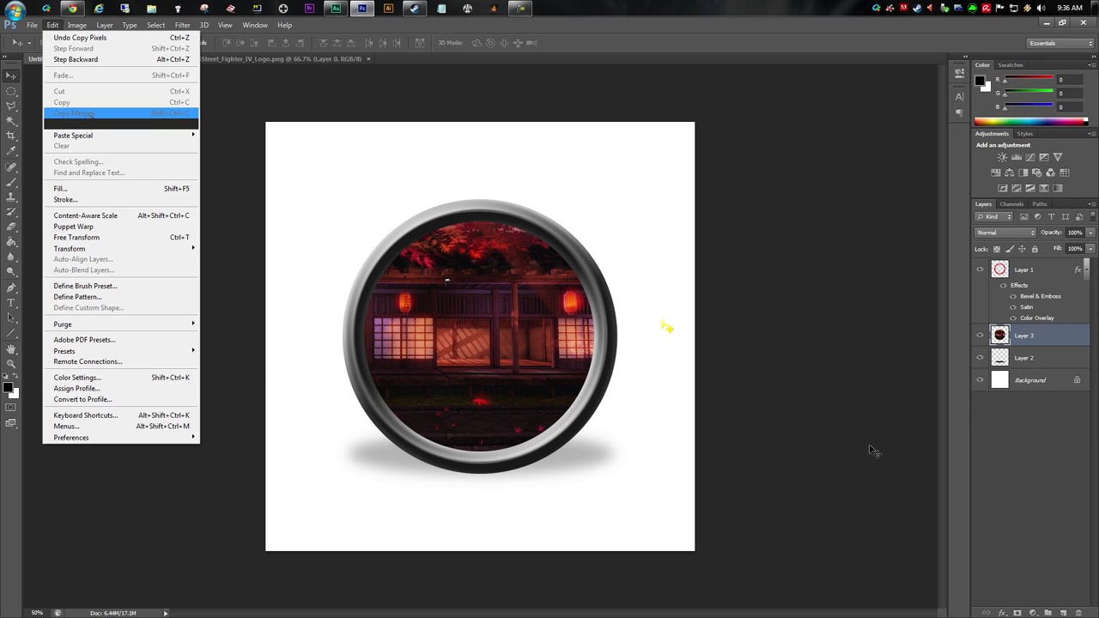
{"action": "left_click_drag", "start_coordinate": [1007, 342], "coordinate": [1017, 264]}
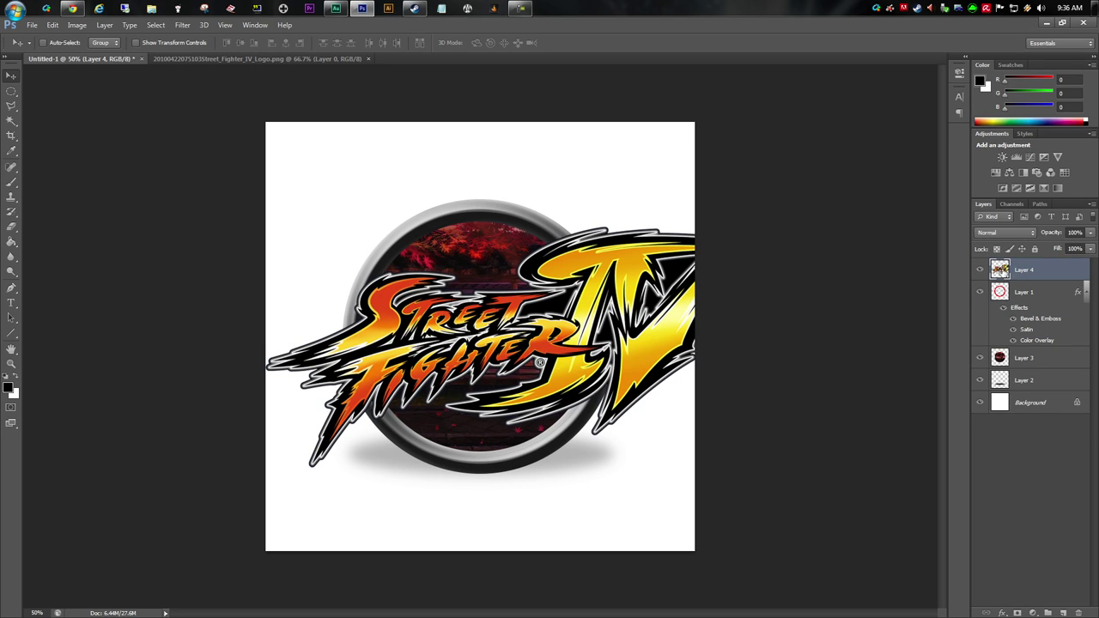
Step: Scale the Street Fighter IV logo layer to about 67% and position it across the lower half of the ring
{"action": "left_click", "coordinate": [52, 24]}
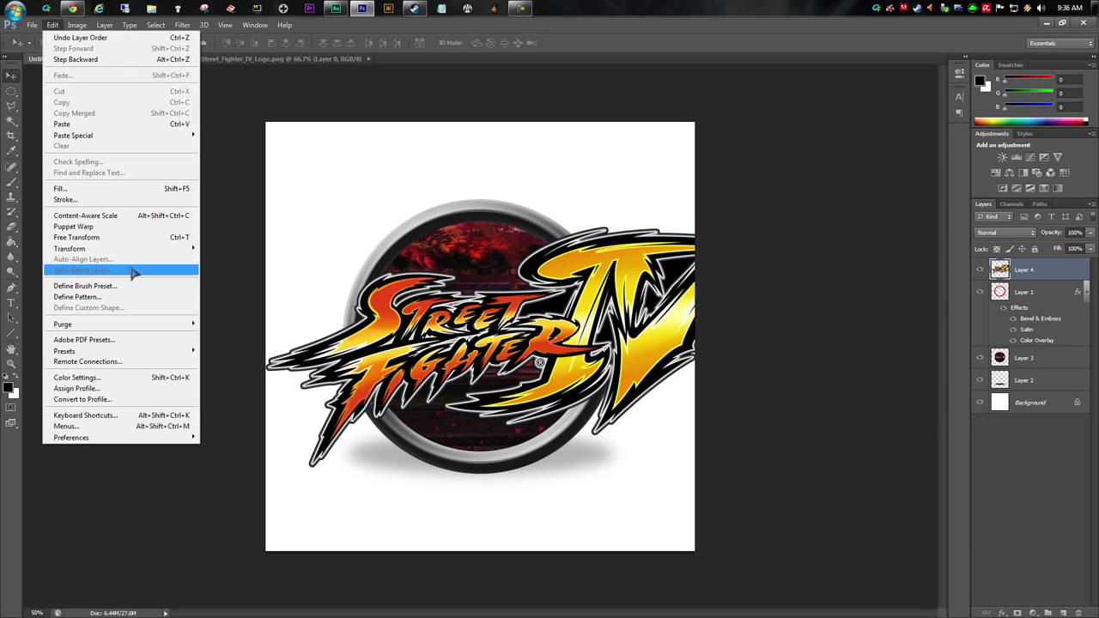
{"action": "mouse_move", "coordinate": [116, 251]}
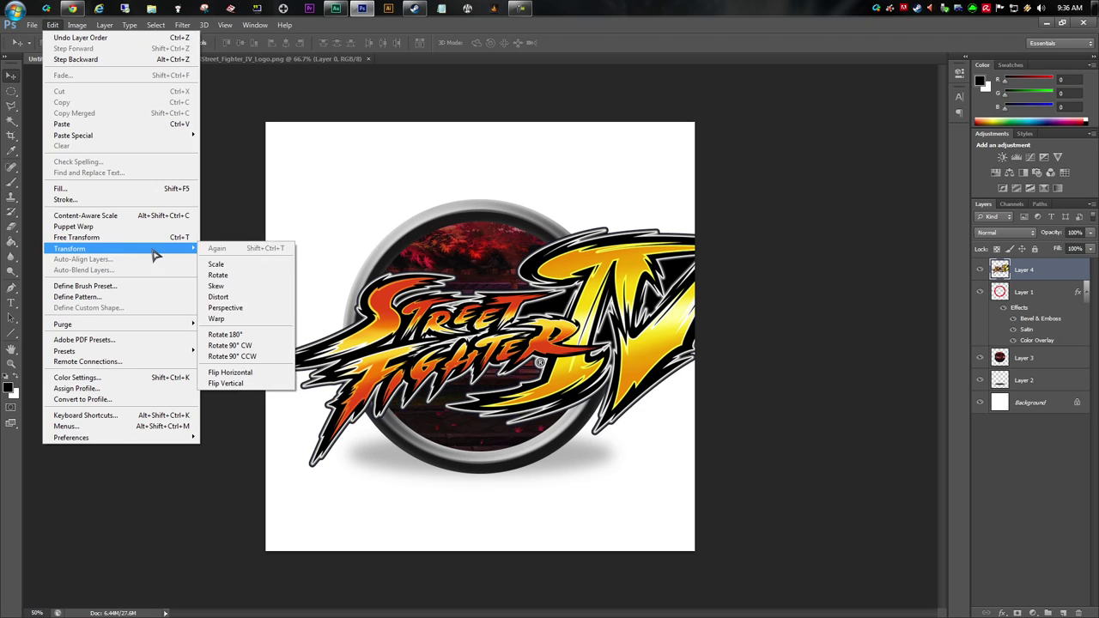
{"action": "left_click", "coordinate": [227, 265]}
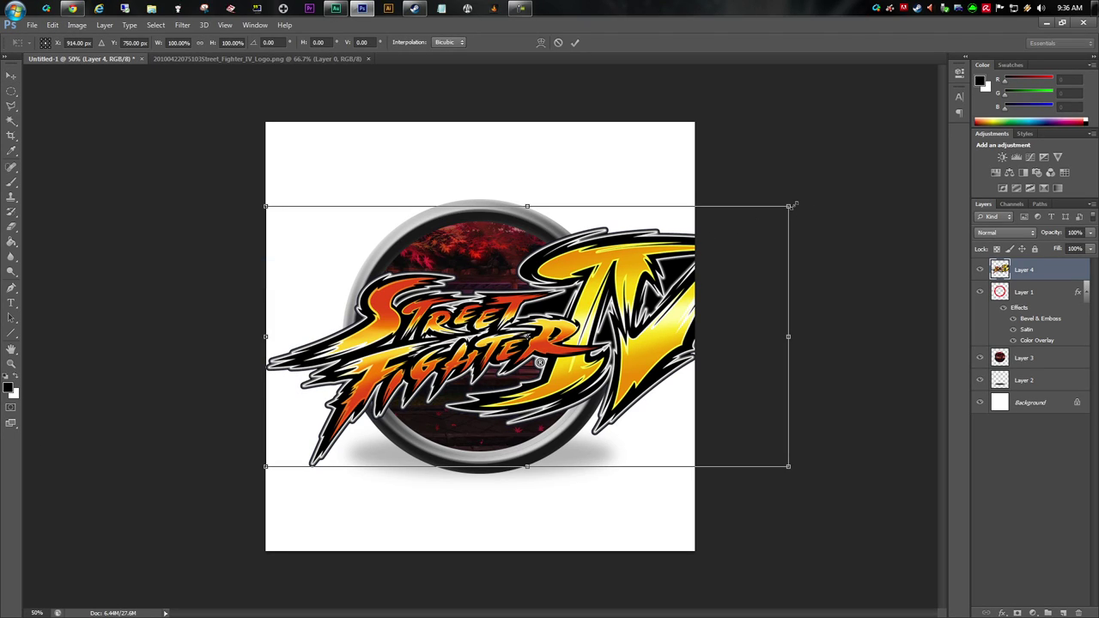
{"action": "left_click_drag", "start_coordinate": [793, 205], "coordinate": [694, 339]}
{"action": "left_click_drag", "start_coordinate": [518, 346], "coordinate": [555, 358]}
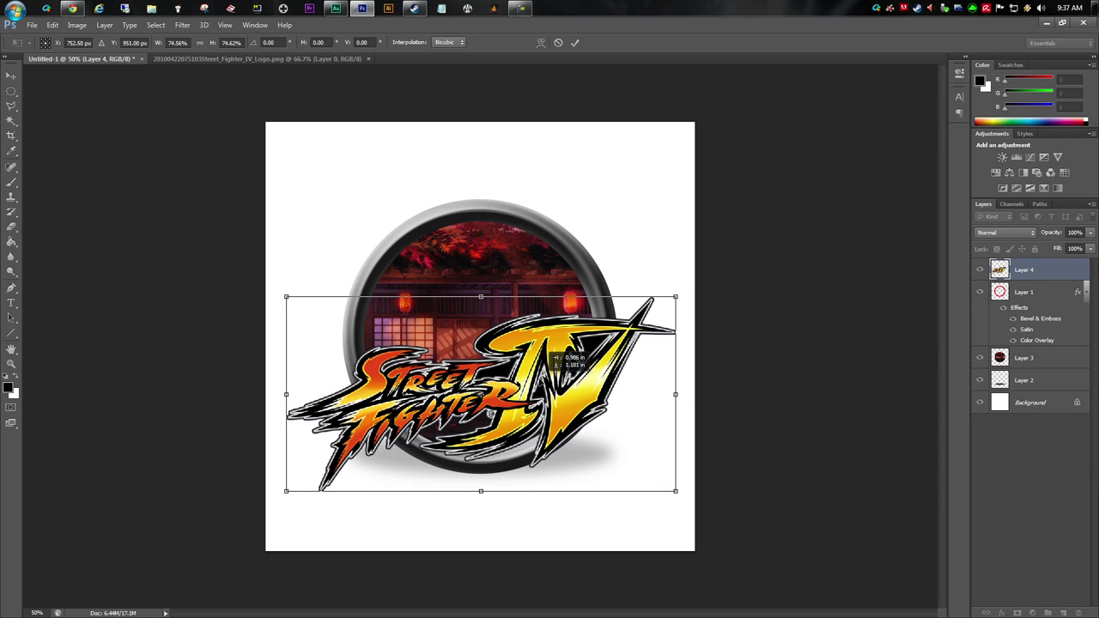
{"action": "left_click_drag", "start_coordinate": [679, 295], "coordinate": [660, 310]}
{"action": "key", "text": "ctrl+z"}
{"action": "left_click_drag", "start_coordinate": [526, 354], "coordinate": [523, 354]}
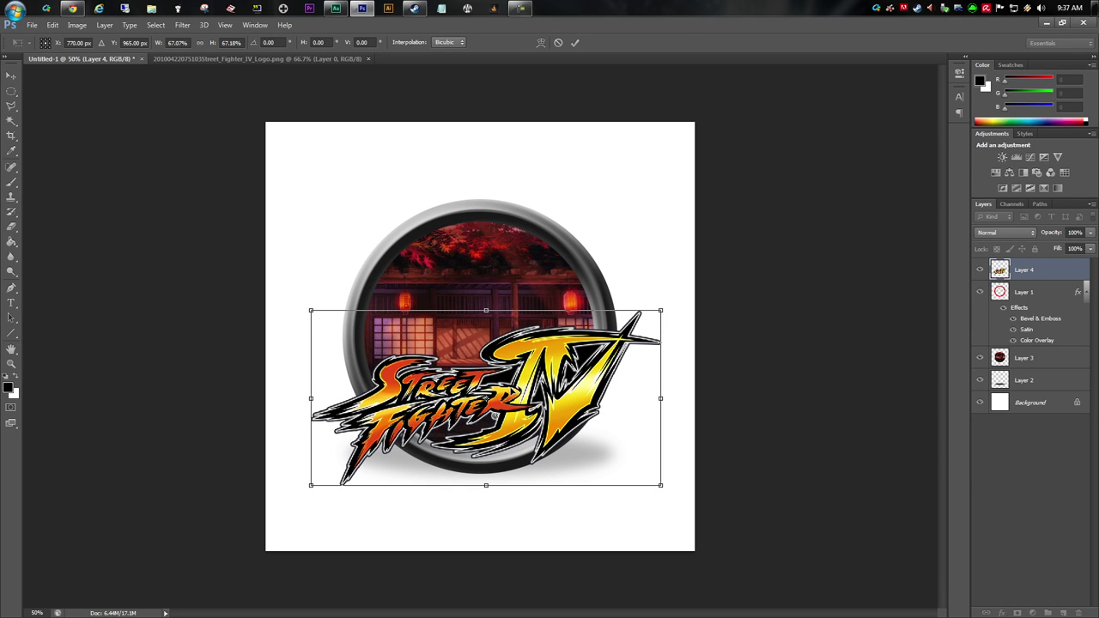
{"action": "key", "text": "Return"}
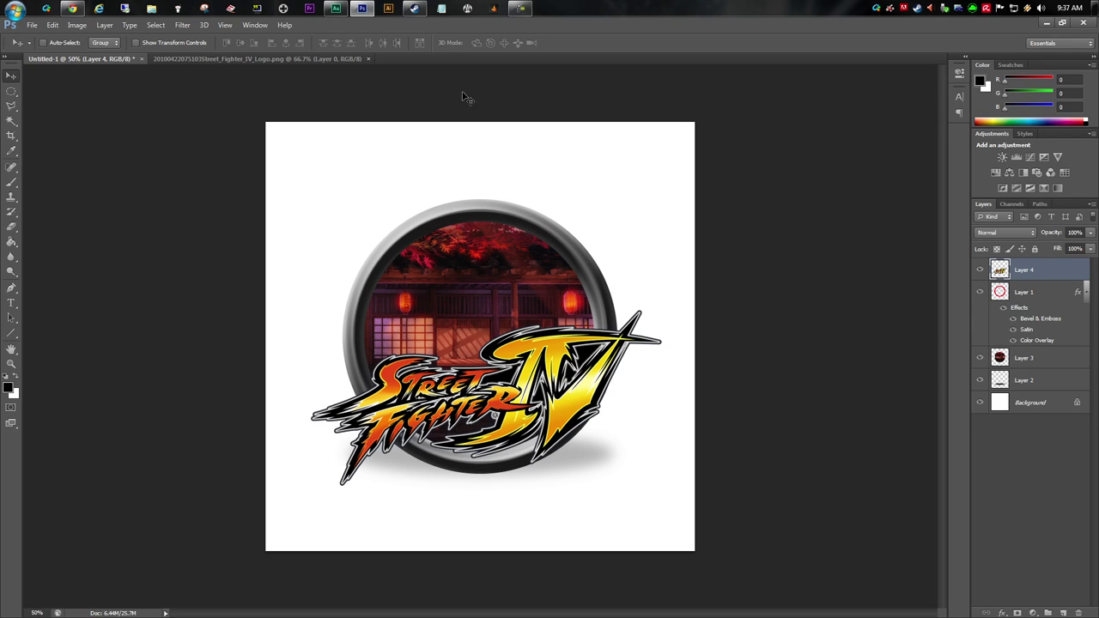
Step: Switch to Chrome's Google Images results for Street Fighter IV background art and filter them to PNG files
{"action": "left_click", "coordinate": [72, 8]}
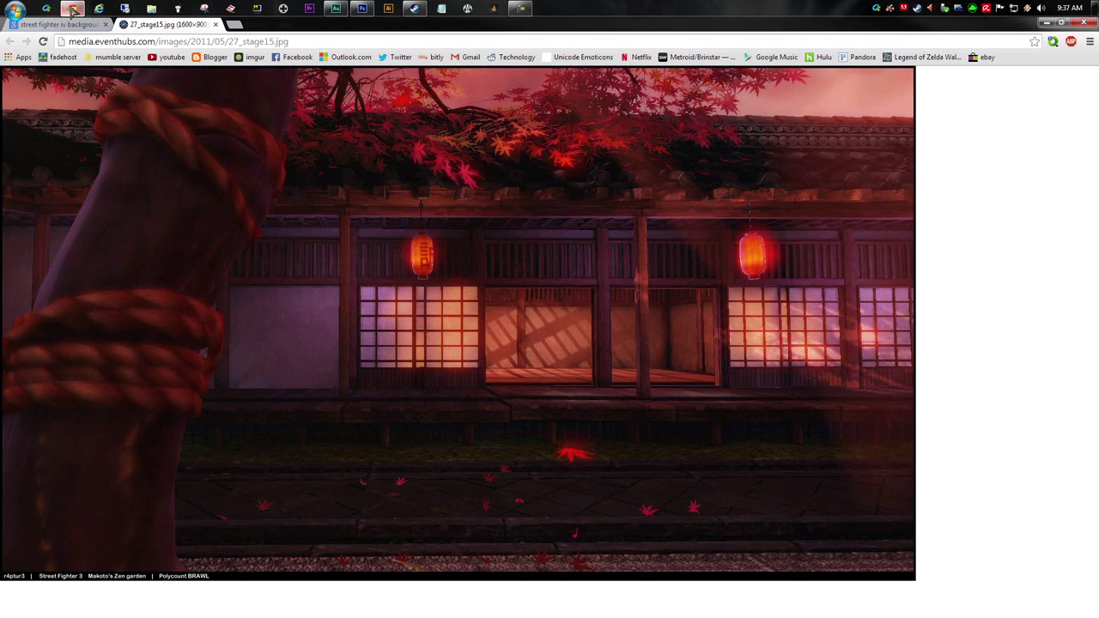
{"action": "left_click", "coordinate": [81, 27]}
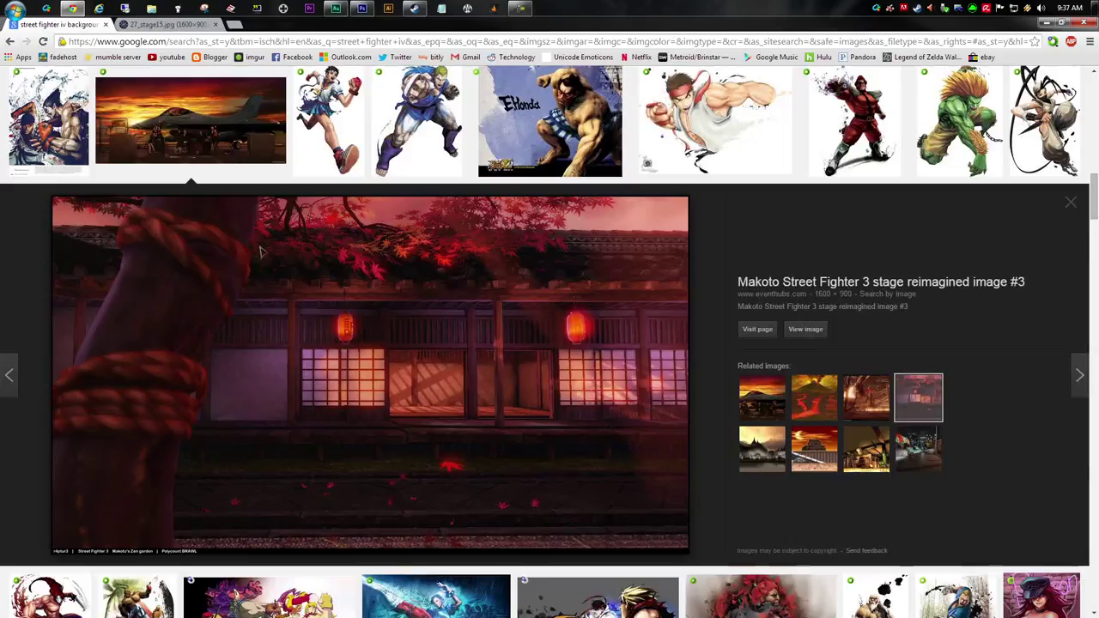
{"action": "scroll", "coordinate": [549, 343], "scroll_direction": "up", "scroll_amount": 10}
{"action": "left_click", "coordinate": [361, 9]}
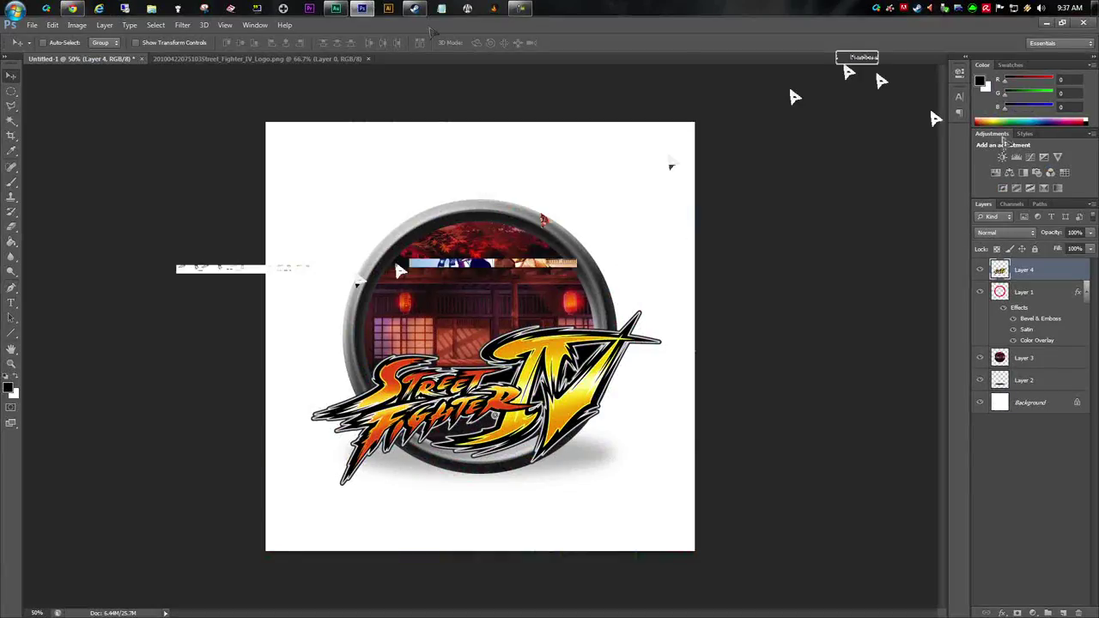
{"action": "key", "text": "alt+Tab"}
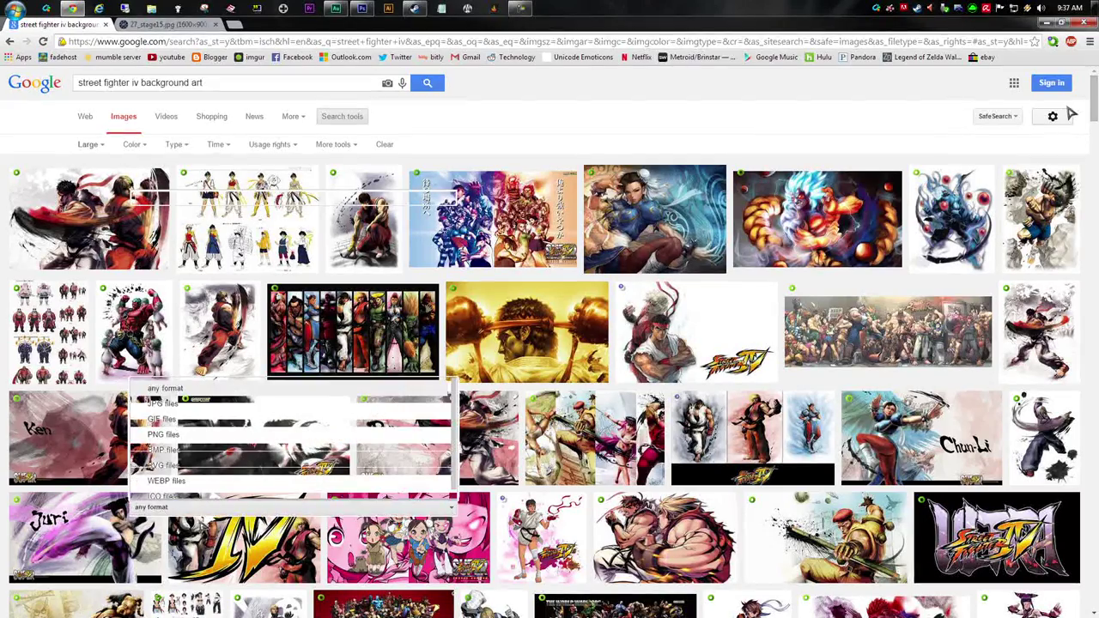
{"action": "left_click", "coordinate": [163, 428]}
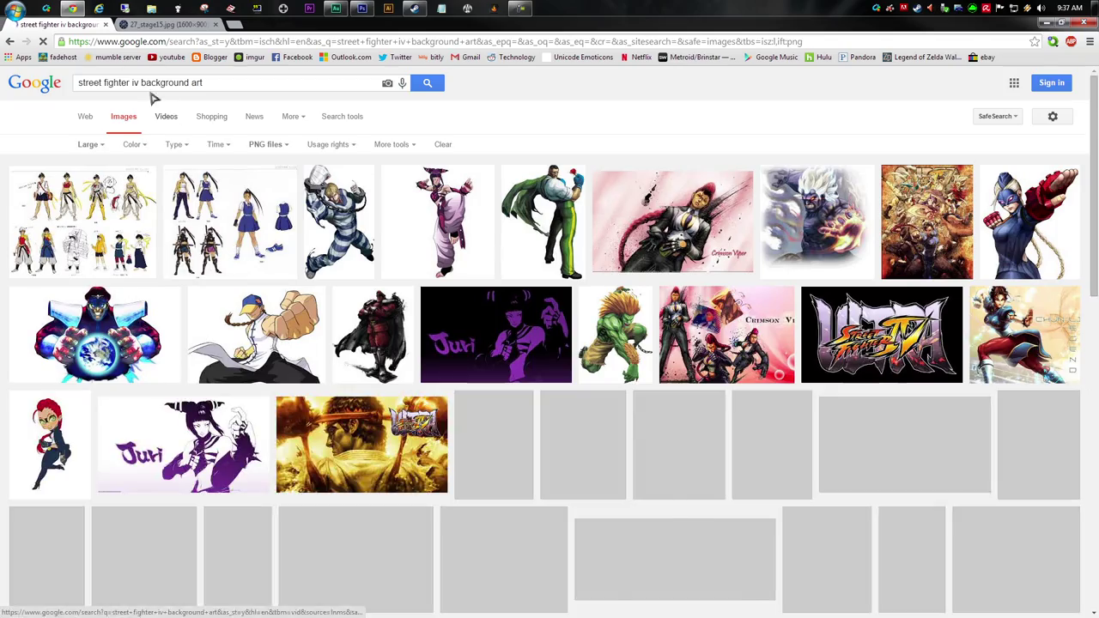
Step: Shorten the query text to "street fighter iv" and view the Giant Bomb Zangief artwork at full size in a new tab
{"action": "left_click_drag", "start_coordinate": [141, 82], "coordinate": [340, 95]}
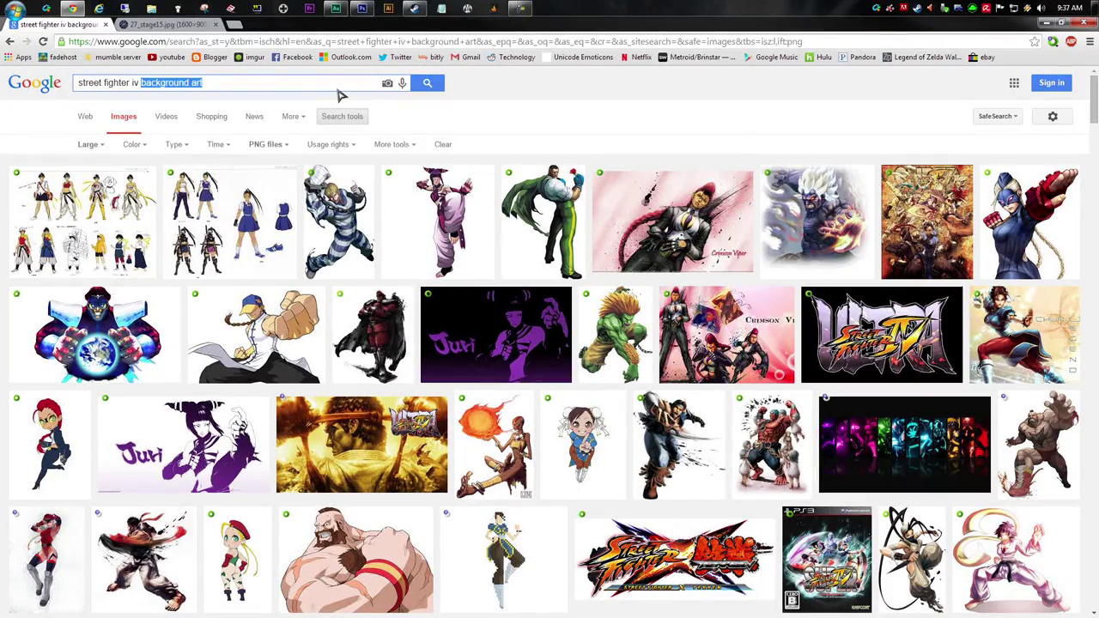
{"action": "key", "text": "BackSpace"}
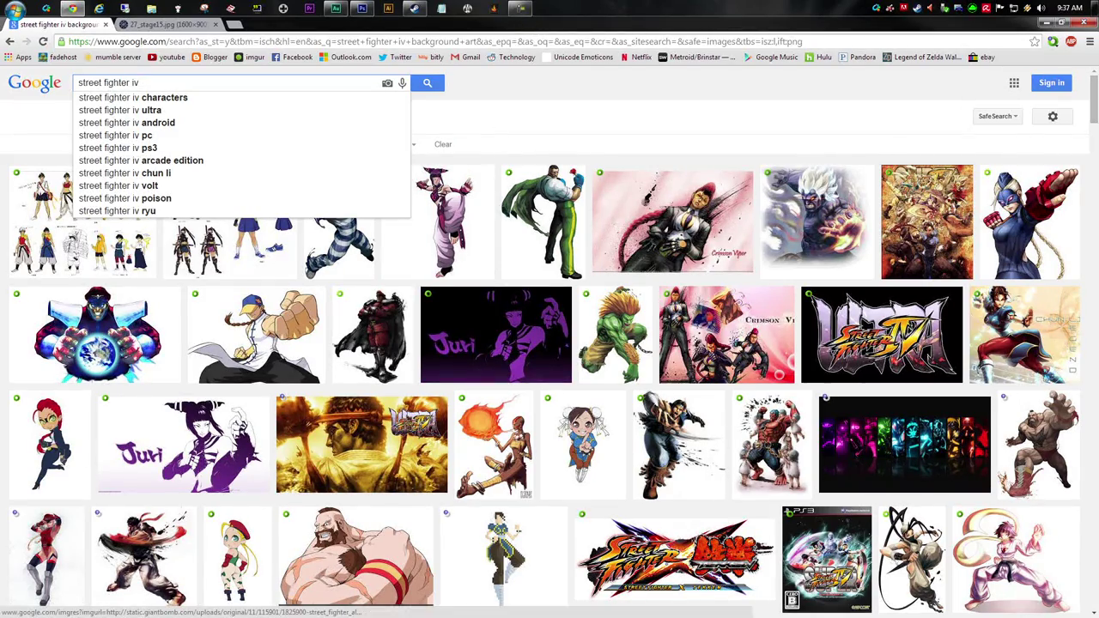
{"action": "left_click", "coordinate": [496, 190]}
{"action": "scroll", "coordinate": [496, 190], "scroll_direction": "down", "scroll_amount": 2}
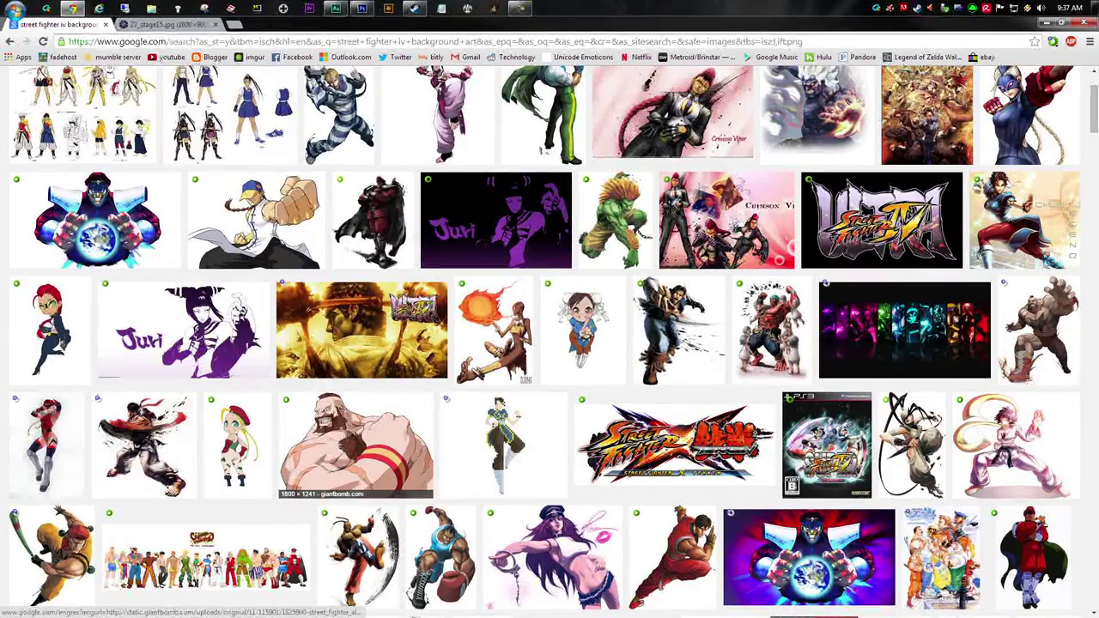
{"action": "right_click", "coordinate": [345, 225]}
{"action": "left_click", "coordinate": [430, 232]}
{"action": "scroll", "coordinate": [540, 150], "scroll_direction": "up", "scroll_amount": 2}
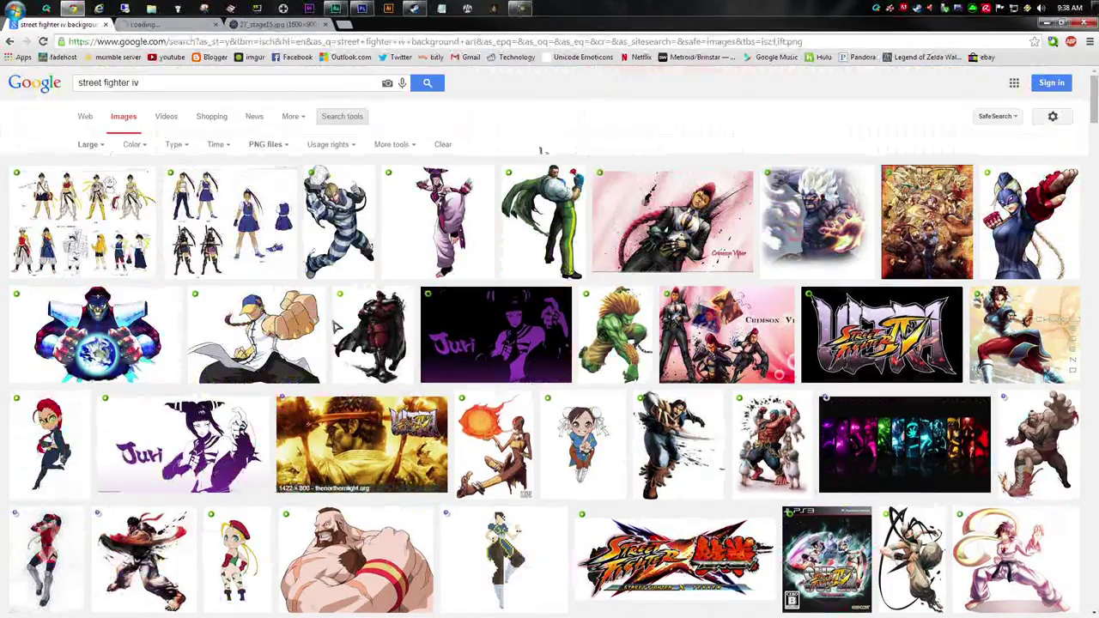
{"action": "left_click", "coordinate": [172, 24]}
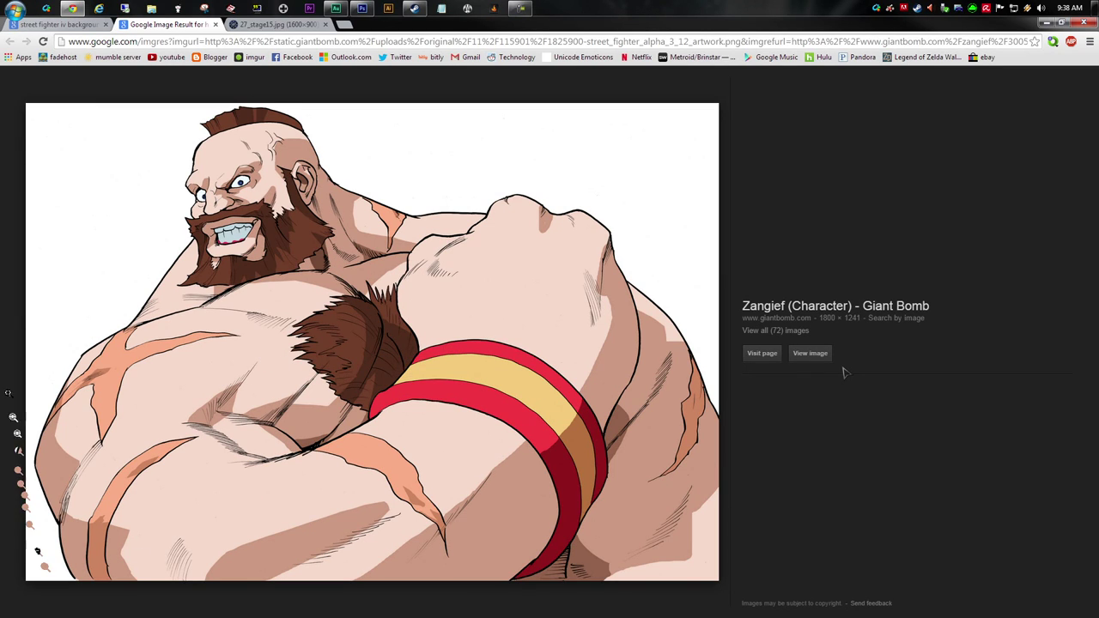
{"action": "left_click", "coordinate": [809, 353]}
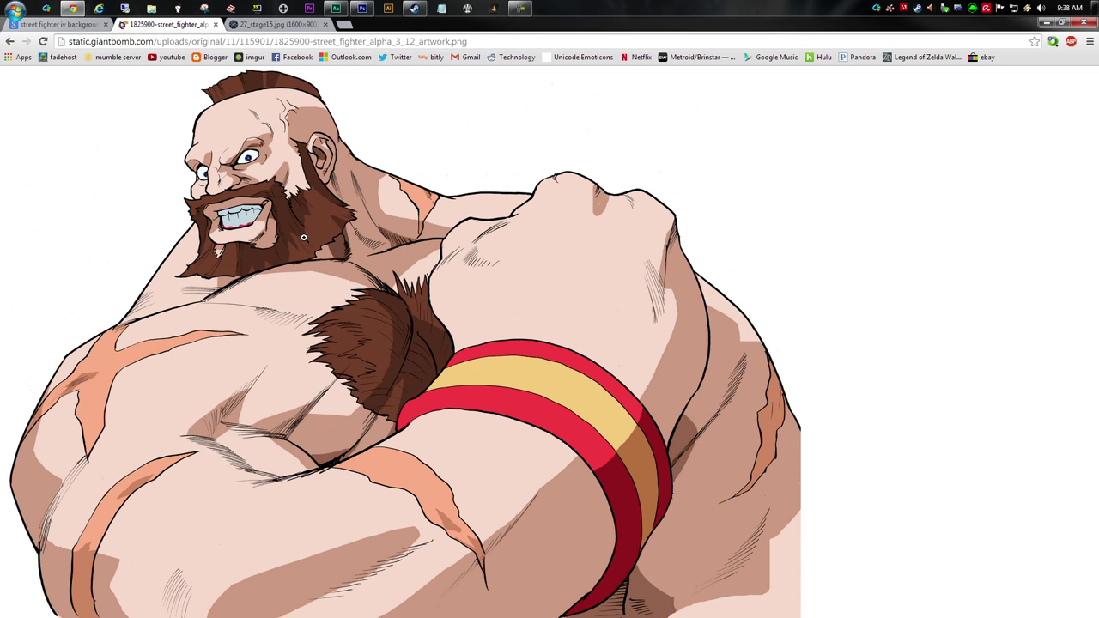
Step: Close the 27_stage15.jpg and Giant Bomb artwork tabs and return to the image results
{"action": "left_click", "coordinate": [253, 25]}
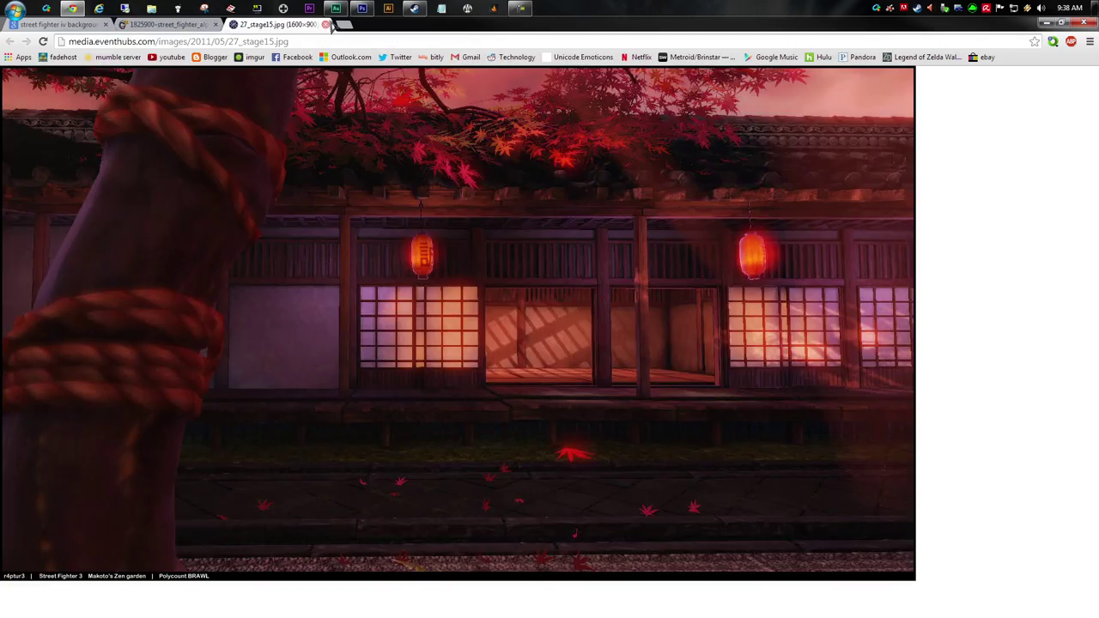
{"action": "left_click", "coordinate": [325, 25]}
{"action": "left_click", "coordinate": [56, 24]}
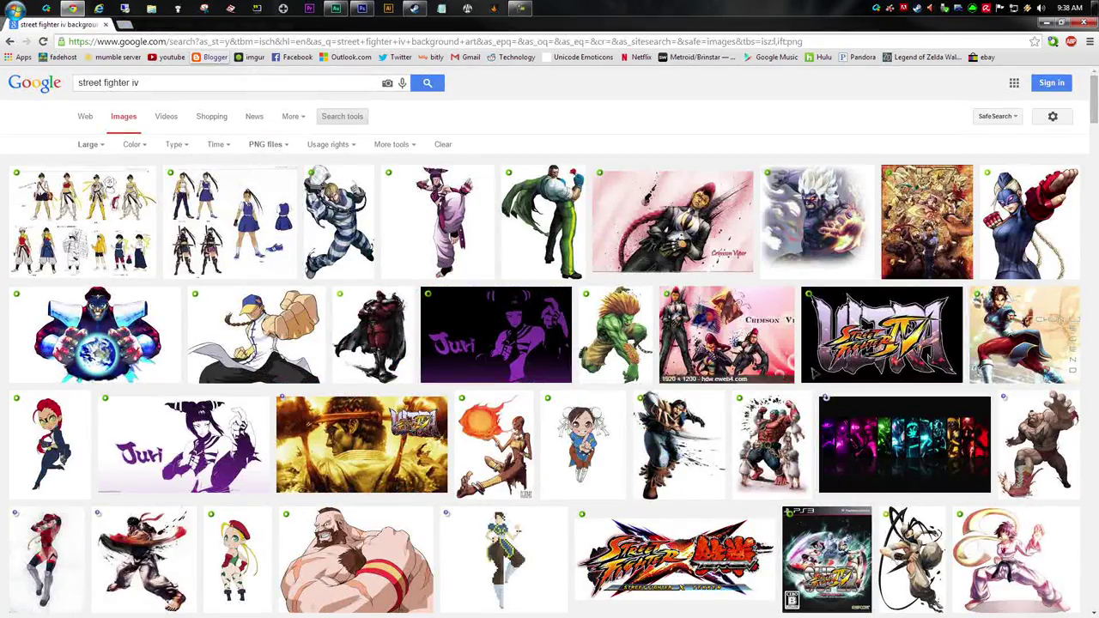
Step: Open the full-size Mognet Central Zangief render from the PNG results and save it to the Desktop as zangief.png
{"action": "middle_click", "coordinate": [868, 332]}
{"action": "key", "text": "ctrl+Tab"}
{"action": "key", "text": "ctrl+shift+Tab"}
{"action": "left_click", "coordinate": [1038, 386]}
{"action": "left_click", "coordinate": [1039, 387]}
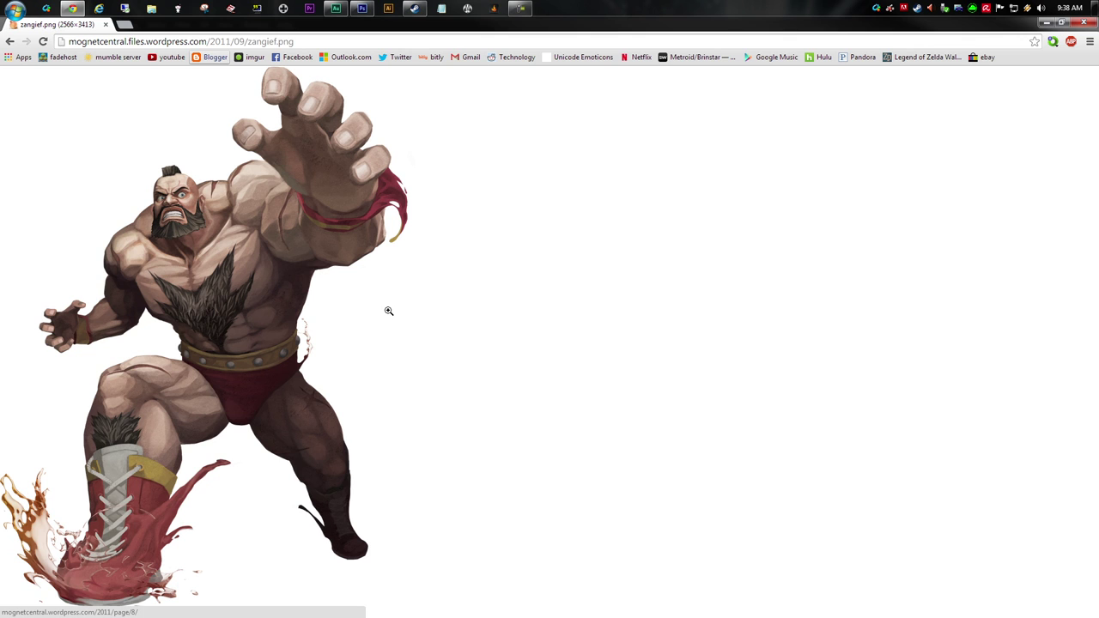
{"action": "right_click", "coordinate": [262, 230]}
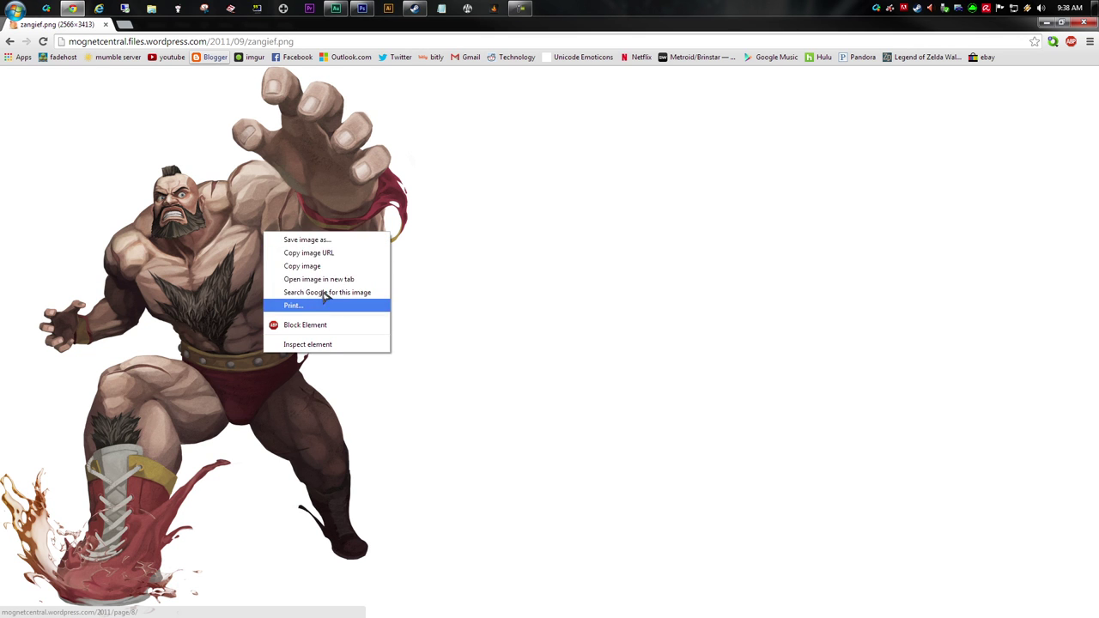
{"action": "left_click", "coordinate": [301, 237]}
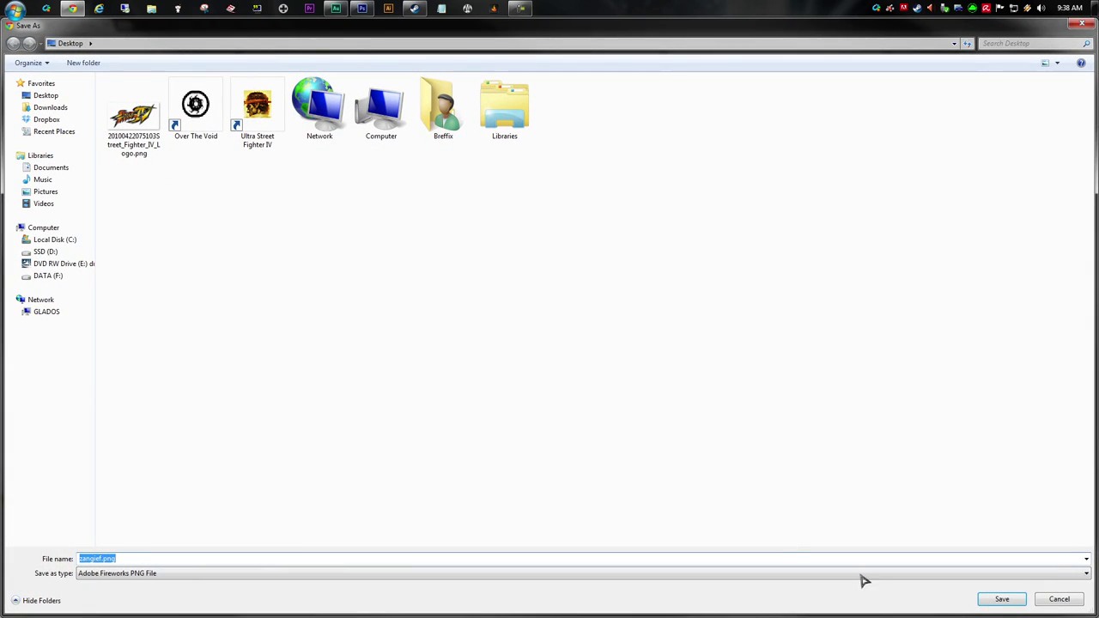
{"action": "left_click", "coordinate": [993, 601]}
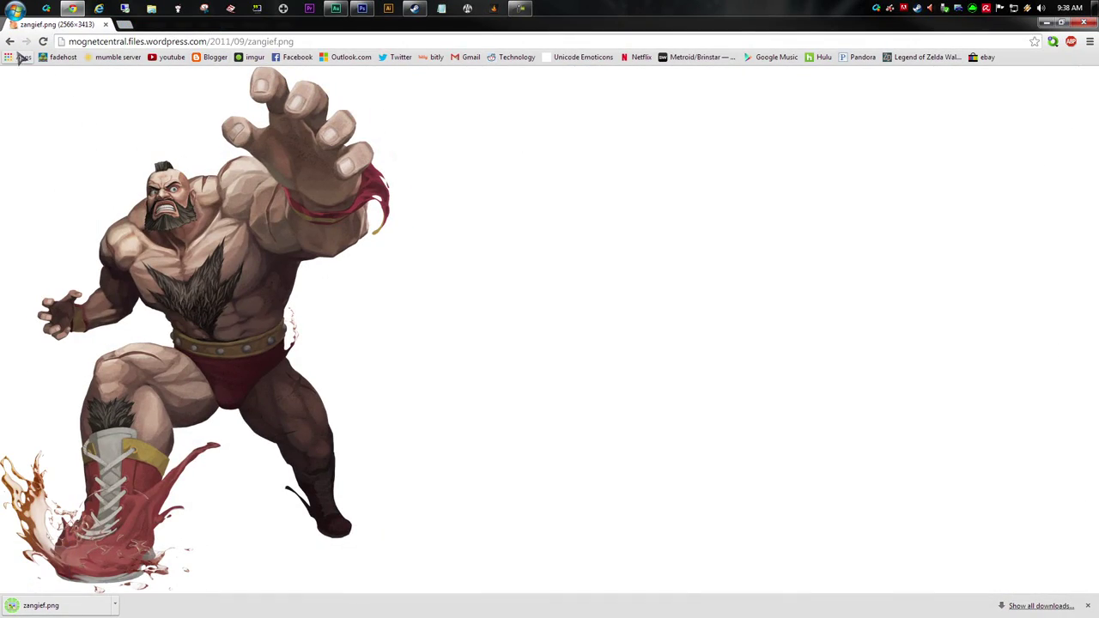
Step: Return to the image results, close the Zangief preview and look through the PNG results for other character art
{"action": "left_click", "coordinate": [9, 41]}
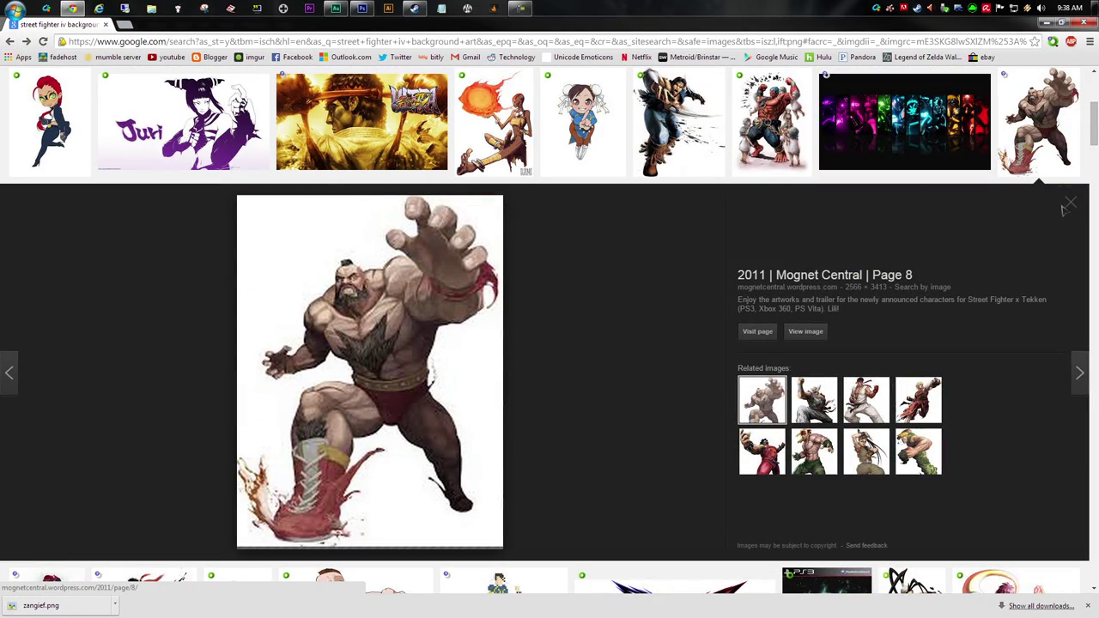
{"action": "scroll", "coordinate": [1014, 226], "scroll_direction": "up", "scroll_amount": 3}
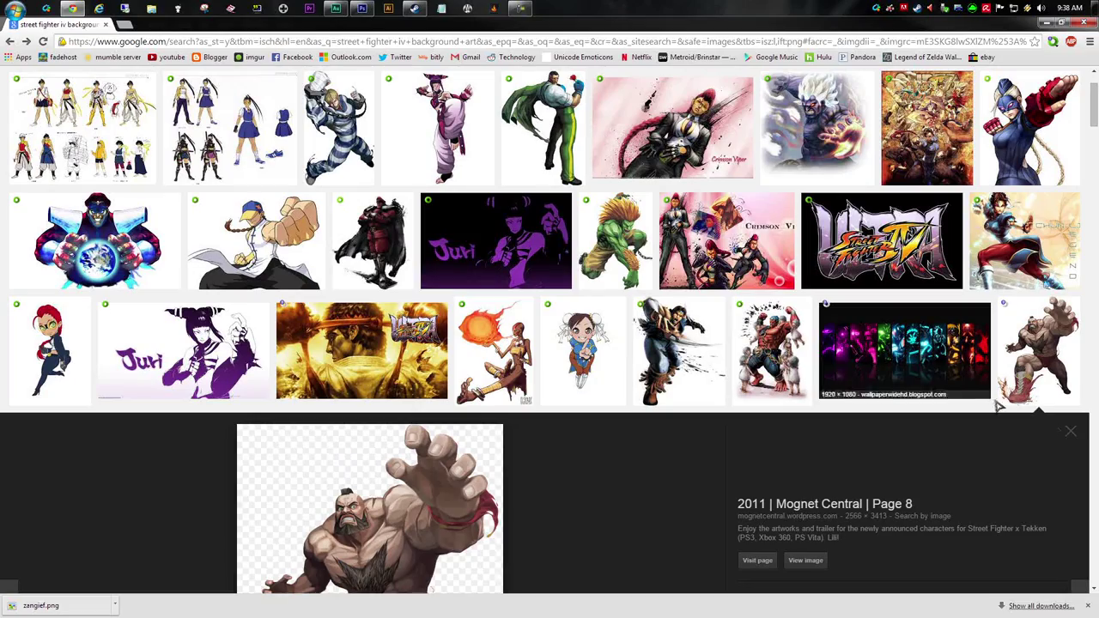
{"action": "left_click", "coordinate": [1071, 433]}
{"action": "scroll", "coordinate": [601, 343], "scroll_direction": "up", "scroll_amount": 2}
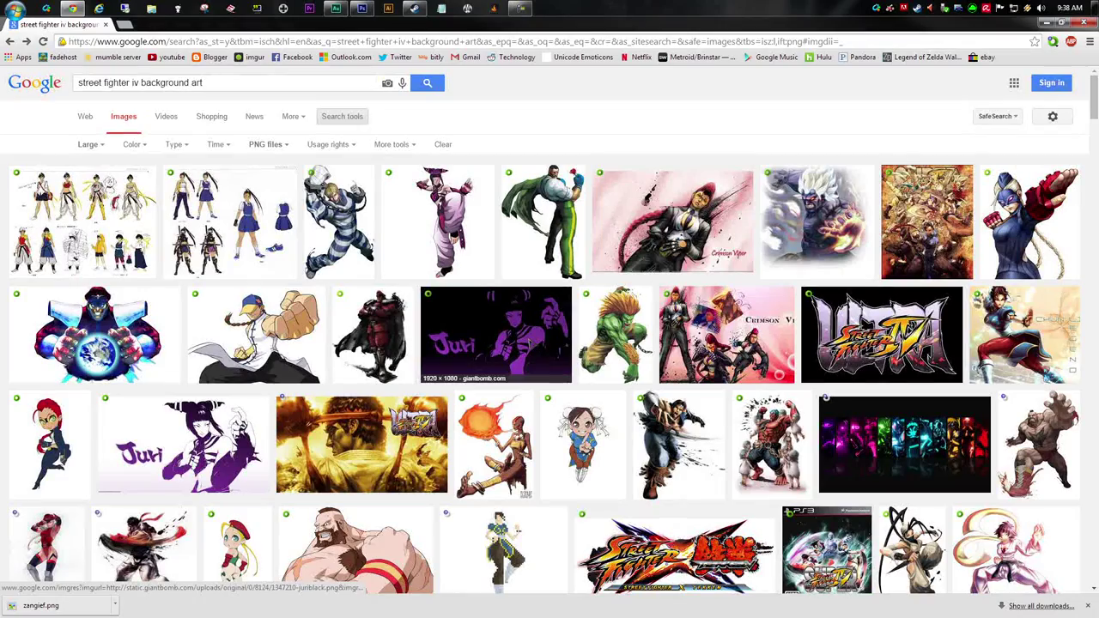
{"action": "scroll", "coordinate": [433, 330], "scroll_direction": "down", "scroll_amount": 1}
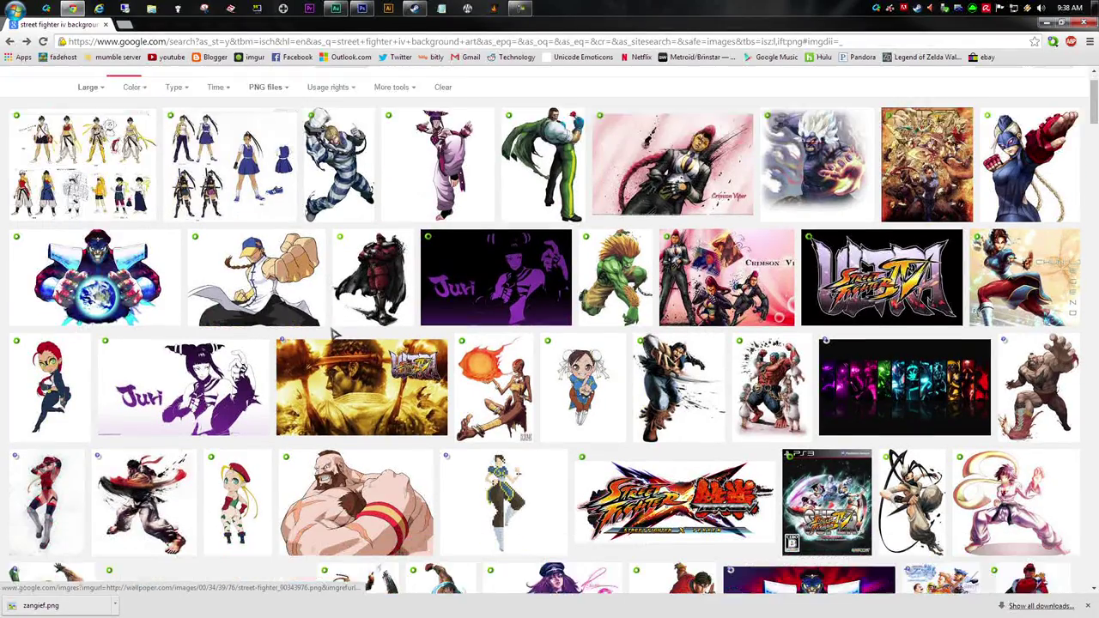
{"action": "scroll", "coordinate": [335, 331], "scroll_direction": "down", "scroll_amount": 2}
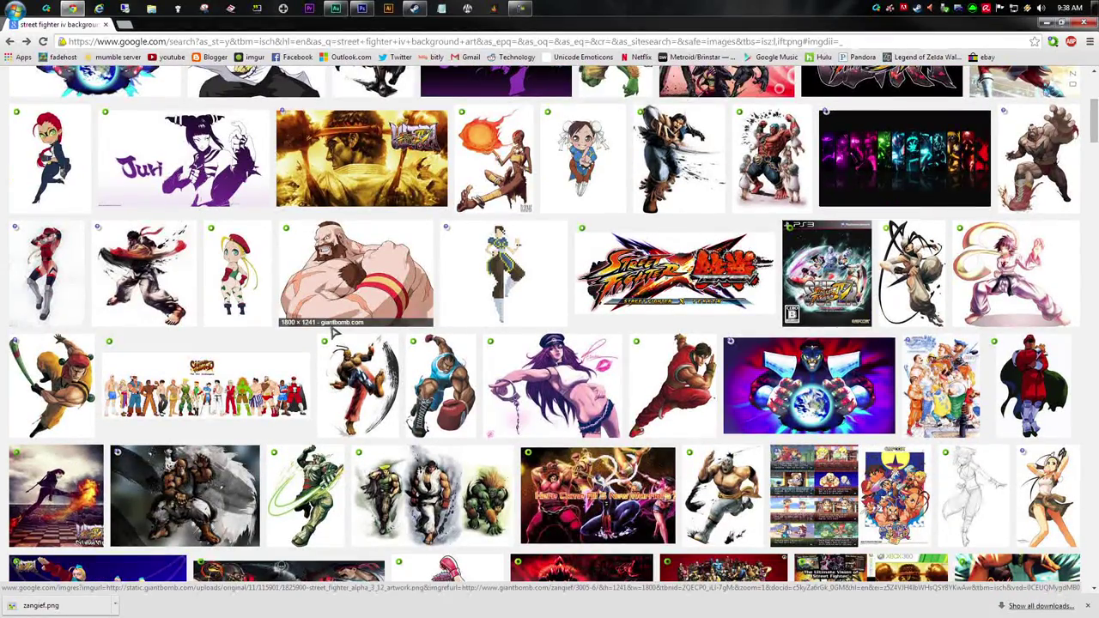
{"action": "scroll", "coordinate": [335, 331], "scroll_direction": "down", "scroll_amount": 1}
{"action": "scroll", "coordinate": [335, 331], "scroll_direction": "down", "scroll_amount": 1}
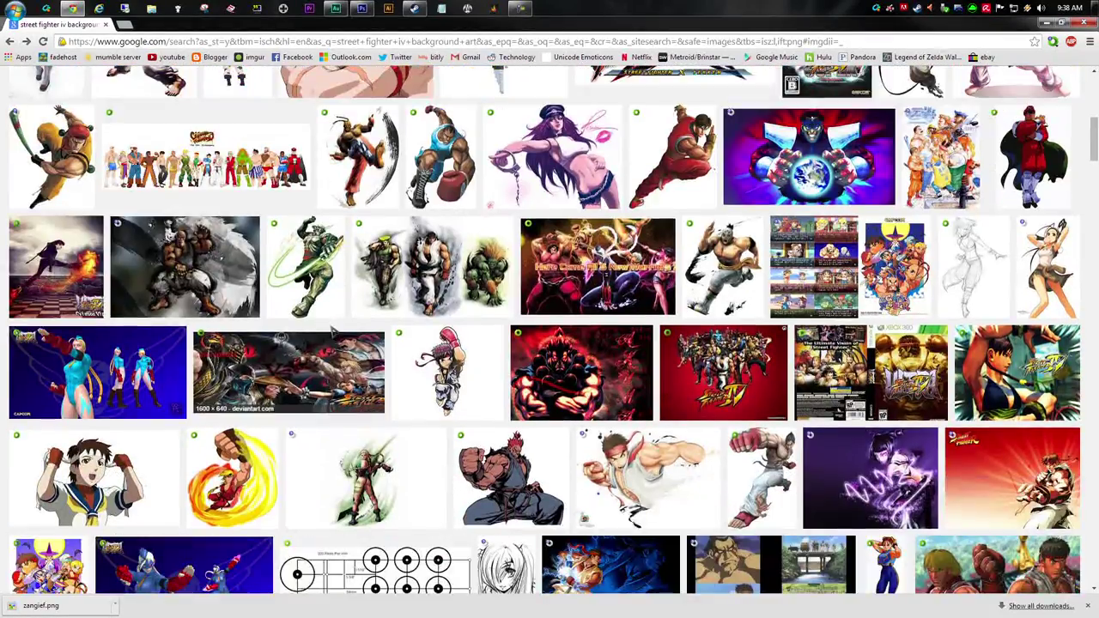
{"action": "scroll", "coordinate": [335, 330], "scroll_direction": "down", "scroll_amount": 1}
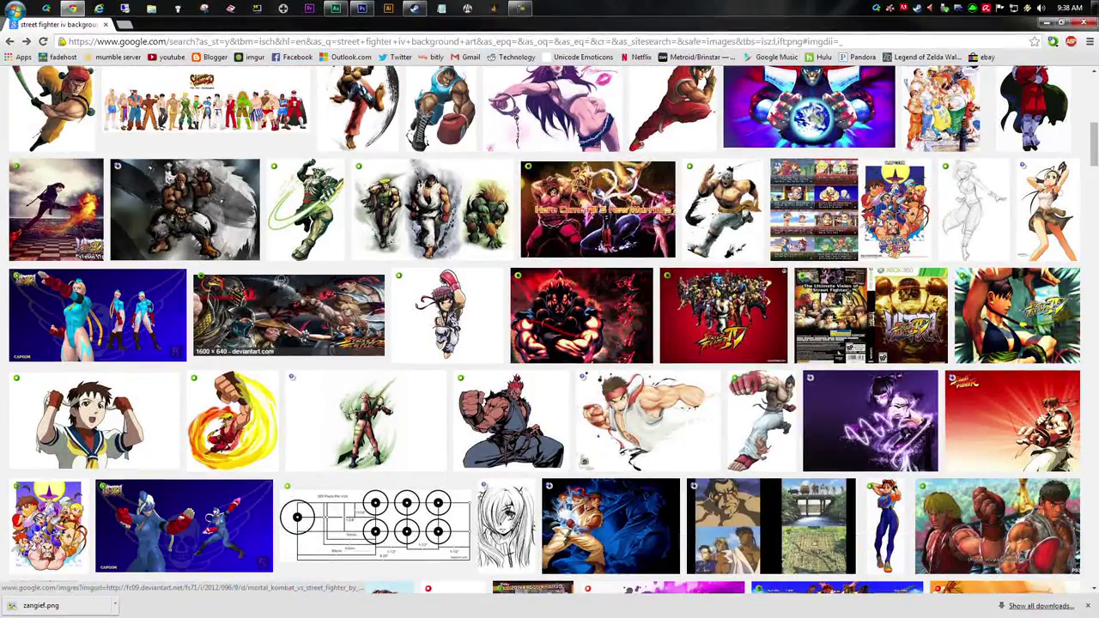
{"action": "scroll", "coordinate": [335, 331], "scroll_direction": "down", "scroll_amount": 2}
{"action": "scroll", "coordinate": [335, 330], "scroll_direction": "up", "scroll_amount": 10}
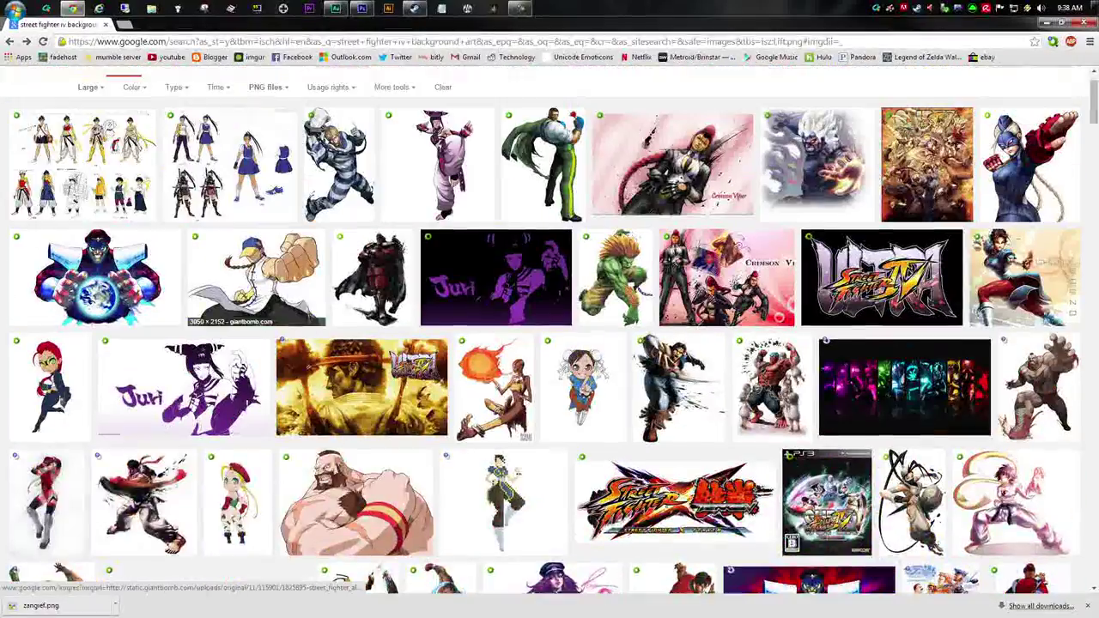
Step: Search the PNG images for "street fighter iv ryu"
{"action": "left_click", "coordinate": [300, 81]}
{"action": "key", "text": "BackSpace"}
{"action": "key", "text": "BackSpace"}
{"action": "key", "text": "BackSpace"}
{"action": "key", "text": "BackSpace"}
{"action": "key", "text": "BackSpace"}
{"action": "key", "text": "BackSpace"}
{"action": "key", "text": "BackSpace"}
{"action": "key", "text": "BackSpace"}
{"action": "key", "text": "BackSpace"}
{"action": "key", "text": "BackSpace"}
{"action": "key", "text": "BackSpace"}
{"action": "key", "text": "BackSpace"}
{"action": "key", "text": "BackSpace"}
{"action": "key", "text": "BackSpace"}
{"action": "type", "text": "reet fighter iv r"}
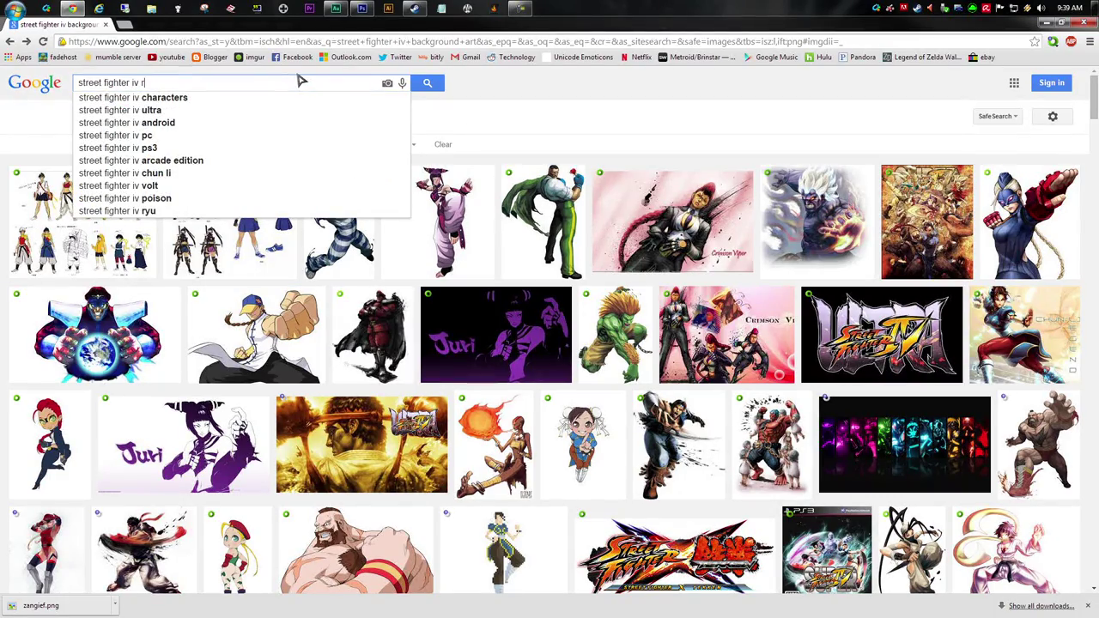
{"action": "type", "text": "yu"}
{"action": "key", "text": "Return"}
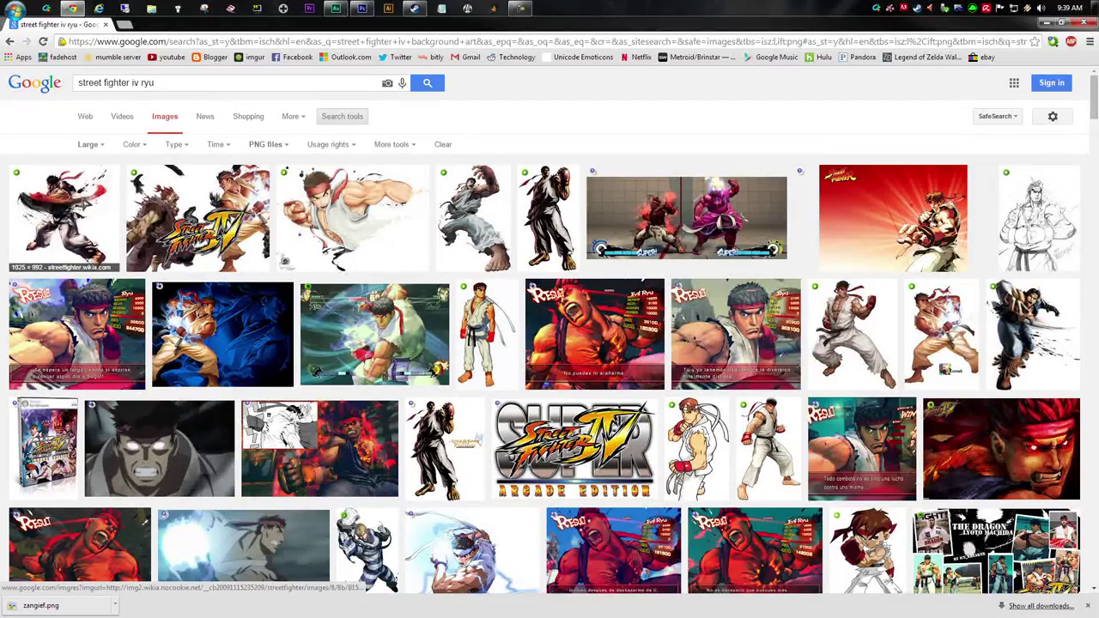
Step: Open the first and fourth Ryu artworks in the first results row in new tabs
{"action": "right_click", "coordinate": [77, 195]}
{"action": "left_click", "coordinate": [112, 201]}
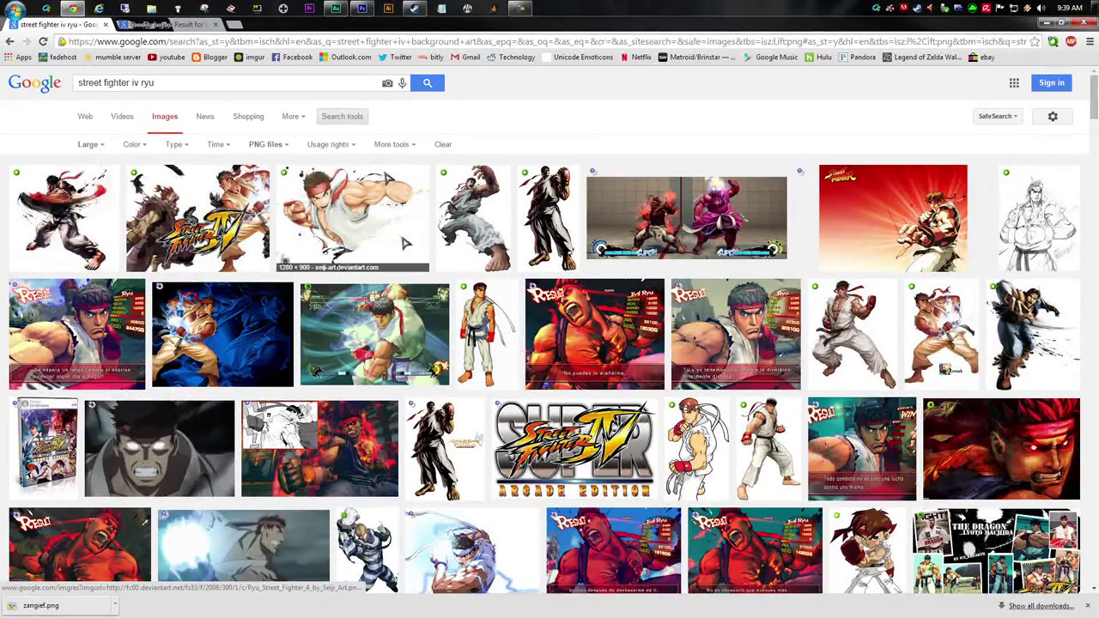
{"action": "right_click", "coordinate": [496, 215]}
{"action": "left_click", "coordinate": [528, 223]}
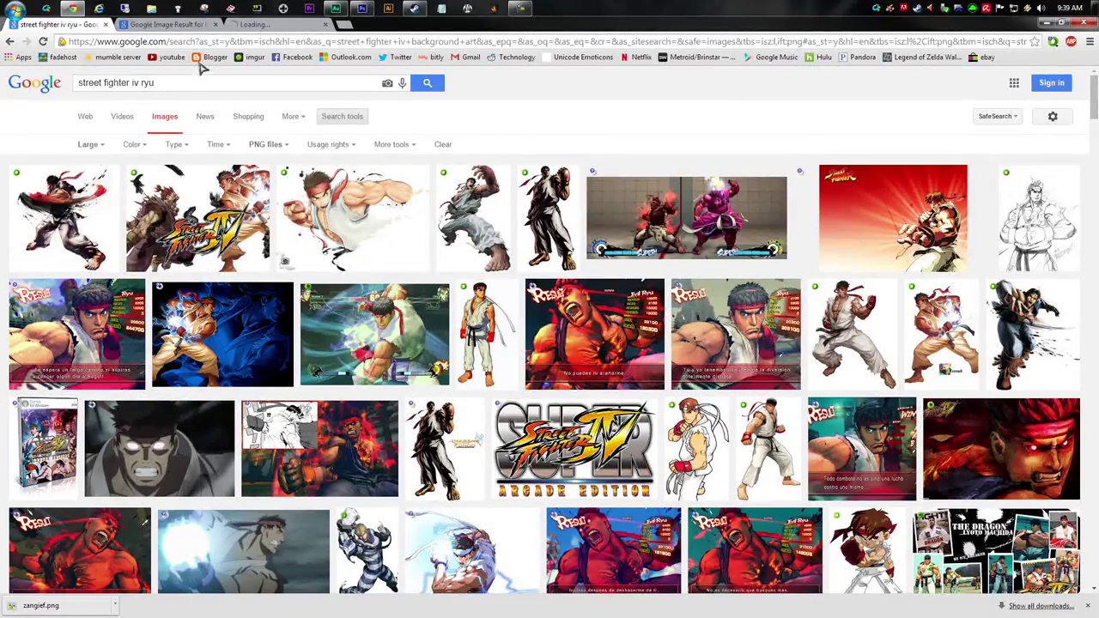
Step: Save the full-size Ryu artwork to the Desktop as Ryu_SF×TK.png
{"action": "left_click", "coordinate": [265, 24]}
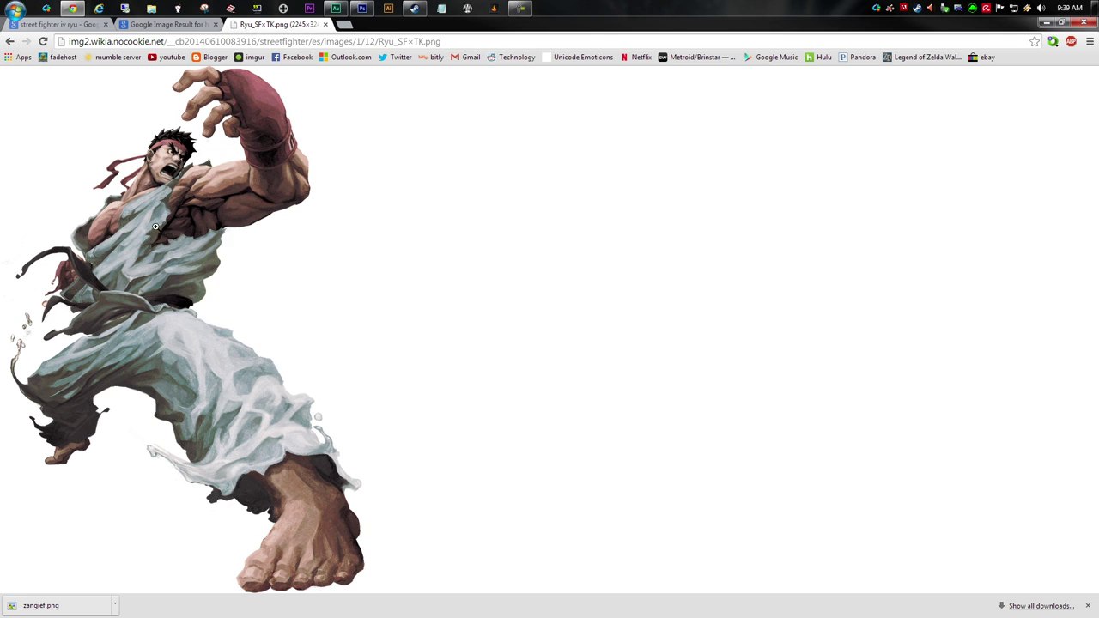
{"action": "right_click", "coordinate": [155, 226]}
{"action": "left_click", "coordinate": [228, 236]}
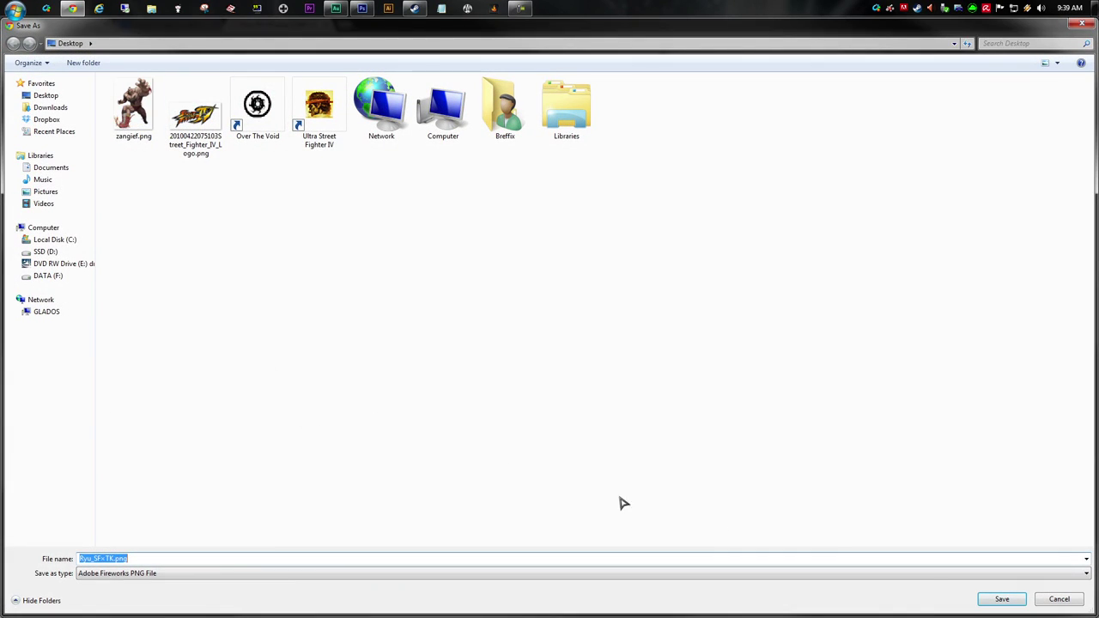
{"action": "left_click", "coordinate": [987, 603]}
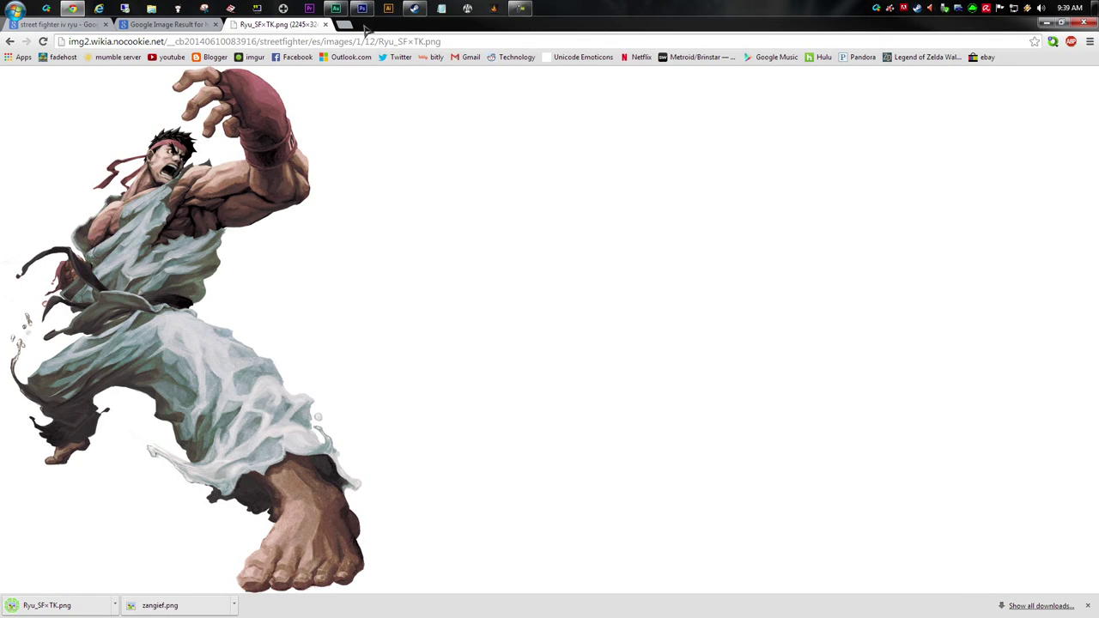
Step: Switch to Photoshop and open both zangief.png and Ryu_SF×TK.png from the Desktop
{"action": "left_click", "coordinate": [363, 11]}
{"action": "left_click", "coordinate": [32, 25]}
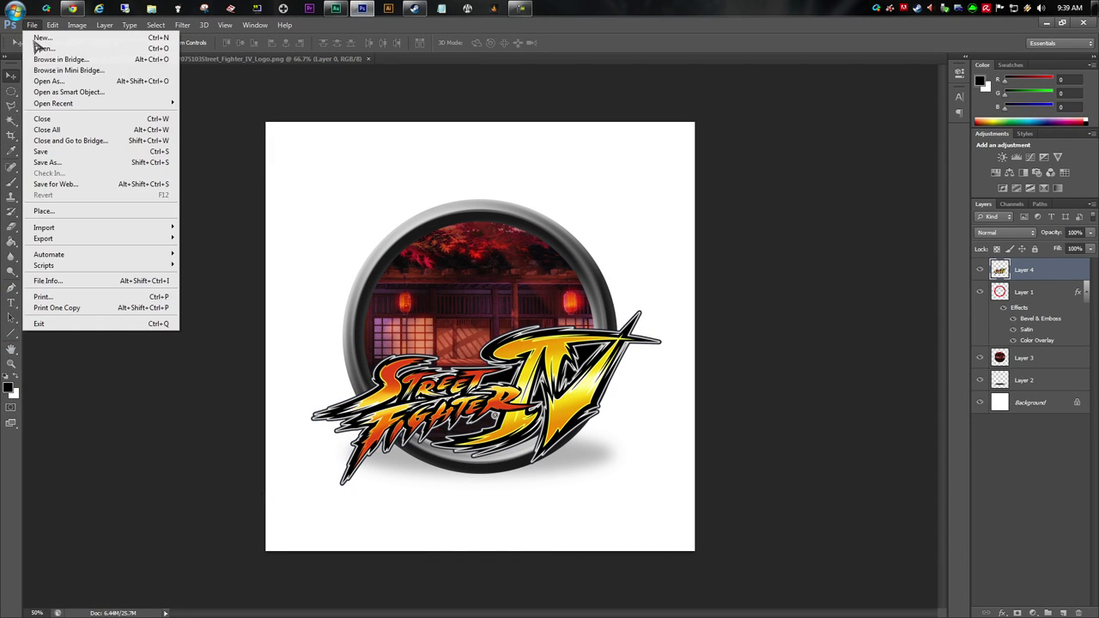
{"action": "left_click", "coordinate": [47, 49]}
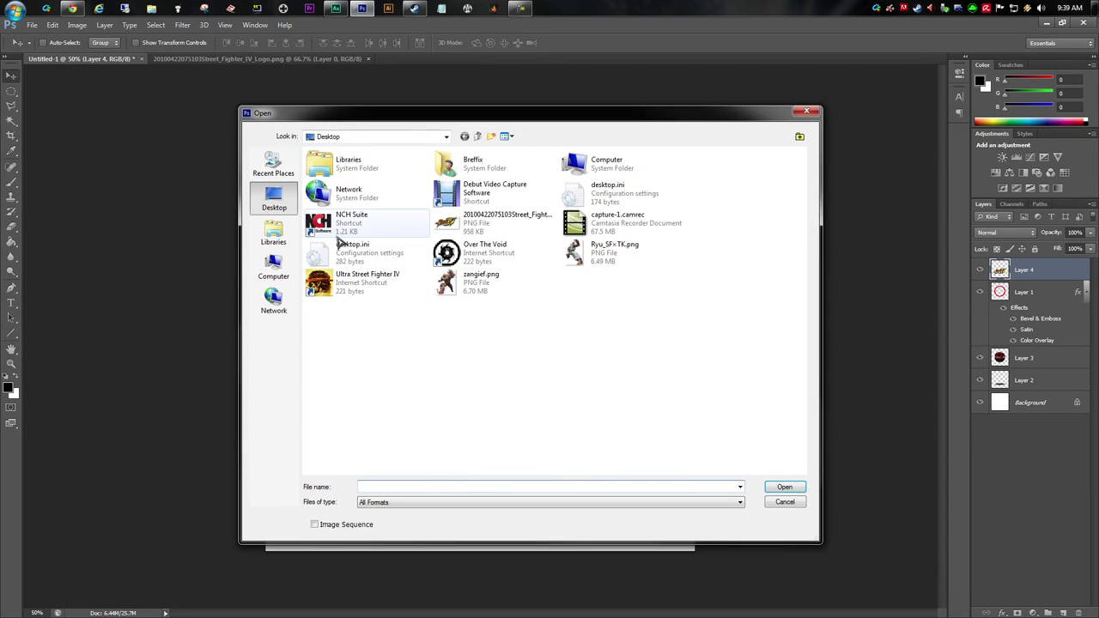
{"action": "left_click", "coordinate": [611, 250]}
{"action": "left_click", "coordinate": [494, 286], "text": "ctrl"}
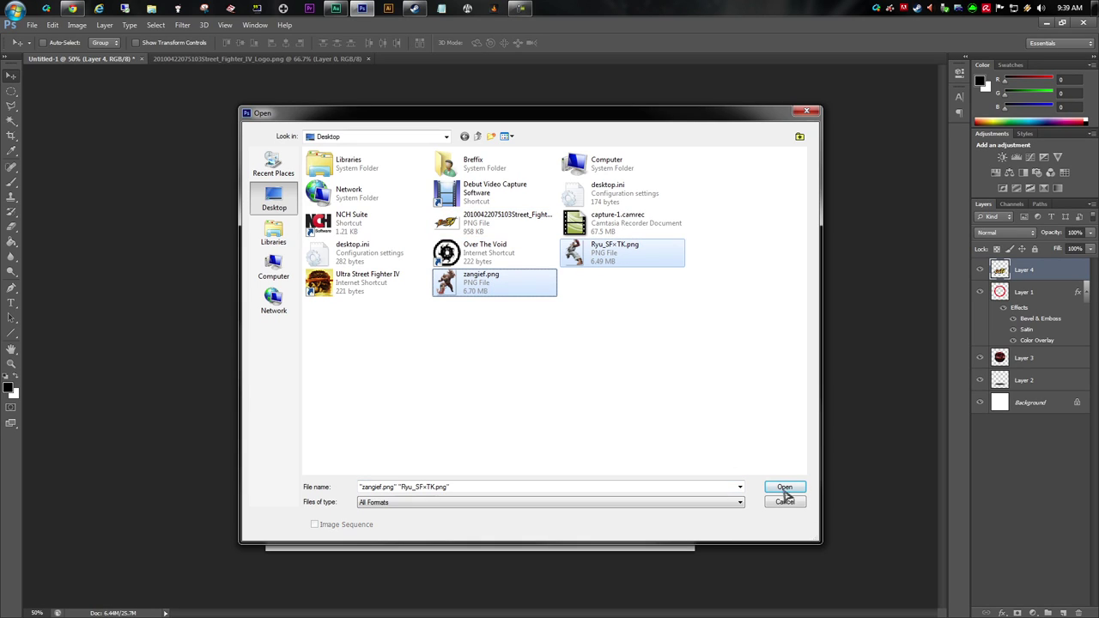
{"action": "left_click", "coordinate": [785, 487]}
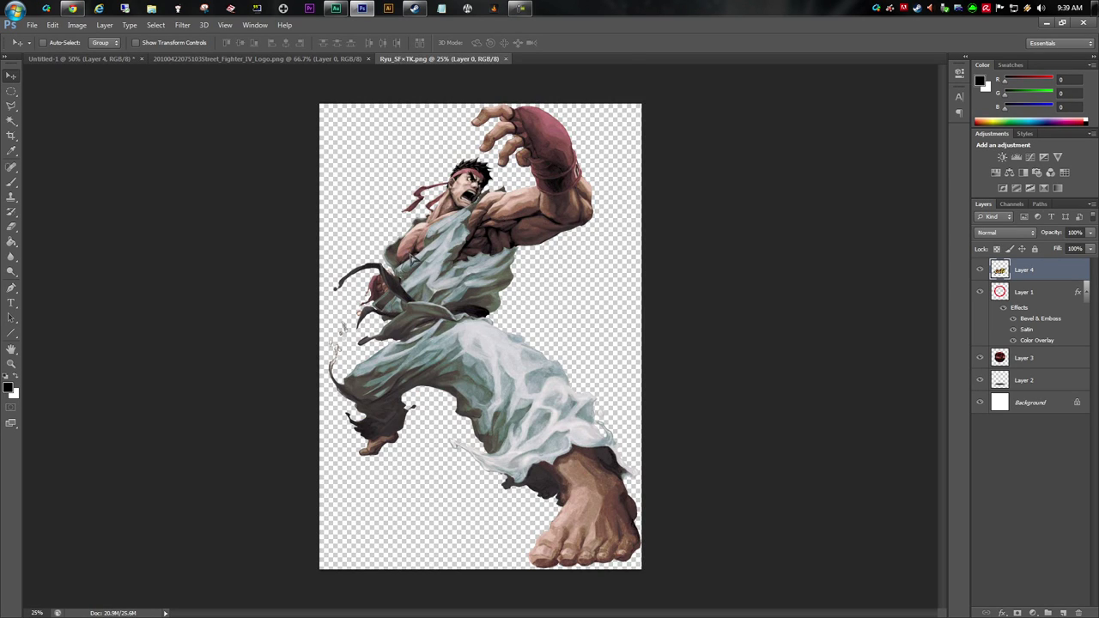
Step: Compare the opened Ryu and Zangief artworks by viewing their documents alternately
{"action": "left_click", "coordinate": [442, 59]}
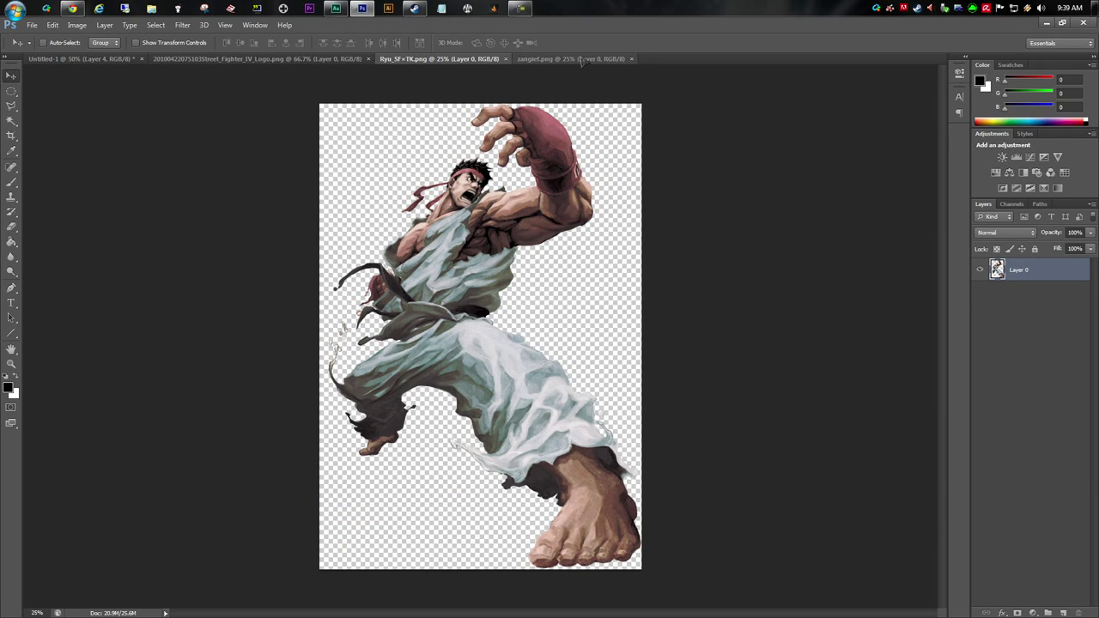
{"action": "left_click", "coordinate": [572, 59]}
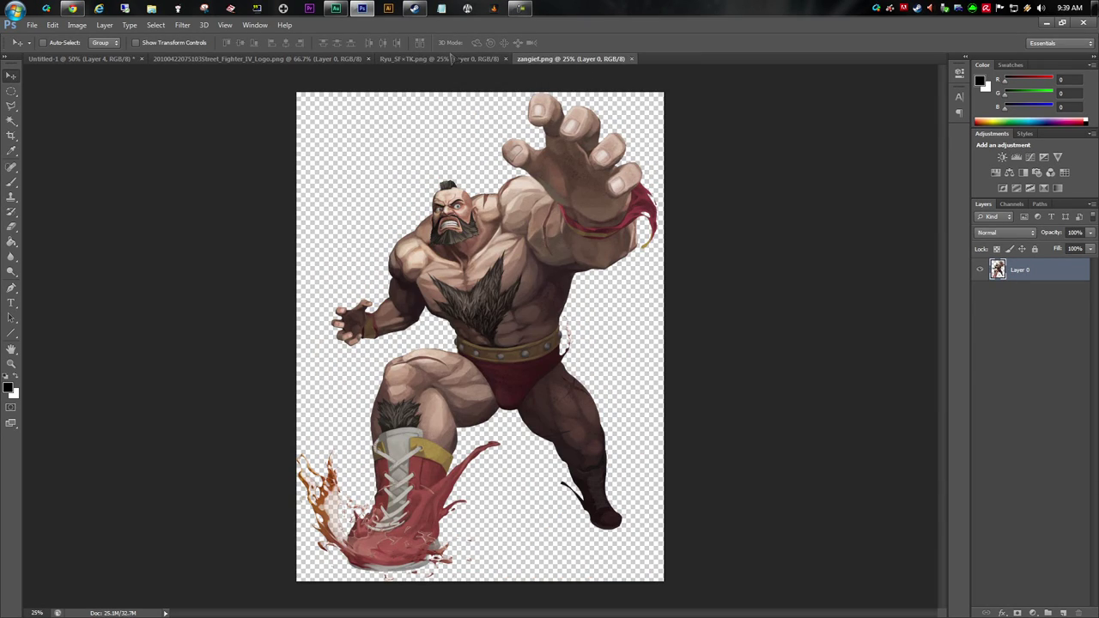
{"action": "left_click", "coordinate": [450, 60]}
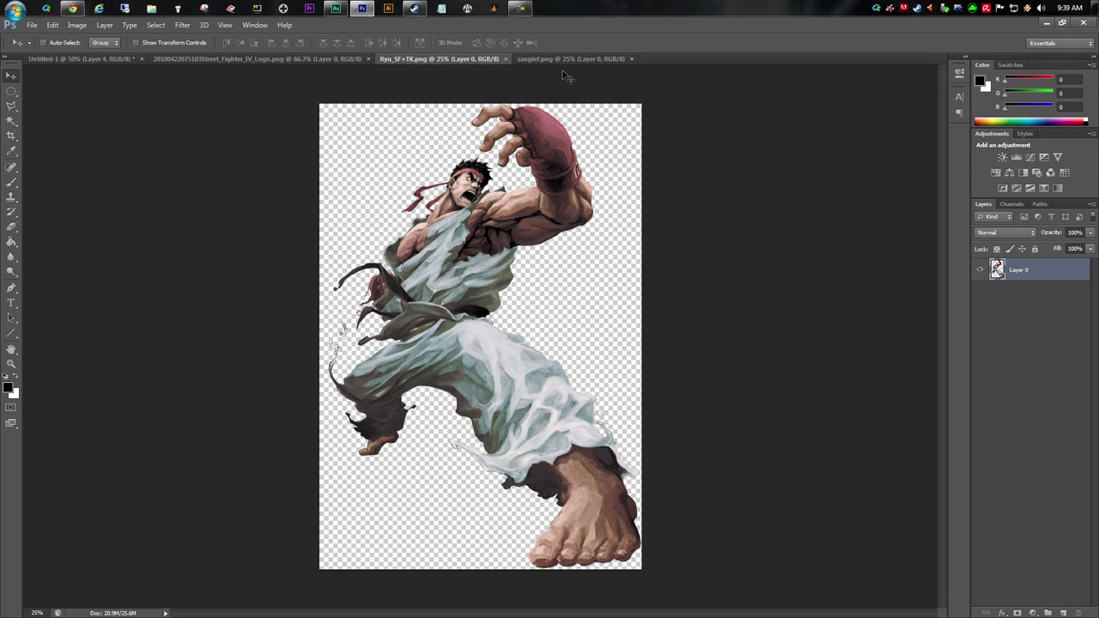
{"action": "left_click", "coordinate": [565, 60]}
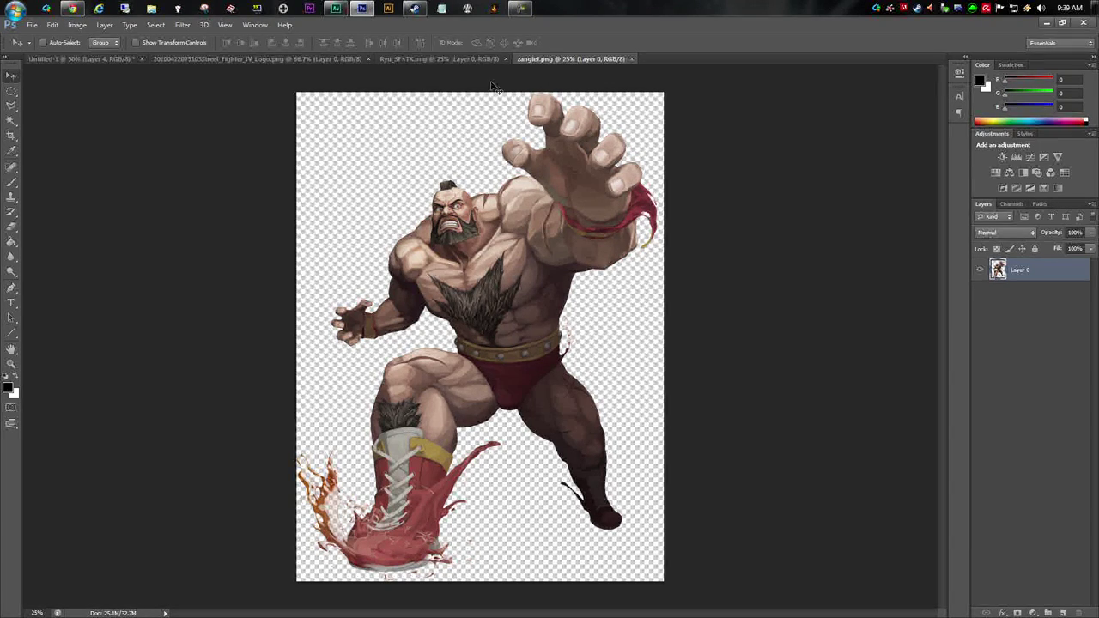
{"action": "left_click", "coordinate": [485, 59]}
{"action": "left_click", "coordinate": [567, 60]}
{"action": "left_click", "coordinate": [439, 58]}
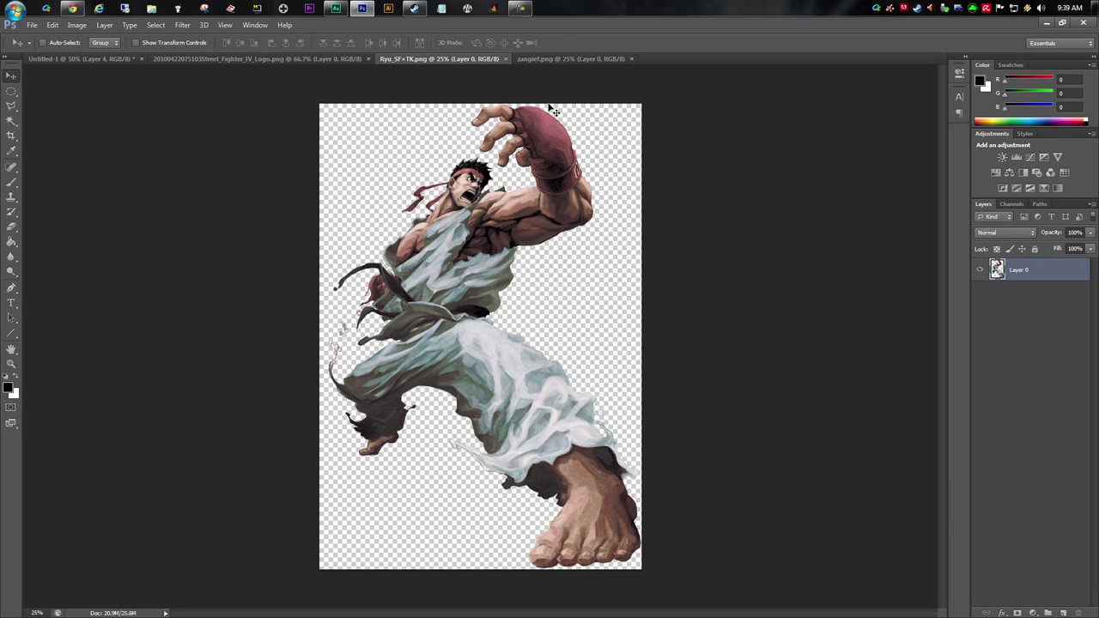
{"action": "left_click", "coordinate": [571, 60]}
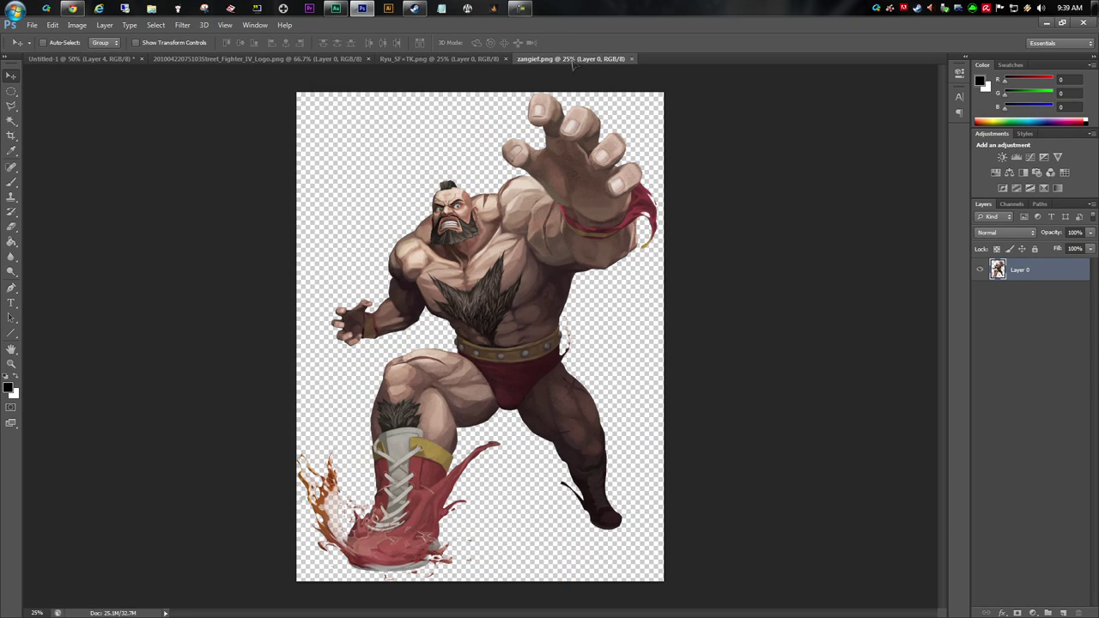
Step: Copy the entire Ryu image and paste it as a new layer into the Untitled-1 icon document
{"action": "left_click", "coordinate": [434, 60]}
{"action": "key", "text": "ctrl+a"}
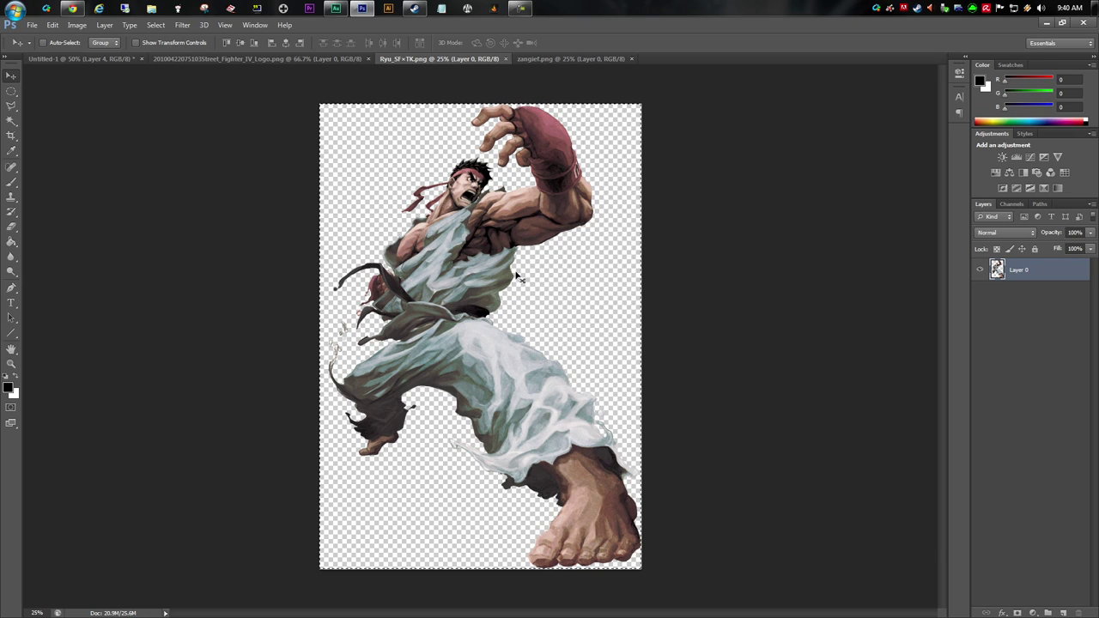
{"action": "left_click", "coordinate": [117, 58]}
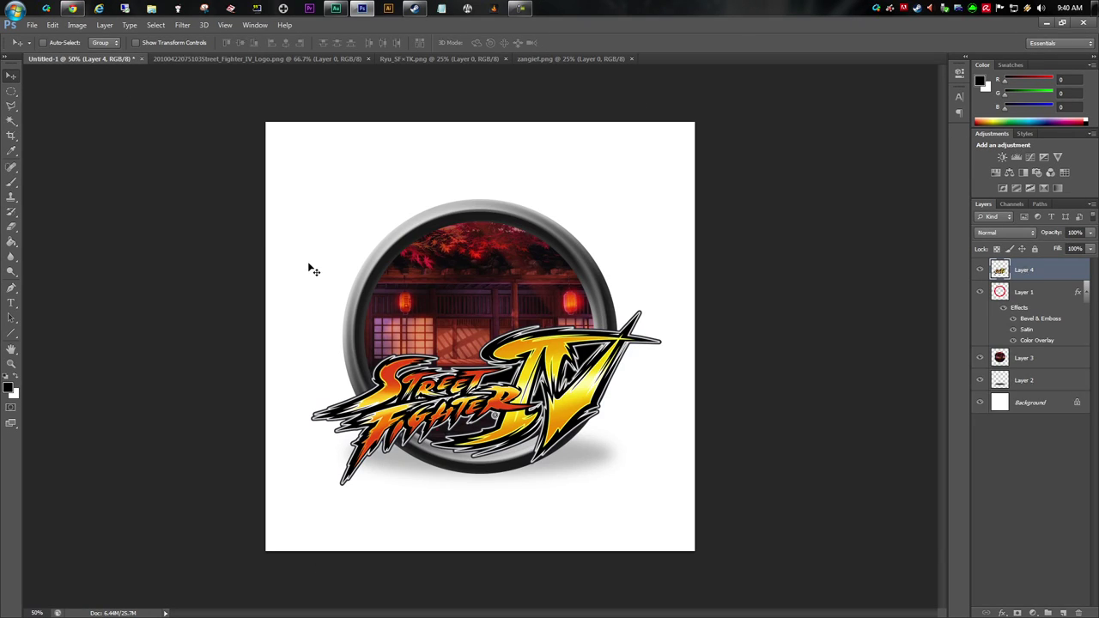
{"action": "key", "text": "ctrl+v"}
Step: Scale the Ryu layer to about 58%, move it over the ring and place it below the logo layer
{"action": "left_click", "coordinate": [52, 24]}
{"action": "mouse_move", "coordinate": [143, 252]}
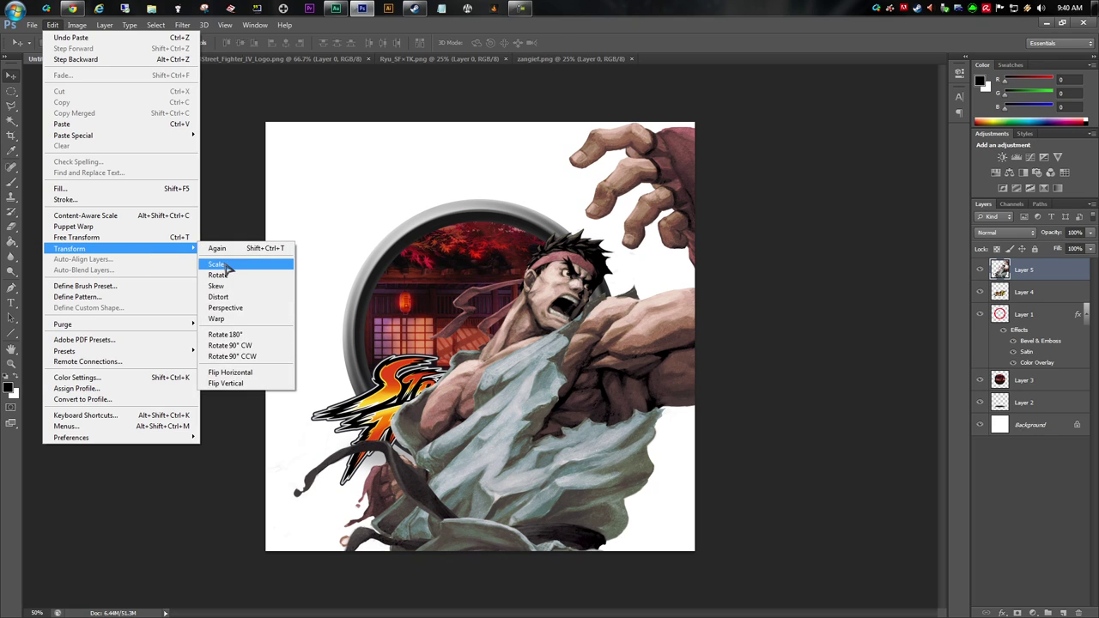
{"action": "left_click", "coordinate": [216, 265]}
{"action": "left_click_drag", "start_coordinate": [266, 124], "coordinate": [631, 442]}
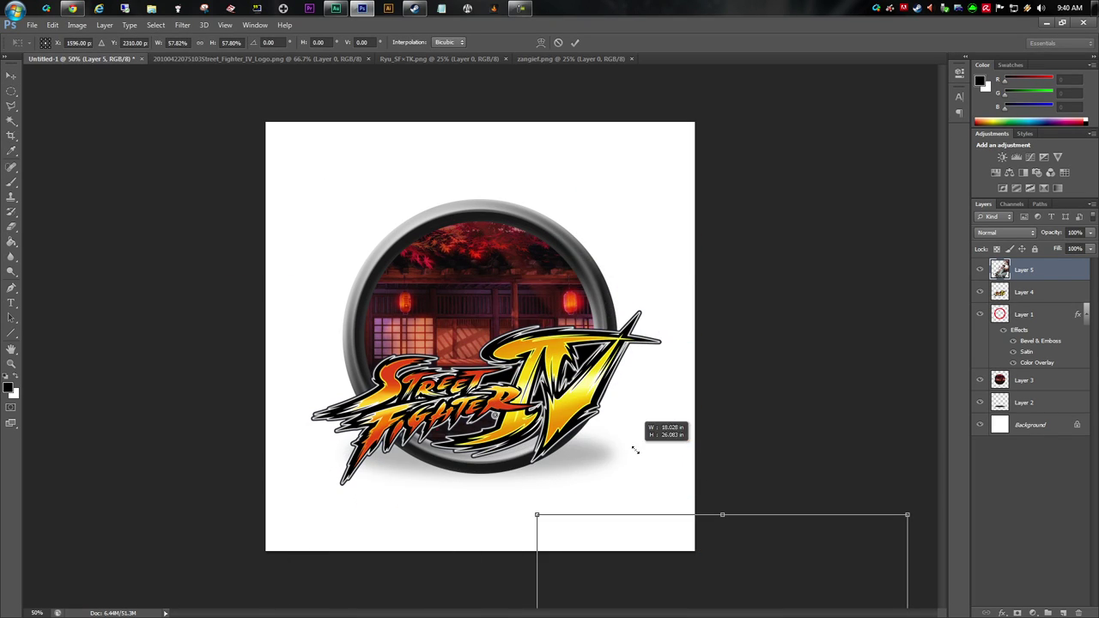
{"action": "left_click_drag", "start_coordinate": [658, 543], "coordinate": [468, 177]}
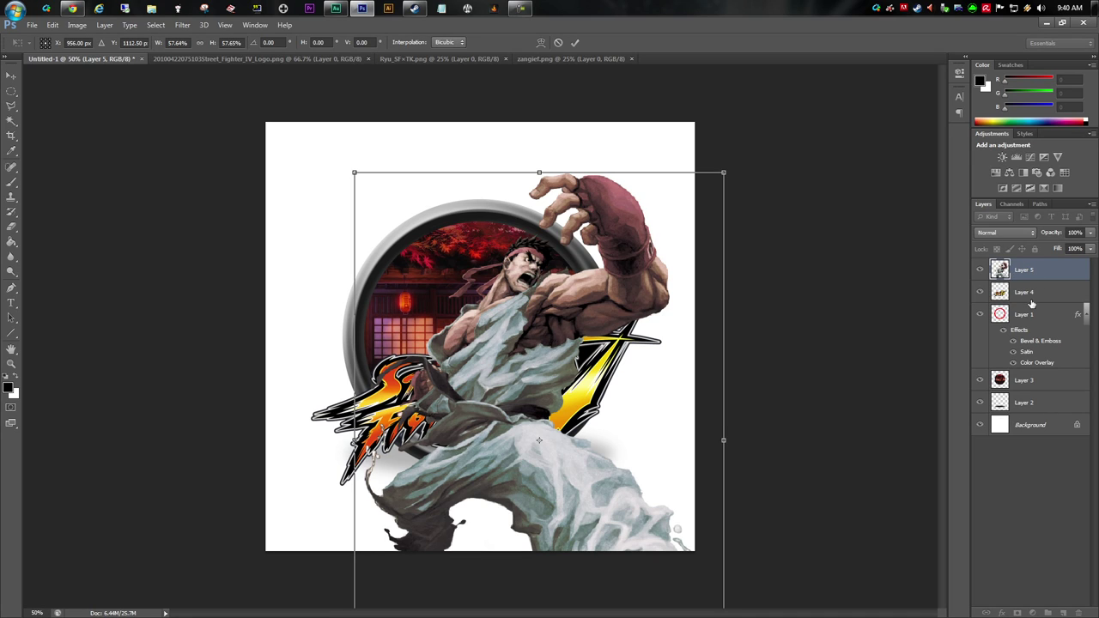
{"action": "key", "text": "Return"}
{"action": "left_click_drag", "start_coordinate": [1015, 271], "coordinate": [1015, 296]}
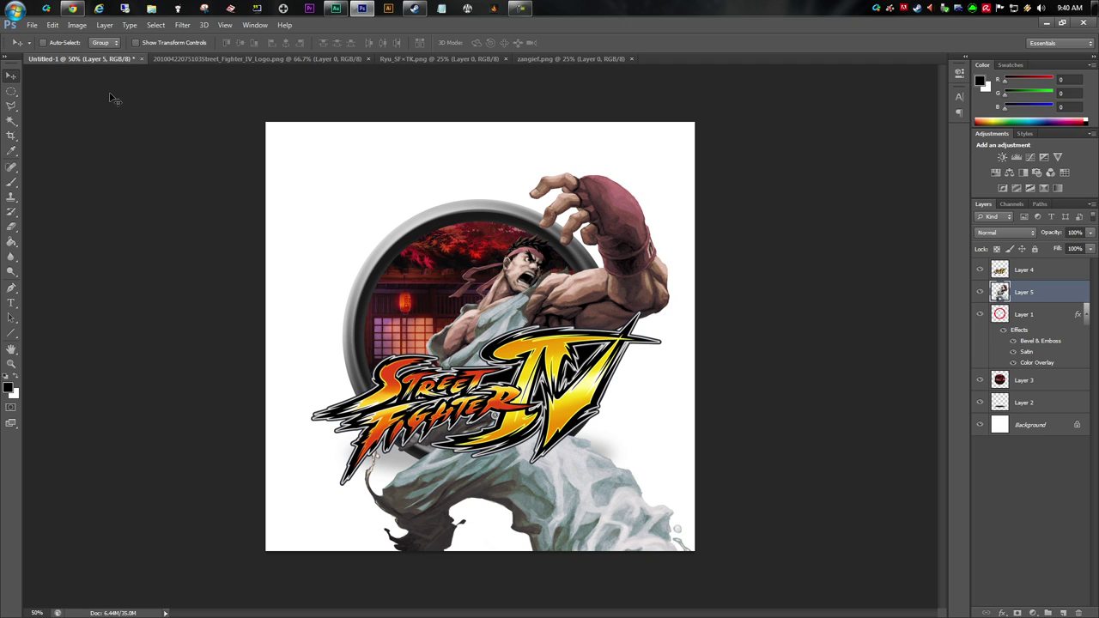
Step: Scale the Ryu layer again to about 67% and position the figure over the right side of the ring
{"action": "left_click", "coordinate": [54, 25]}
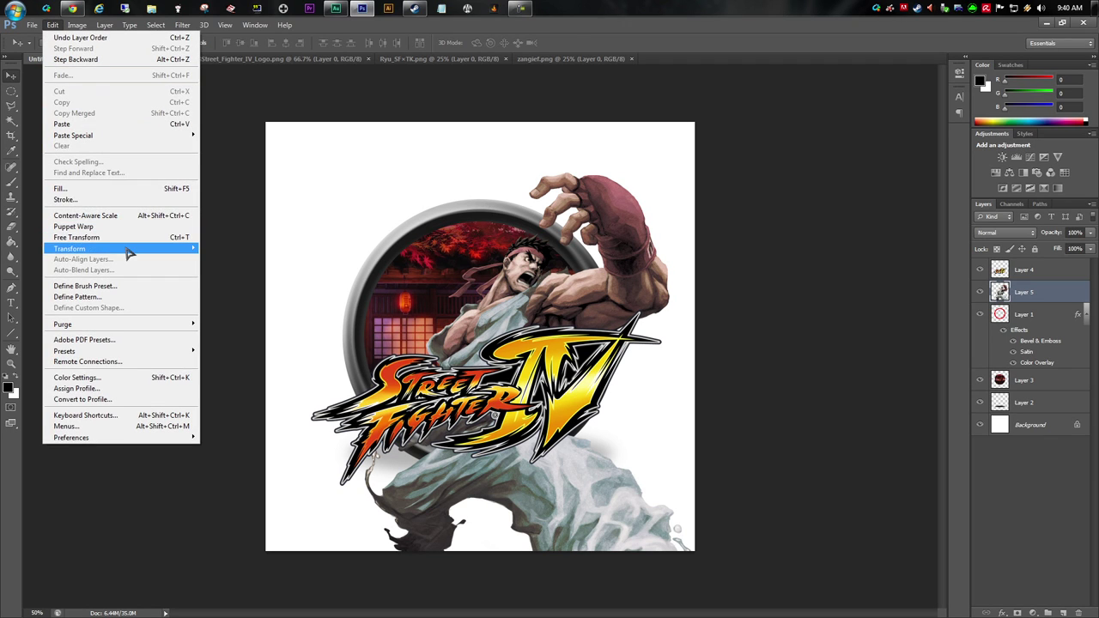
{"action": "mouse_move", "coordinate": [171, 250]}
{"action": "left_click", "coordinate": [211, 277]}
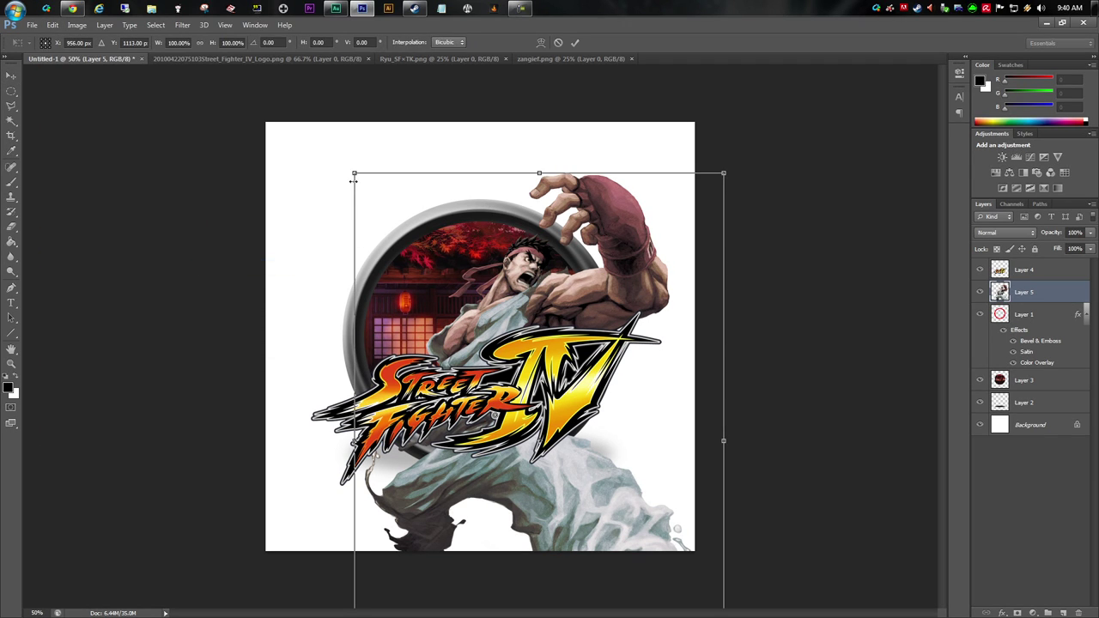
{"action": "left_click_drag", "start_coordinate": [359, 186], "coordinate": [467, 311]}
{"action": "left_click_drag", "start_coordinate": [592, 465], "coordinate": [539, 295]}
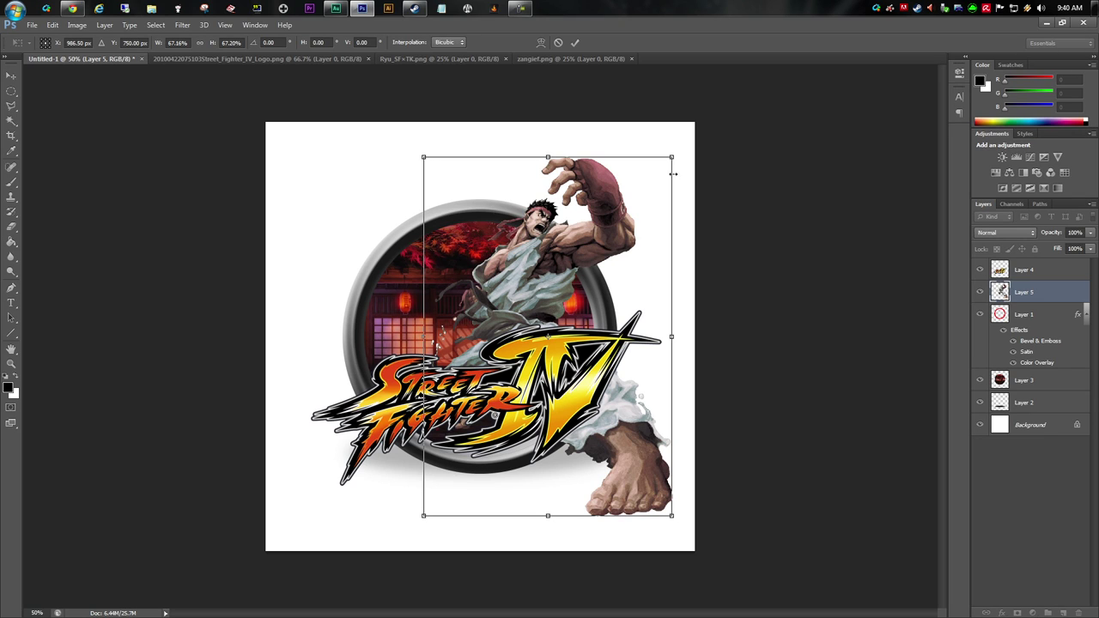
{"action": "key", "text": "Return"}
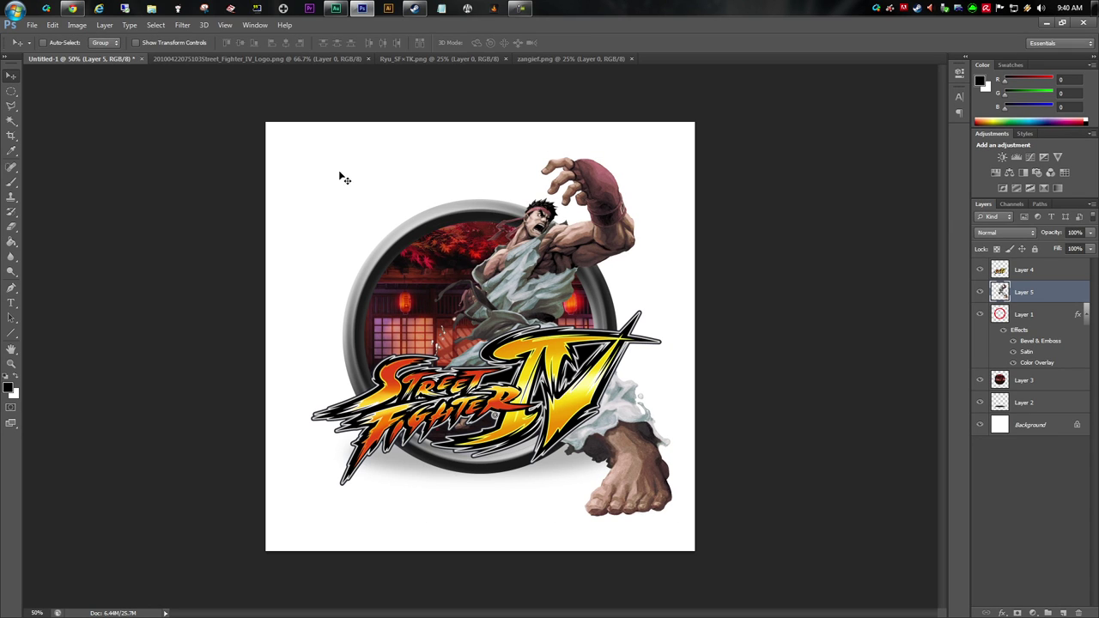
Step: Bring the Zangief artwork from zangief.png into the icon document as a layer between Ryu and the logo
{"action": "left_click", "coordinate": [436, 59]}
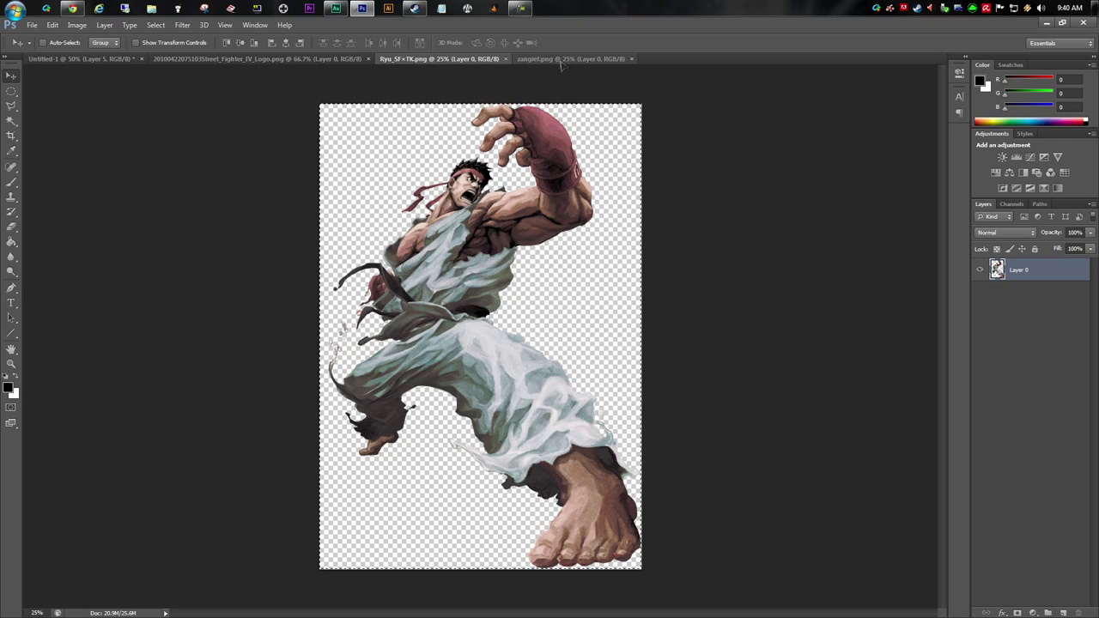
{"action": "left_click", "coordinate": [571, 58]}
{"action": "left_click_drag", "start_coordinate": [590, 137], "coordinate": [364, 251]}
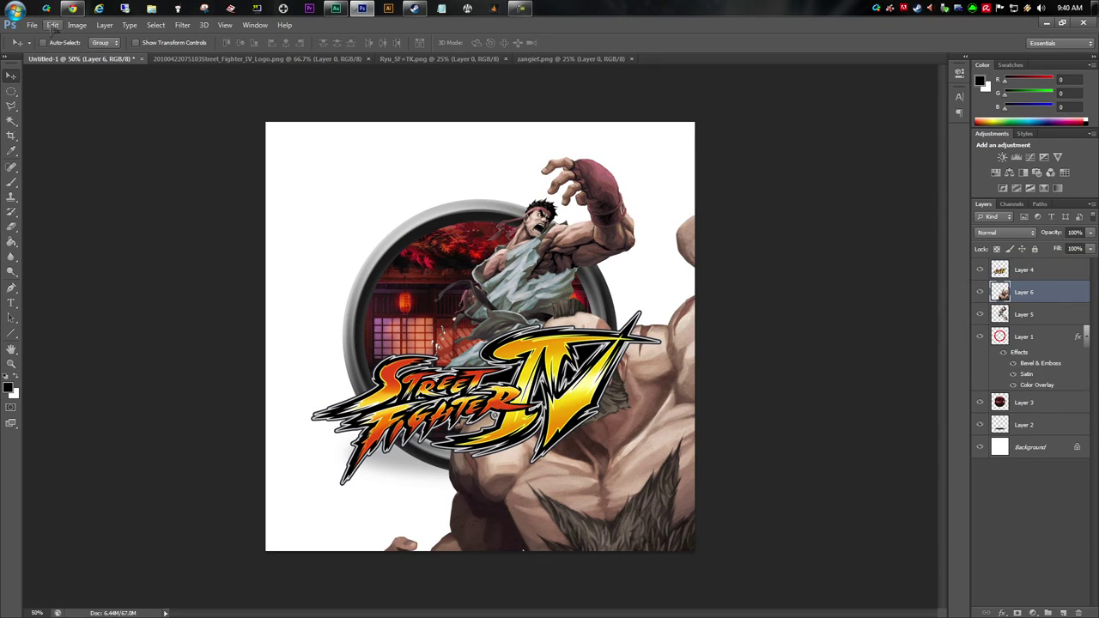
Step: Scale the Zangief layer to about 31% and position the figure over the left side of the ring
{"action": "left_click", "coordinate": [53, 25]}
{"action": "mouse_move", "coordinate": [144, 255]}
{"action": "left_click", "coordinate": [221, 265]}
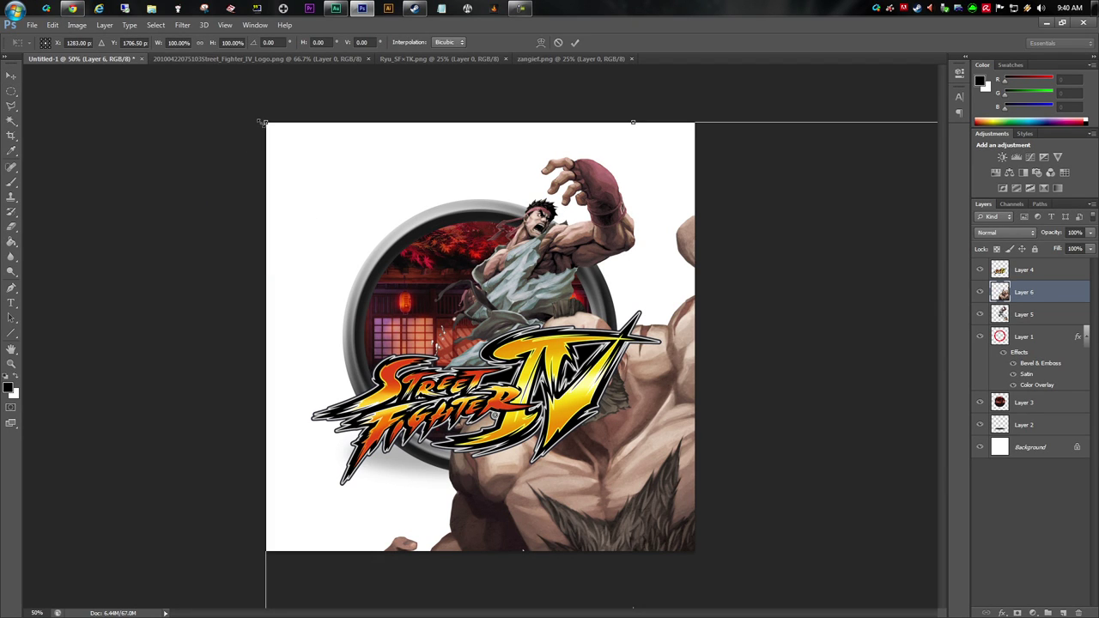
{"action": "left_click_drag", "start_coordinate": [262, 122], "coordinate": [318, 190]}
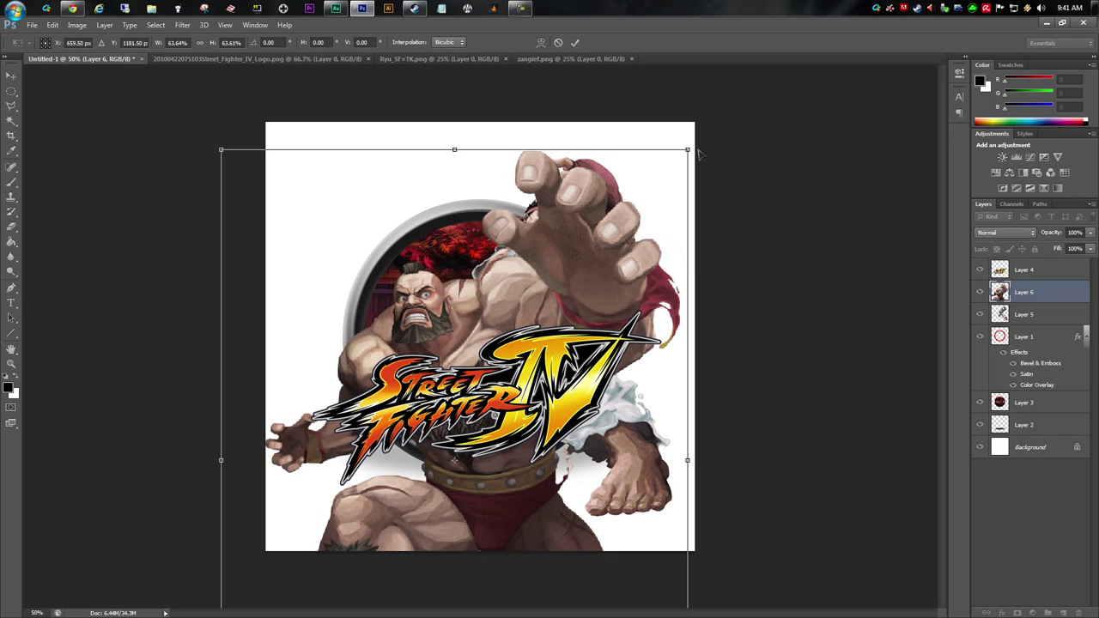
{"action": "left_click_drag", "start_coordinate": [690, 147], "coordinate": [526, 364]}
{"action": "left_click_drag", "start_coordinate": [406, 460], "coordinate": [448, 279]}
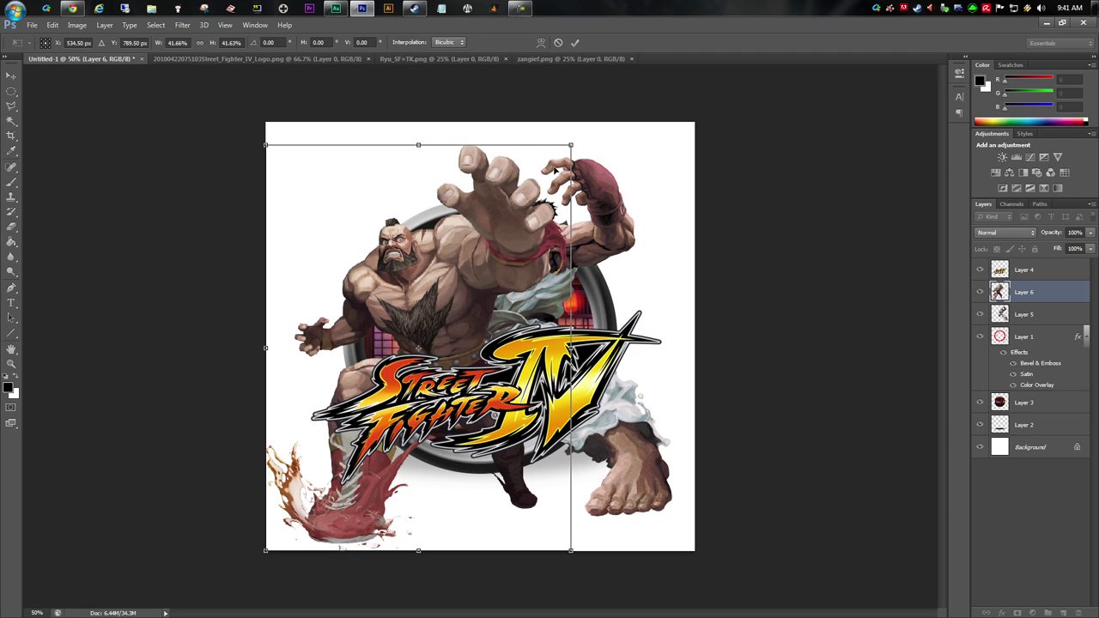
{"action": "left_click_drag", "start_coordinate": [573, 142], "coordinate": [548, 169]}
{"action": "left_click_drag", "start_coordinate": [471, 264], "coordinate": [510, 238]}
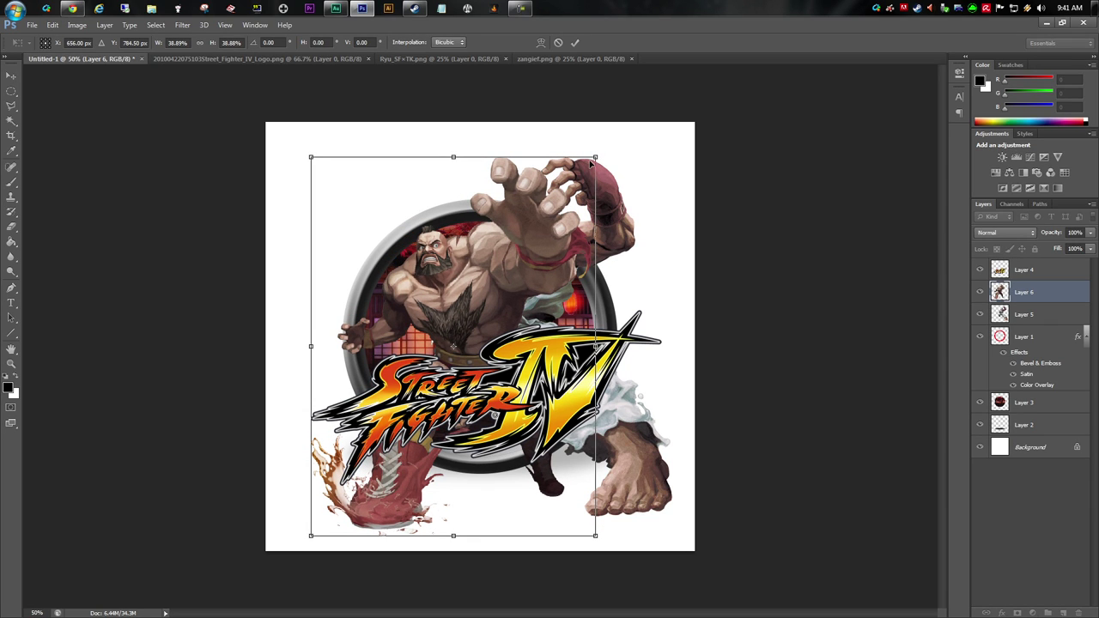
{"action": "left_click_drag", "start_coordinate": [532, 222], "coordinate": [502, 220]}
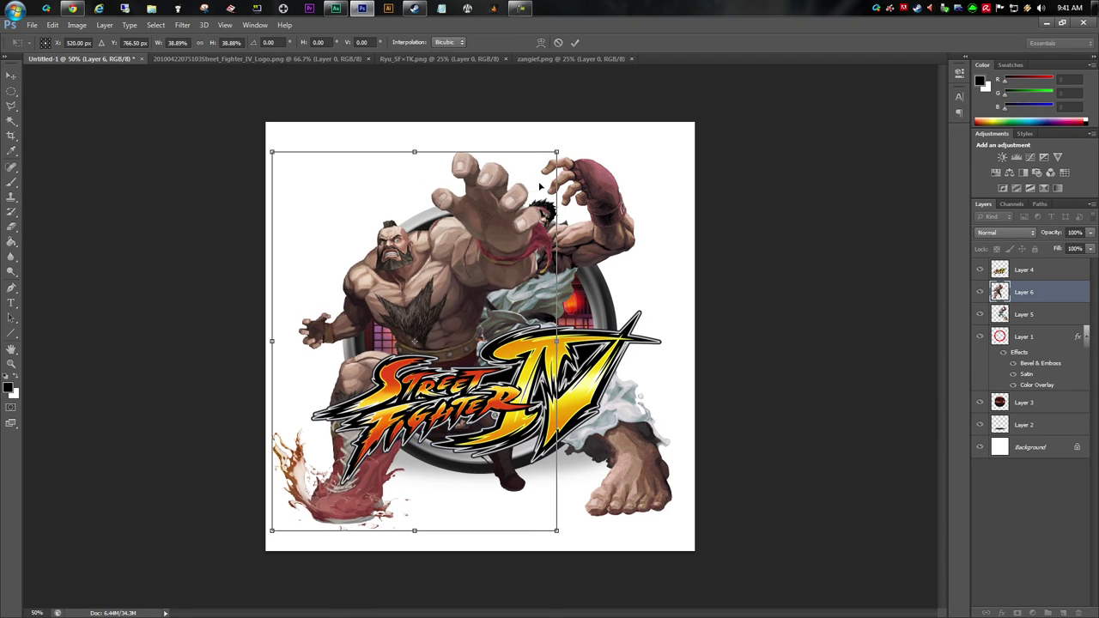
{"action": "left_click_drag", "start_coordinate": [556, 152], "coordinate": [501, 225]}
{"action": "left_click_drag", "start_coordinate": [464, 272], "coordinate": [492, 242]}
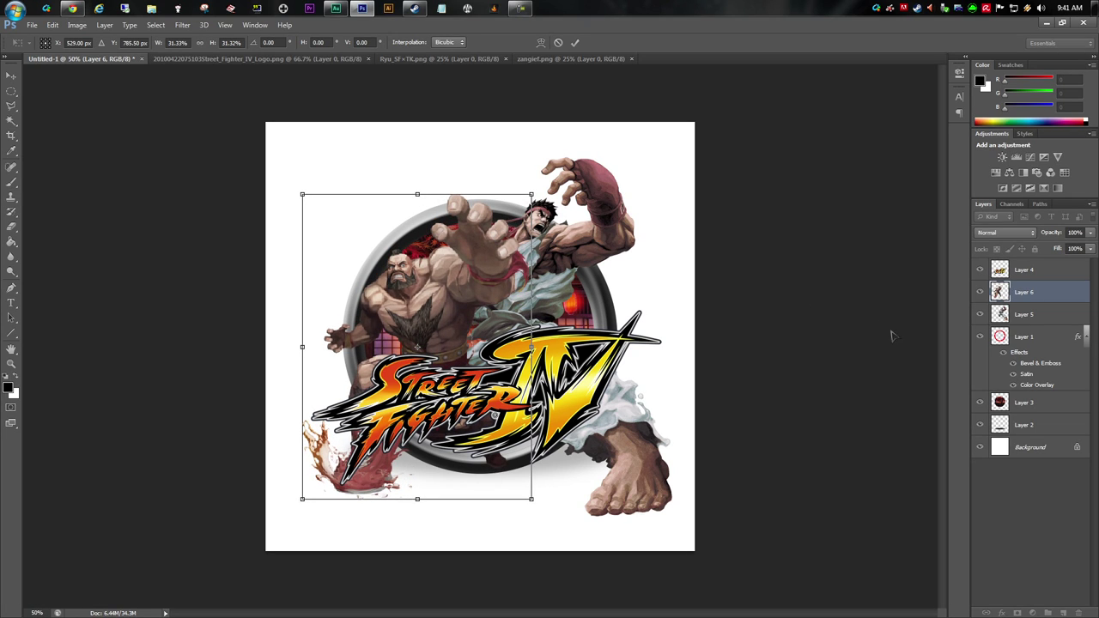
{"action": "key", "text": "Return"}
Step: Scale the Ryu layer down further and reposition it over the ring's right side, beside Zangief's outstretched hand
{"action": "left_click", "coordinate": [1009, 314]}
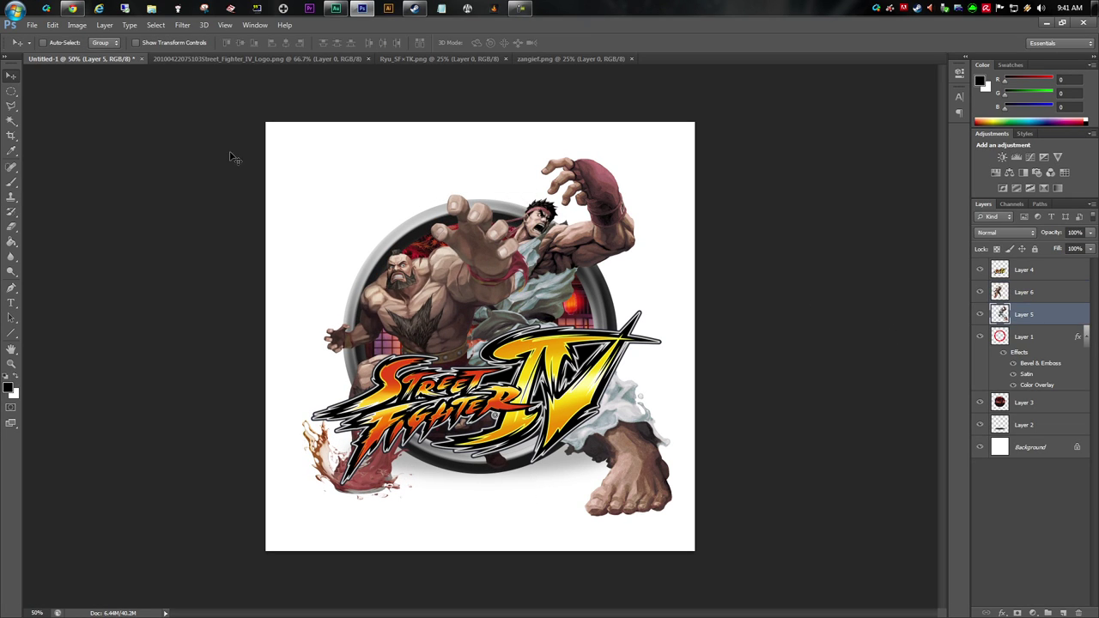
{"action": "left_click", "coordinate": [52, 25]}
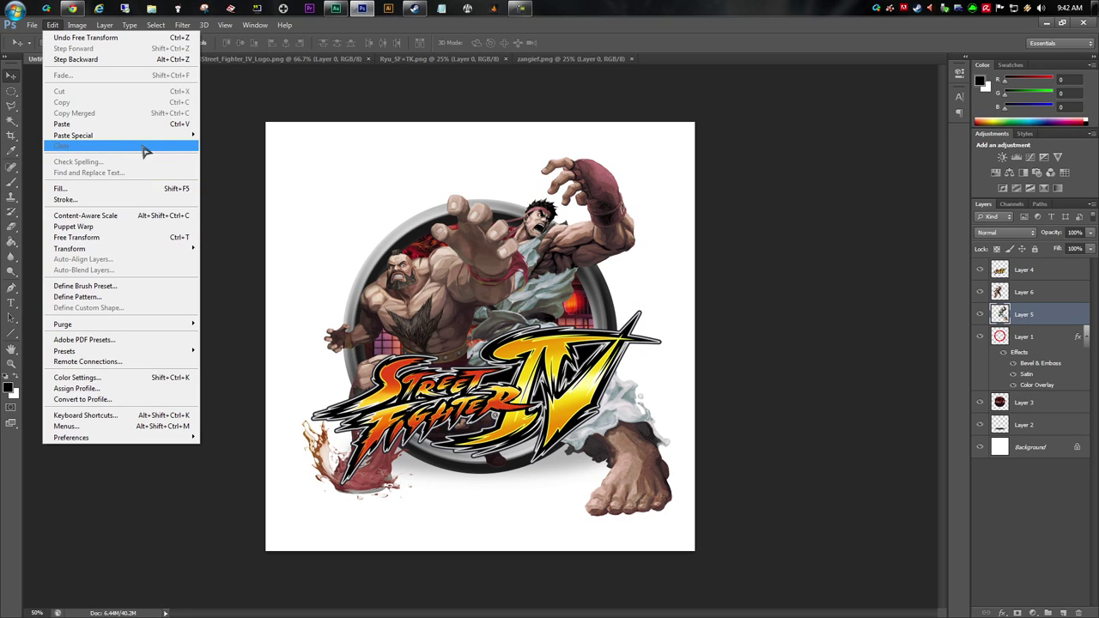
{"action": "mouse_move", "coordinate": [159, 255]}
{"action": "left_click", "coordinate": [223, 261]}
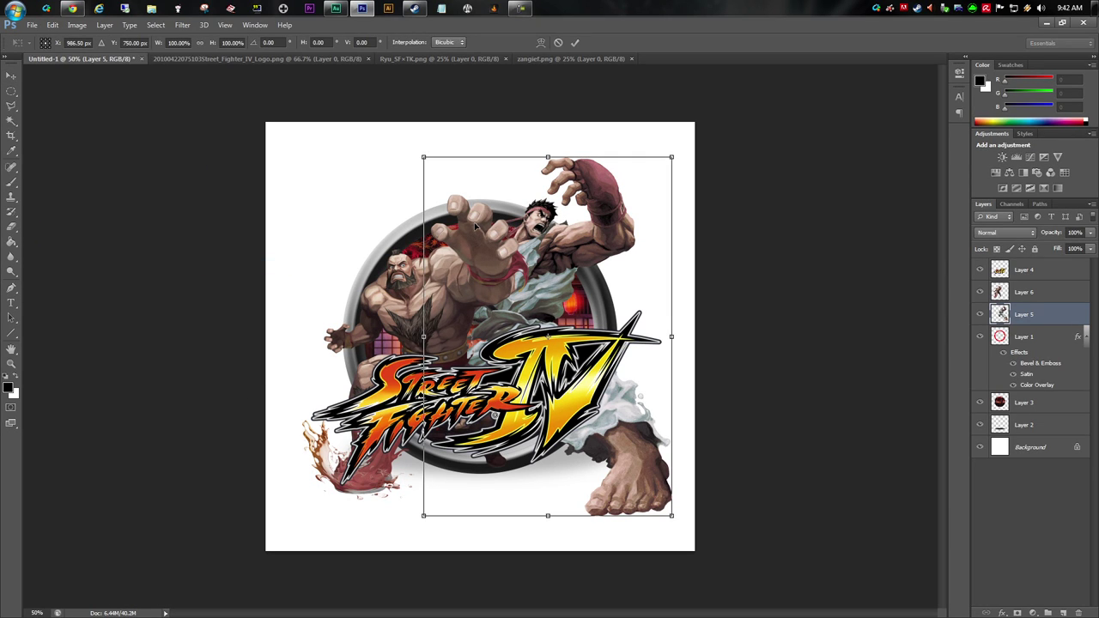
{"action": "left_click_drag", "start_coordinate": [672, 158], "coordinate": [622, 211]}
{"action": "mouse_move", "coordinate": [557, 268]}
{"action": "left_mouse_down"}
{"action": "mouse_move", "coordinate": [596, 262]}
{"action": "mouse_move", "coordinate": [578, 265]}
{"action": "left_mouse_up"}
{"action": "left_click_drag", "start_coordinate": [650, 212], "coordinate": [648, 214]}
{"action": "key", "text": "Return"}
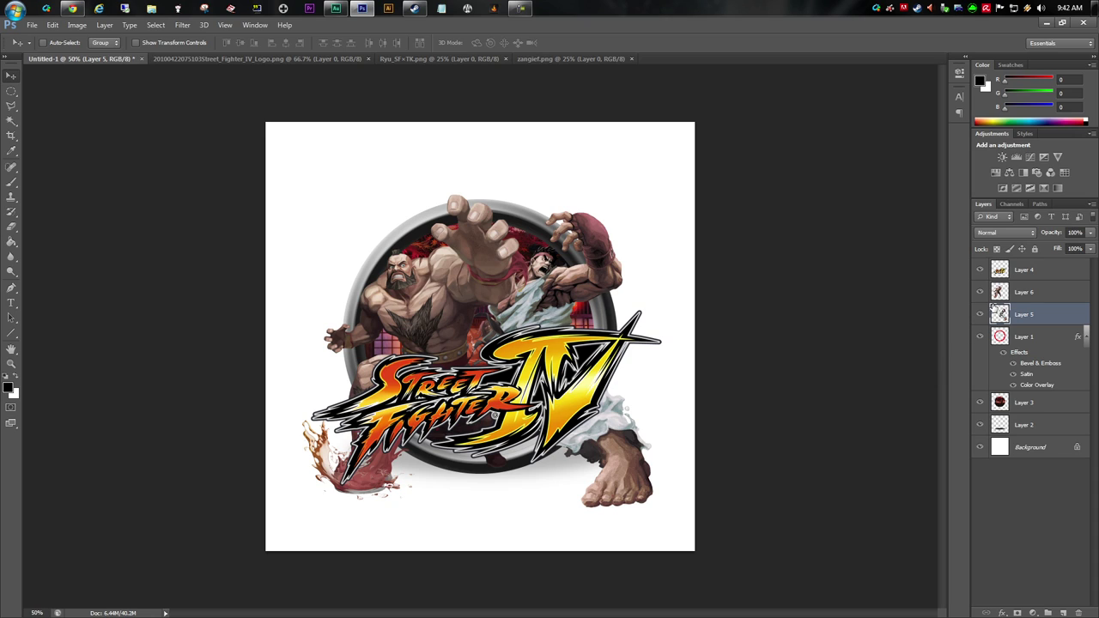
Step: Stack the Ryu layer above the Zangief layer and shift the Ryu figure slightly upward
{"action": "left_click_drag", "start_coordinate": [1003, 316], "coordinate": [1001, 292]}
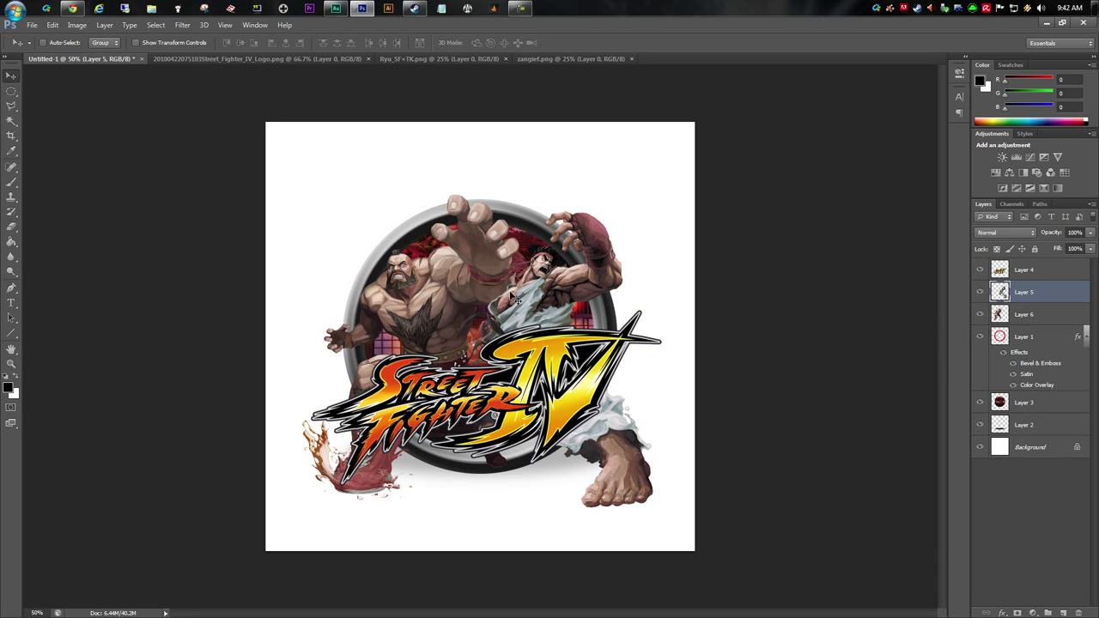
{"action": "left_click", "coordinate": [11, 364]}
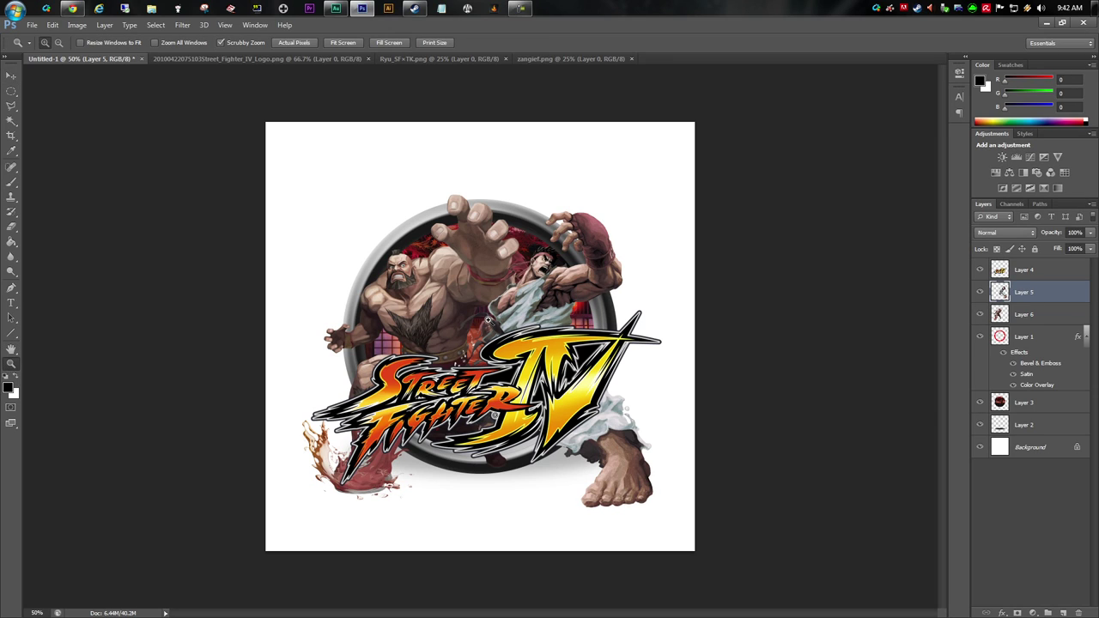
{"action": "left_click", "coordinate": [487, 321]}
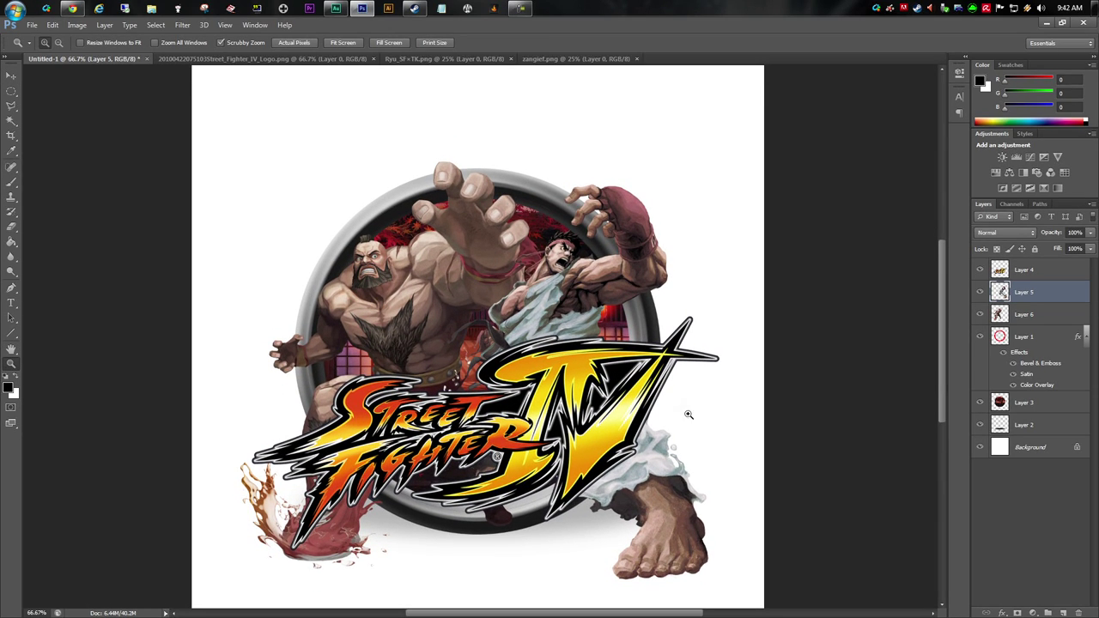
{"action": "left_click", "coordinate": [11, 76]}
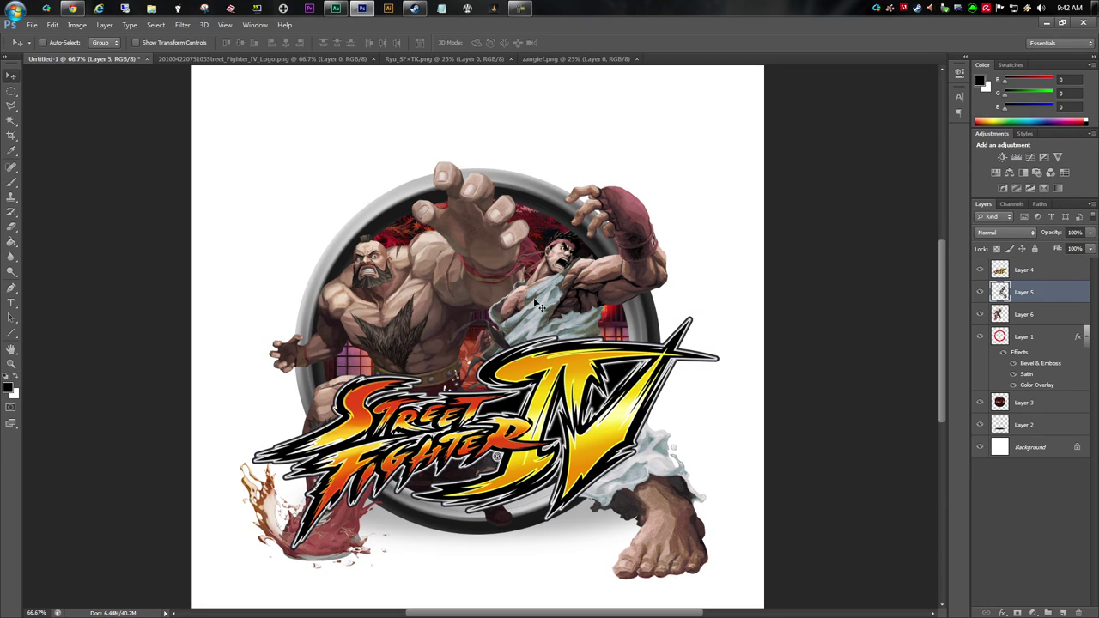
{"action": "left_click_drag", "start_coordinate": [611, 338], "coordinate": [612, 326]}
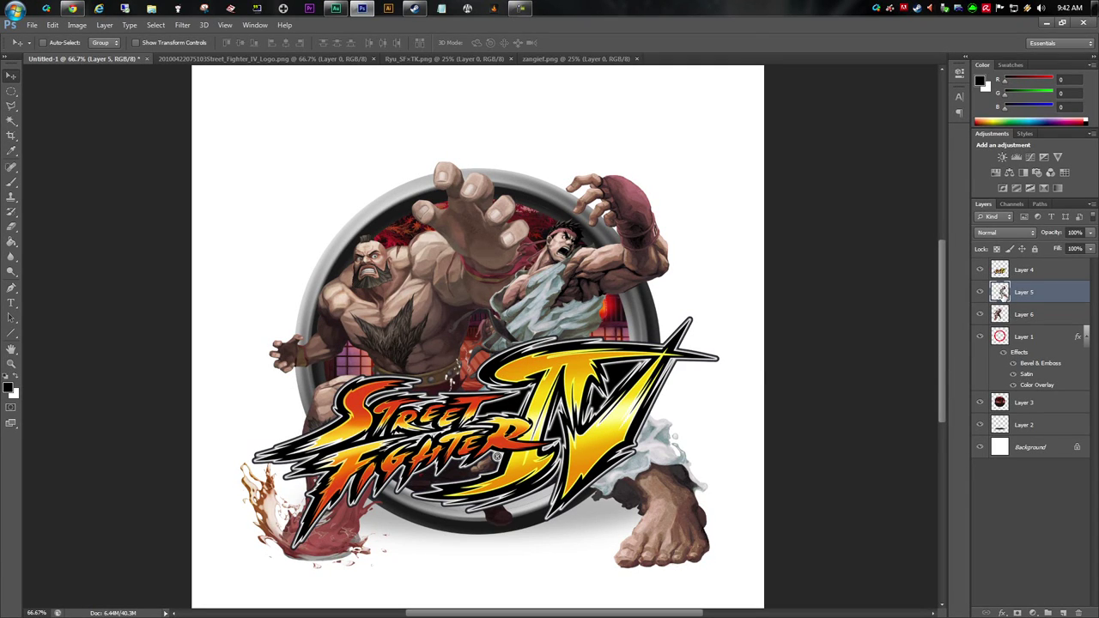
Step: Try shifting the Zangief layer sideways, then return the figure to its place over the ring's left side
{"action": "left_click", "coordinate": [1000, 315]}
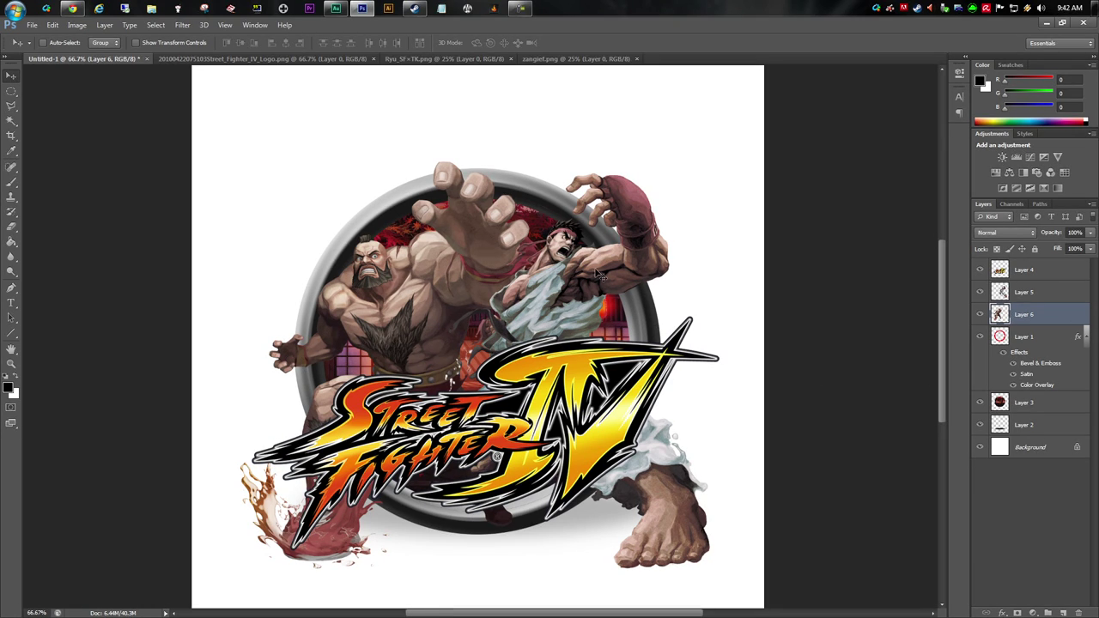
{"action": "key", "text": "Right"}
{"action": "key", "text": "Right"}
{"action": "key", "text": "Right"}
{"action": "key", "text": "Right"}
{"action": "key", "text": "Right"}
{"action": "key", "text": "Right"}
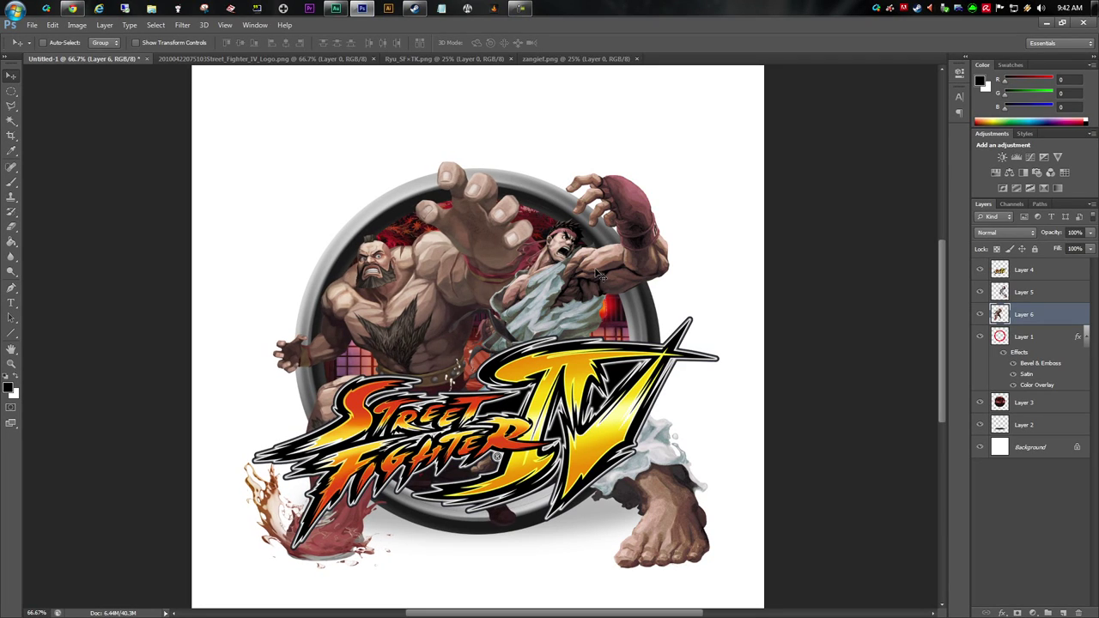
{"action": "key", "text": "Right"}
{"action": "key", "text": "Right"}
{"action": "key", "text": "Right"}
{"action": "key", "text": "Right"}
{"action": "key", "text": "Right"}
{"action": "key", "text": "Right"}
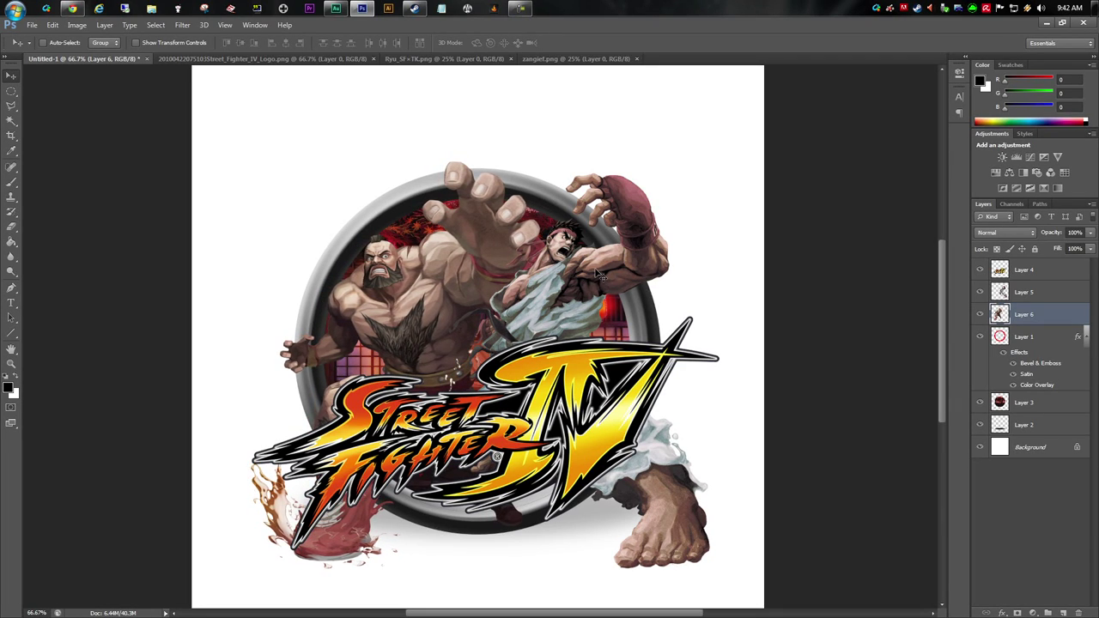
{"action": "key", "text": "Left"}
{"action": "key", "text": "Left"}
{"action": "key", "text": "Left"}
{"action": "key", "text": "Left"}
{"action": "key", "text": "Left"}
{"action": "key", "text": "Left"}
{"action": "key", "text": "Left"}
{"action": "key", "text": "Left"}
{"action": "key", "text": "Left"}
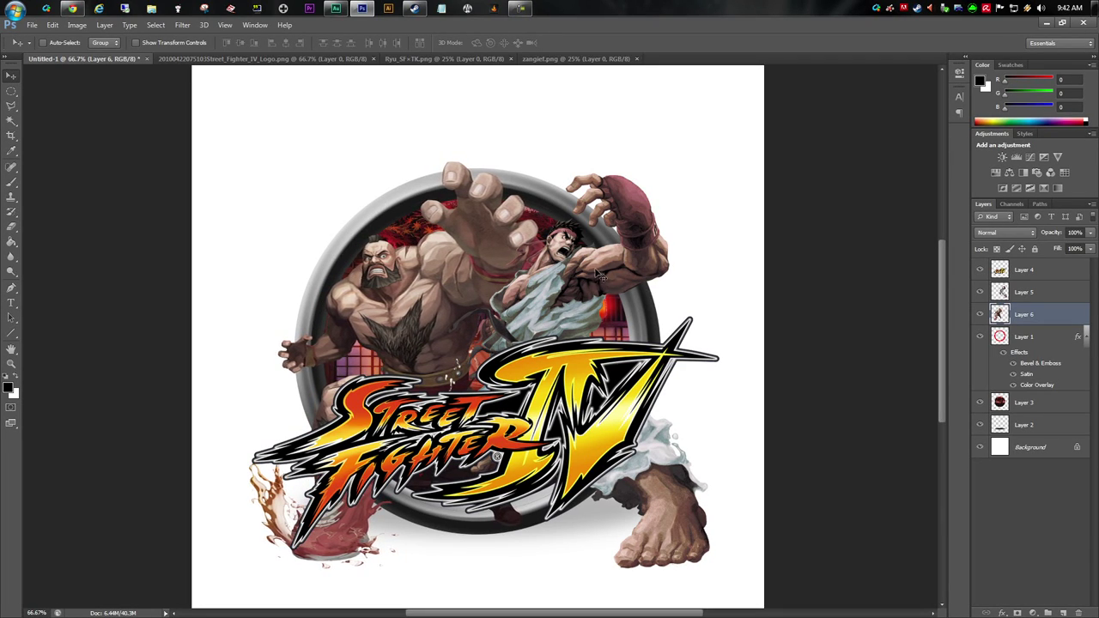
{"action": "key", "text": "Left"}
{"action": "key", "text": "Left"}
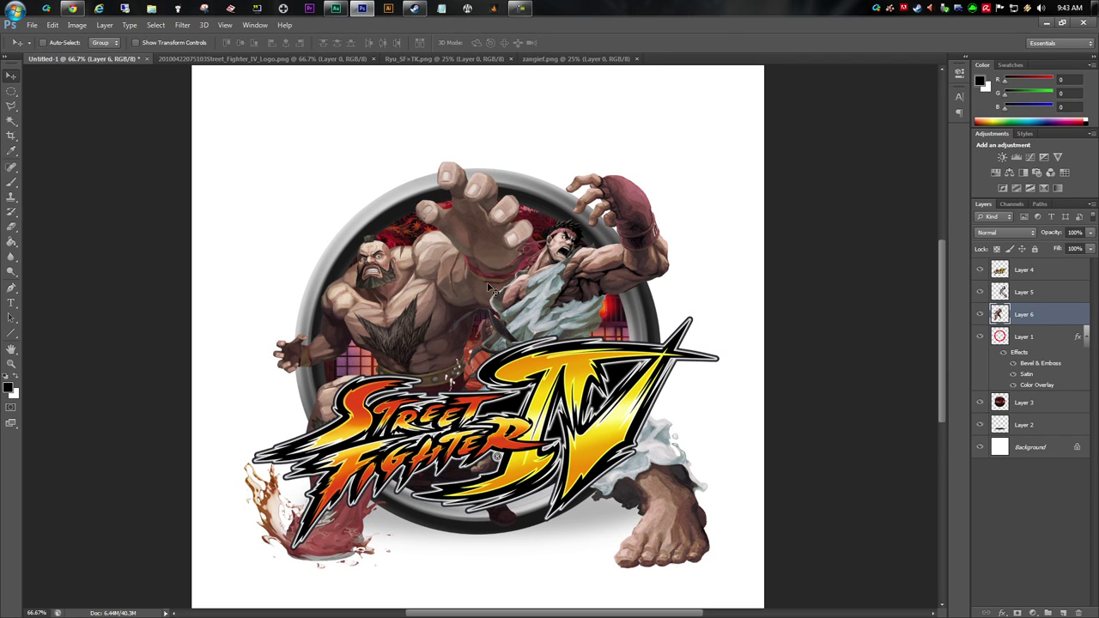
{"action": "left_click_drag", "start_coordinate": [455, 287], "coordinate": [452, 289]}
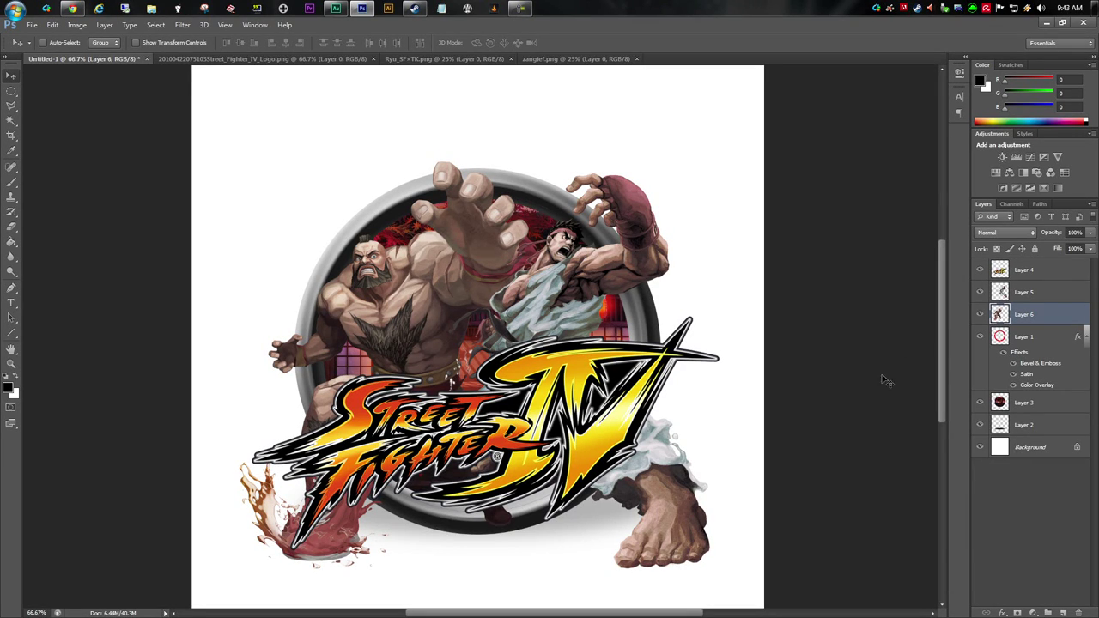
Step: Hide the Street Fighter IV logo layer and switch to the Eraser tool
{"action": "left_click", "coordinate": [993, 271]}
{"action": "left_click", "coordinate": [980, 270]}
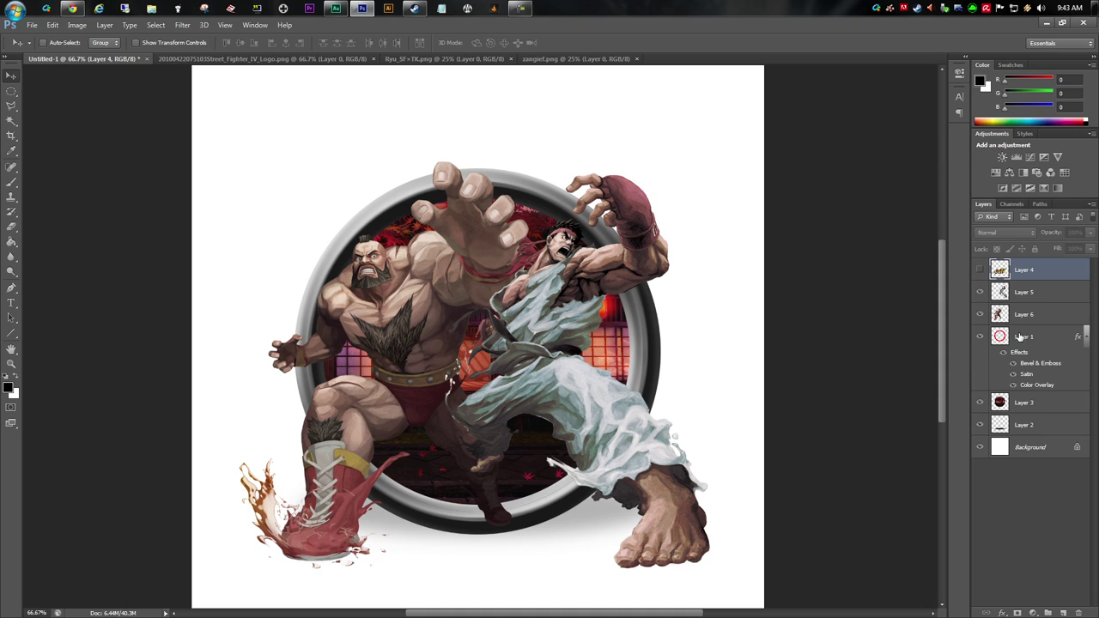
{"action": "left_click", "coordinate": [12, 226]}
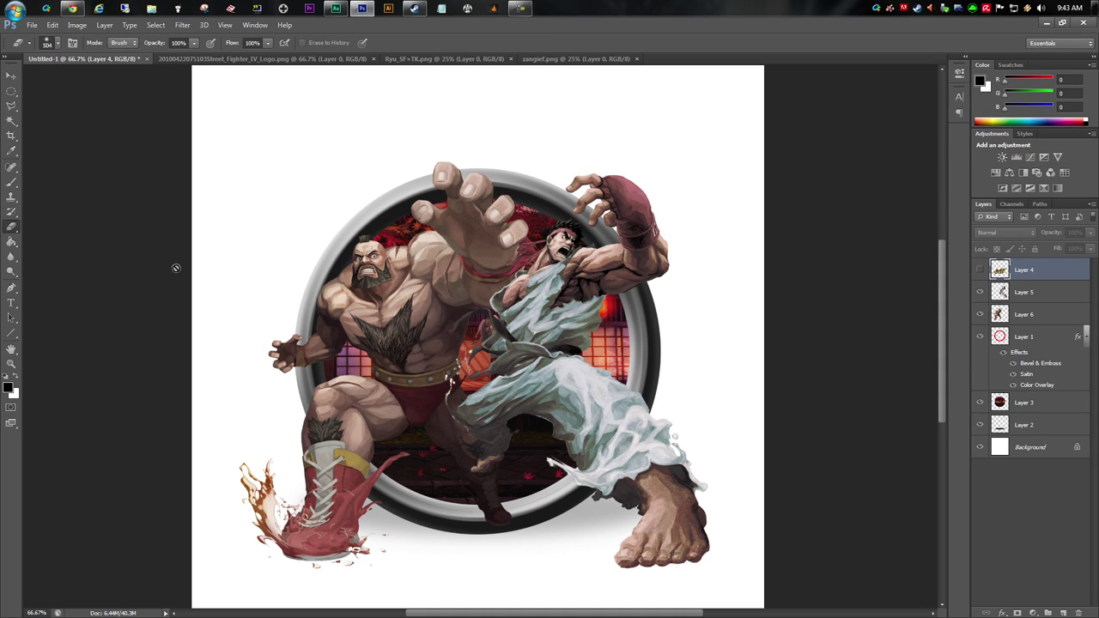
Step: Duplicate the Zangief layer and move the original beneath the ring layer
{"action": "left_click", "coordinate": [1015, 316]}
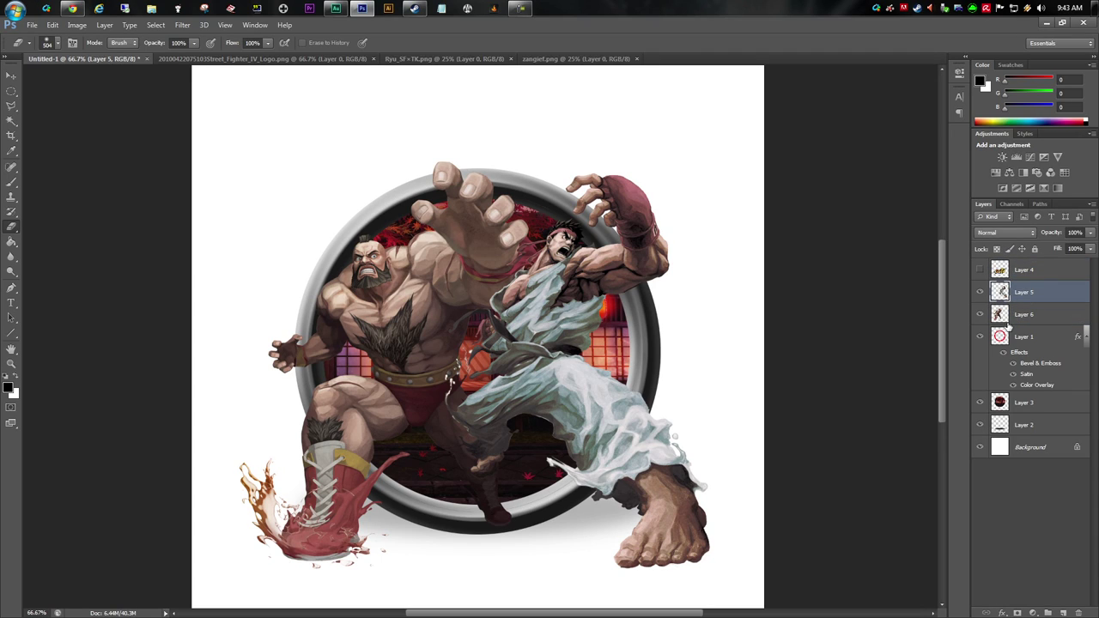
{"action": "left_click_drag", "start_coordinate": [1015, 316], "coordinate": [1063, 610]}
{"action": "left_click_drag", "start_coordinate": [1009, 316], "coordinate": [1015, 405]}
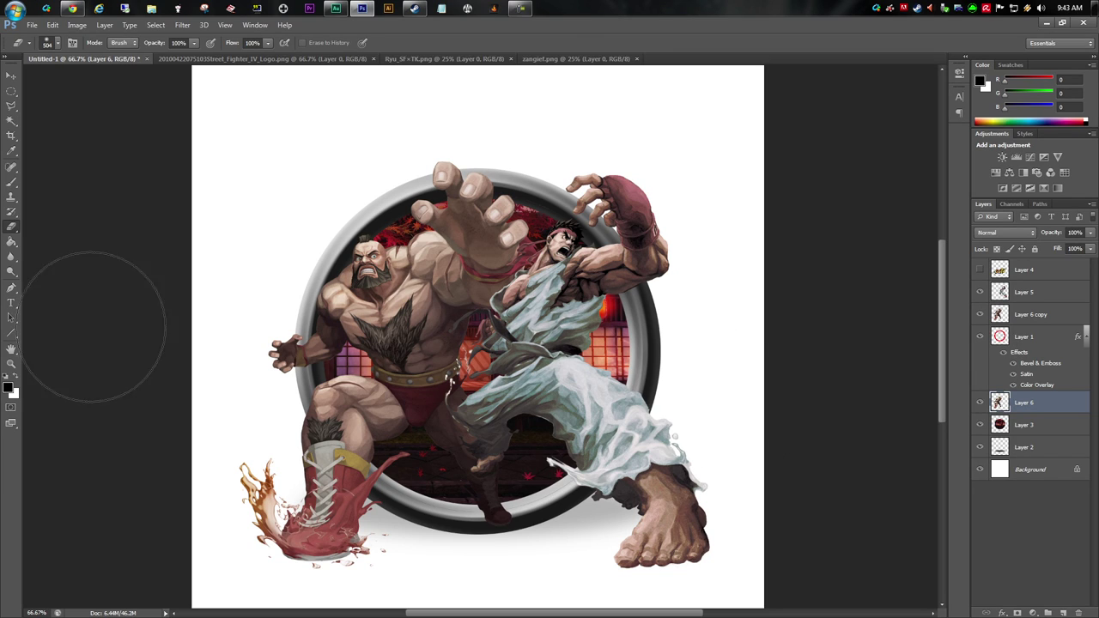
{"action": "key", "text": "ctrl+bracketright"}
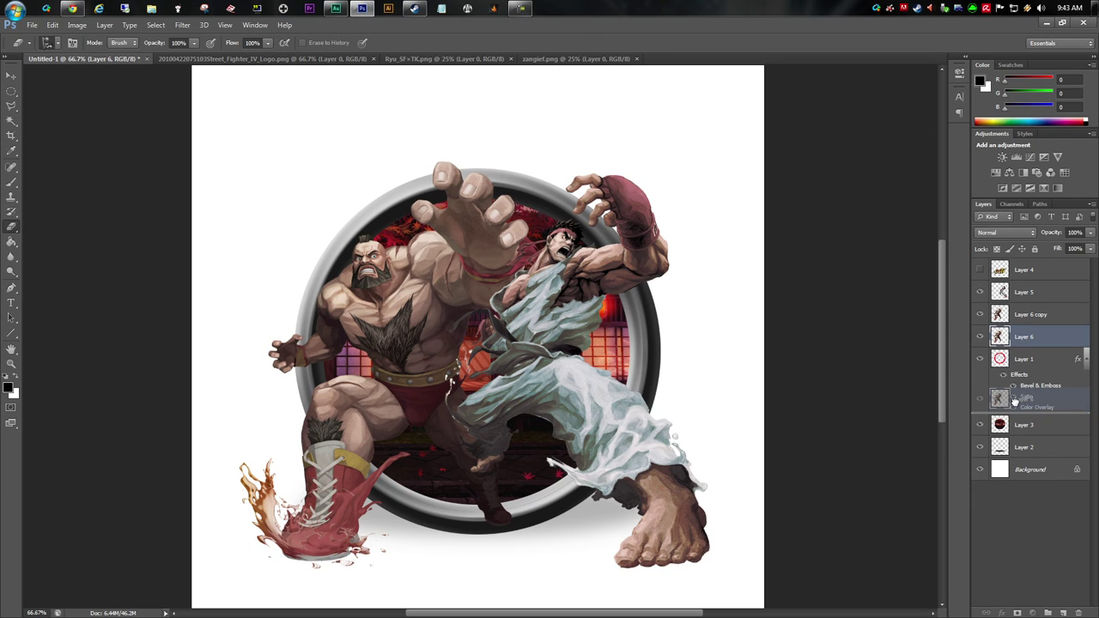
{"action": "left_click_drag", "start_coordinate": [1014, 402], "coordinate": [1013, 401]}
Step: Erase Zangief's rear foot on the upper copy where it overlaps the ring's lower edge, using a soft 46 px eraser
{"action": "left_click", "coordinate": [48, 42]}
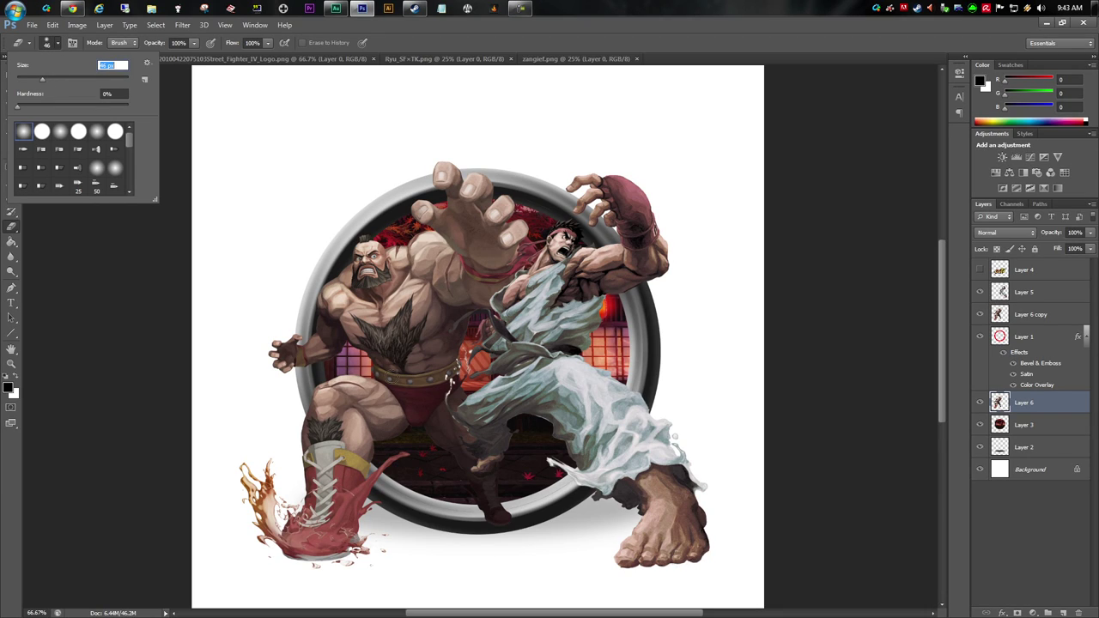
{"action": "left_click", "coordinate": [980, 315]}
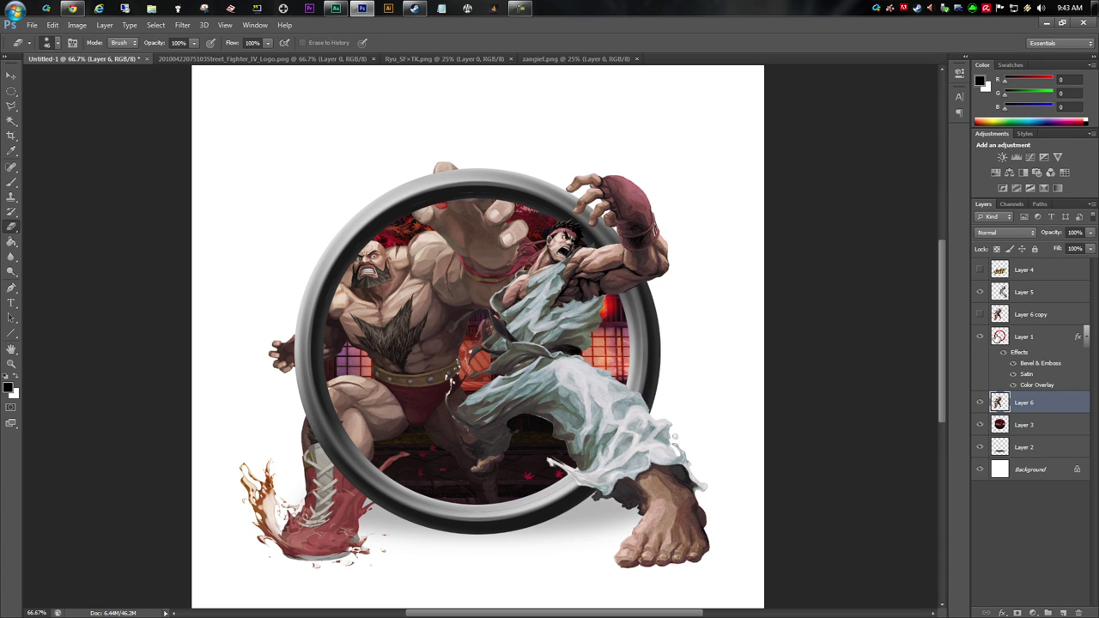
{"action": "left_click", "coordinate": [980, 314]}
{"action": "left_click", "coordinate": [1026, 315]}
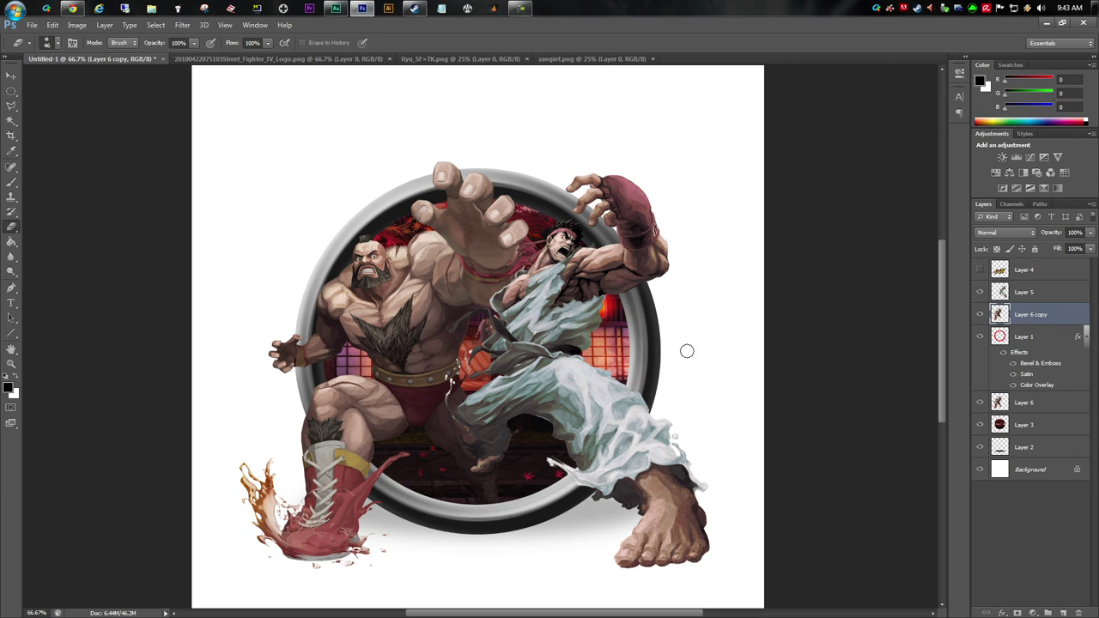
{"action": "left_click", "coordinate": [1024, 294]}
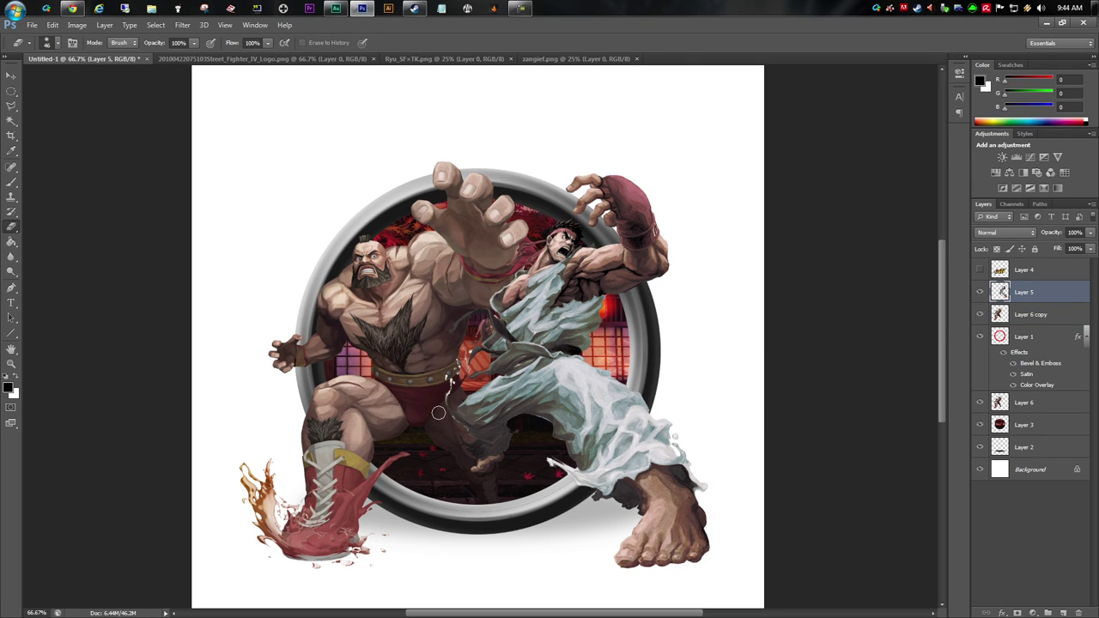
{"action": "mouse_move", "coordinate": [439, 410]}
{"action": "left_mouse_down"}
{"action": "mouse_move", "coordinate": [449, 429]}
{"action": "mouse_move", "coordinate": [447, 409]}
{"action": "mouse_move", "coordinate": [477, 412]}
{"action": "mouse_move", "coordinate": [481, 429]}
{"action": "left_mouse_up"}
{"action": "key", "text": "ctrl+z"}
Step: Duplicate the Ryu layer, placing the original beneath the Zangief copy, and erase the Ryu copy where it covers Zangief's rear leg
{"action": "mouse_move", "coordinate": [1030, 297]}
{"action": "left_mouse_down"}
{"action": "mouse_move", "coordinate": [1025, 532]}
{"action": "mouse_move", "coordinate": [1043, 608]}
{"action": "mouse_move", "coordinate": [1062, 612]}
{"action": "left_mouse_up"}
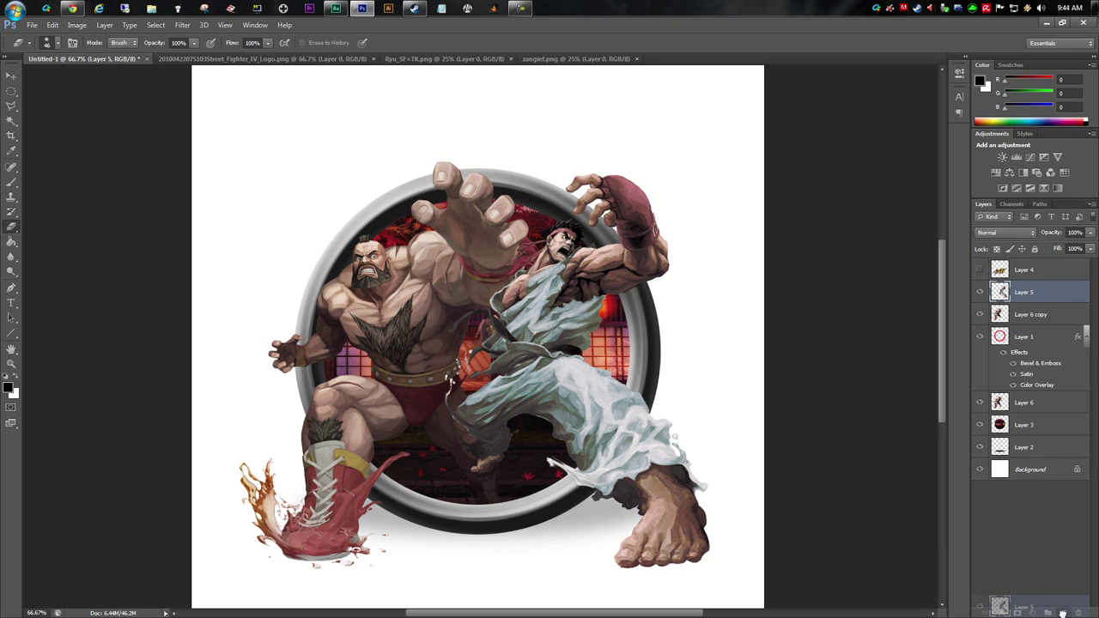
{"action": "left_click_drag", "start_coordinate": [1023, 316], "coordinate": [1000, 345]}
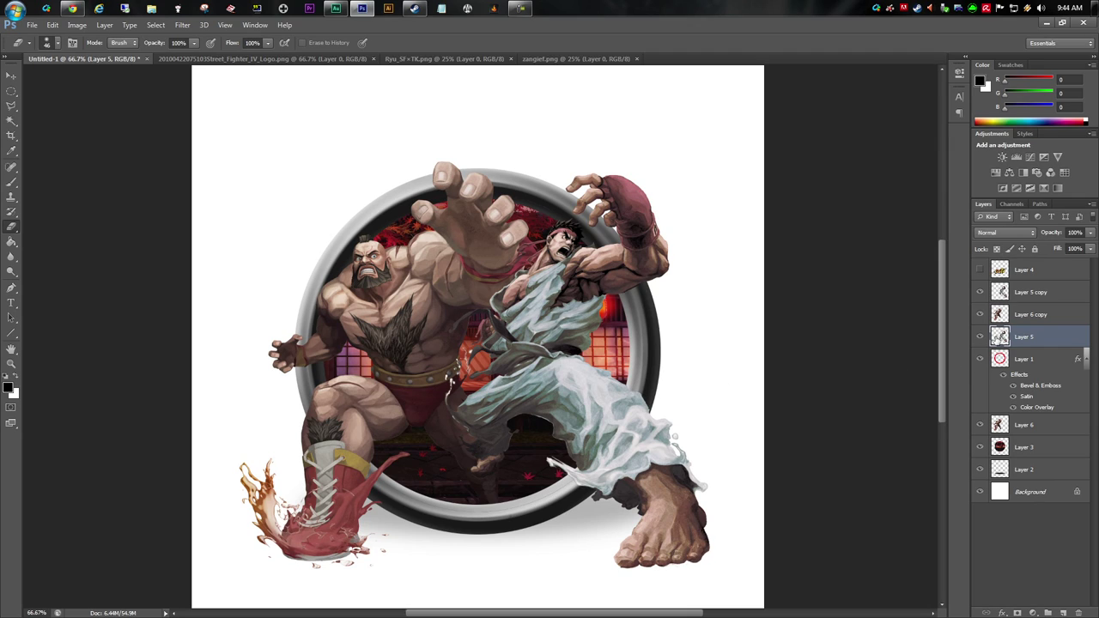
{"action": "left_click", "coordinate": [1037, 295]}
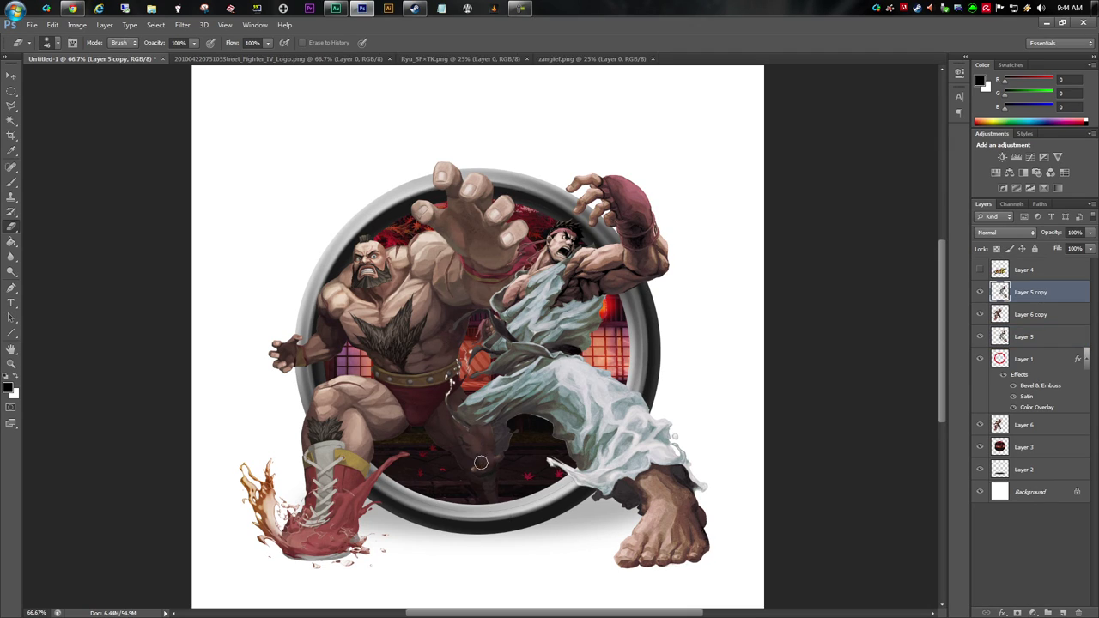
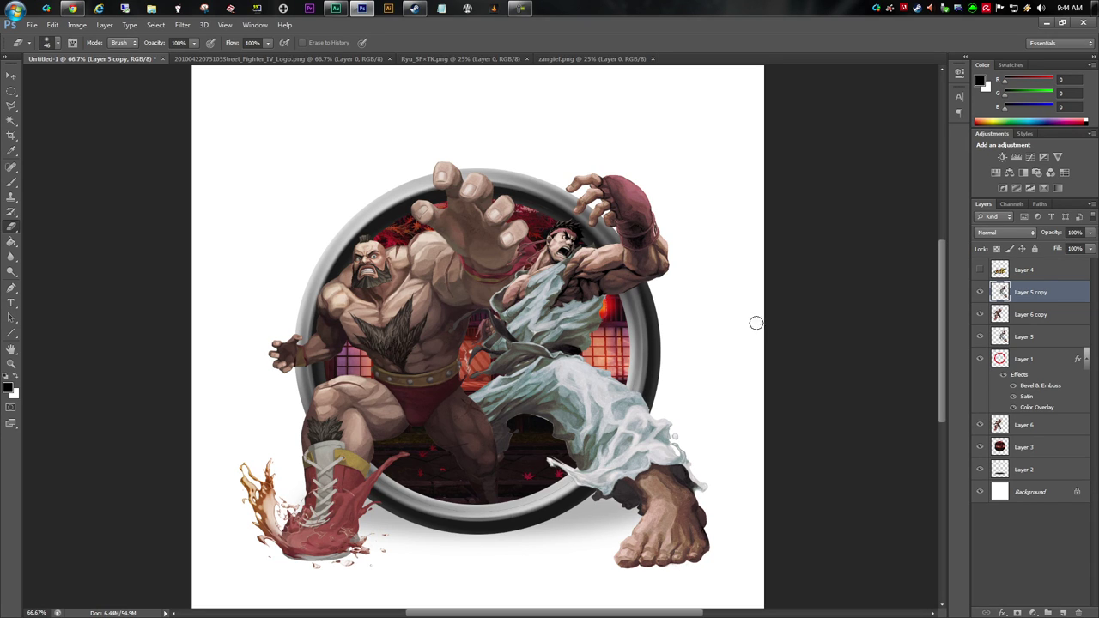
Step: Move the original Ryu layer beneath the ring layer, directly above the original Zangief layer
{"action": "left_click", "coordinate": [1017, 340]}
{"action": "left_click_drag", "start_coordinate": [1018, 335], "coordinate": [1027, 419]}
{"action": "left_click", "coordinate": [1035, 292], "text": "ctrl"}
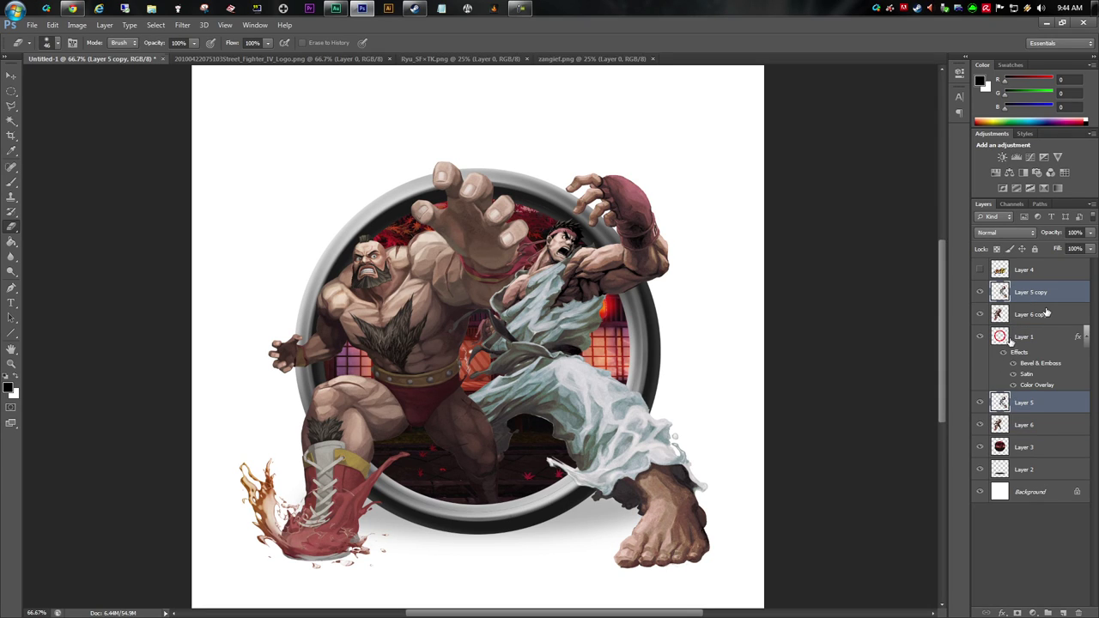
{"action": "left_click", "coordinate": [1013, 405]}
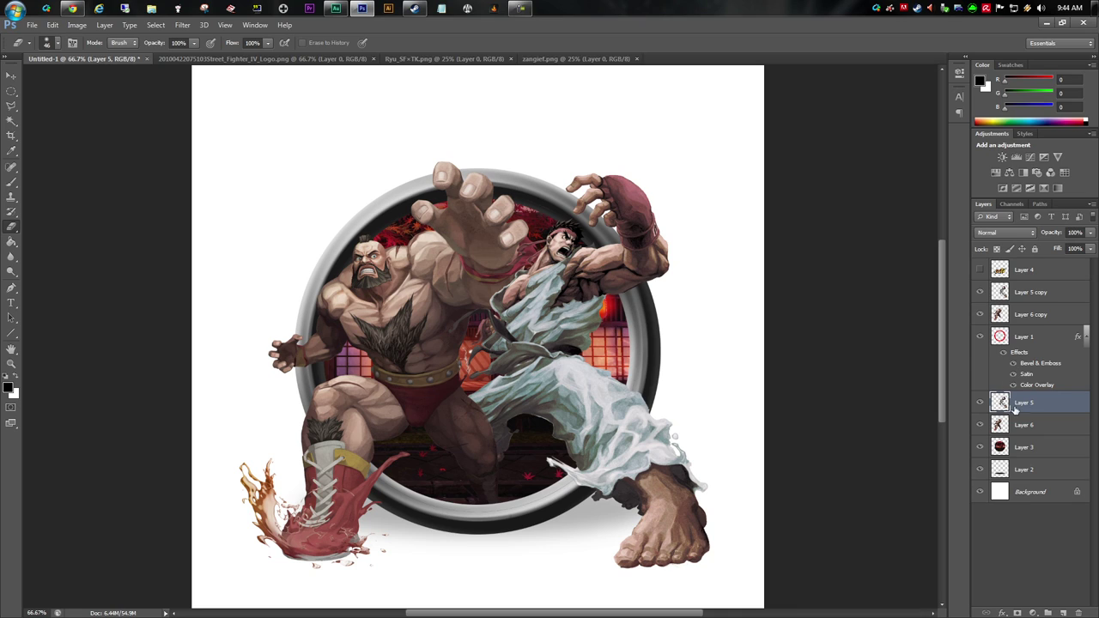
Step: Erase Ryu's trouser leg on the upper copy where it covers the ring's lower-right edge
{"action": "left_click", "coordinate": [1017, 292]}
{"action": "mouse_move", "coordinate": [638, 386]}
{"action": "left_mouse_down"}
{"action": "mouse_move", "coordinate": [597, 474]}
{"action": "mouse_move", "coordinate": [585, 455]}
{"action": "mouse_move", "coordinate": [558, 481]}
{"action": "mouse_move", "coordinate": [549, 450]}
{"action": "mouse_move", "coordinate": [570, 487]}
{"action": "mouse_move", "coordinate": [590, 464]}
{"action": "mouse_move", "coordinate": [594, 506]}
{"action": "mouse_move", "coordinate": [668, 387]}
{"action": "mouse_move", "coordinate": [641, 452]}
{"action": "mouse_move", "coordinate": [642, 395]}
{"action": "mouse_move", "coordinate": [605, 486]}
{"action": "mouse_move", "coordinate": [606, 438]}
{"action": "mouse_move", "coordinate": [584, 495]}
{"action": "mouse_move", "coordinate": [609, 402]}
{"action": "mouse_move", "coordinate": [611, 422]}
{"action": "mouse_move", "coordinate": [627, 386]}
{"action": "left_mouse_up"}
{"action": "mouse_move", "coordinate": [591, 503]}
{"action": "left_mouse_down"}
{"action": "mouse_move", "coordinate": [640, 394]}
{"action": "mouse_move", "coordinate": [507, 413]}
{"action": "left_mouse_up"}
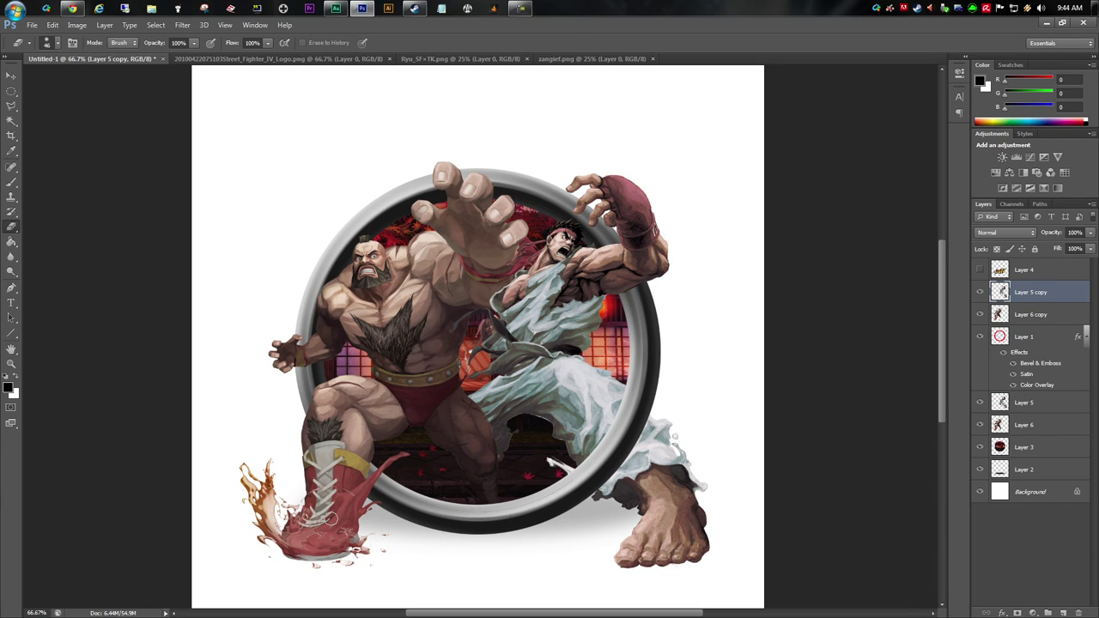
Step: Erase Zangief's shoulder and arm on the upper copy where they cover the ring's left edge
{"action": "left_click", "coordinate": [1011, 426]}
{"action": "left_click", "coordinate": [1035, 297]}
{"action": "left_click", "coordinate": [1031, 314]}
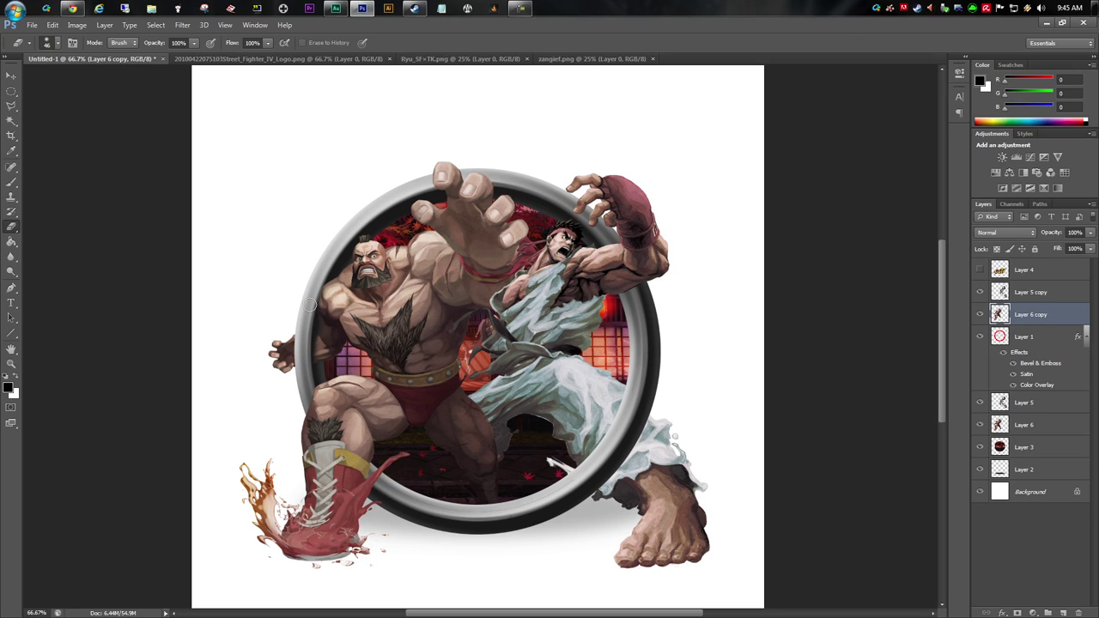
{"action": "left_click_drag", "start_coordinate": [324, 267], "coordinate": [301, 363]}
{"action": "mouse_move", "coordinate": [314, 303]}
{"action": "left_mouse_down"}
{"action": "mouse_move", "coordinate": [329, 259]}
{"action": "mouse_move", "coordinate": [311, 362]}
{"action": "mouse_move", "coordinate": [350, 260]}
{"action": "mouse_move", "coordinate": [307, 307]}
{"action": "mouse_move", "coordinate": [321, 342]}
{"action": "mouse_move", "coordinate": [358, 229]}
{"action": "mouse_move", "coordinate": [380, 209]}
{"action": "mouse_move", "coordinate": [342, 267]}
{"action": "mouse_move", "coordinate": [302, 287]}
{"action": "mouse_move", "coordinate": [326, 272]}
{"action": "mouse_move", "coordinate": [340, 297]}
{"action": "left_mouse_up"}
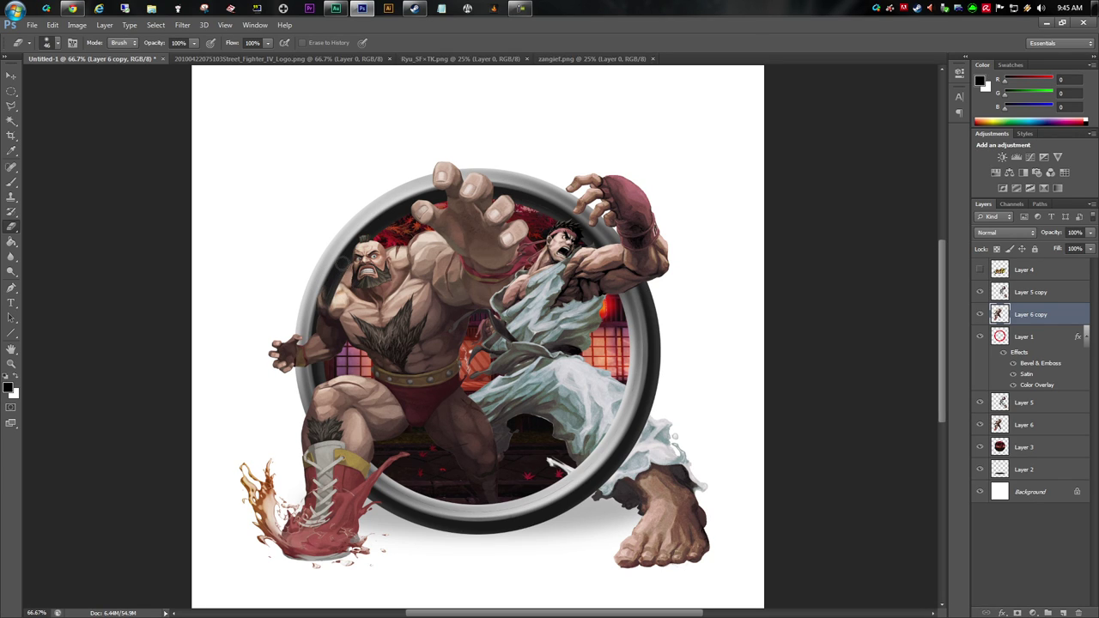
{"action": "key", "text": "ctrl+z"}
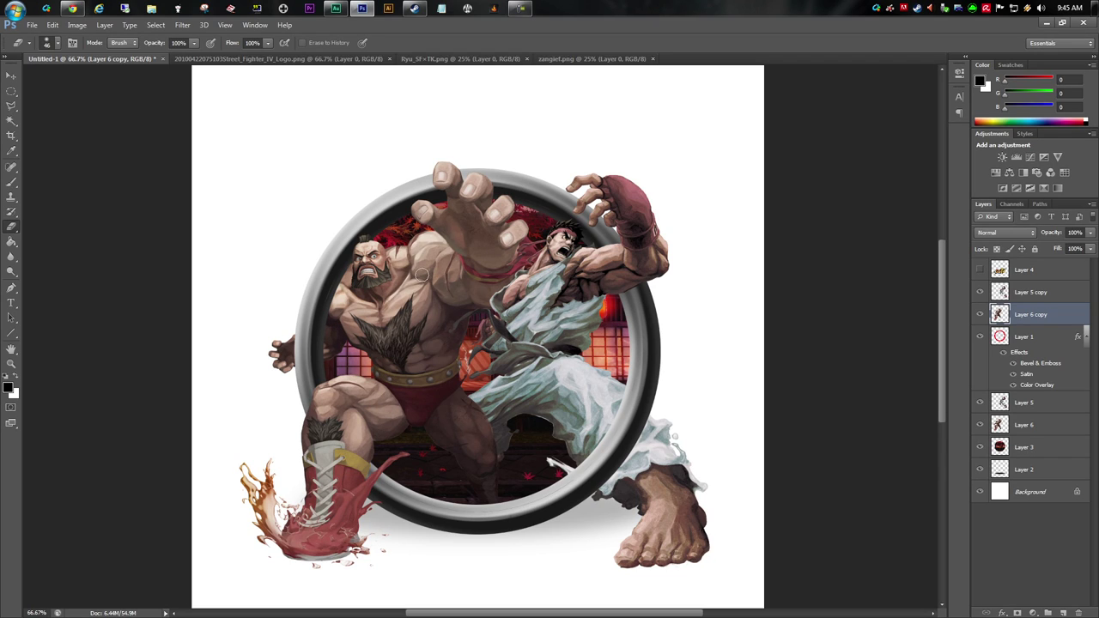
Step: Show the Street Fighter IV logo layer again and shift the logo slightly to the right over the figures
{"action": "left_click", "coordinate": [1035, 272]}
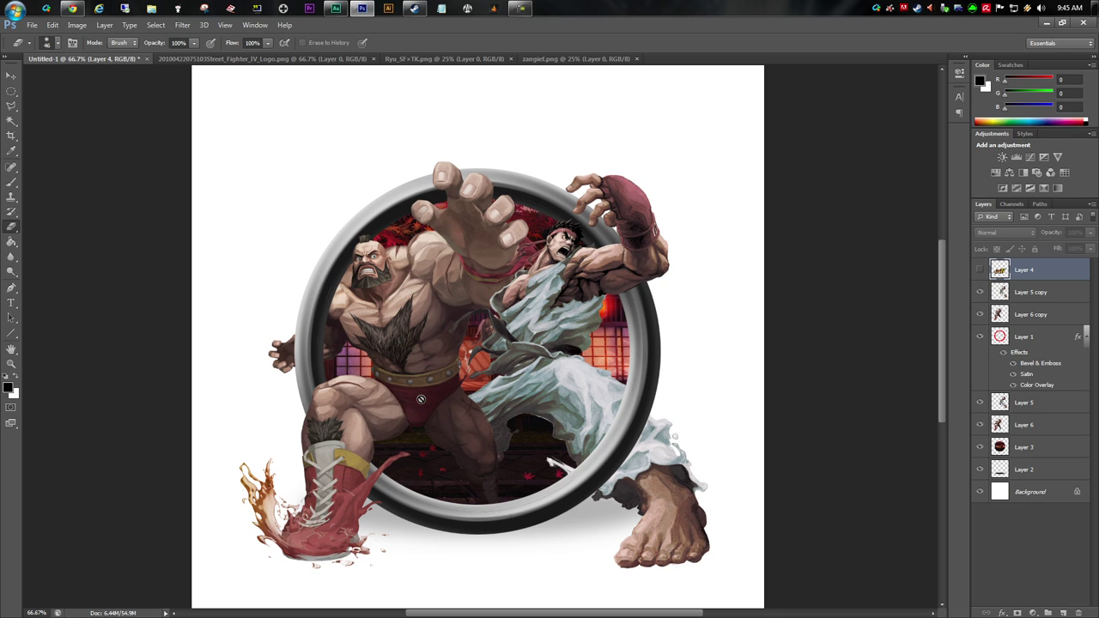
{"action": "left_click", "coordinate": [980, 269]}
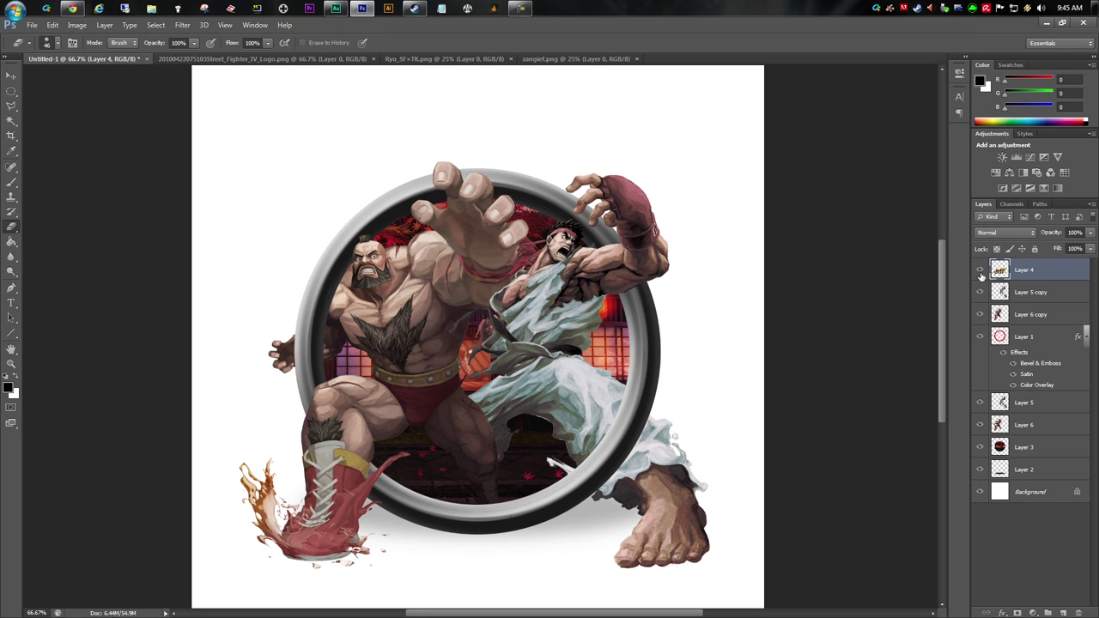
{"action": "left_click", "coordinate": [12, 75]}
{"action": "mouse_move", "coordinate": [497, 455]}
{"action": "left_mouse_down"}
{"action": "mouse_move", "coordinate": [512, 449]}
{"action": "mouse_move", "coordinate": [512, 485]}
{"action": "mouse_move", "coordinate": [513, 450]}
{"action": "mouse_move", "coordinate": [501, 455]}
{"action": "left_mouse_up"}
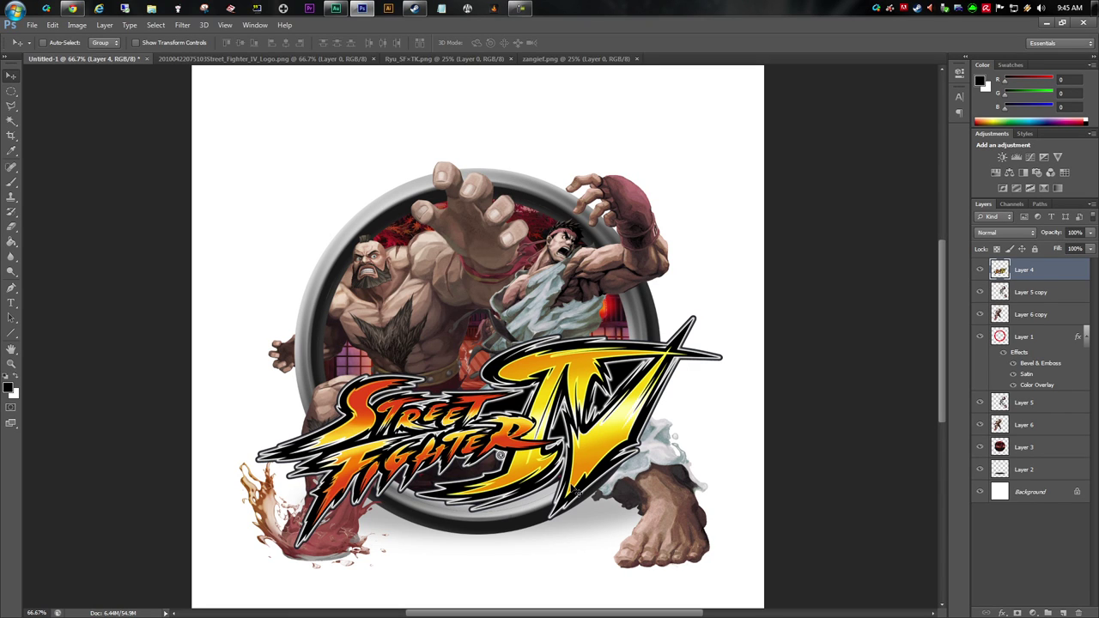
{"action": "left_click", "coordinate": [11, 364]}
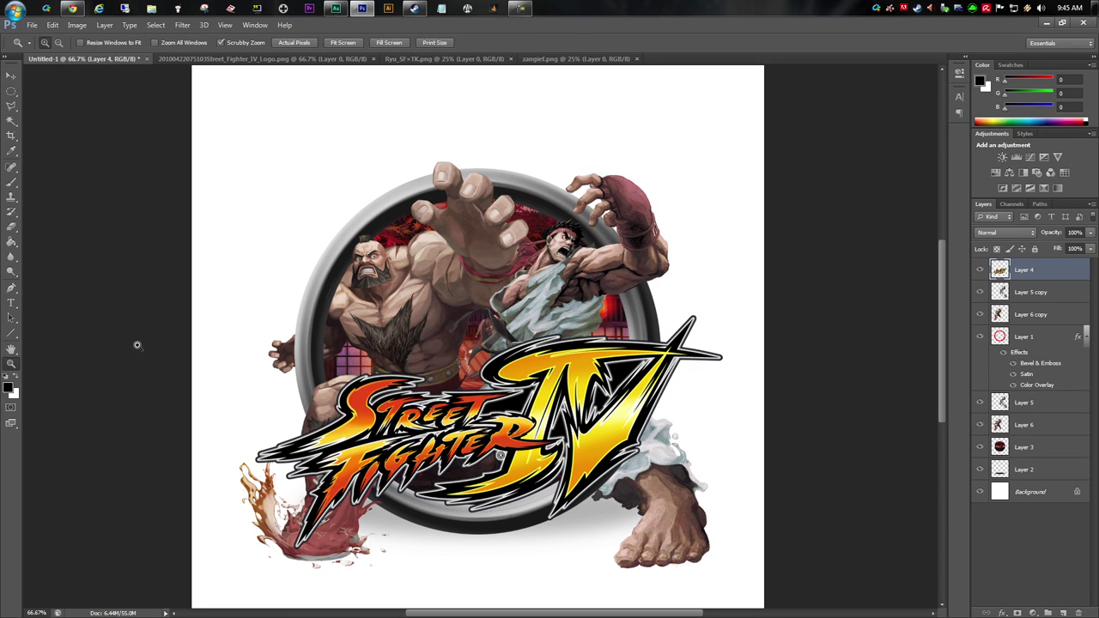
{"action": "right_click", "coordinate": [371, 328]}
{"action": "left_click", "coordinate": [431, 391]}
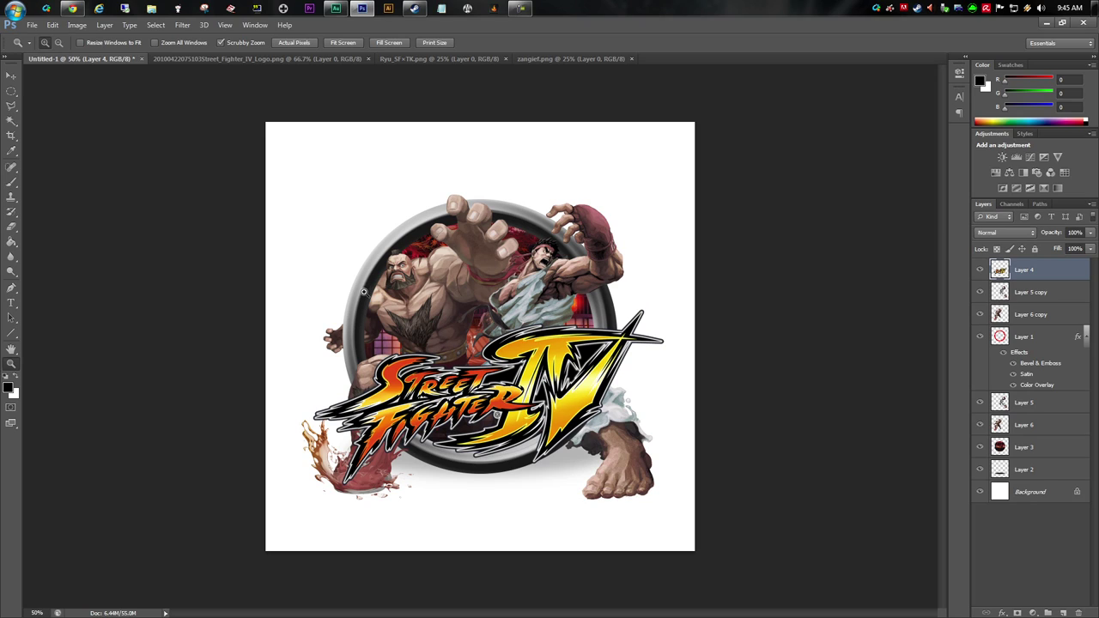
Step: Crop the image to a rectangular selection enclosing the figures, ring and logo, leaving a small white margin, and clear the selection
{"action": "left_click_drag", "start_coordinate": [11, 91], "coordinate": [52, 89]}
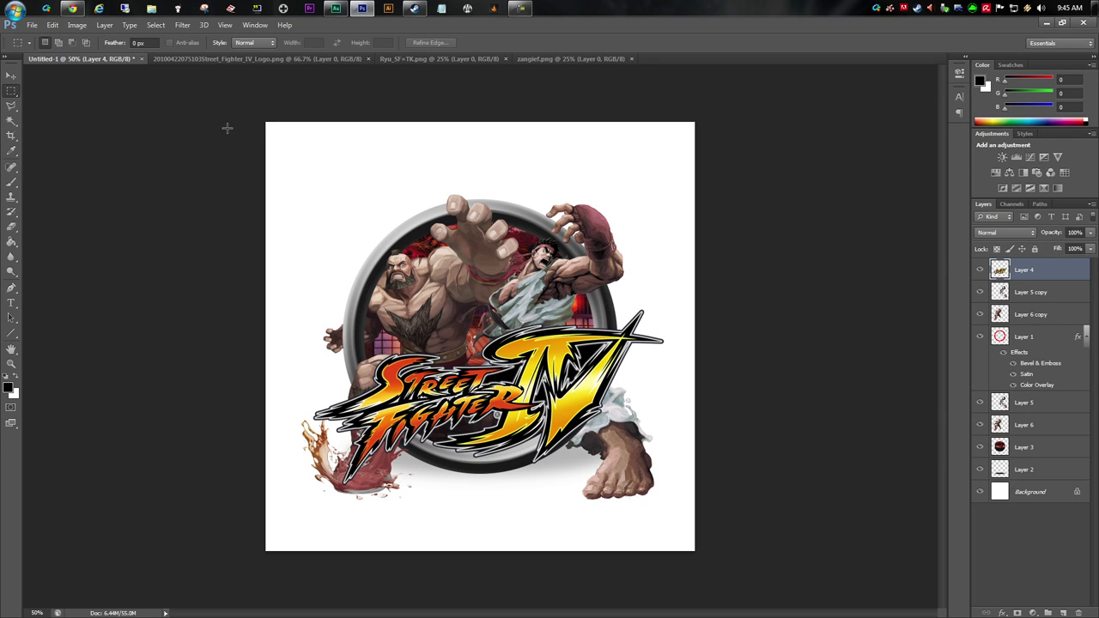
{"action": "left_click_drag", "start_coordinate": [258, 131], "coordinate": [678, 522]}
{"action": "key", "text": "ctrl+d"}
{"action": "left_click_drag", "start_coordinate": [293, 152], "coordinate": [672, 511]}
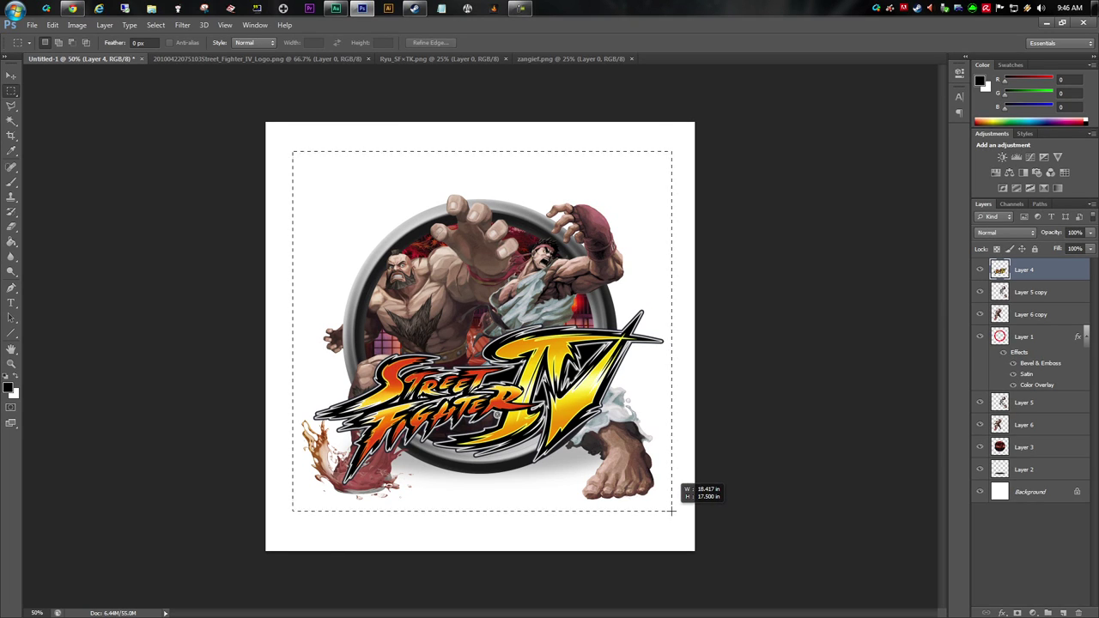
{"action": "left_click", "coordinate": [77, 25]}
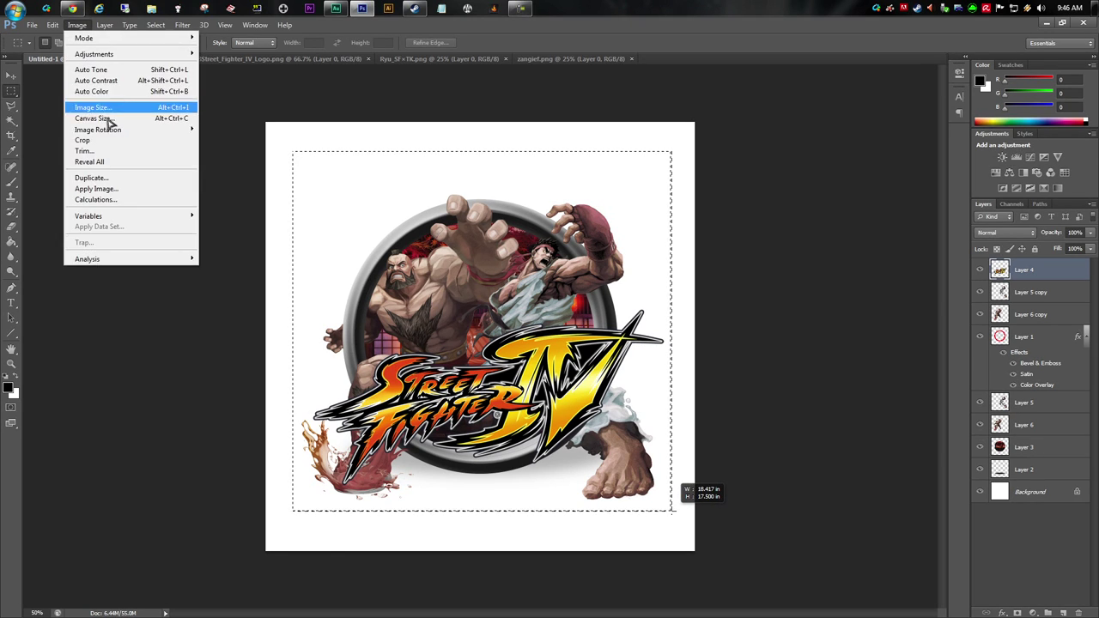
{"action": "left_click", "coordinate": [83, 140]}
{"action": "left_click_drag", "start_coordinate": [670, 515], "coordinate": [240, 76]}
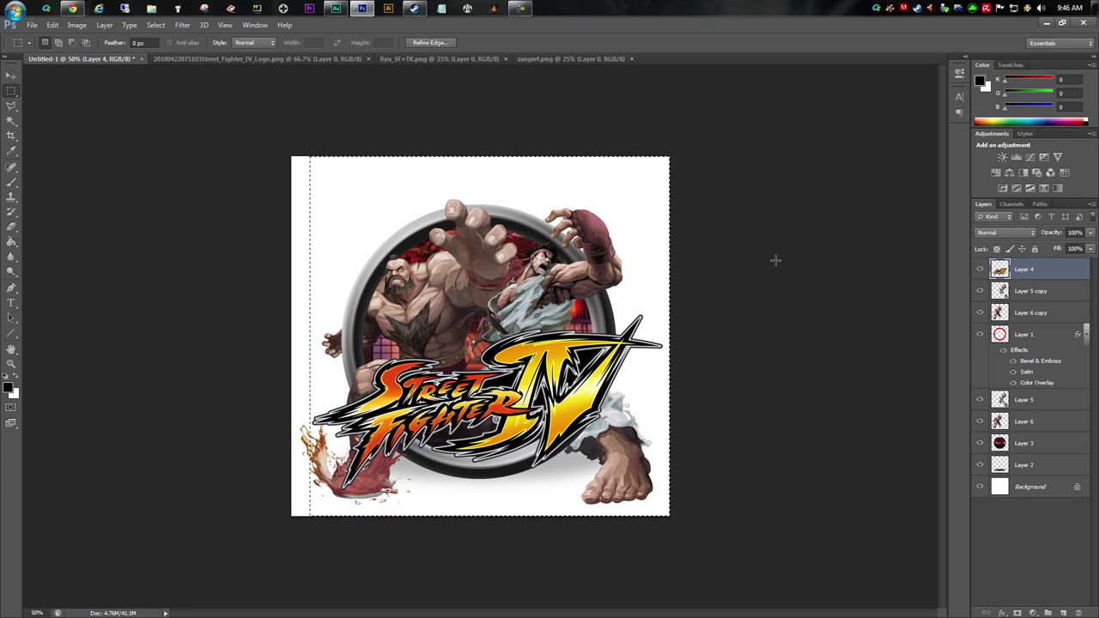
{"action": "key", "text": "ctrl+d"}
Step: Extend the canvas height to 1322 pixels with the anchor at bottom centre, making the canvas square
{"action": "left_click", "coordinate": [77, 24]}
{"action": "left_click", "coordinate": [101, 118]}
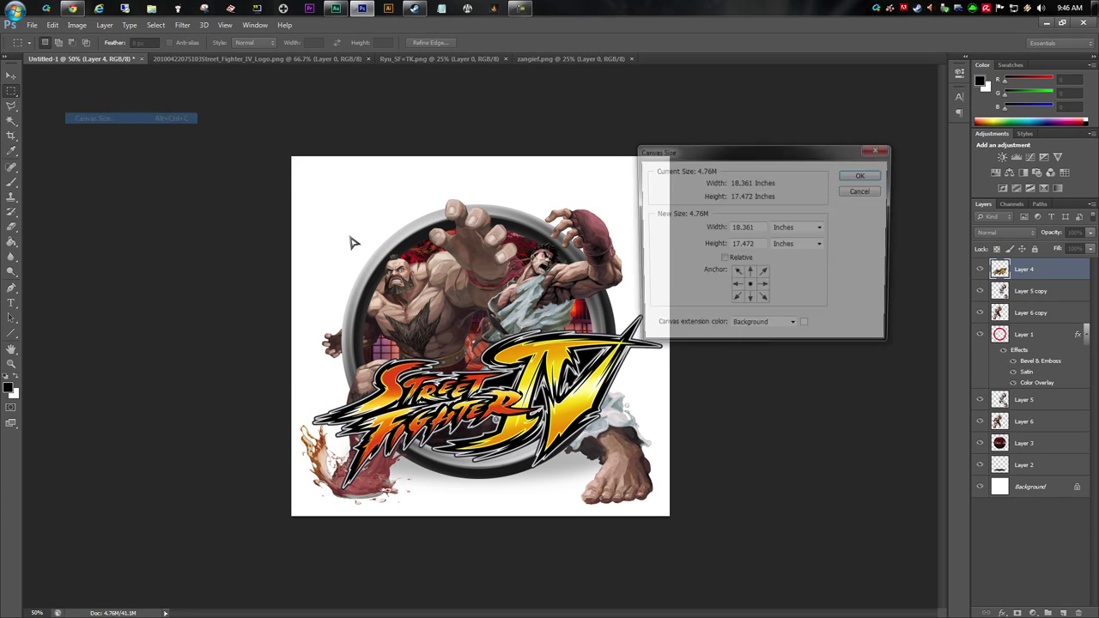
{"action": "left_click", "coordinate": [750, 302]}
{"action": "left_click", "coordinate": [750, 292]}
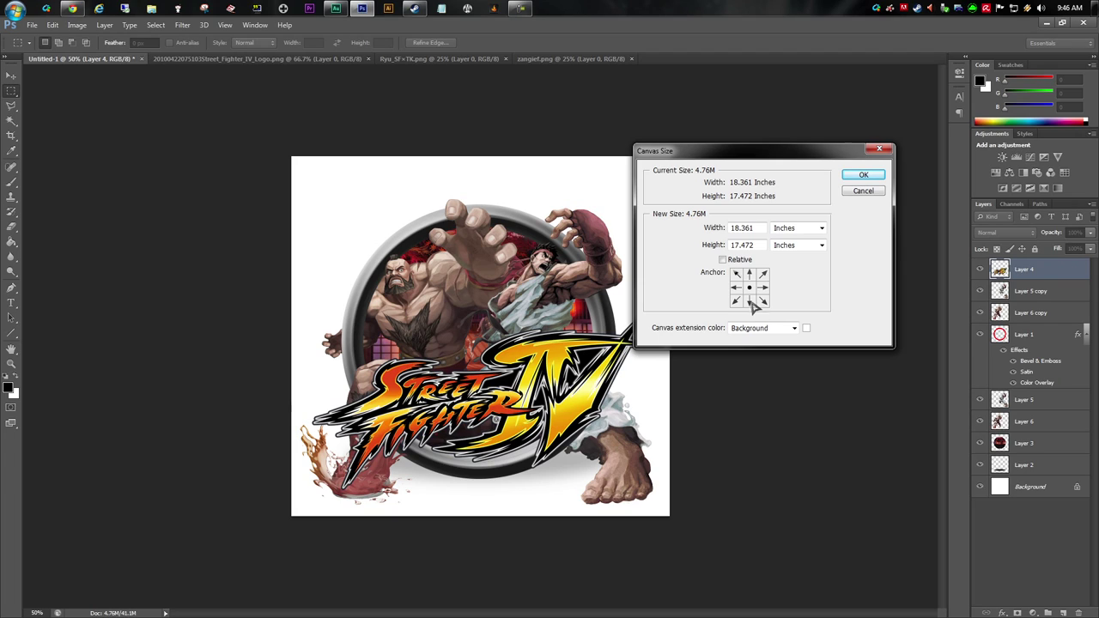
{"action": "left_click", "coordinate": [750, 302]}
{"action": "left_click", "coordinate": [797, 230]}
{"action": "left_click", "coordinate": [802, 249]}
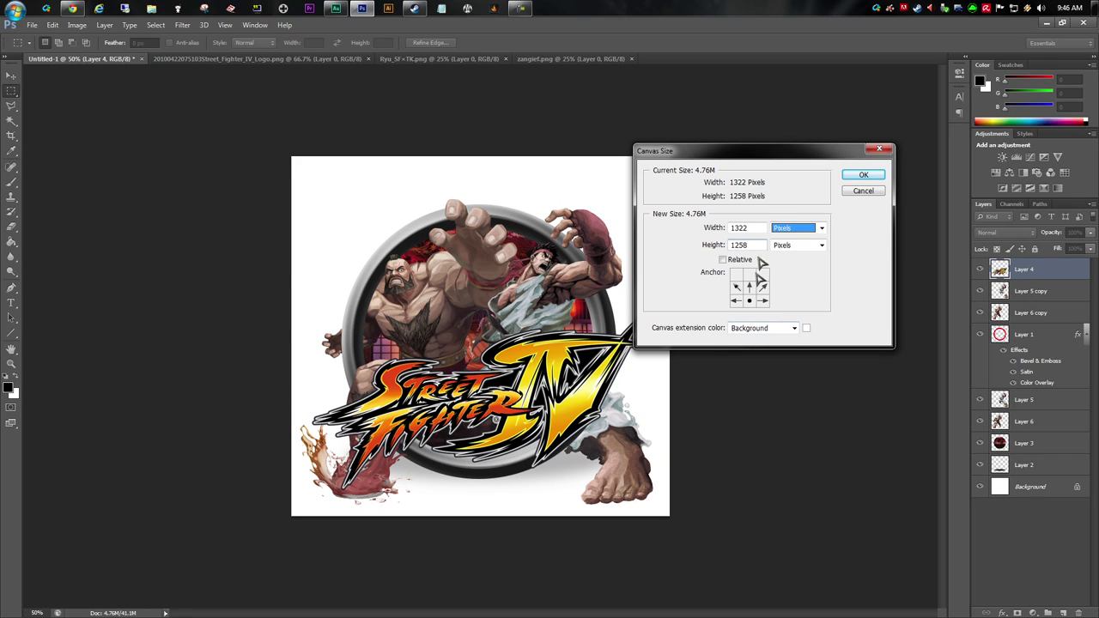
{"action": "type", "text": "1322"}
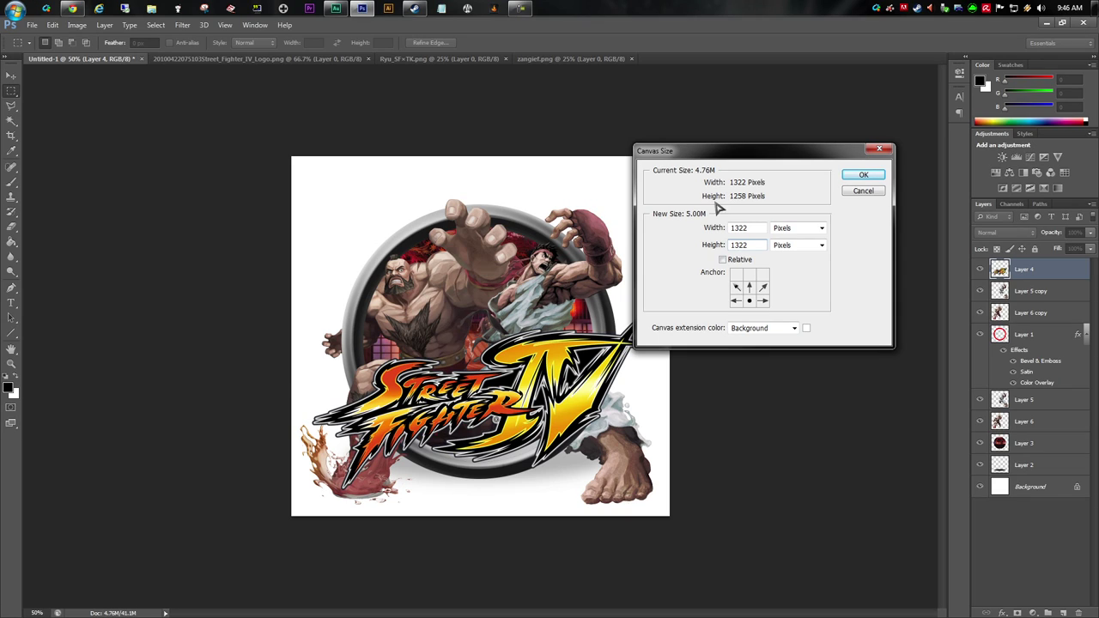
{"action": "left_click", "coordinate": [864, 176]}
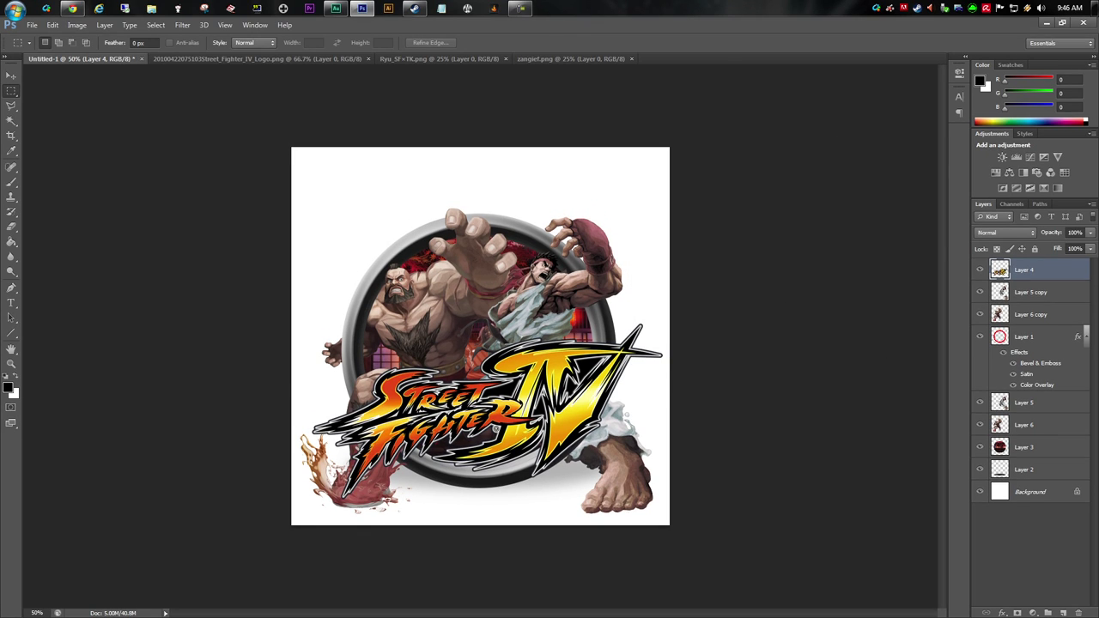
Step: Select all layers from Layer 4 down to Layer 2 and nudge the artwork upward until it sits vertically centred on the canvas
{"action": "left_click", "coordinate": [11, 75]}
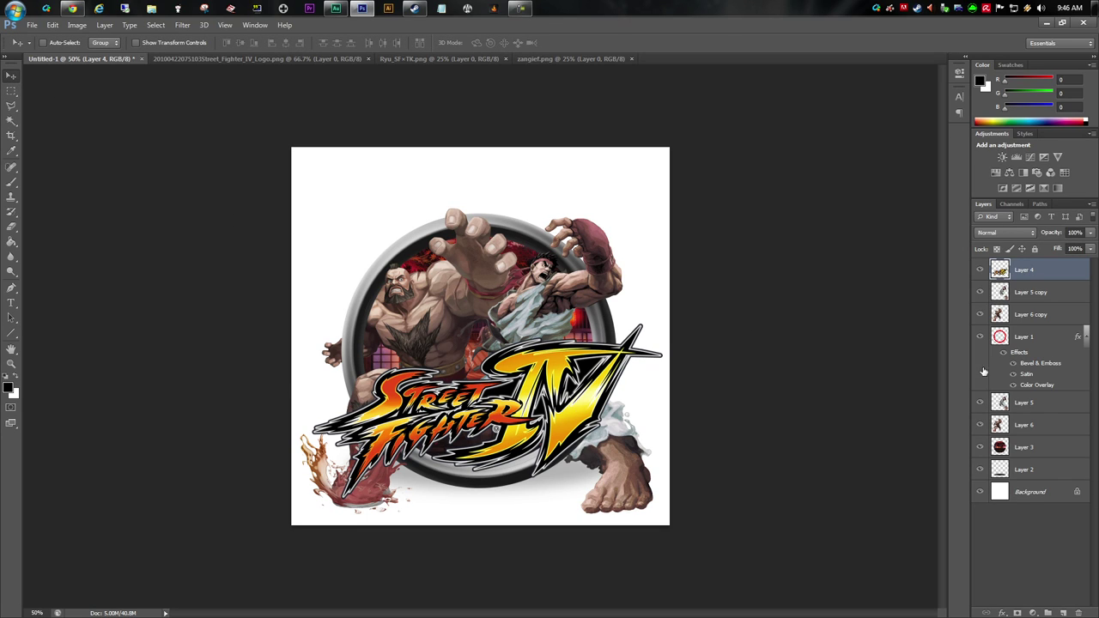
{"action": "left_click", "coordinate": [1046, 472], "text": "shift"}
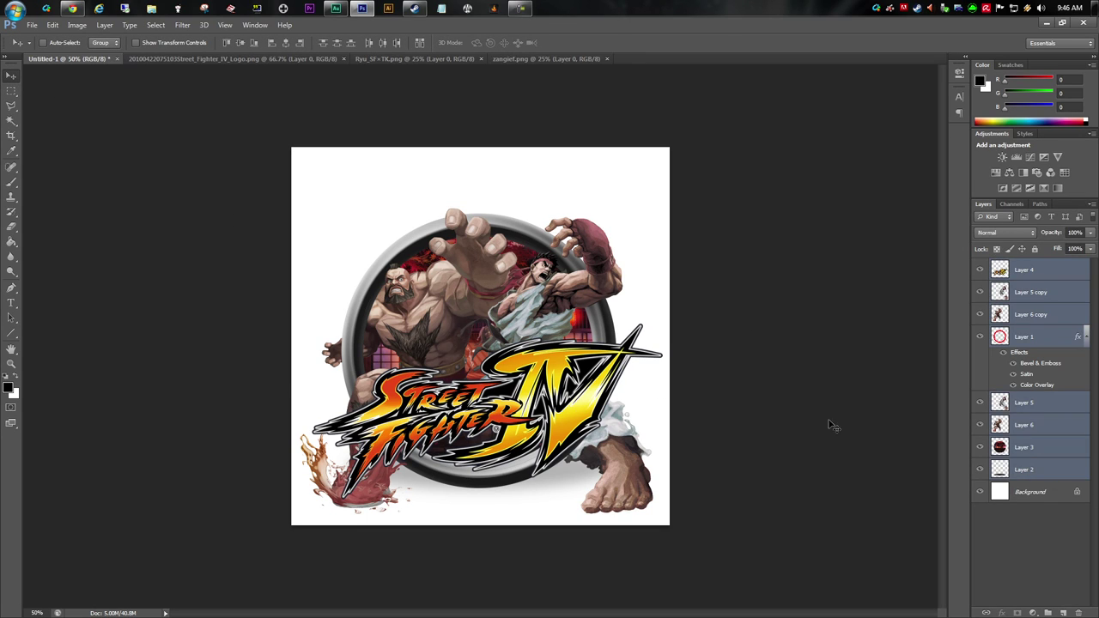
{"action": "key", "text": "Up"}
{"action": "key", "text": "Up"}
{"action": "key", "text": "Up"}
{"action": "key", "text": "Up"}
{"action": "key", "text": "Up"}
{"action": "key", "text": "Up"}
{"action": "key", "text": "Up"}
{"action": "key", "text": "Up"}
{"action": "key", "text": "Up"}
{"action": "key", "text": "Up"}
{"action": "key", "text": "Up"}
{"action": "key", "text": "Up"}
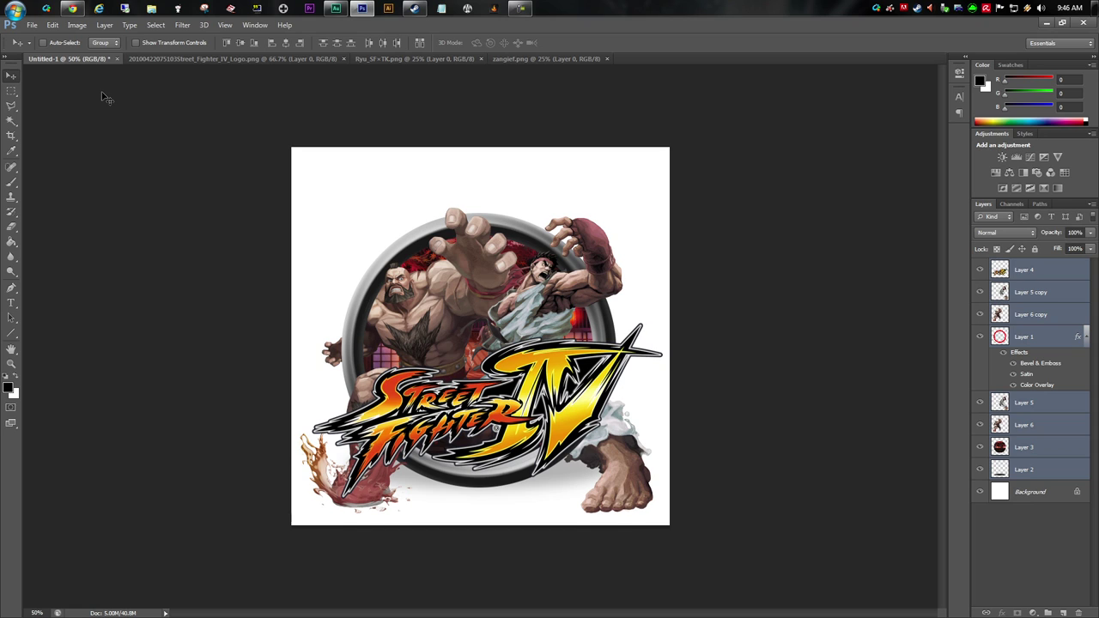
{"action": "key", "text": "Up"}
{"action": "key", "text": "Up"}
{"action": "key", "text": "Up"}
{"action": "key", "text": "Up"}
{"action": "key", "text": "Up"}
{"action": "key", "text": "Up"}
{"action": "key", "text": "Up"}
{"action": "key", "text": "Up"}
{"action": "key", "text": "Up"}
{"action": "key", "text": "Up"}
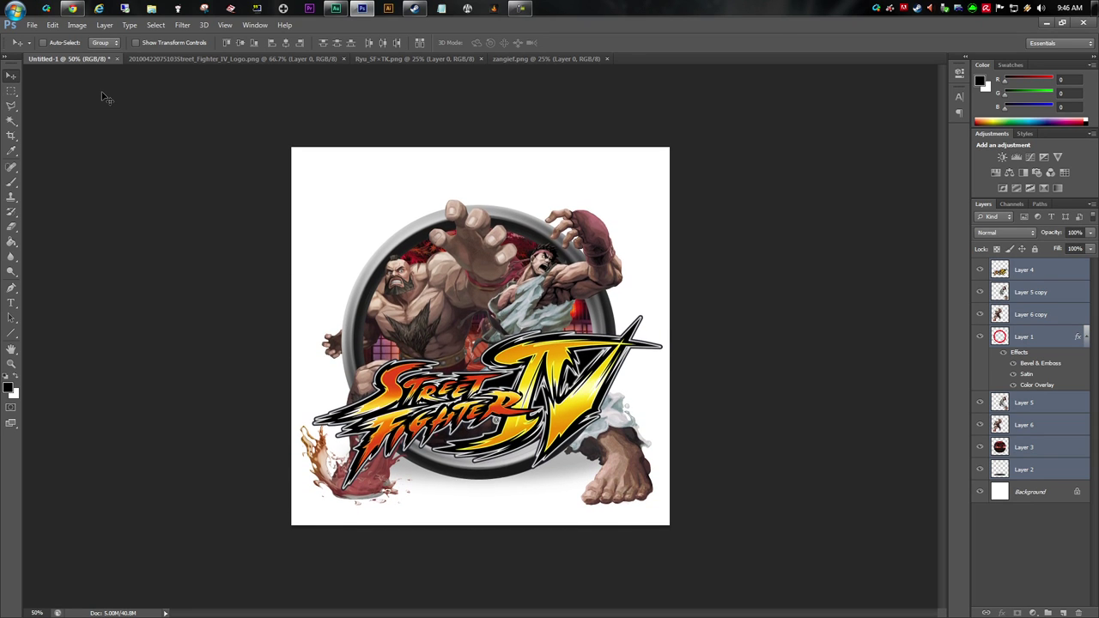
{"action": "key", "text": "Up"}
{"action": "key", "text": "Up"}
{"action": "key", "text": "Up"}
{"action": "key", "text": "Up"}
{"action": "key", "text": "Up"}
{"action": "key", "text": "Up"}
{"action": "key", "text": "Up"}
{"action": "key", "text": "Up"}
{"action": "key", "text": "Up"}
{"action": "key", "text": "Up"}
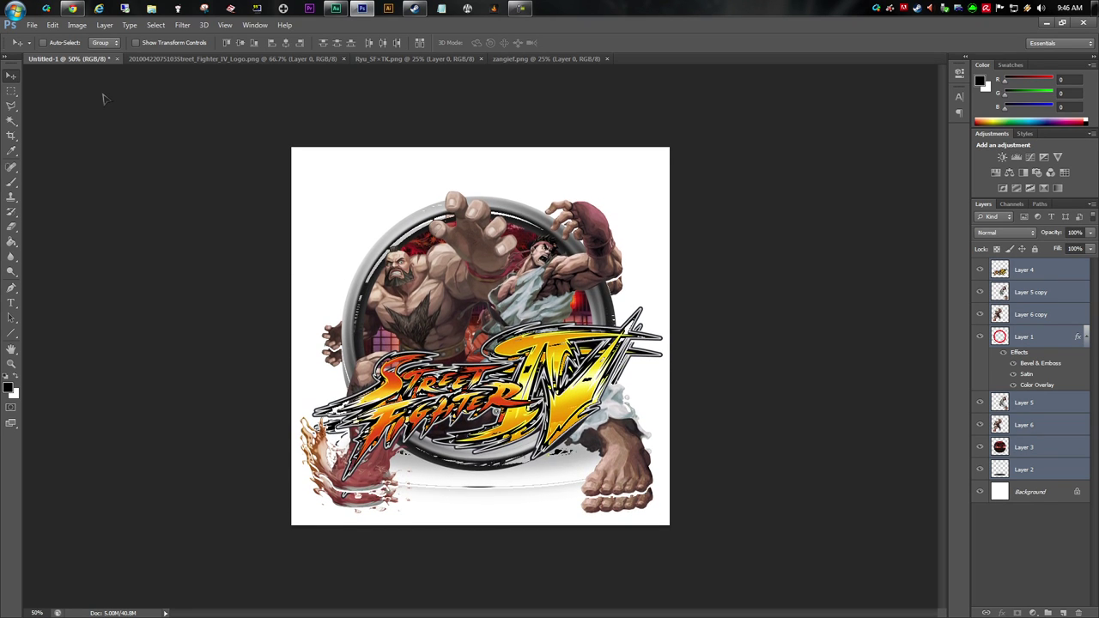
{"action": "key", "text": "Up"}
{"action": "key", "text": "Up"}
{"action": "key", "text": "Up"}
{"action": "key", "text": "Up"}
{"action": "key", "text": "Up"}
{"action": "key", "text": "Up"}
{"action": "key", "text": "Up"}
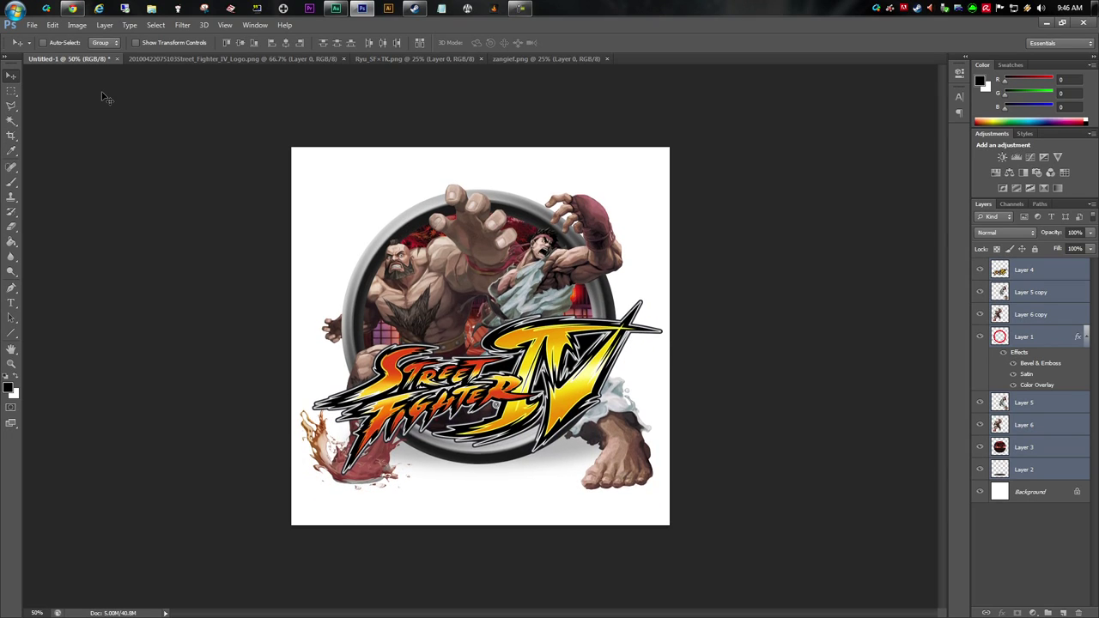
{"action": "key", "text": "Up"}
{"action": "key", "text": "Up"}
{"action": "key", "text": "Up"}
{"action": "key", "text": "Up"}
{"action": "key", "text": "Up"}
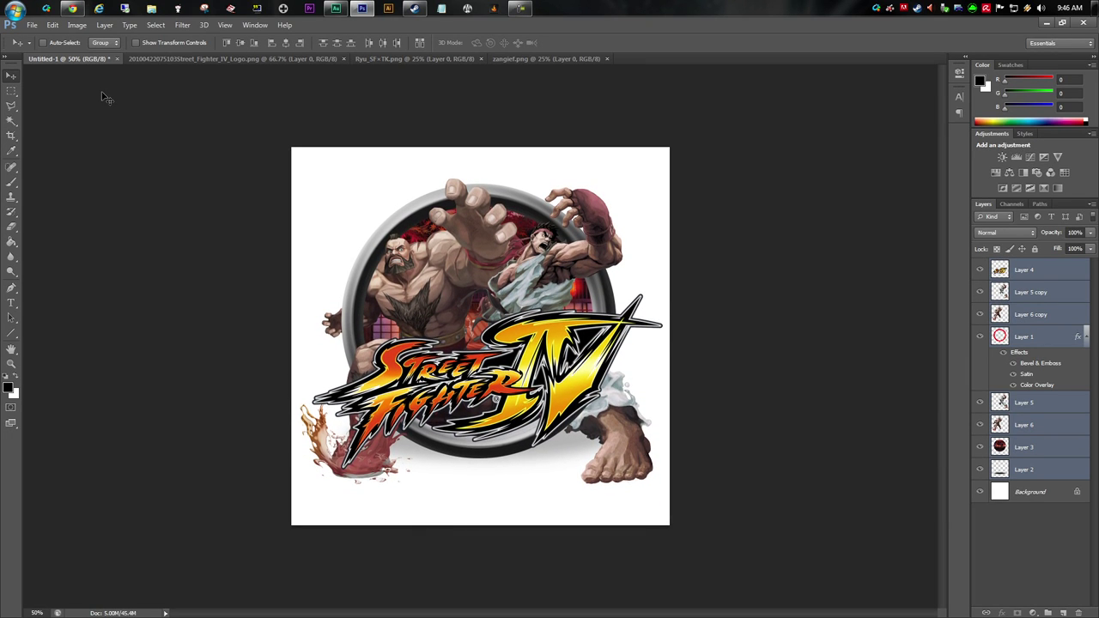
Step: Delete the white Background layer and save the transparent icon to the Desktop as sfiv.png with Smallest / Slow compression and no interlacing
{"action": "left_click", "coordinate": [1015, 495]}
{"action": "left_click_drag", "start_coordinate": [1016, 494], "coordinate": [1078, 612]}
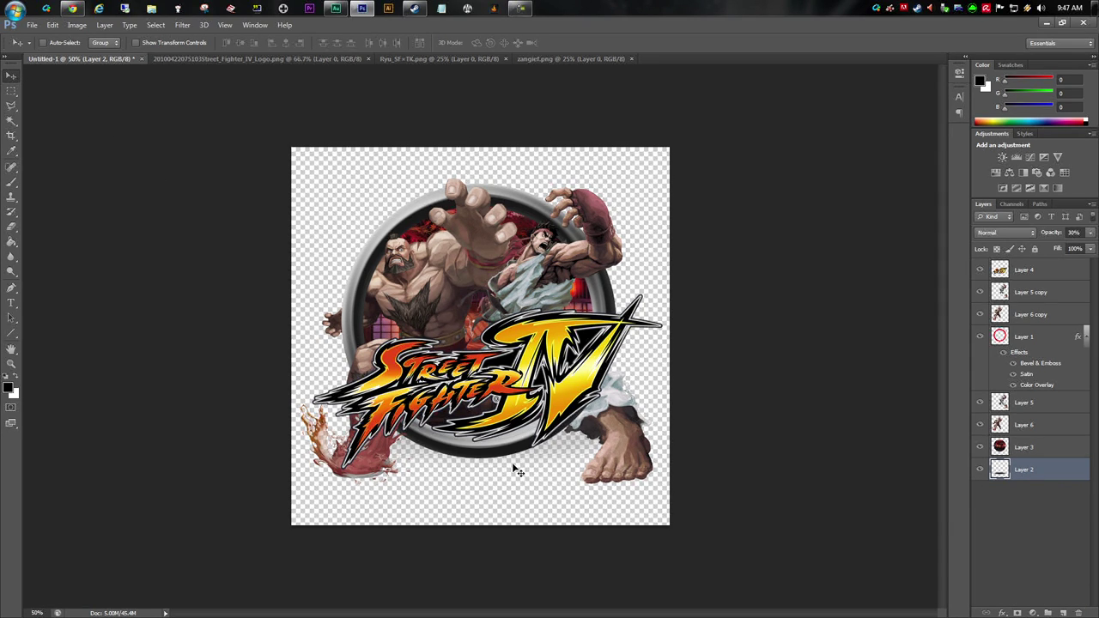
{"action": "left_click", "coordinate": [33, 26]}
{"action": "left_click", "coordinate": [90, 163]}
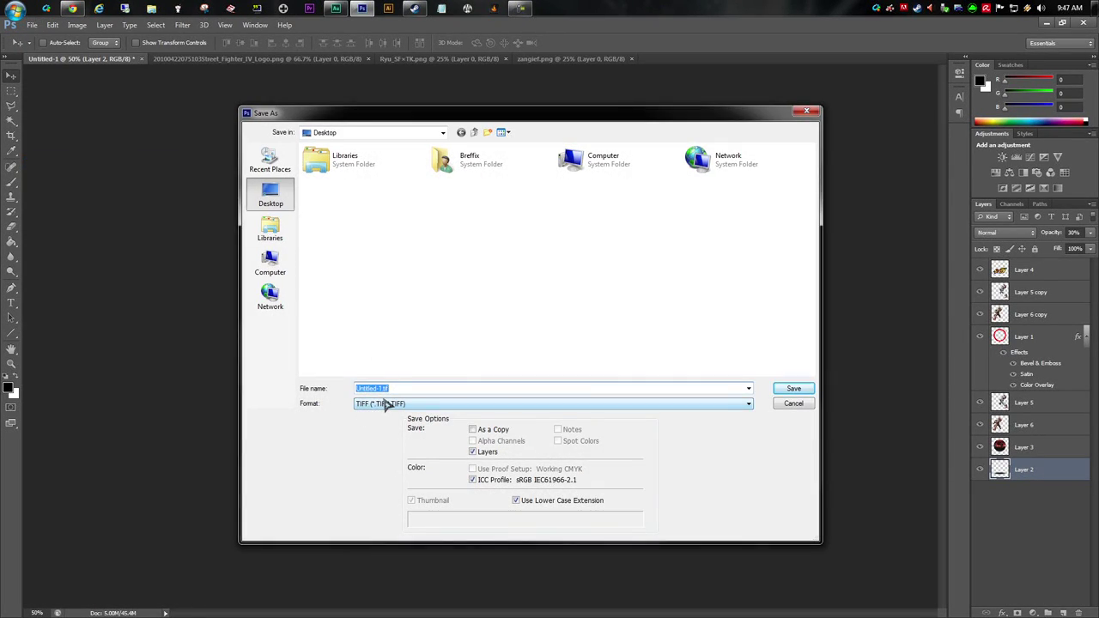
{"action": "type", "text": "sf"}
{"action": "left_click", "coordinate": [429, 404]}
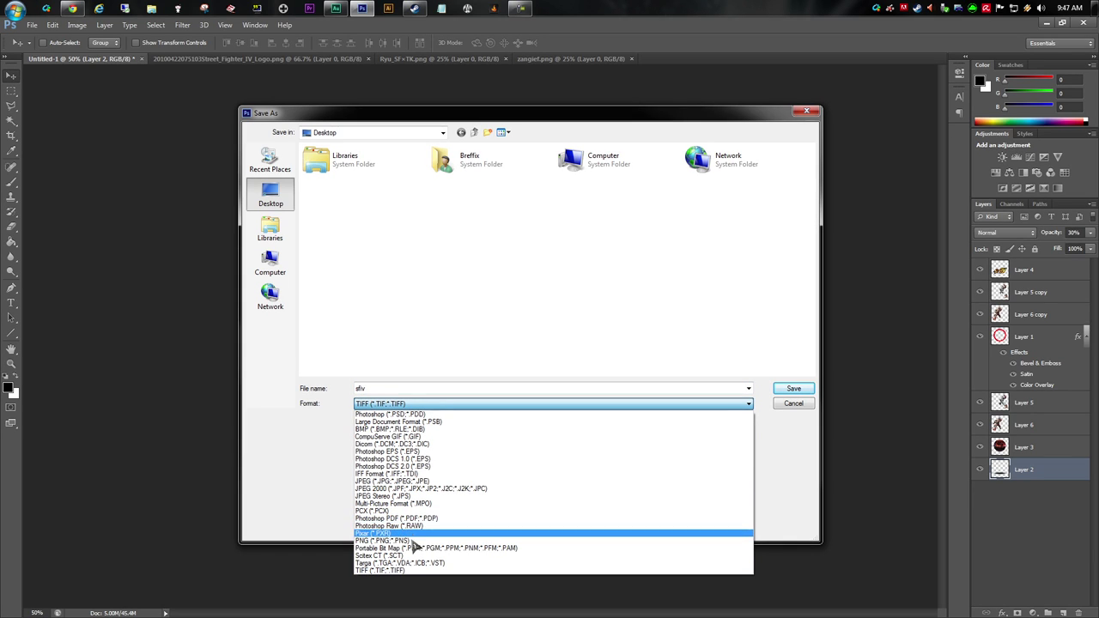
{"action": "left_click", "coordinate": [412, 540]}
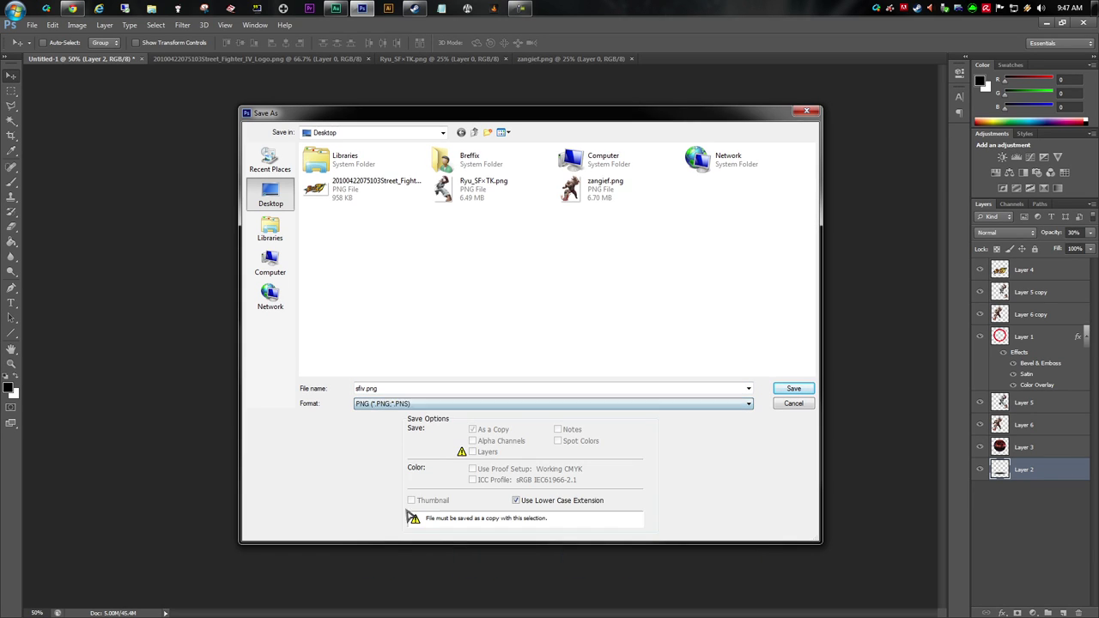
{"action": "left_click", "coordinate": [793, 389]}
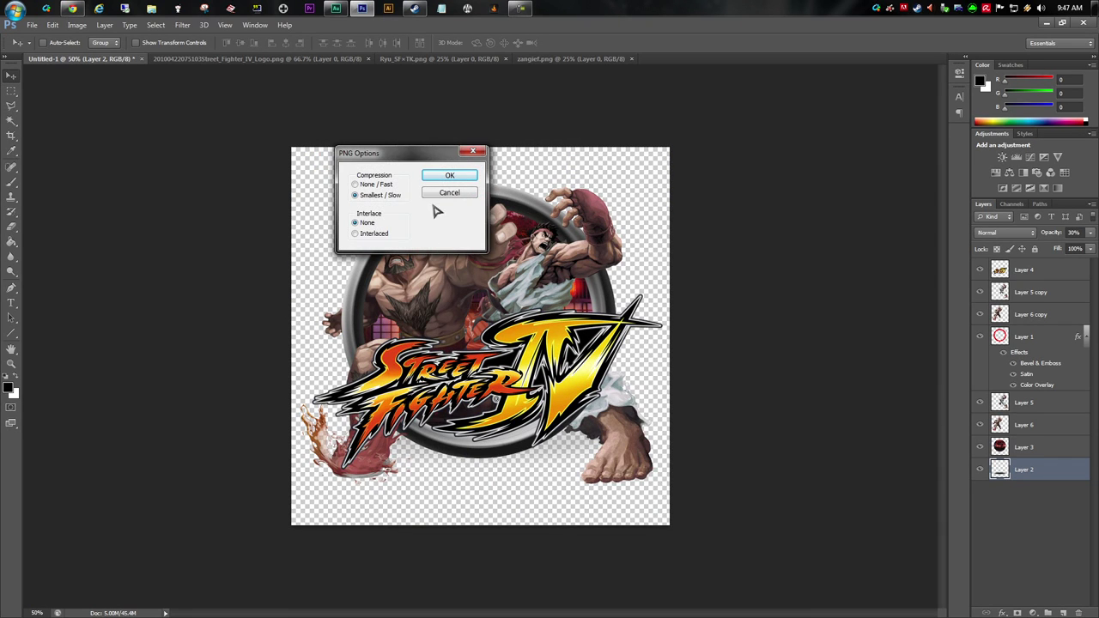
{"action": "left_click", "coordinate": [447, 178]}
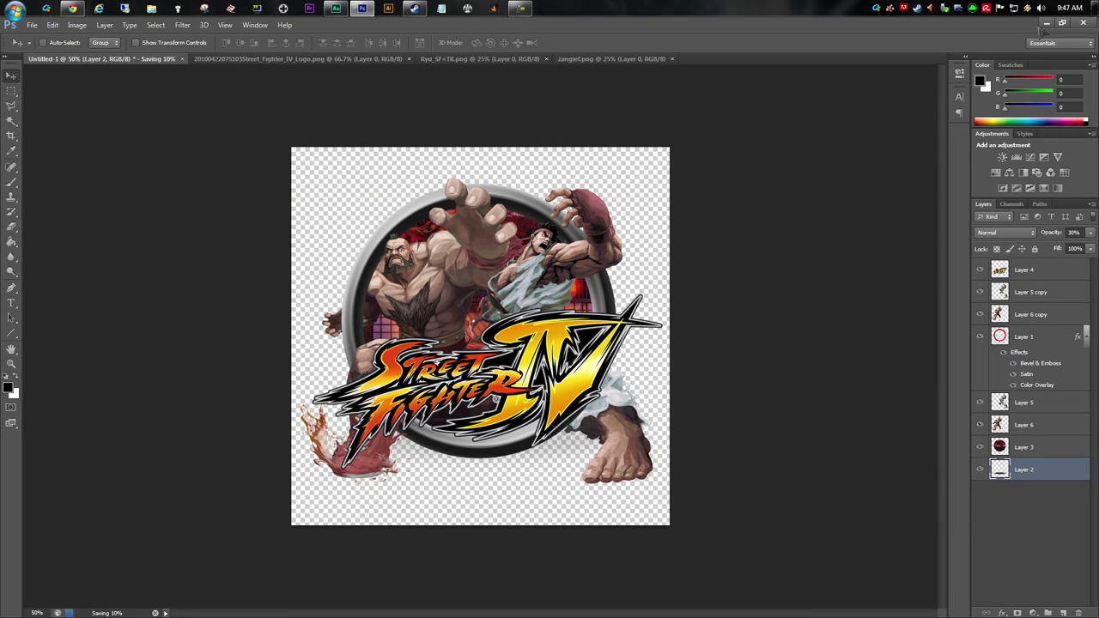
Step: Switch to the desktop and add a blank shortcut to the ObjectDock dock
{"action": "left_click", "coordinate": [1045, 24]}
{"action": "left_click", "coordinate": [1046, 24]}
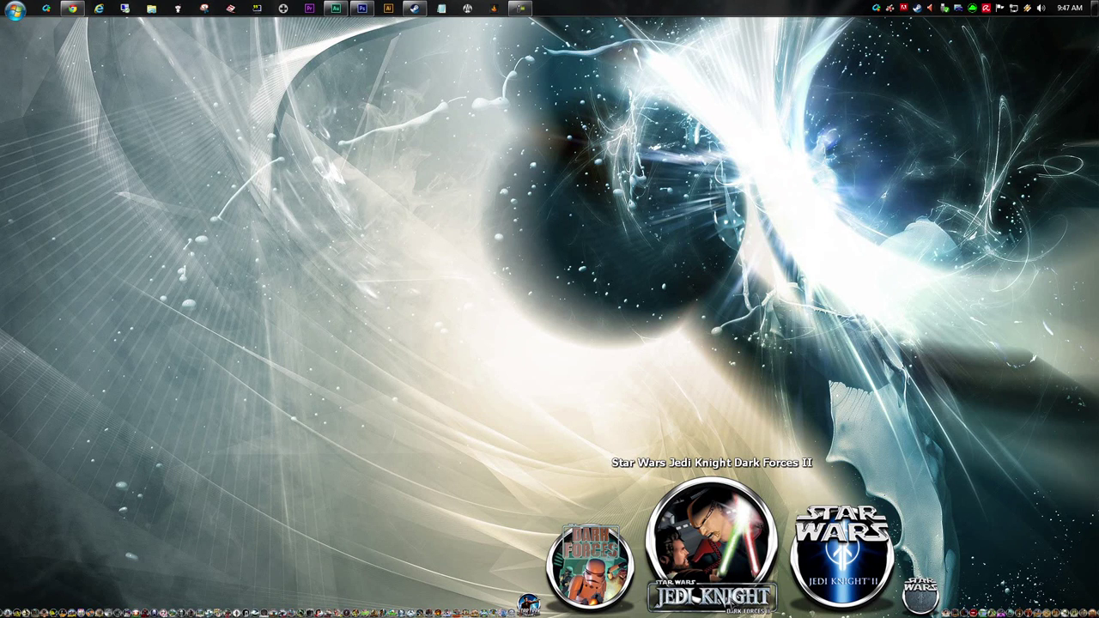
{"action": "right_click", "coordinate": [788, 532]}
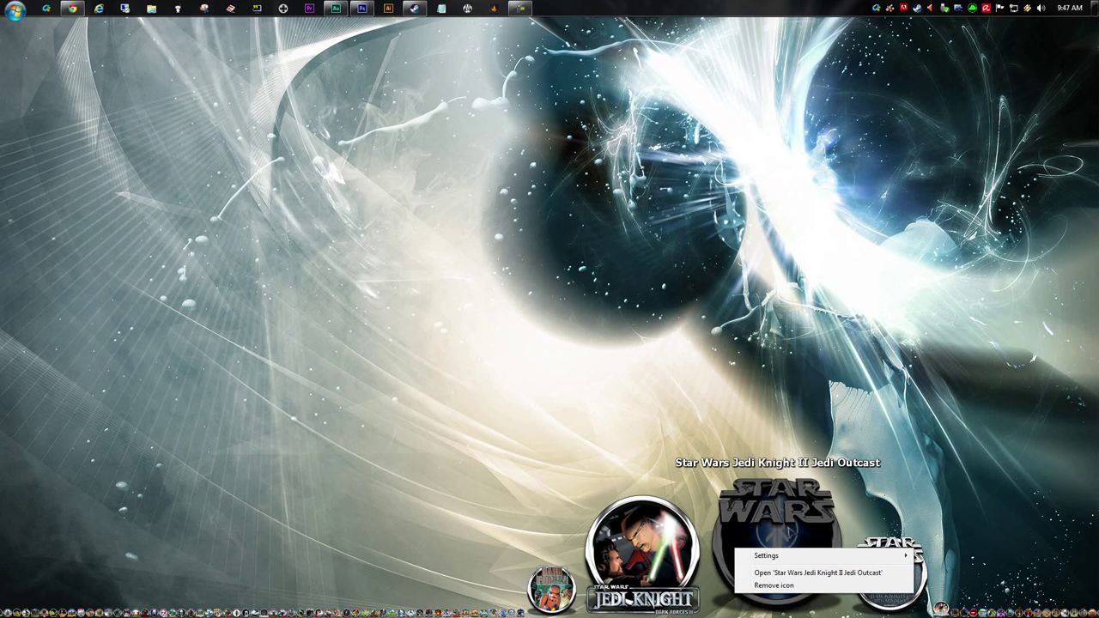
{"action": "mouse_move", "coordinate": [799, 557]}
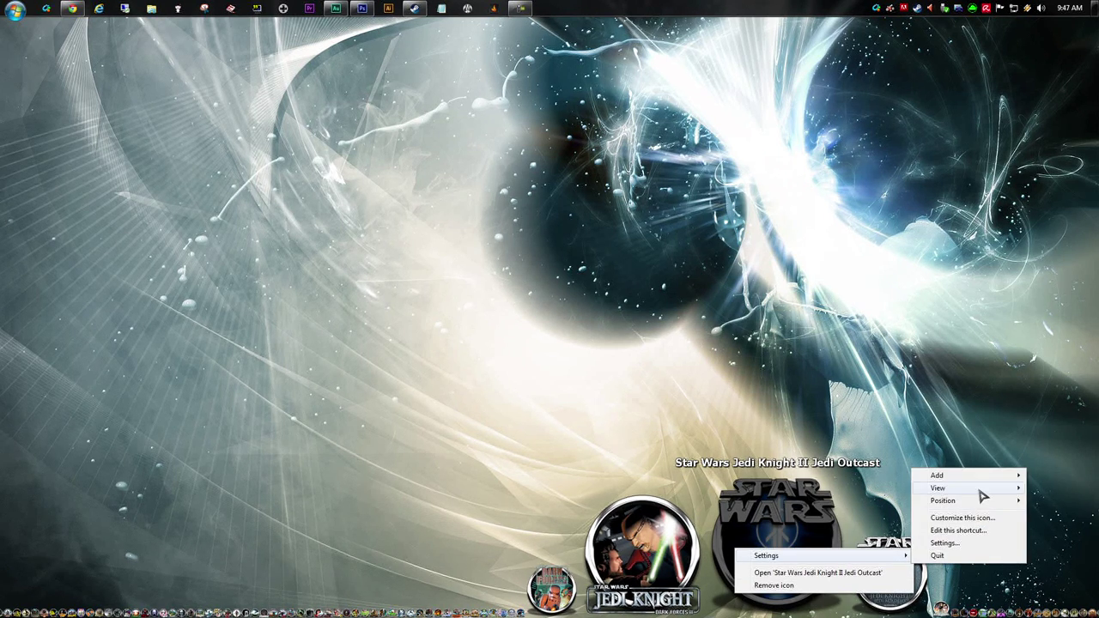
{"action": "mouse_move", "coordinate": [985, 506]}
{"action": "mouse_move", "coordinate": [947, 477]}
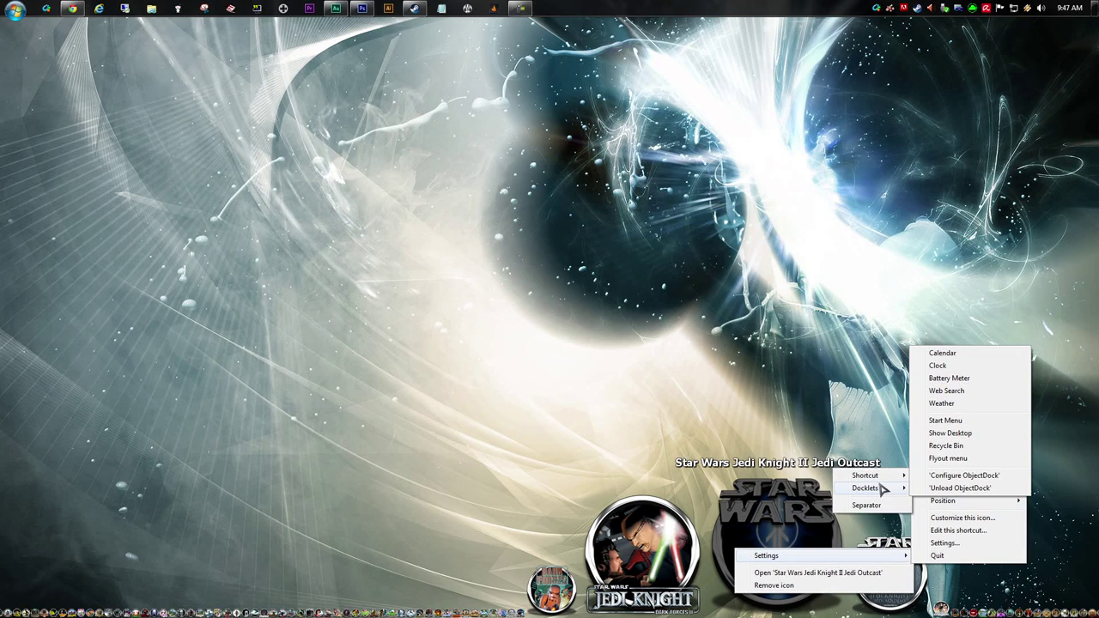
{"action": "mouse_move", "coordinate": [882, 481]}
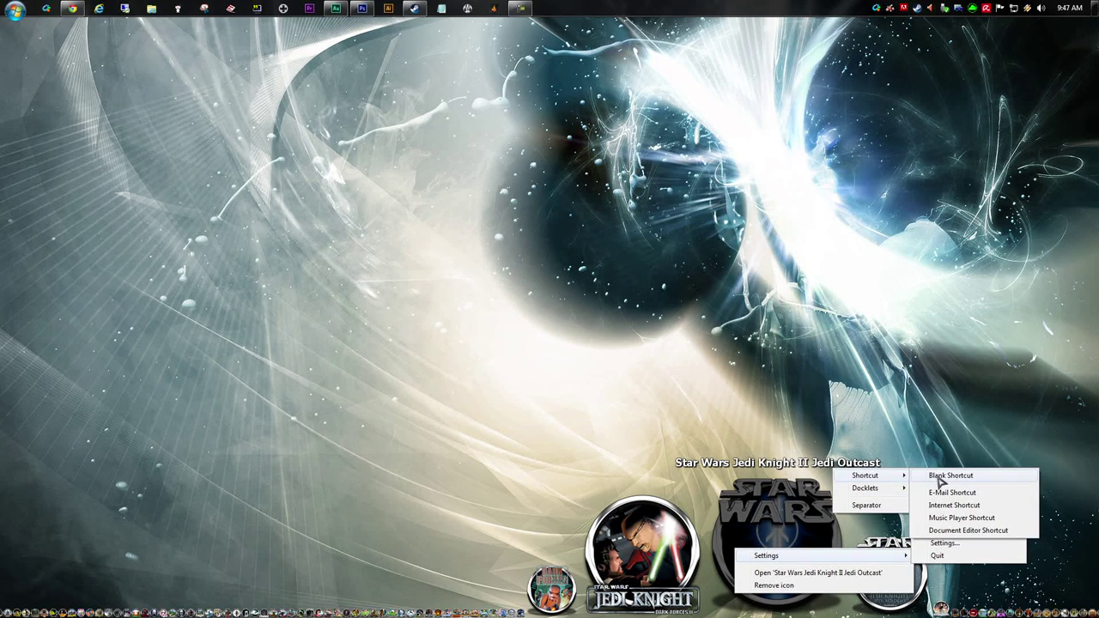
{"action": "left_click", "coordinate": [942, 477]}
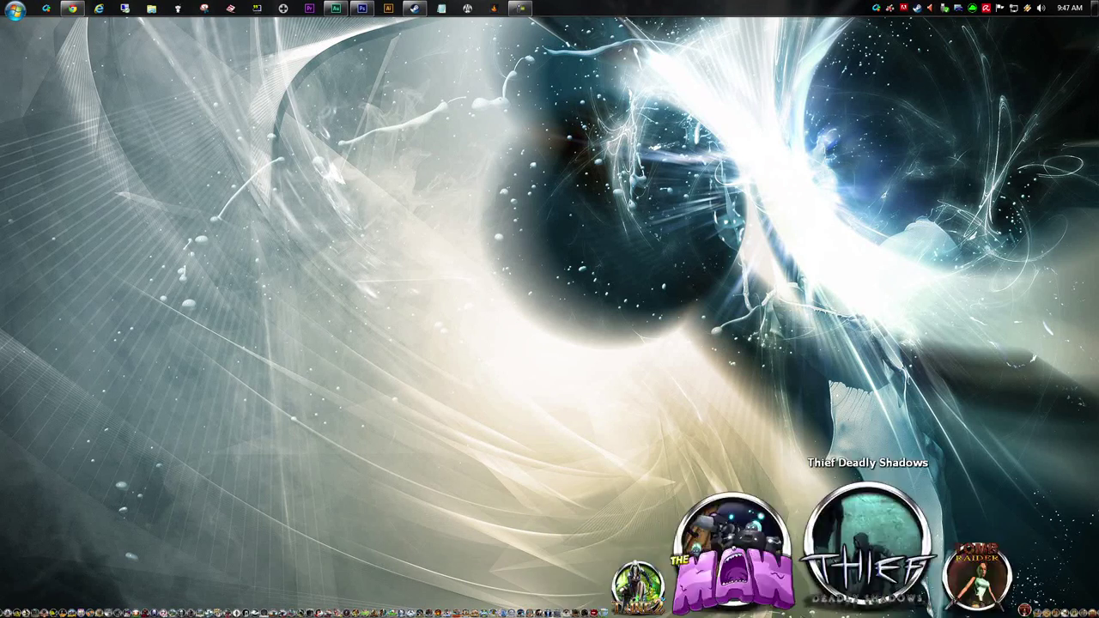
{"action": "right_click", "coordinate": [783, 558]}
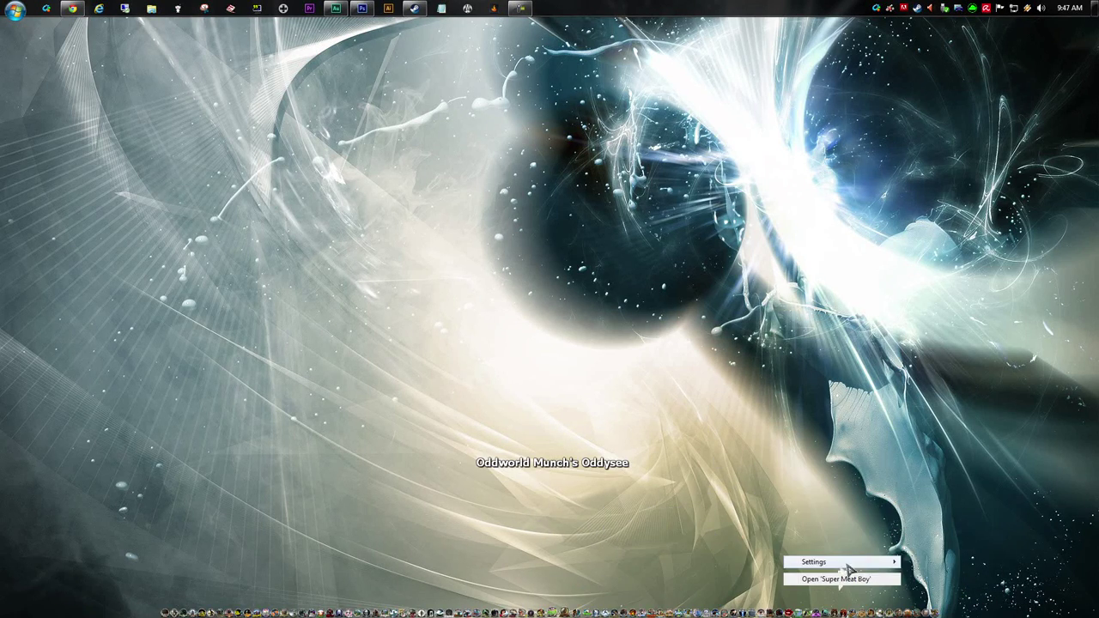
{"action": "mouse_move", "coordinate": [867, 561]}
{"action": "mouse_move", "coordinate": [949, 483]}
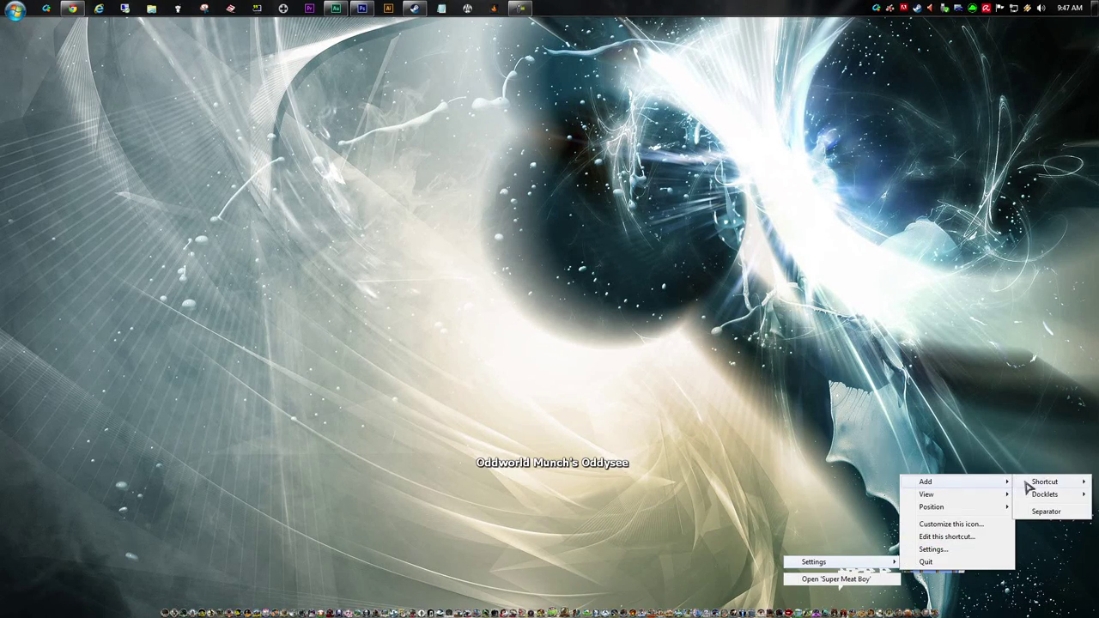
{"action": "mouse_move", "coordinate": [1030, 483]}
{"action": "left_click", "coordinate": [980, 484]}
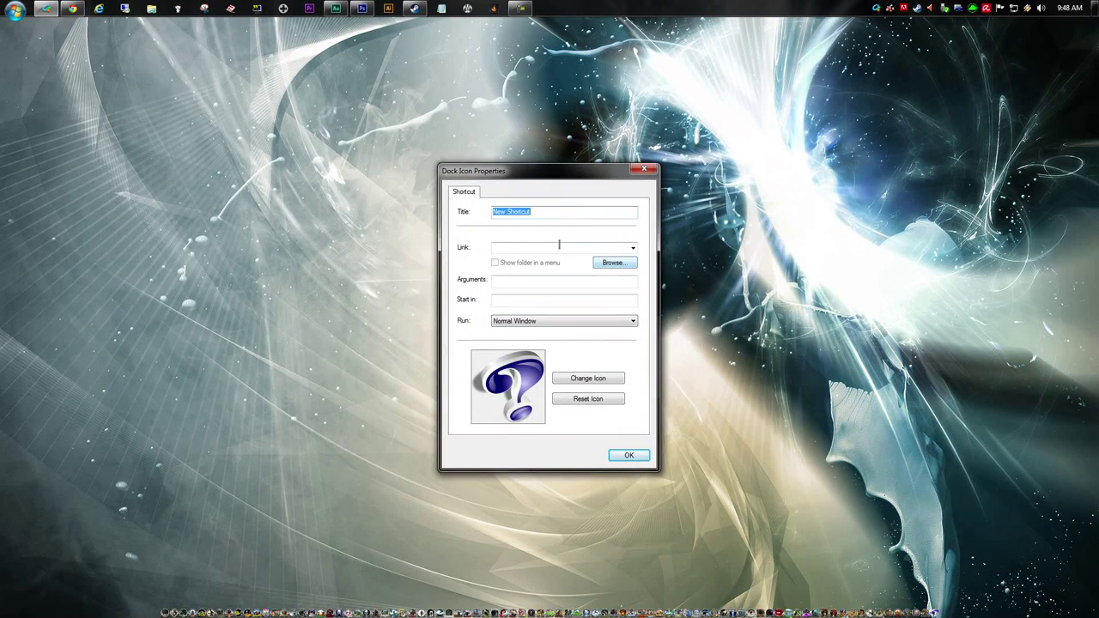
Step: Link the new dock shortcut to the Ultra Street Fighter IV shortcut on the Desktop
{"action": "left_click", "coordinate": [615, 263]}
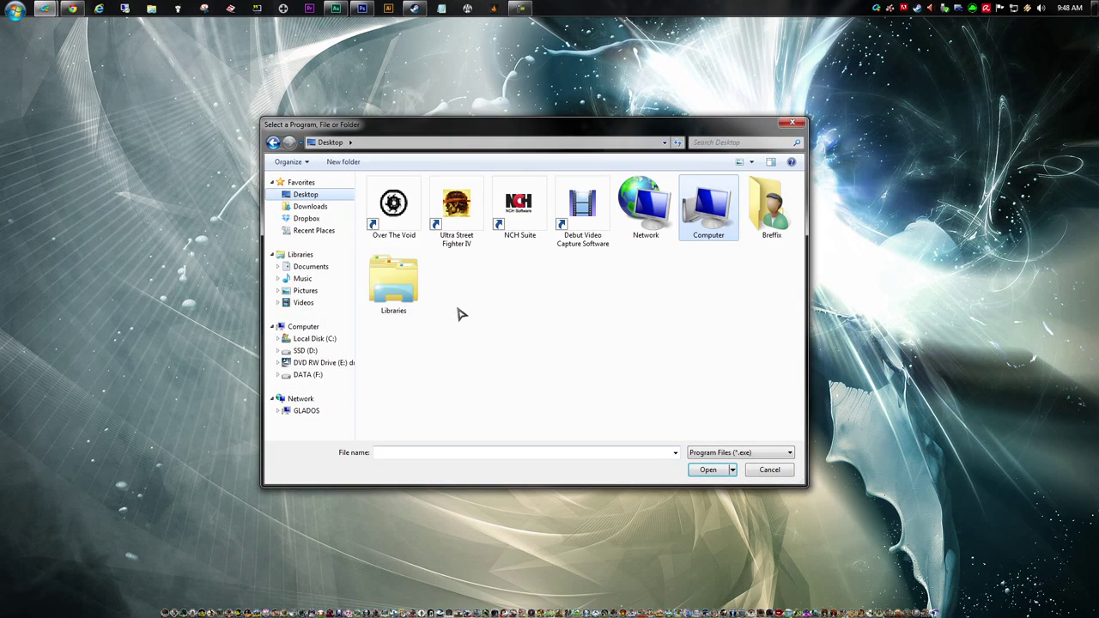
{"action": "left_click", "coordinate": [456, 215]}
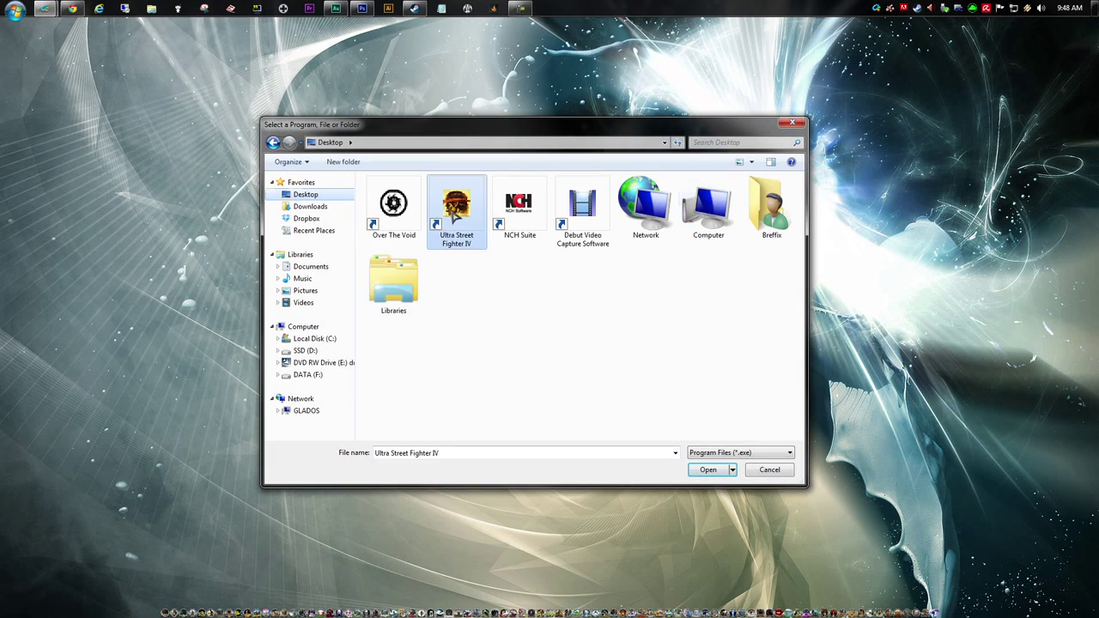
{"action": "left_click", "coordinate": [726, 471]}
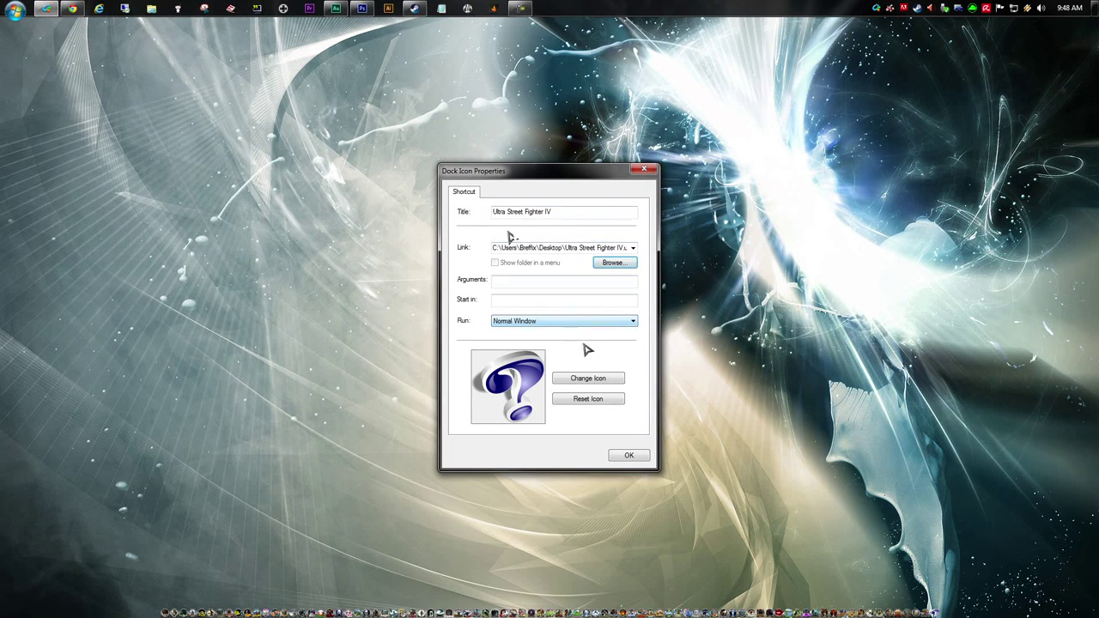
Step: Change the dock shortcut's icon to the sfiv image from the desktop folder and accept the icon properties
{"action": "left_click", "coordinate": [596, 383]}
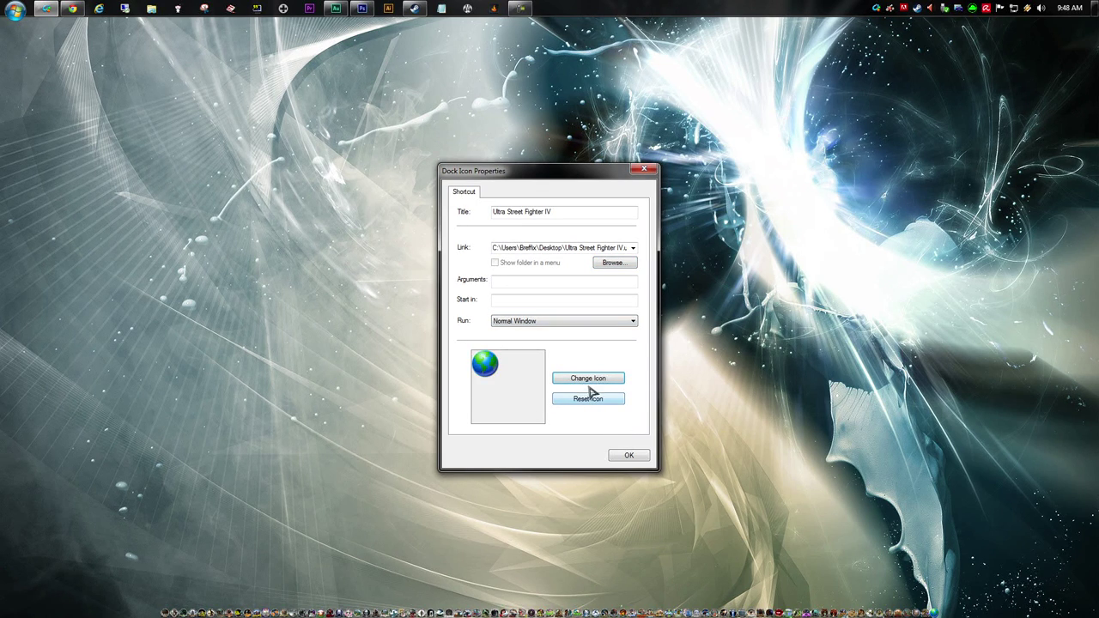
{"action": "left_click", "coordinate": [590, 397]}
{"action": "left_click", "coordinate": [590, 382]}
{"action": "left_click_drag", "start_coordinate": [558, 127], "coordinate": [539, 139]}
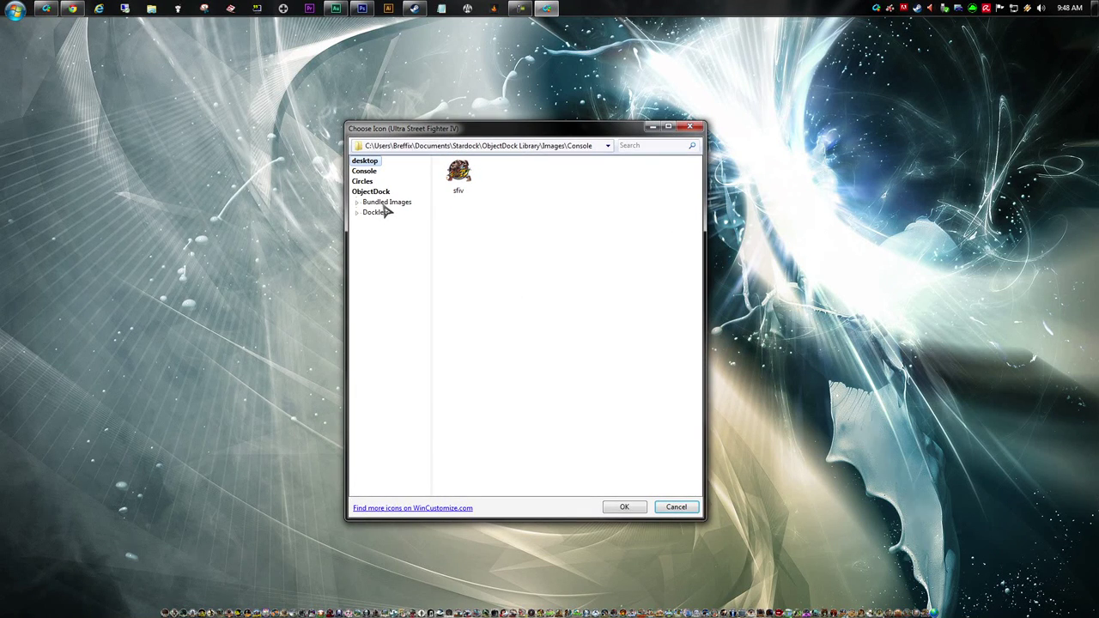
{"action": "left_click", "coordinate": [464, 176]}
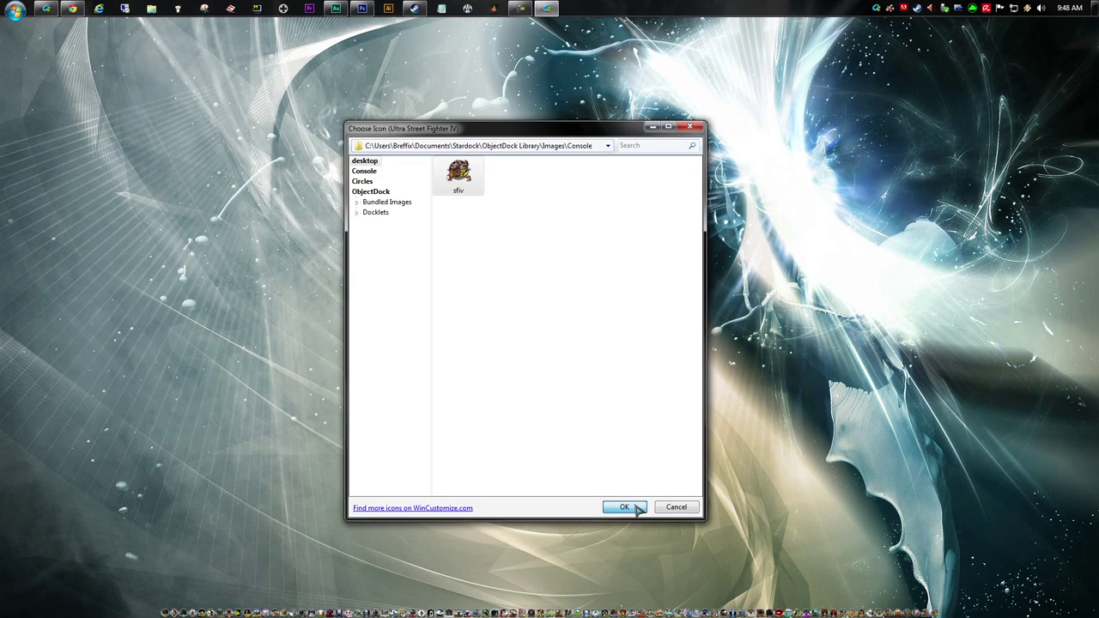
{"action": "left_click", "coordinate": [624, 508]}
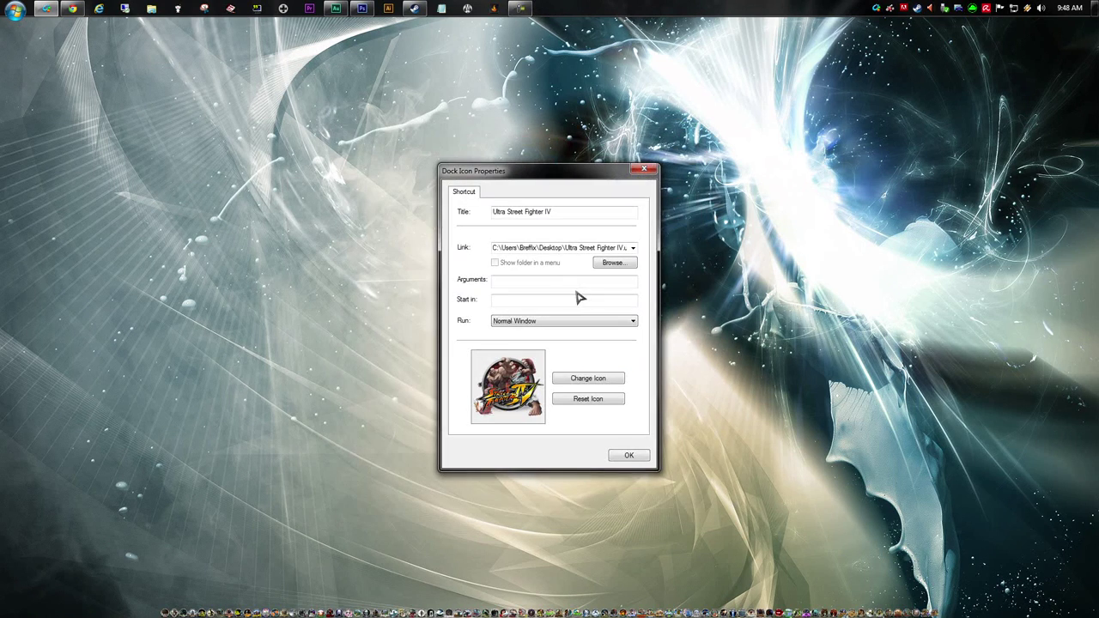
{"action": "left_click", "coordinate": [628, 456]}
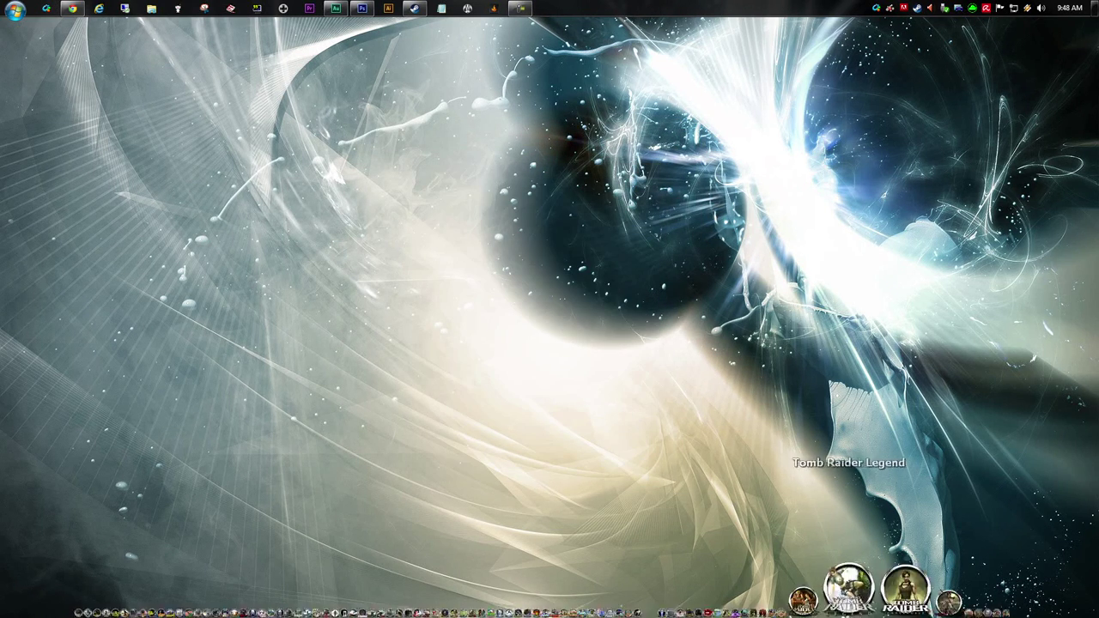